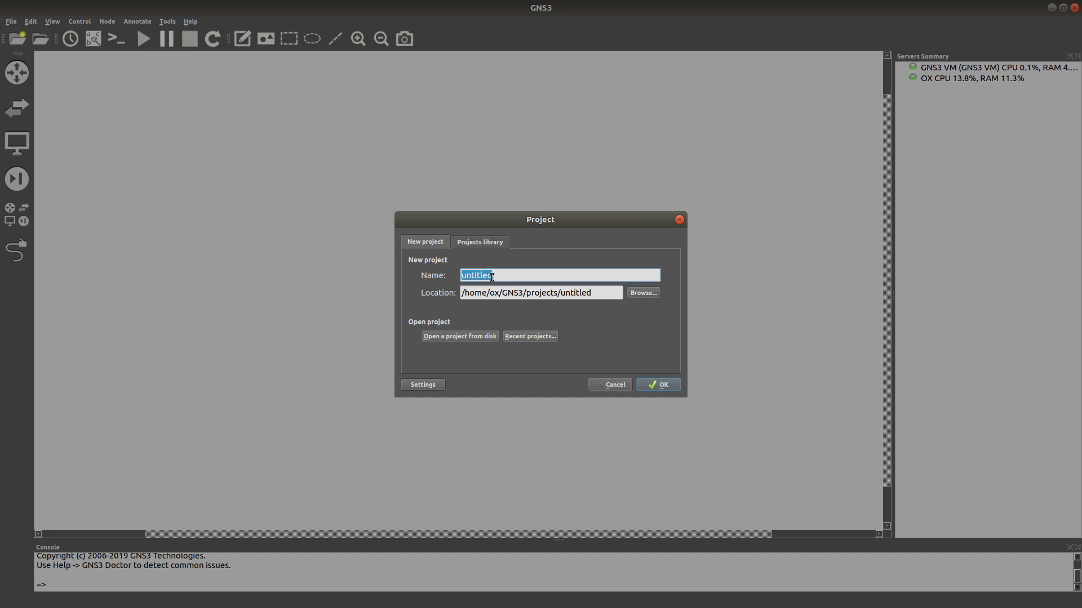
# Name the new project 'ipsec site to site' and confirm its creation.
pyautogui.write('ip')
pyautogui.write('sec site to site')
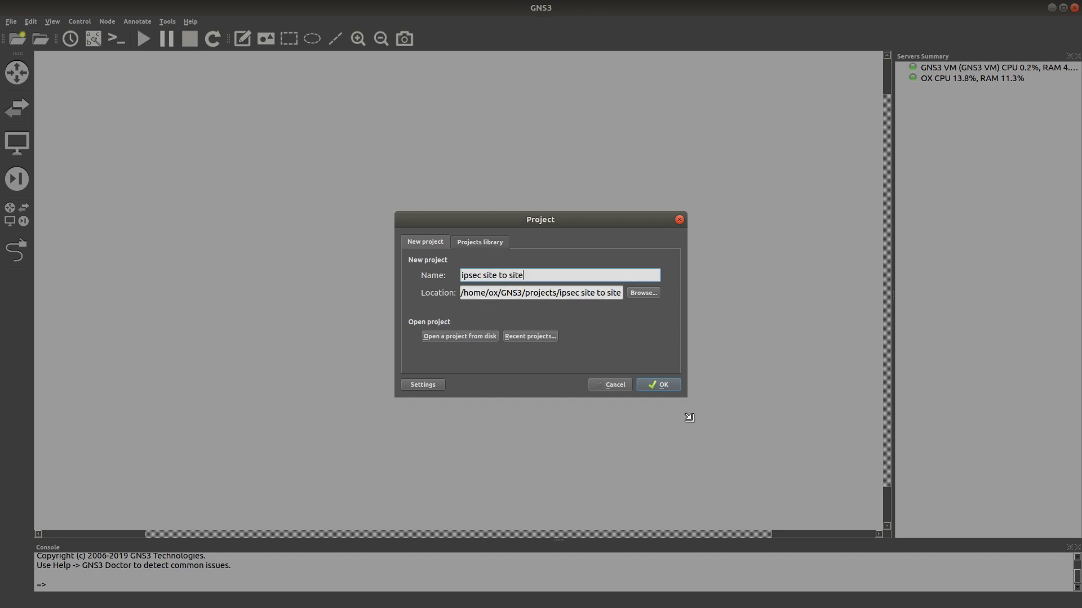
pyautogui.click(652, 384)
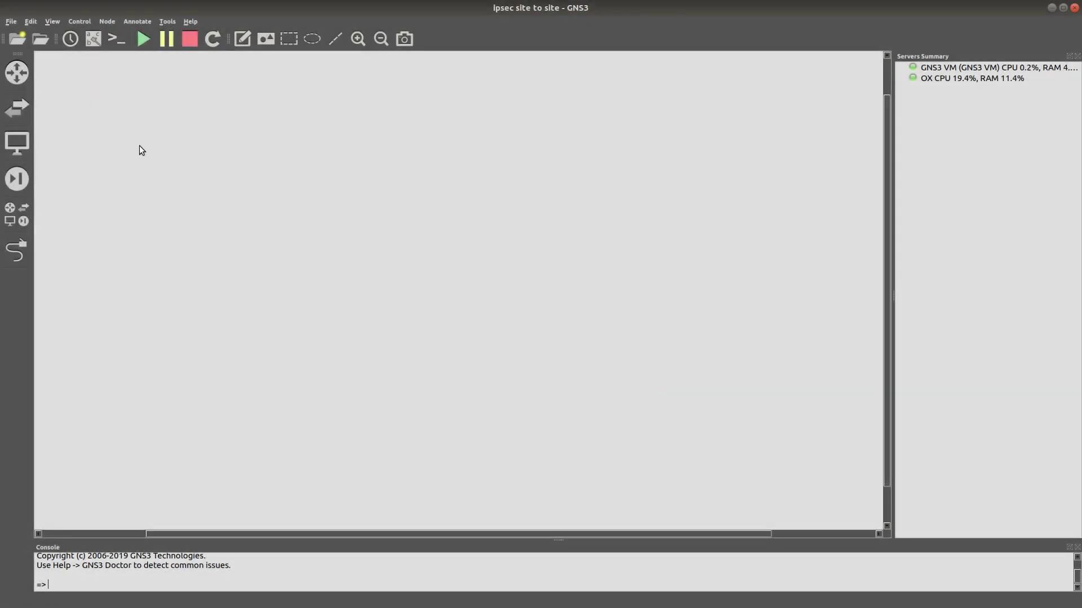
# Place two generic Router appliances on the canvas and start all devices.
pyautogui.click(27, 74)
pyautogui.click(48, 141)
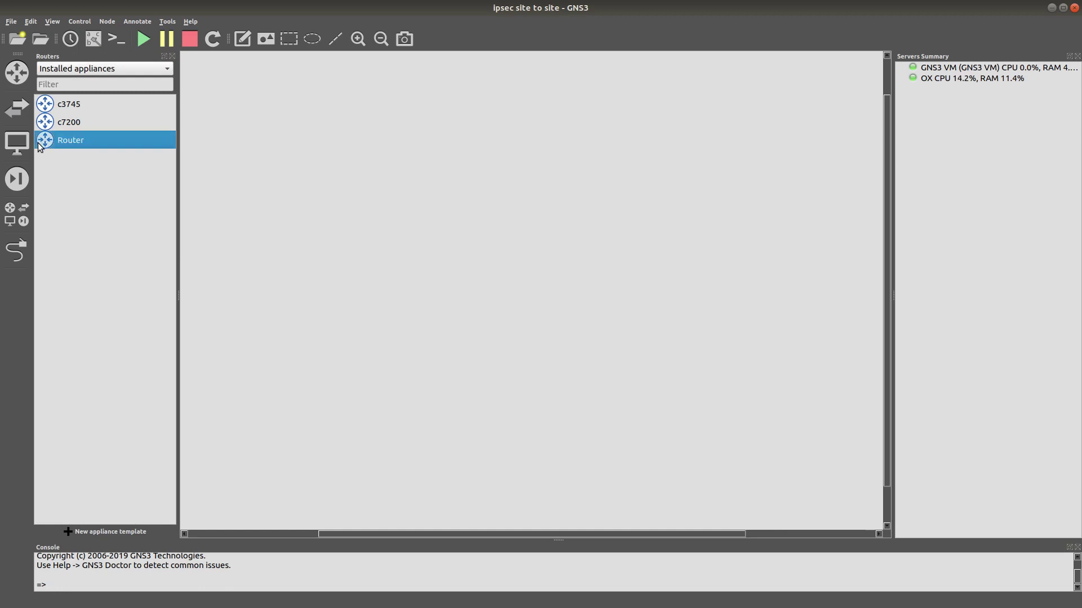
pyautogui.moveTo(47, 141); pyautogui.dragTo(251, 179)
pyautogui.moveTo(44, 140); pyautogui.dragTo(631, 195)
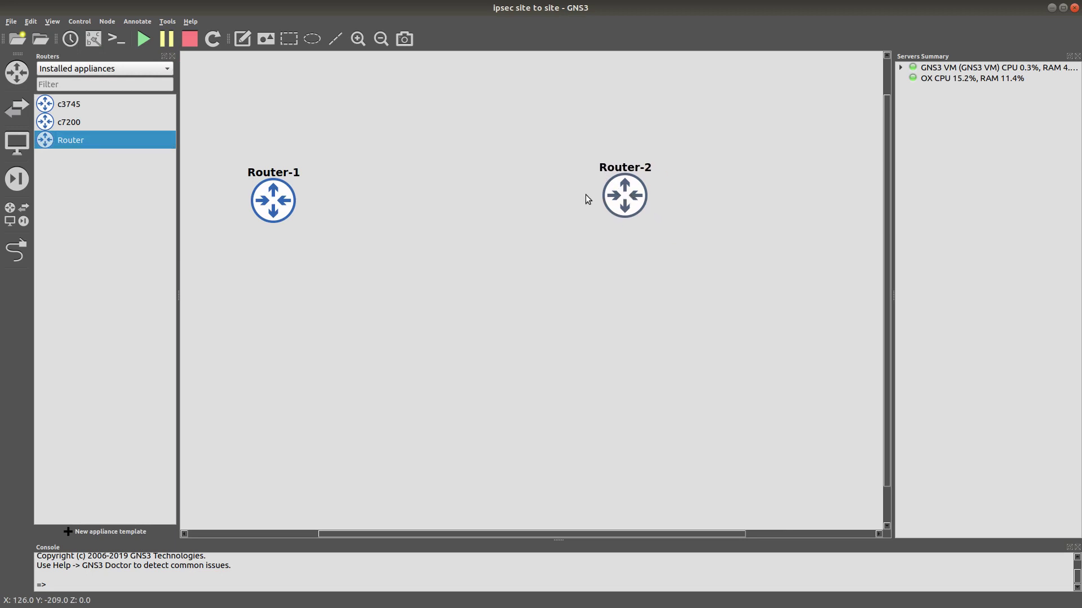
pyautogui.click(143, 39)
# Rename the two routers R1 and R2.
pyautogui.click(254, 172)
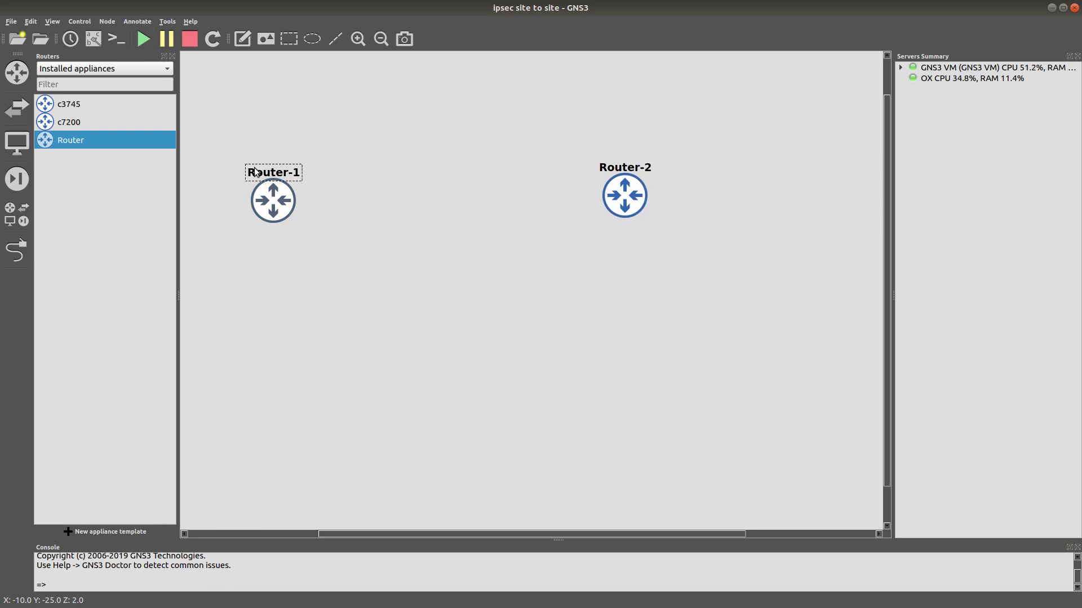
pyautogui.doubleClick(254, 172)
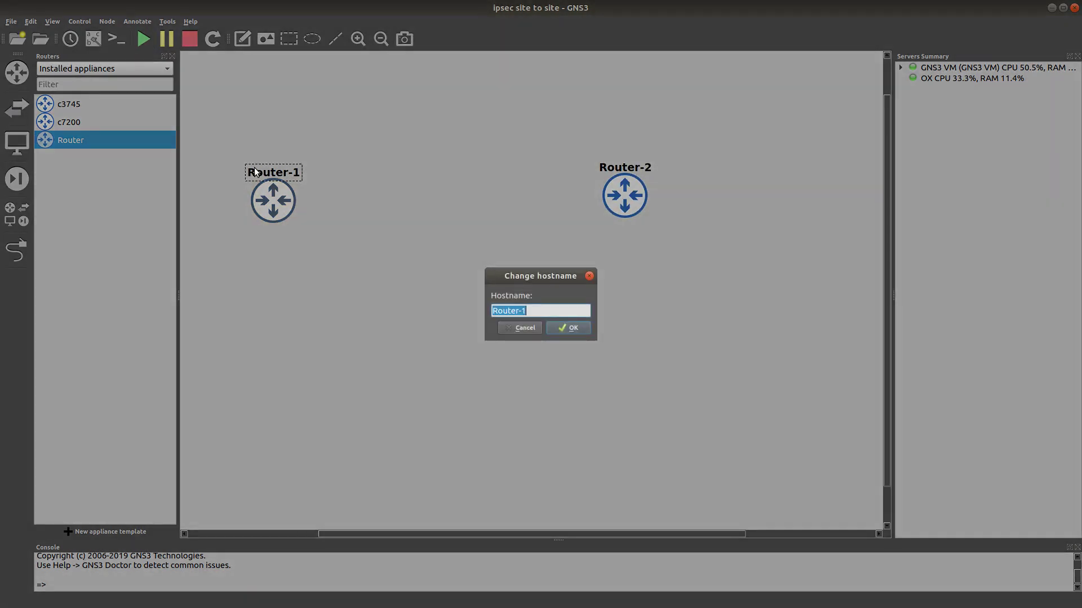
pyautogui.write('R1')
pyautogui.press('Return')
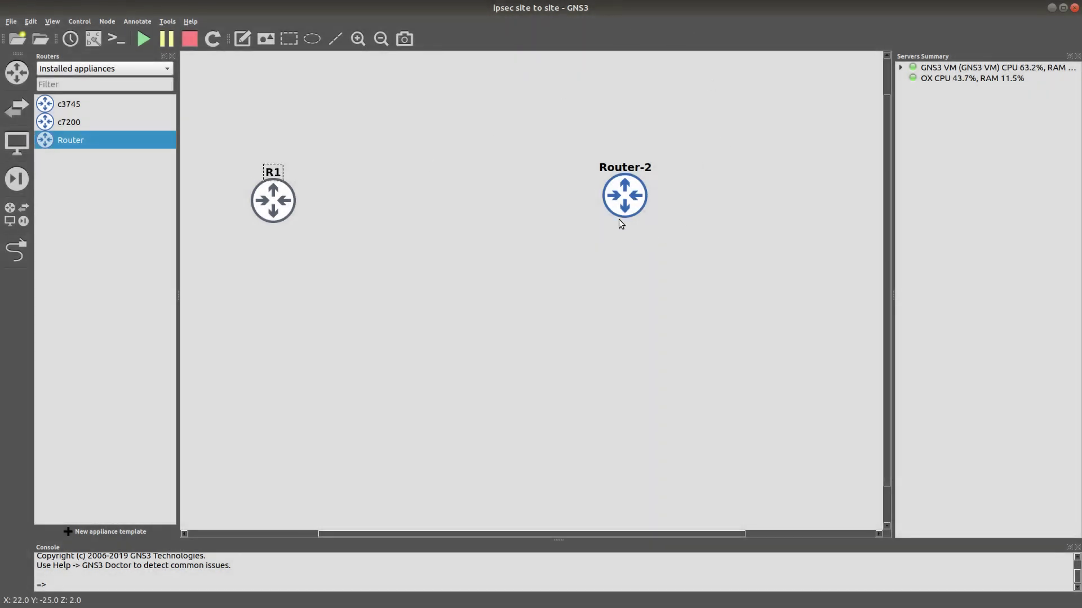
pyautogui.doubleClick(623, 170)
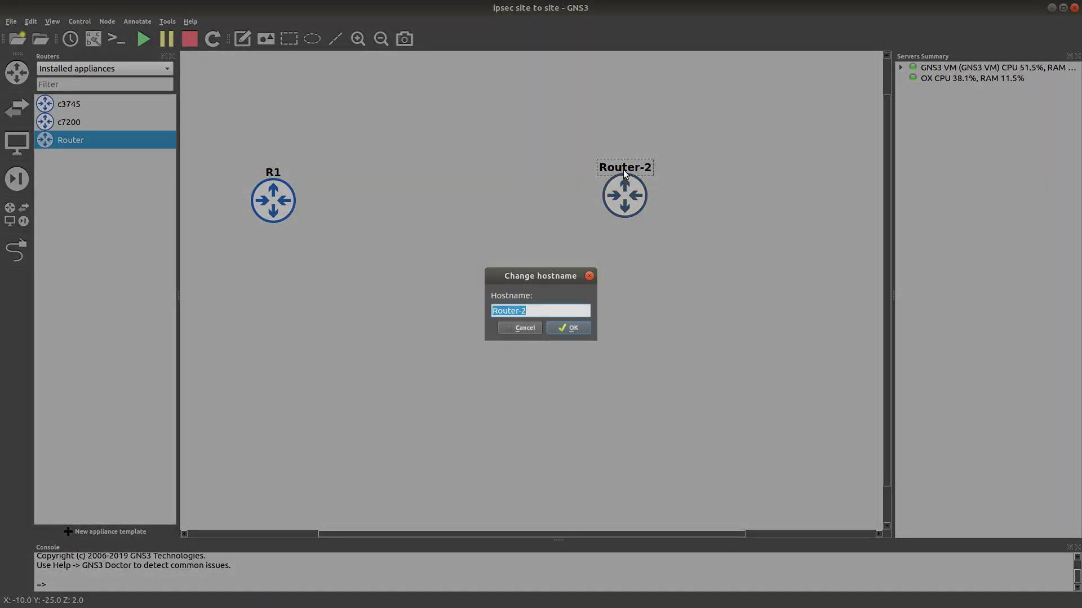
pyautogui.write('R2')
pyautogui.press('Return')
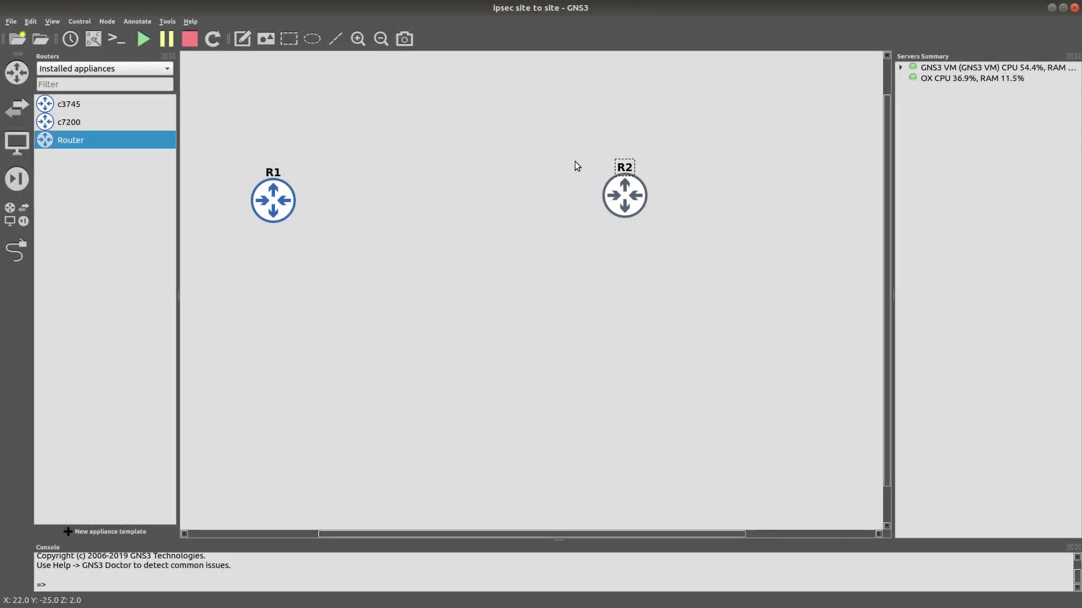
pyautogui.click(172, 55)
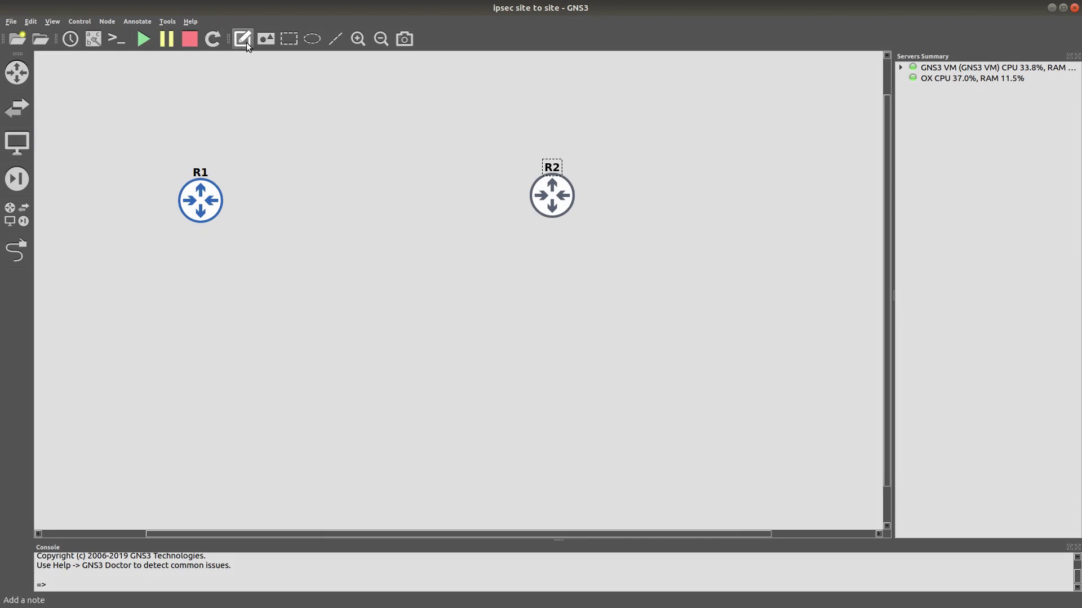
# Link R1 Gi0/0 to R2 Gi0/0, then move R2 slightly closer to R1.
pyautogui.click(29, 245)
pyautogui.click(207, 204)
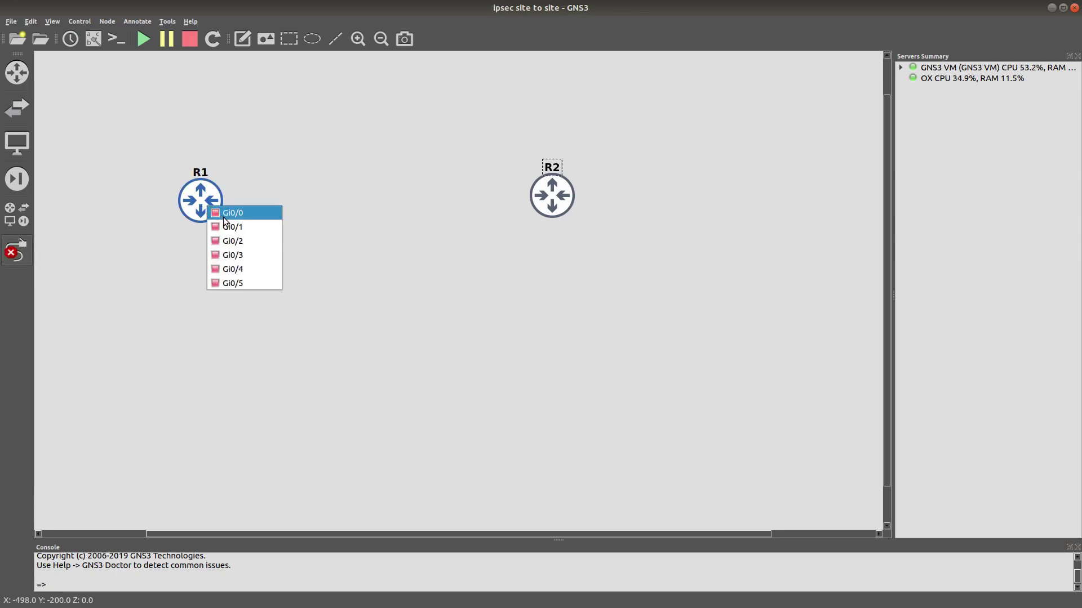
pyautogui.click(224, 212)
pyautogui.click(553, 202)
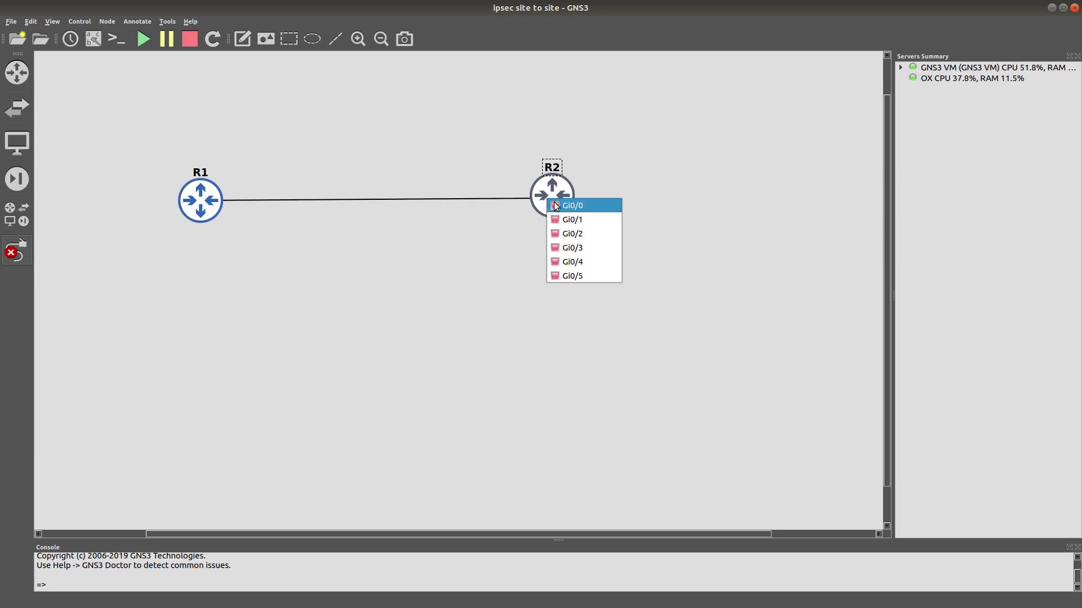
pyautogui.click(555, 204)
pyautogui.rightClick(554, 204)
pyautogui.moveTo(555, 210); pyautogui.dragTo(509, 213)
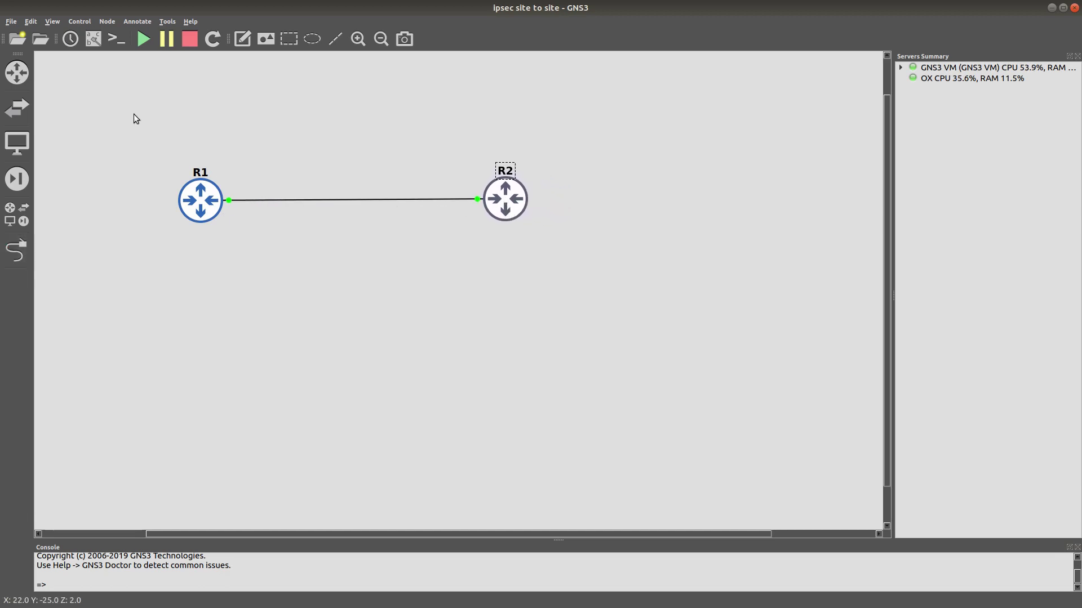
pyautogui.click(242, 39)
# Add a 20.1.1.1 note beside R1 and a copied 20.1.1.2 note beside R2.
pyautogui.click(225, 164)
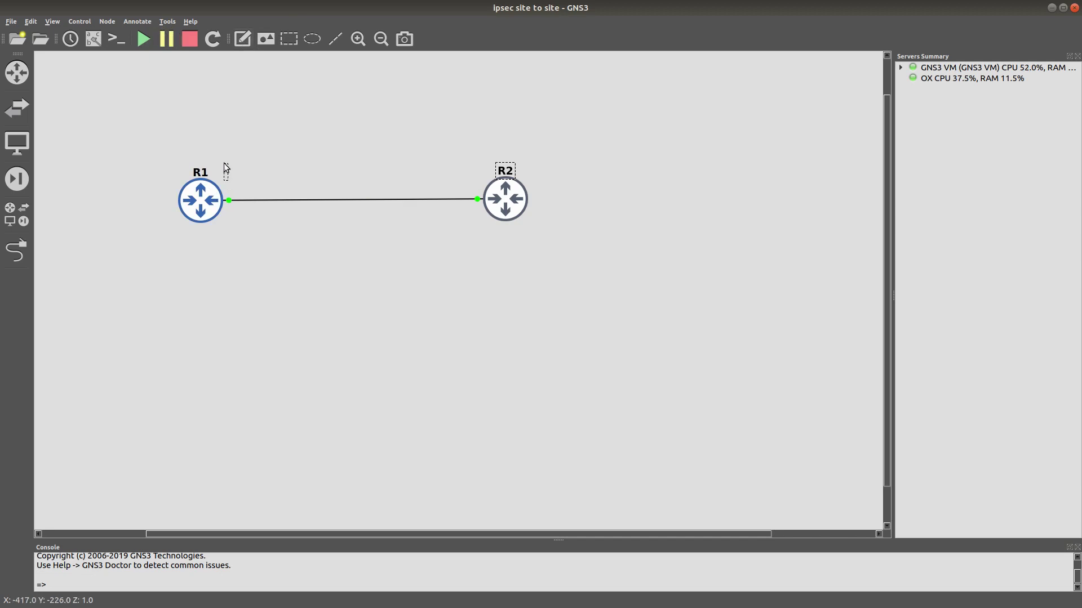
pyautogui.write('20.1.1.1')
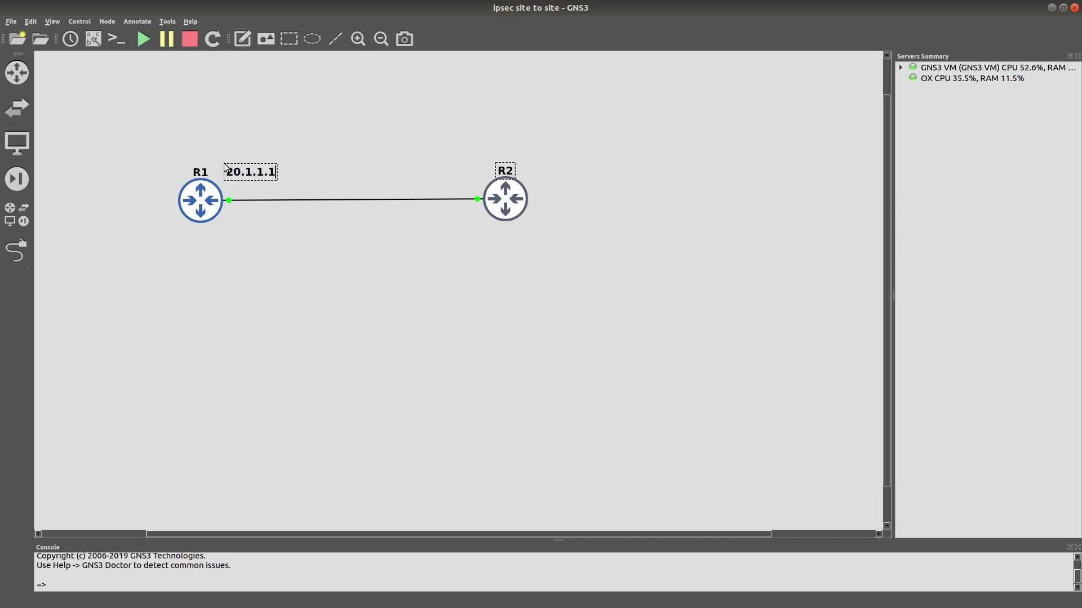
pyautogui.rightClick(260, 170)
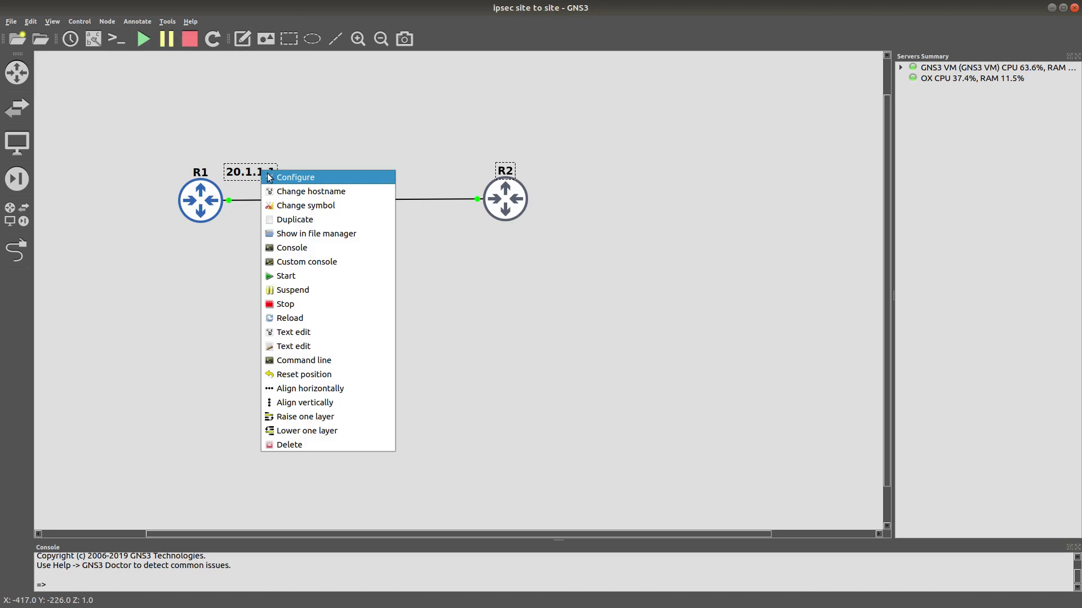
pyautogui.click(288, 219)
pyautogui.moveTo(265, 184); pyautogui.dragTo(474, 178)
pyautogui.doubleClick(474, 178)
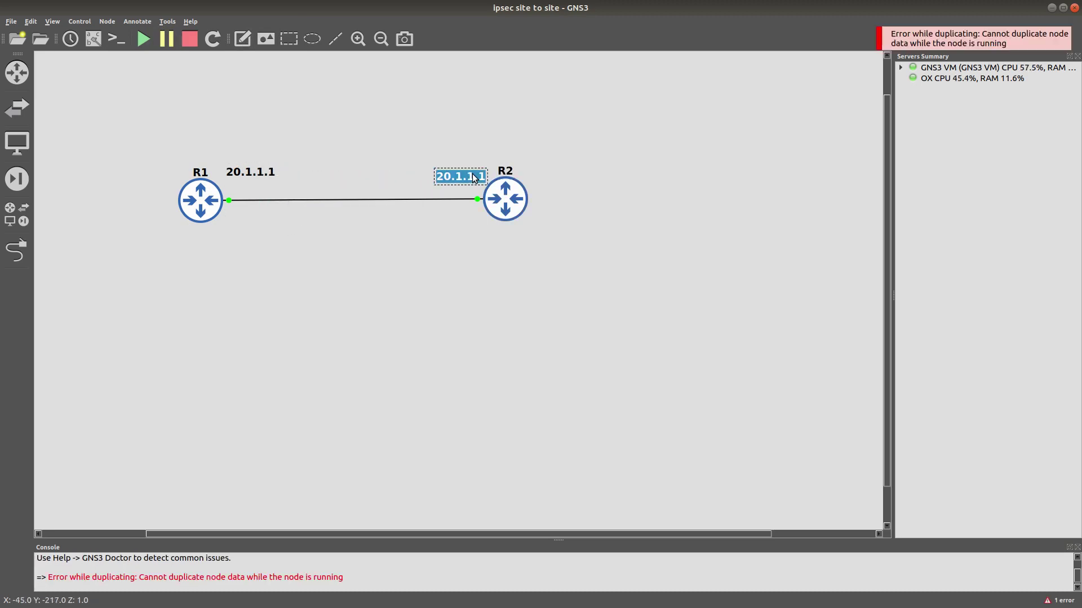
pyautogui.press('Right')
pyautogui.press('BackSpace')
pyautogui.write('2')
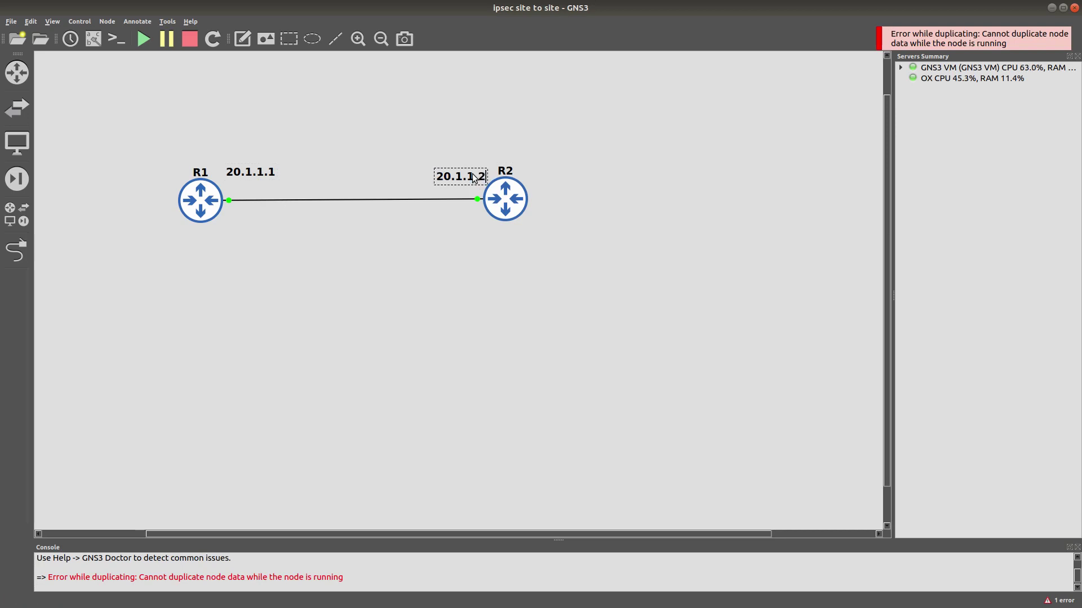
pyautogui.click(395, 201)
# Add a 'Loopback: 20.20.20.20' note below R2.
pyautogui.rightClick(472, 174)
pyautogui.click(476, 177)
pyautogui.moveTo(475, 184); pyautogui.dragTo(544, 239)
pyautogui.doubleClick(543, 239)
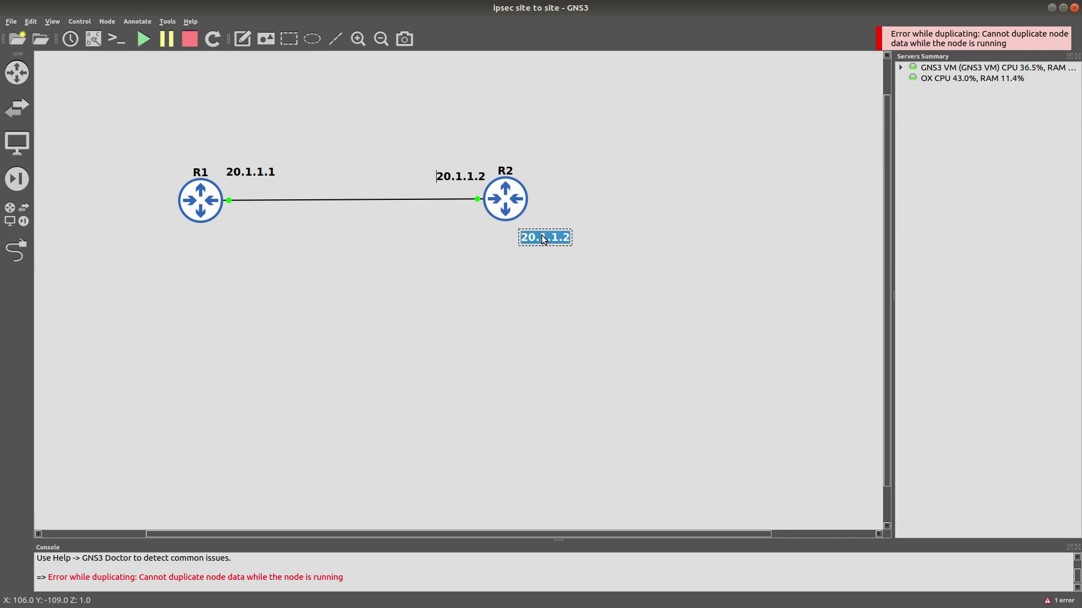
pyautogui.write('Loop')
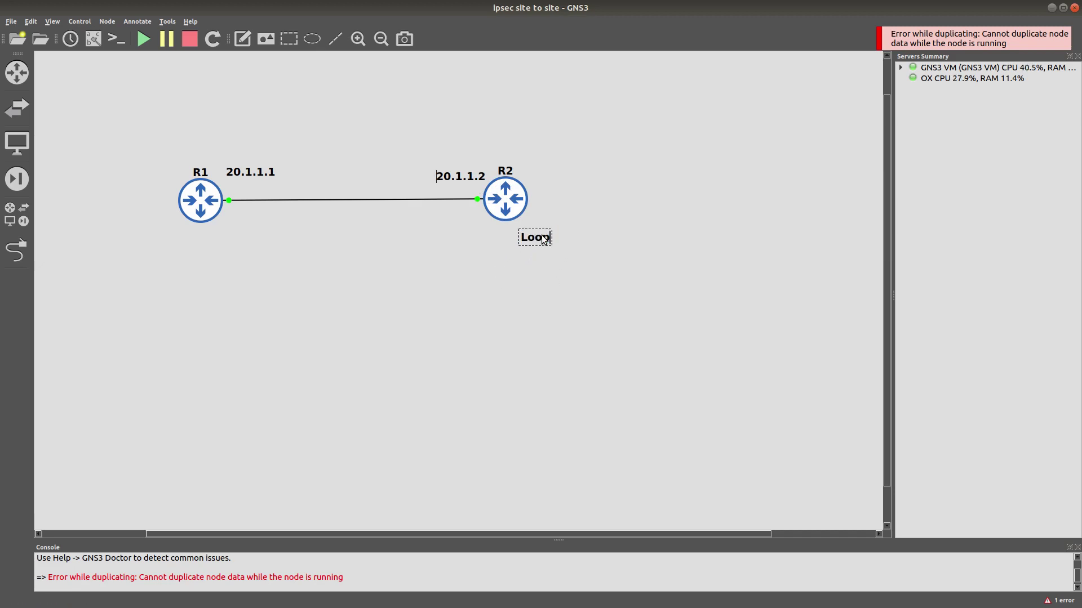
pyautogui.write('back:')
pyautogui.press('Return')
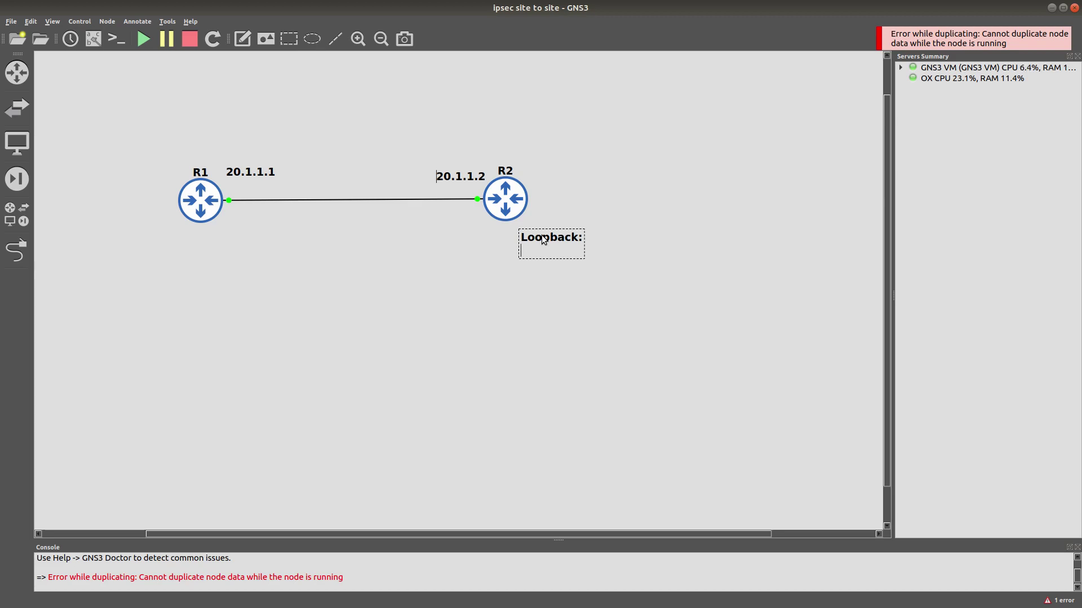
pyautogui.press('BackSpace')
pyautogui.press('BackSpace')
pyautogui.write('20.20.20.20')
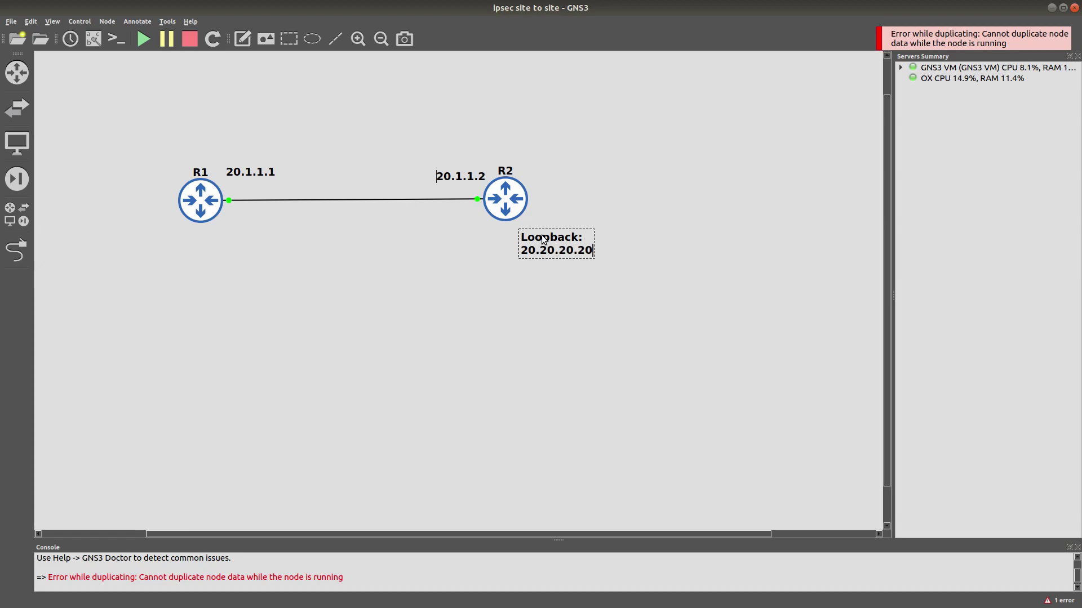
# Copy the loopback note under R1 and change its address to 10.10.10.10.
pyautogui.rightClick(543, 239)
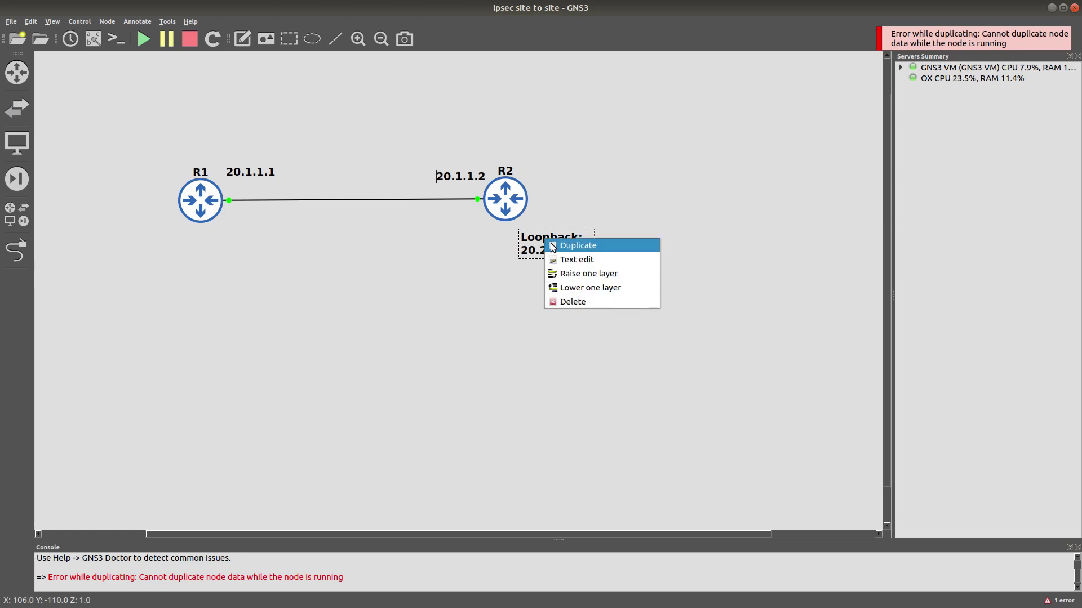
pyautogui.click(553, 245)
pyautogui.moveTo(546, 265); pyautogui.dragTo(175, 250)
pyautogui.doubleClick(181, 252)
pyautogui.click(181, 252)
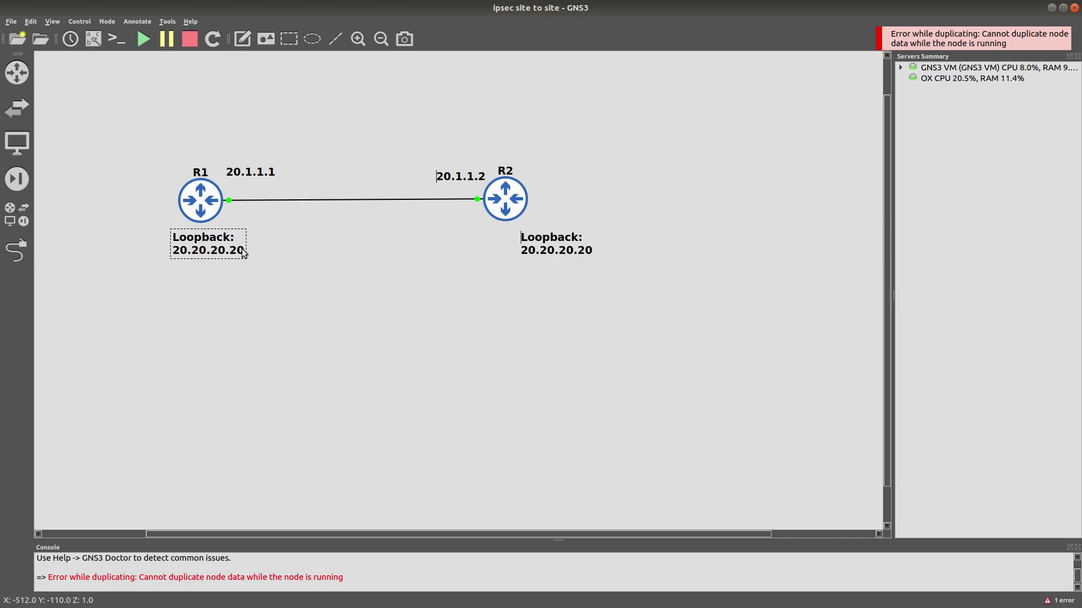
pyautogui.press('BackSpace')
pyautogui.press('BackSpace')
pyautogui.press('BackSpace')
pyautogui.press('BackSpace')
pyautogui.press('BackSpace')
pyautogui.press('BackSpace')
pyautogui.press('BackSpace')
pyautogui.press('BackSpace')
pyautogui.press('BackSpace')
pyautogui.press('BackSpace')
pyautogui.press('BackSpace')
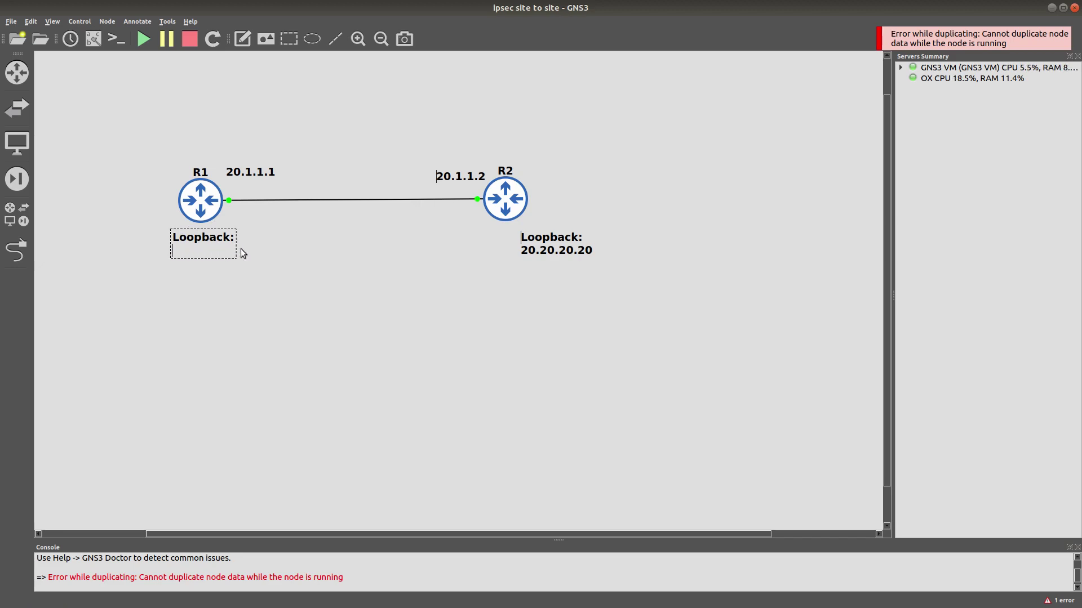
pyautogui.write('10.10.10.10')
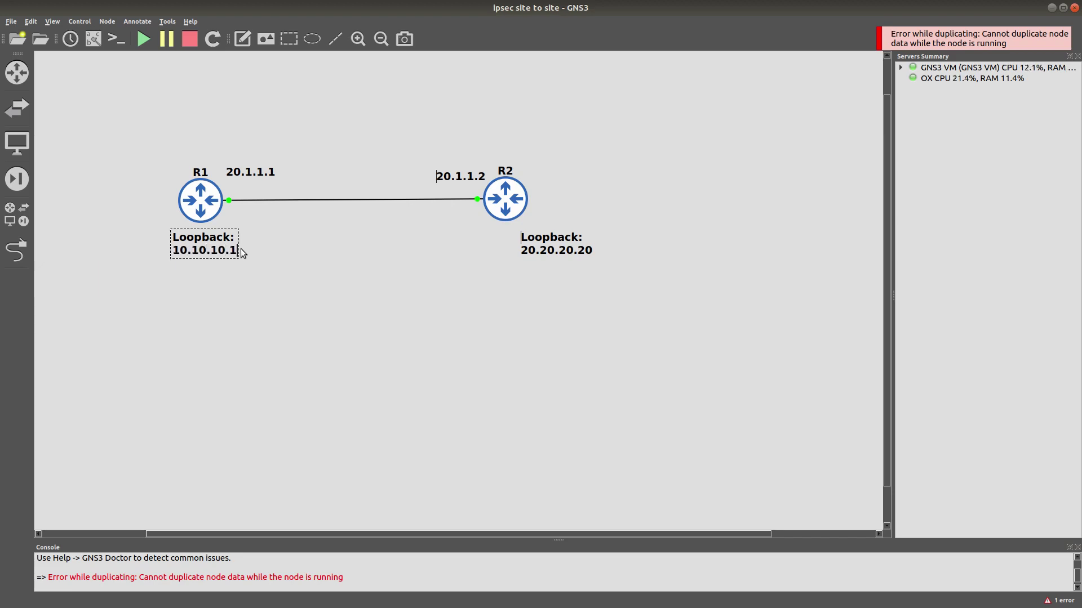
pyautogui.click(256, 282)
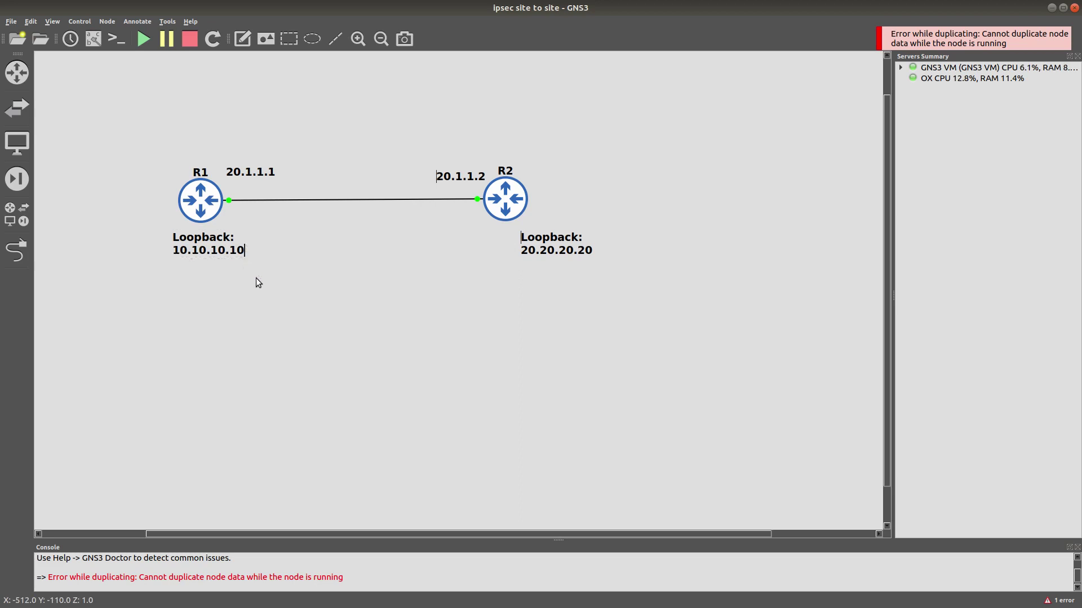
# Align the two loopback notes neatly under R1 and R2.
pyautogui.moveTo(223, 247); pyautogui.dragTo(241, 255)
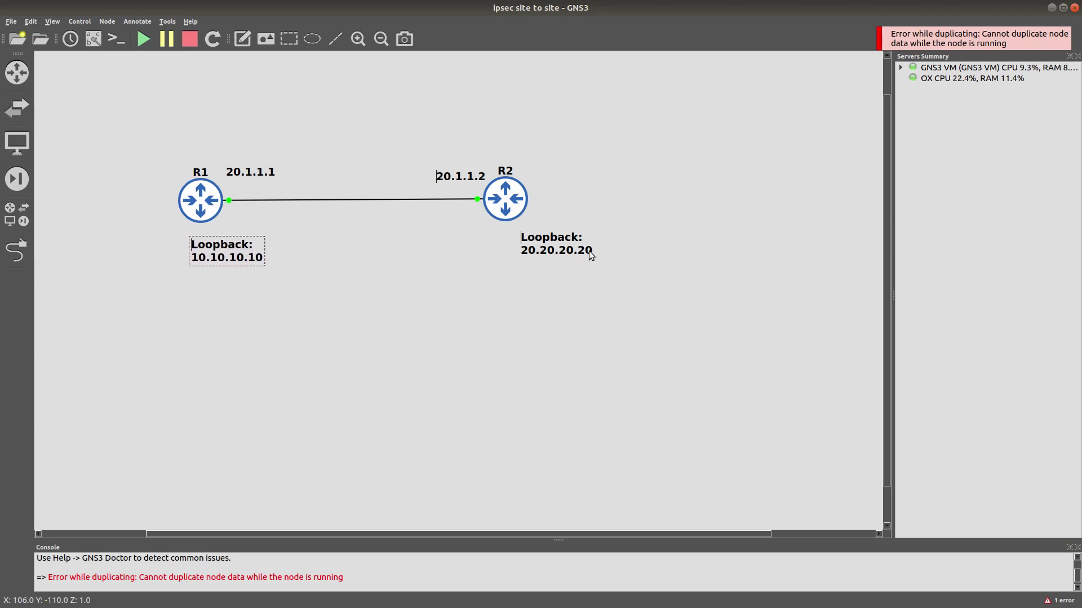
pyautogui.moveTo(555, 245); pyautogui.dragTo(508, 243)
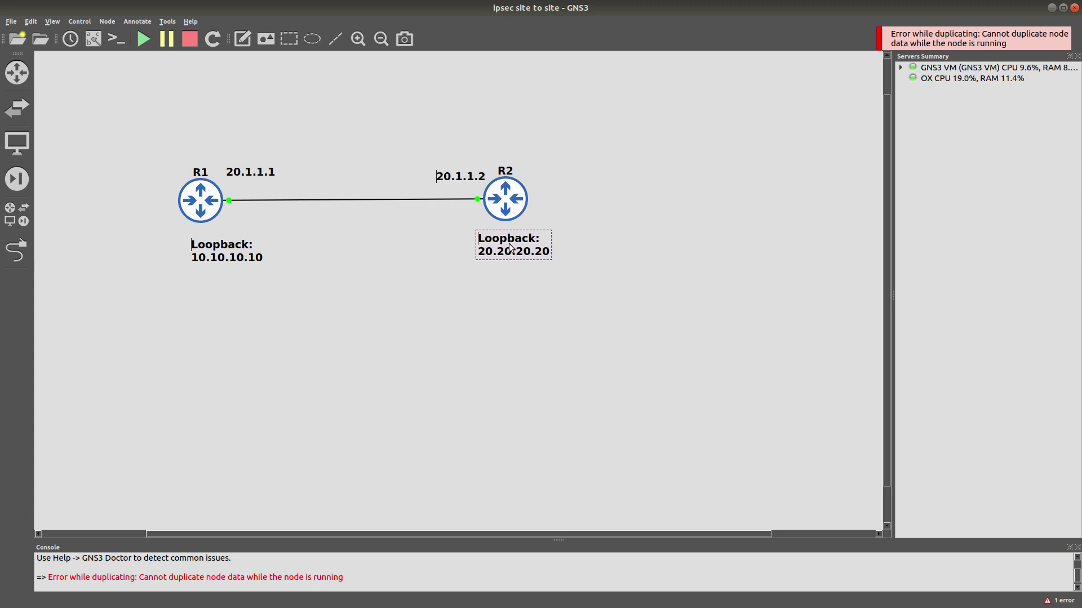
pyautogui.moveTo(234, 253); pyautogui.dragTo(210, 250)
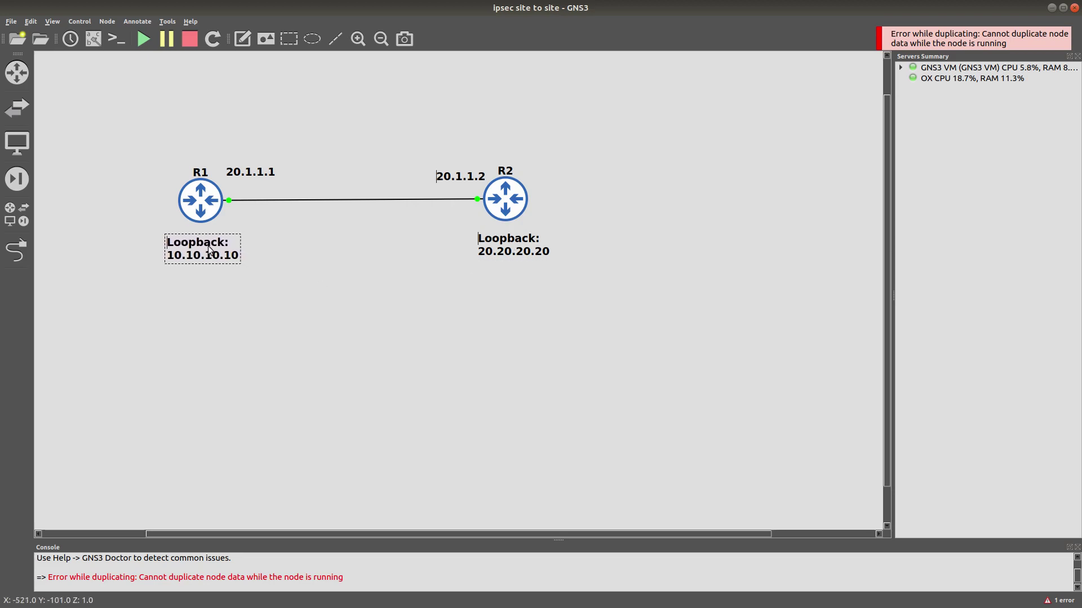
pyautogui.moveTo(527, 248); pyautogui.dragTo(530, 249)
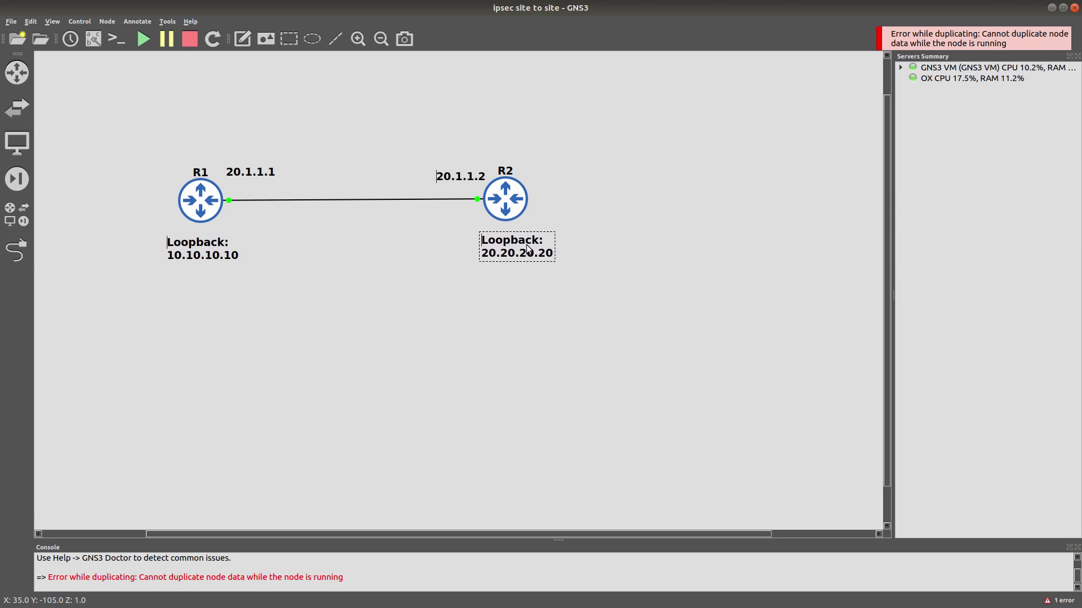
# Place two ASDM hosts below R1 and R2 and start both of them.
pyautogui.click(26, 73)
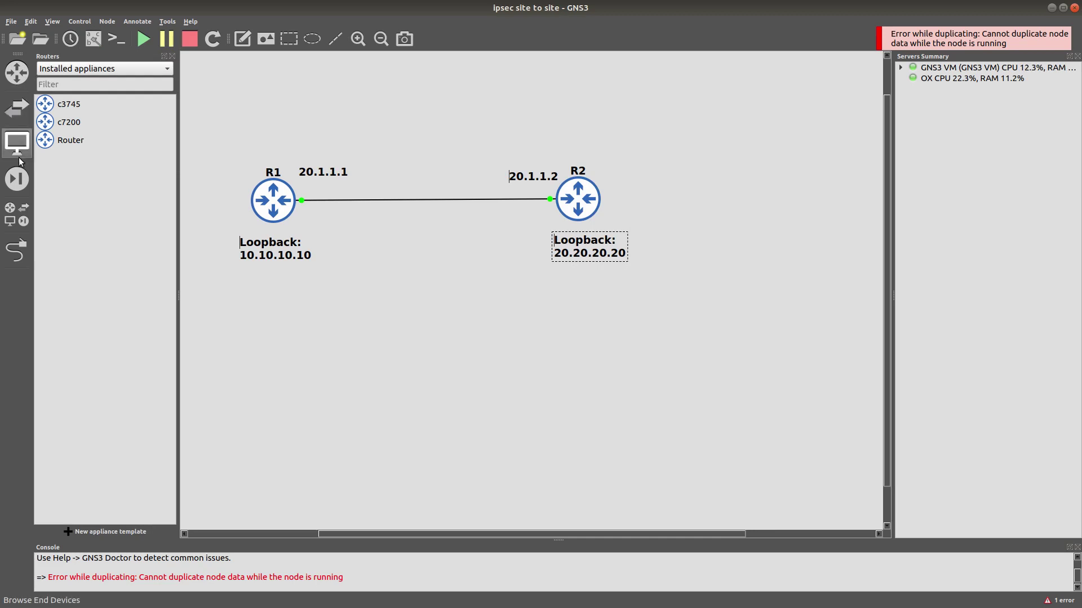
pyautogui.click(29, 213)
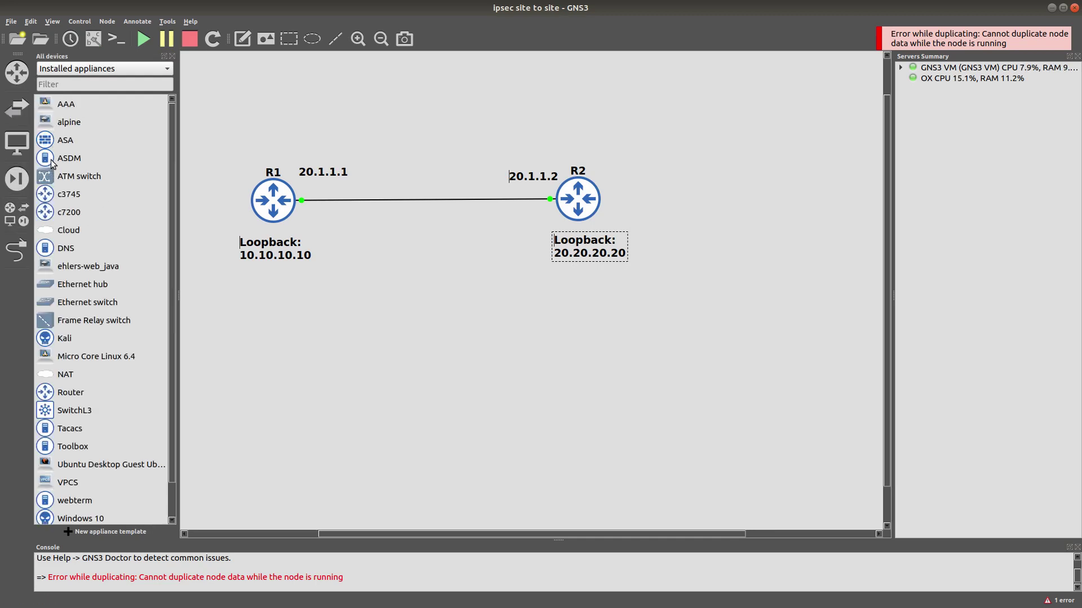
pyautogui.moveTo(52, 163); pyautogui.dragTo(273, 335)
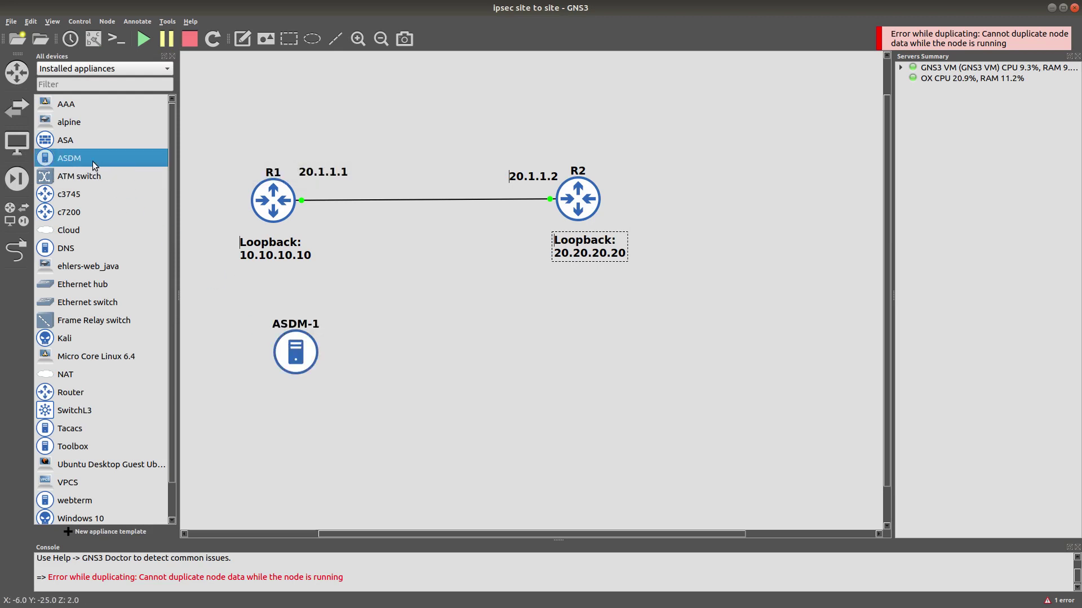
pyautogui.moveTo(41, 152); pyautogui.dragTo(615, 334)
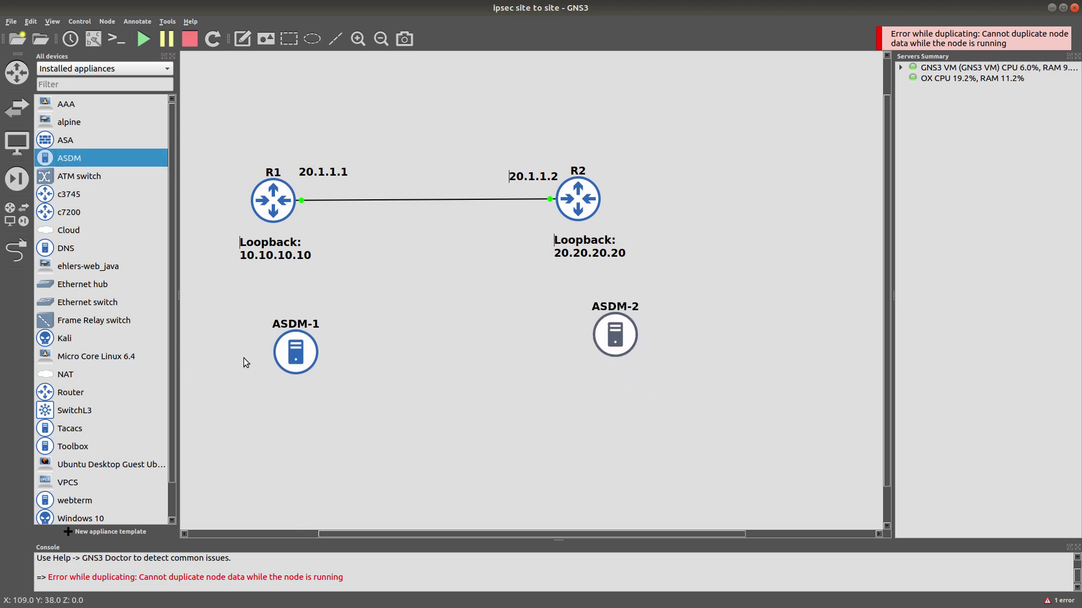
pyautogui.rightClick(275, 338)
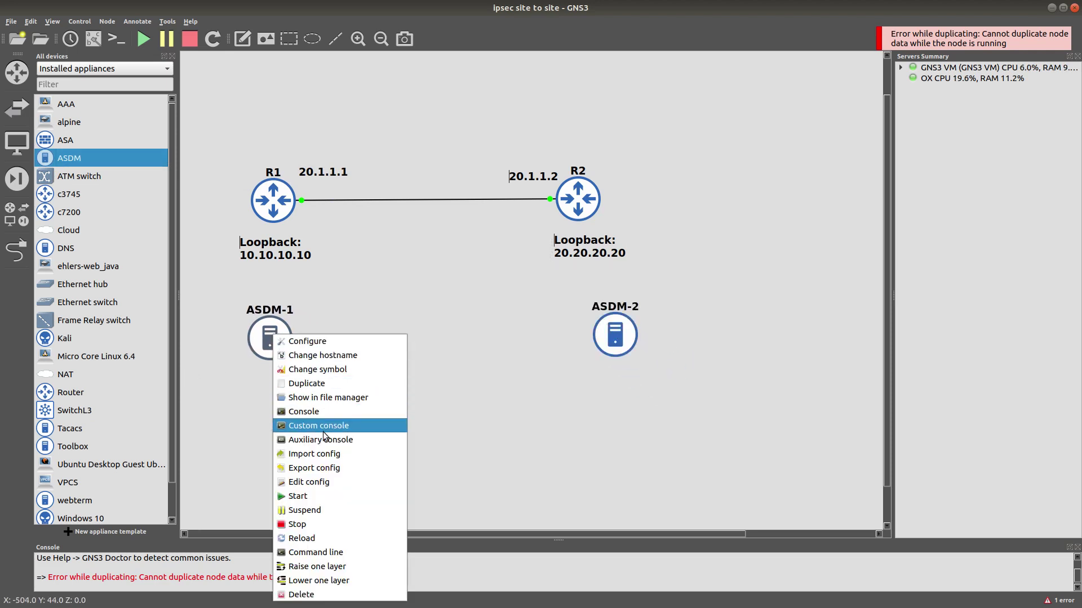
pyautogui.click(322, 493)
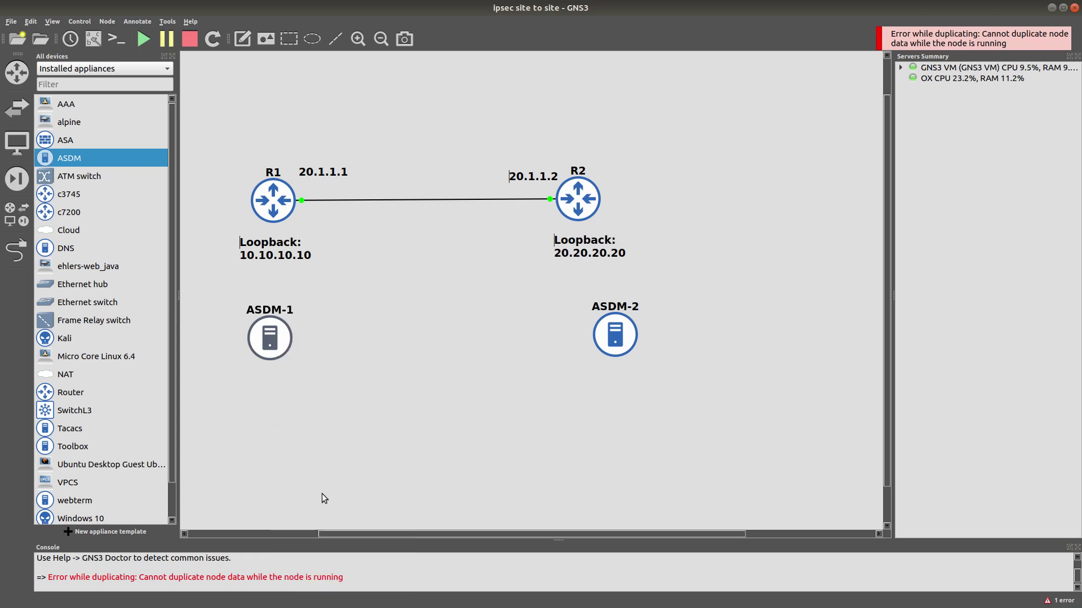
pyautogui.rightClick(624, 345)
pyautogui.click(646, 243)
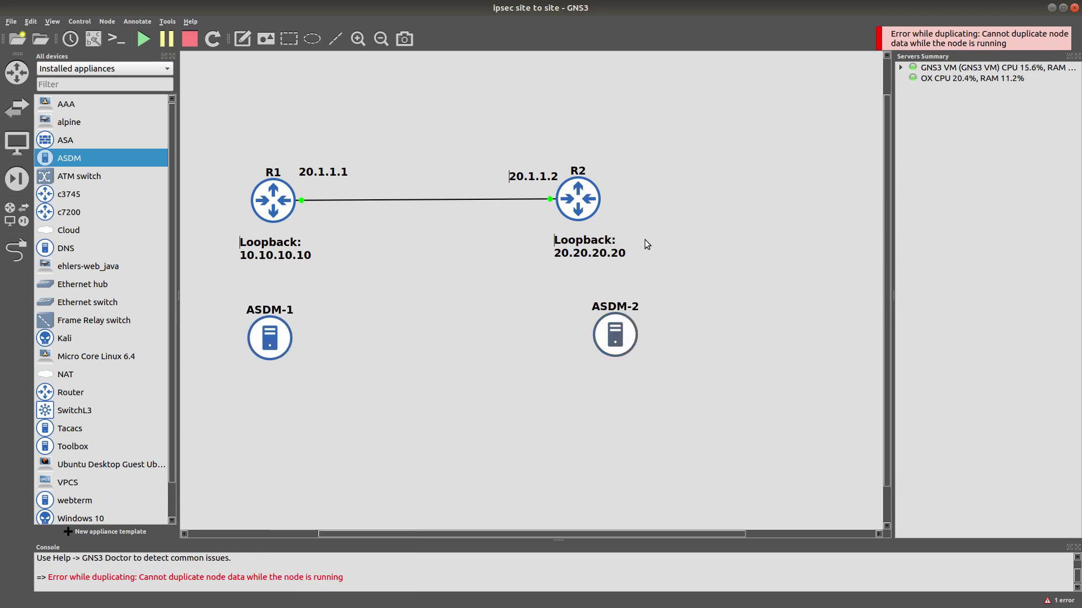
# Move R2's loopback note under ASDM-2 and retype it as 192.168.1.1.
pyautogui.moveTo(580, 256); pyautogui.dragTo(611, 386)
pyautogui.doubleClick(610, 386)
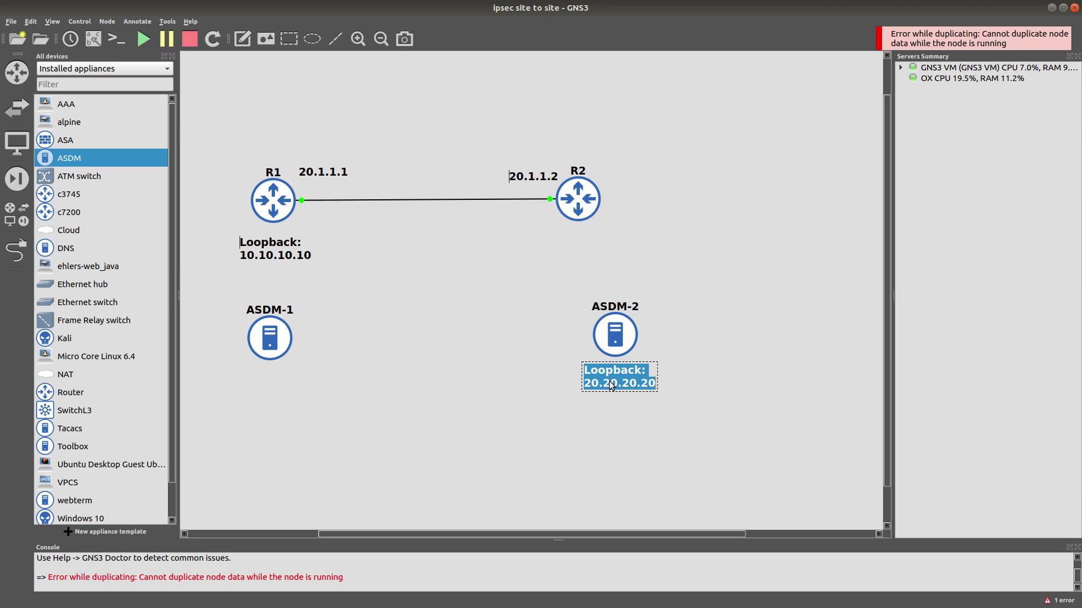
pyautogui.write('192.168')
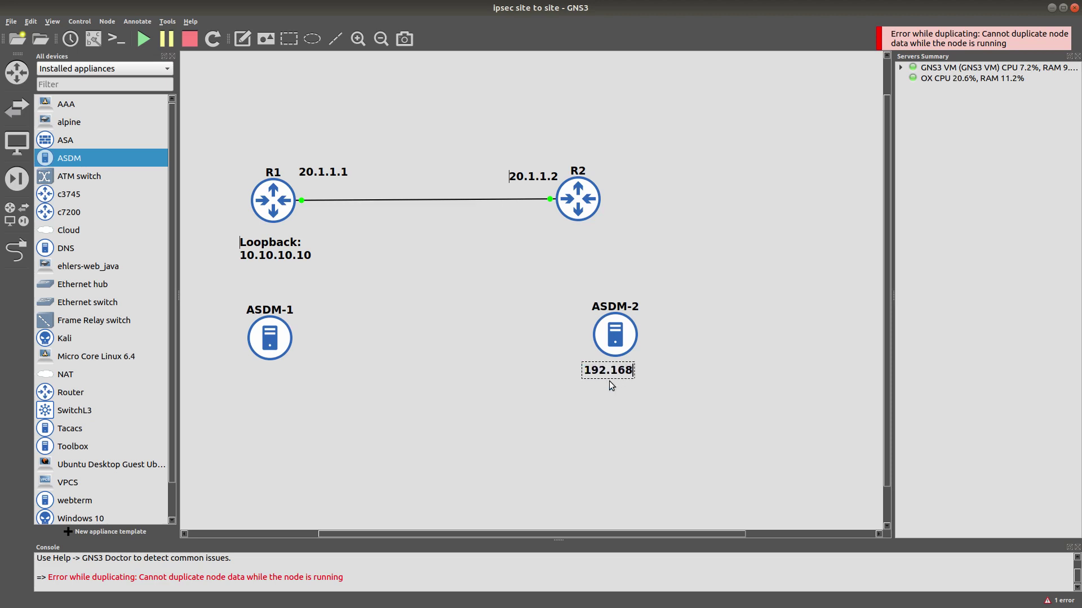
pyautogui.write('.1.1')
# Make ASDM-2's note 192.168.1.2 and copy it beside R2 as 192.168.1.1.
pyautogui.press('BackSpace')
pyautogui.write('2.')
pyautogui.press('BackSpace')
pyautogui.rightClick(624, 377)
pyautogui.click(628, 381)
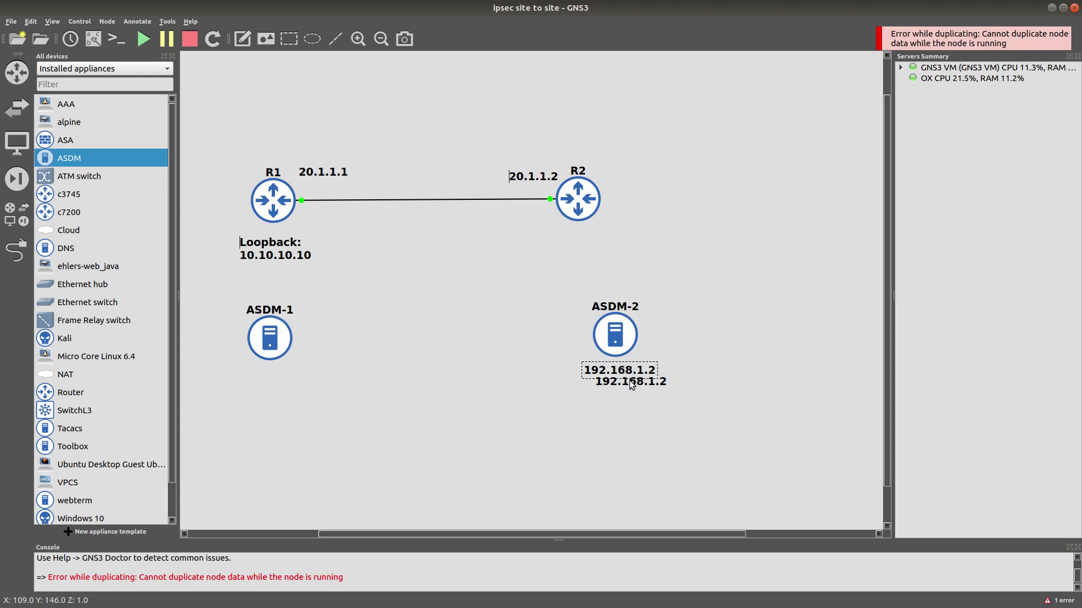
pyautogui.moveTo(628, 383); pyautogui.dragTo(660, 219)
pyautogui.doubleClick(660, 220)
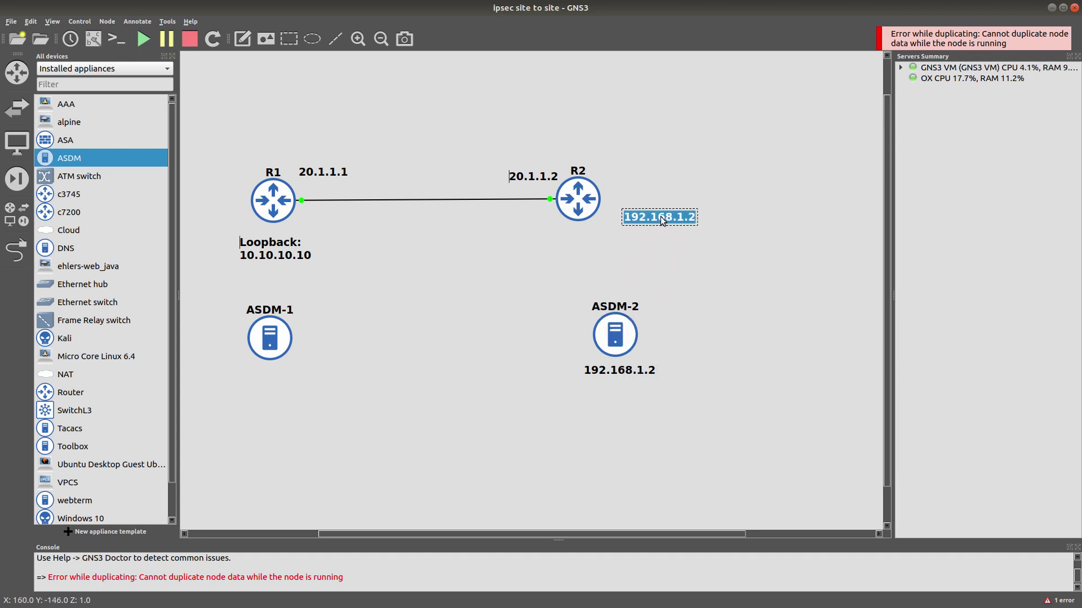
pyautogui.press('End')
pyautogui.press('BackSpace')
pyautogui.write('1')
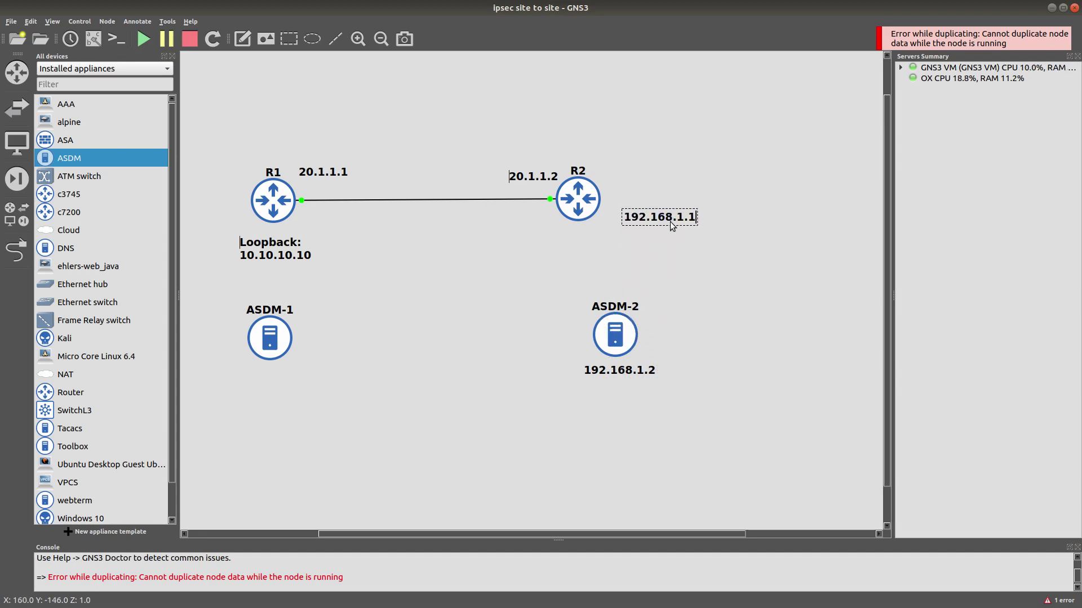
# Copy the label under ASDM-1 and change it to 172.16.1.2.
pyautogui.rightClick(671, 225)
pyautogui.click(683, 231)
pyautogui.moveTo(683, 234); pyautogui.dragTo(291, 384)
pyautogui.doubleClick(292, 384)
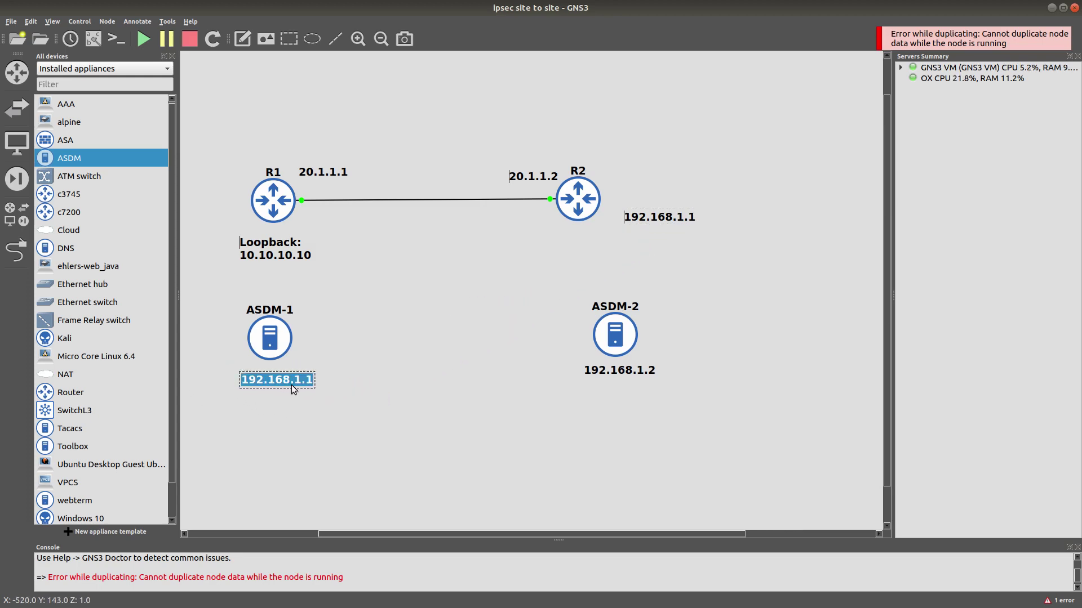
pyautogui.write('172')
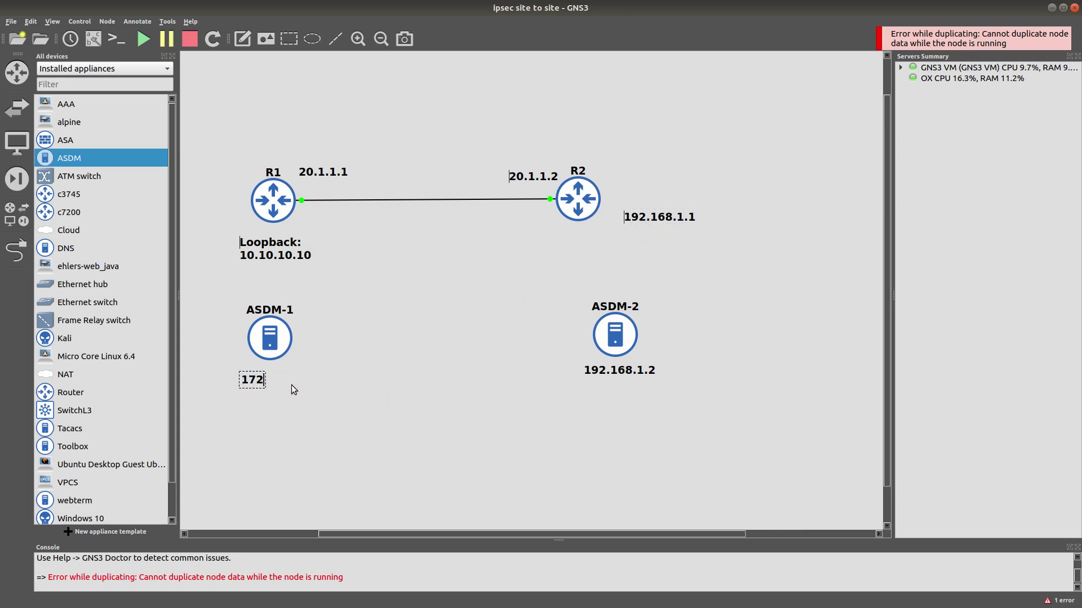
pyautogui.write('.16.1.2')
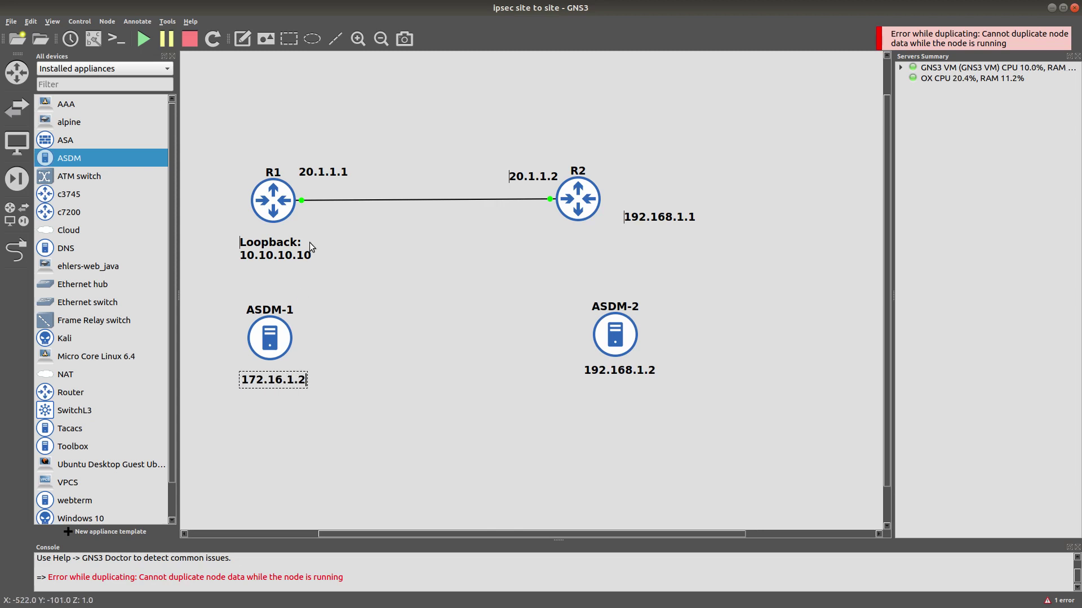
# Change R1's label to 172.16.1.1 and place it just below-right of R1.
pyautogui.doubleClick(293, 243)
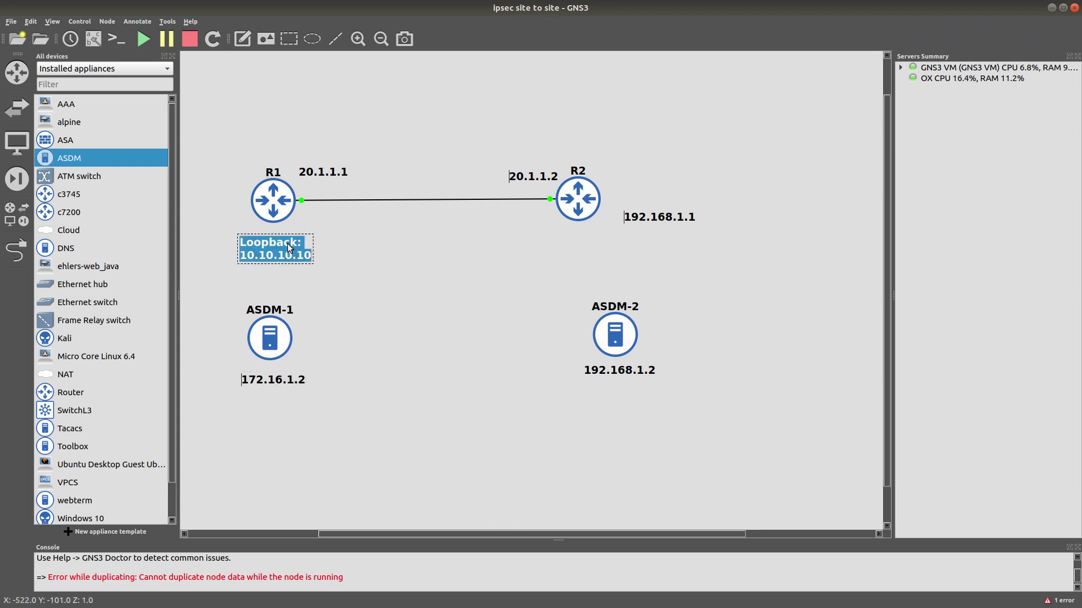
pyautogui.write('172.16')
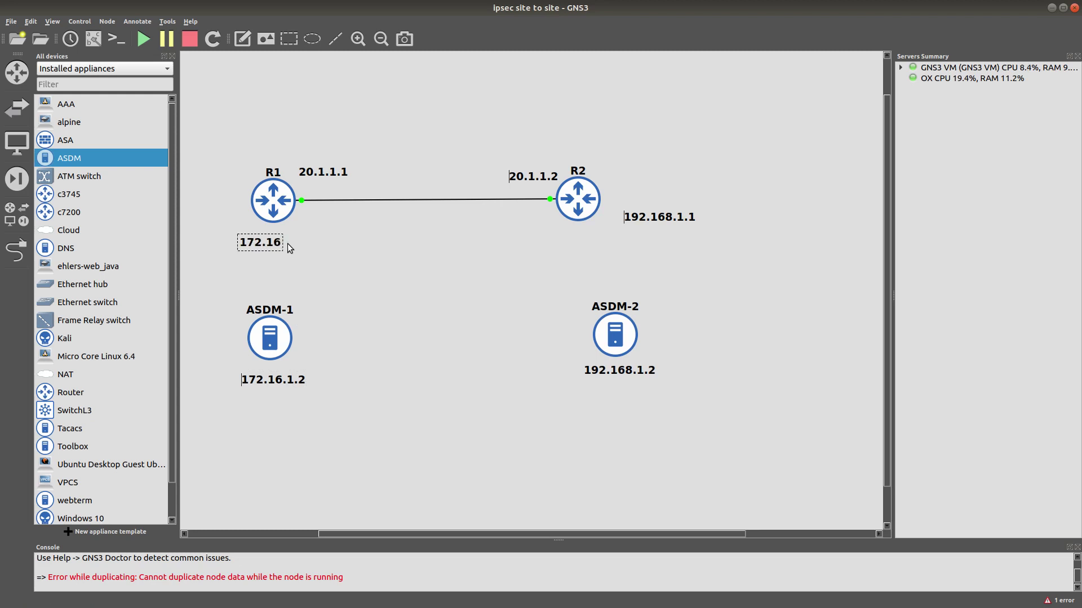
pyautogui.write('.1.1')
pyautogui.click(425, 303)
pyautogui.moveTo(283, 242); pyautogui.dragTo(355, 231)
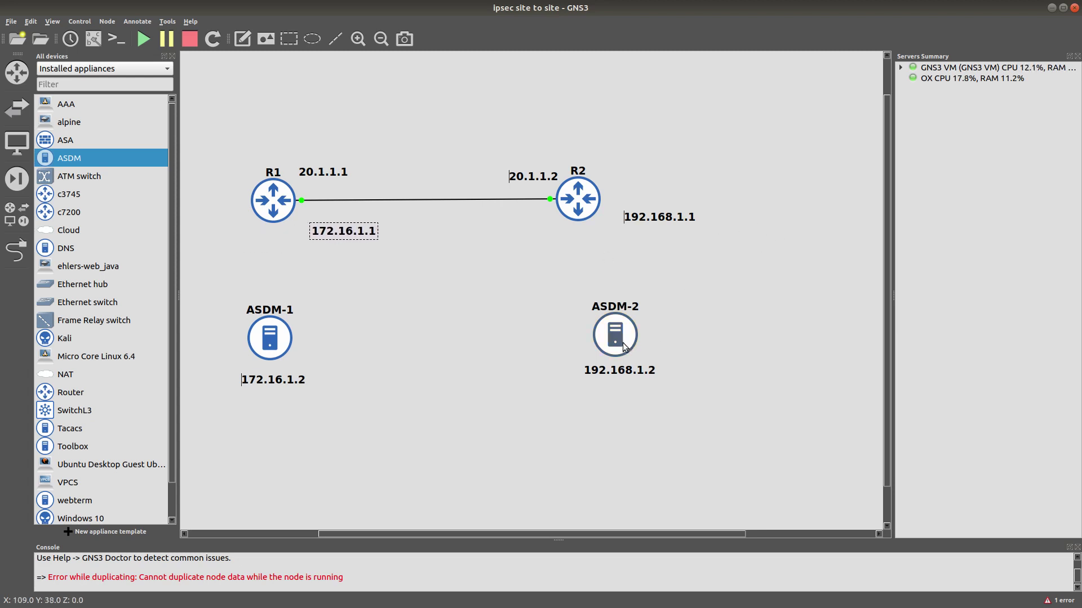
# Reposition ASDM-2 and center its 192.168.1.2 label beneath it.
pyautogui.moveTo(619, 336); pyautogui.dragTo(601, 326)
pyautogui.moveTo(619, 379); pyautogui.dragTo(597, 377)
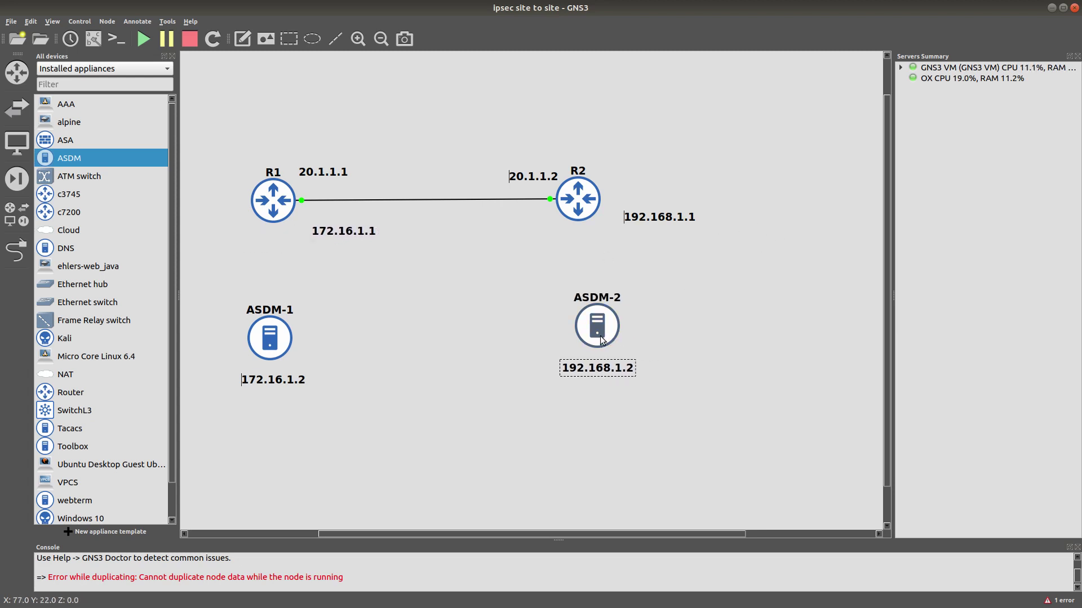
pyautogui.moveTo(601, 331); pyautogui.dragTo(601, 337)
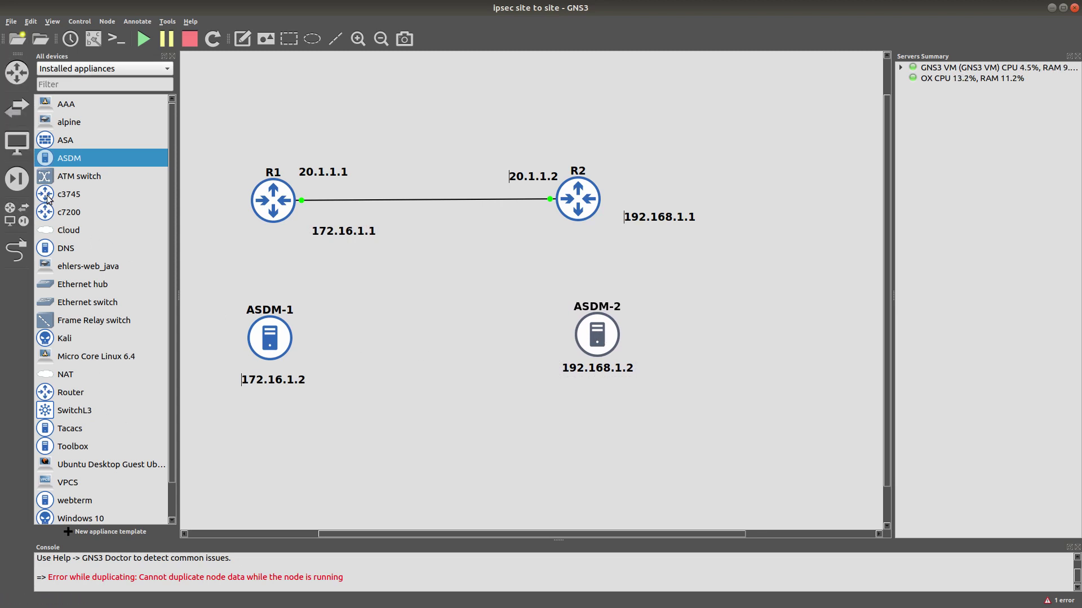
# Link R1 to ASDM-1 and R2's Gi0/1 to ASDM-2's eth0.
pyautogui.click(17, 249)
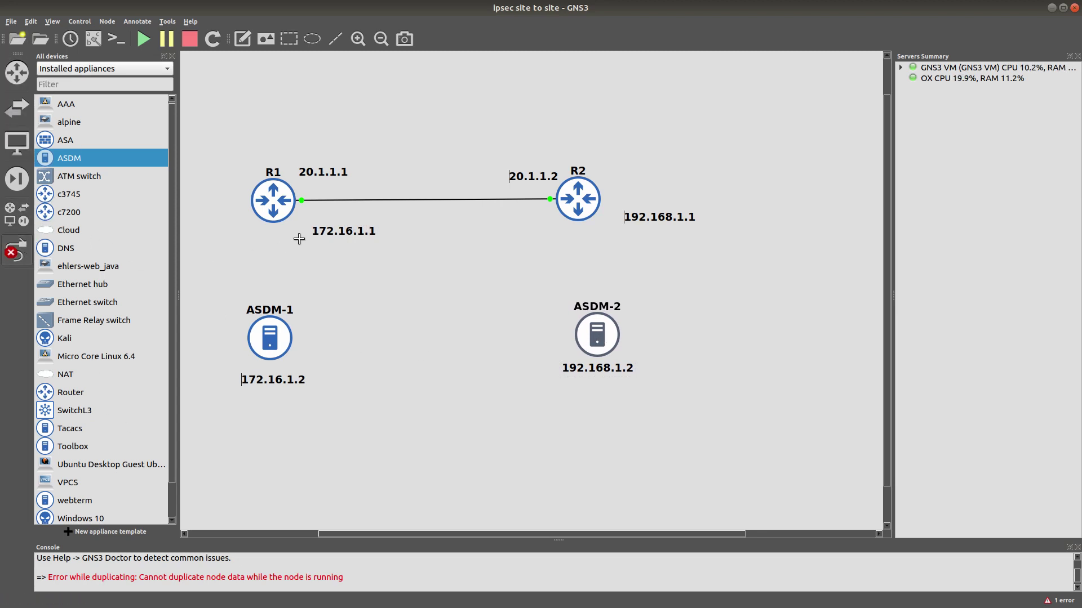
pyautogui.click(281, 209)
pyautogui.click(284, 231)
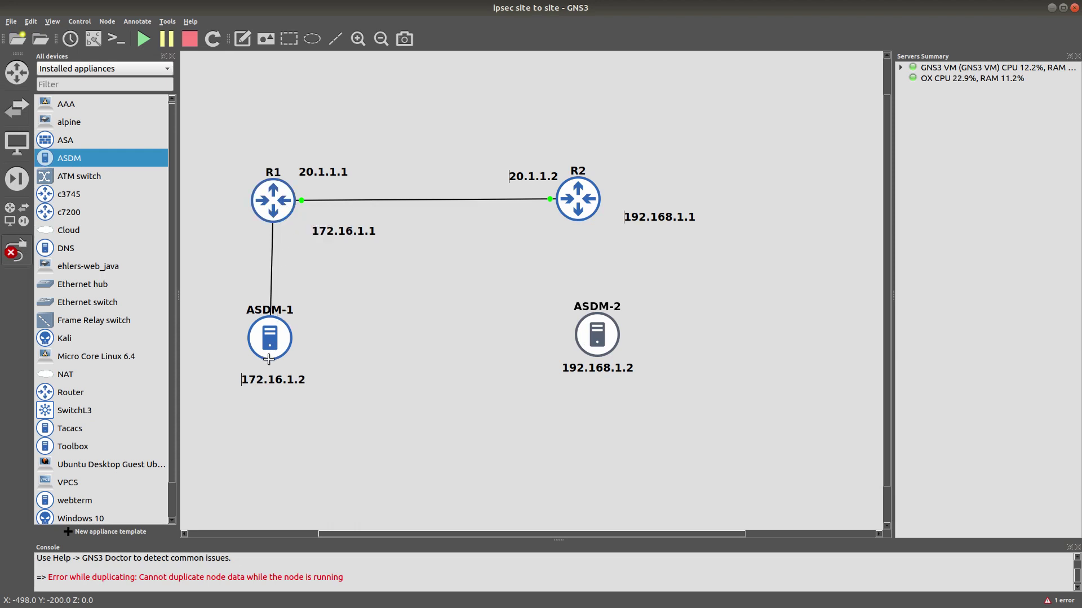
pyautogui.click(273, 336)
pyautogui.click(299, 343)
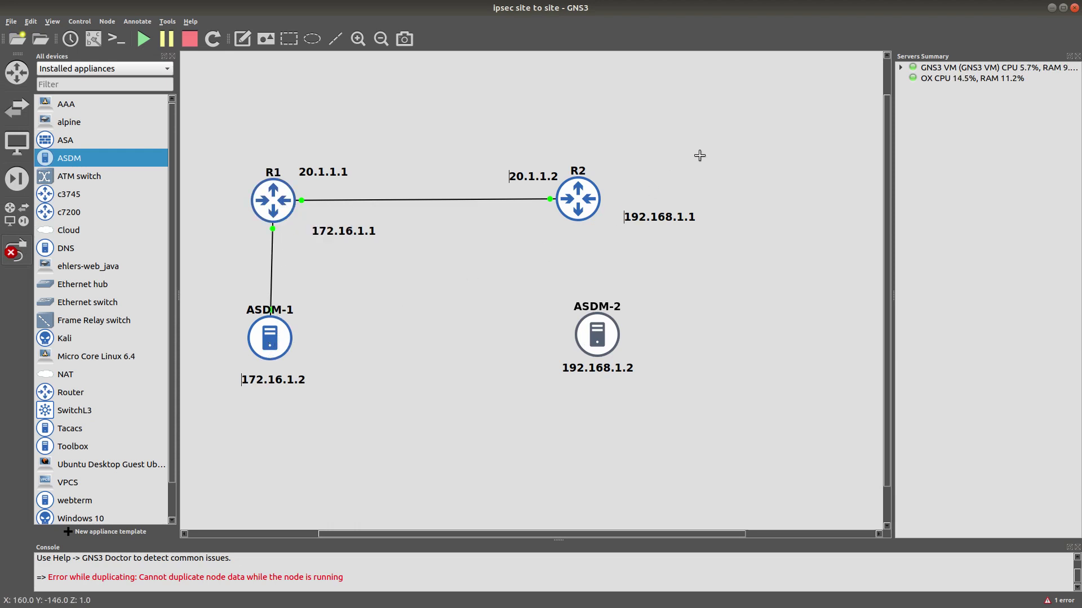
pyautogui.click(580, 207)
pyautogui.click(596, 230)
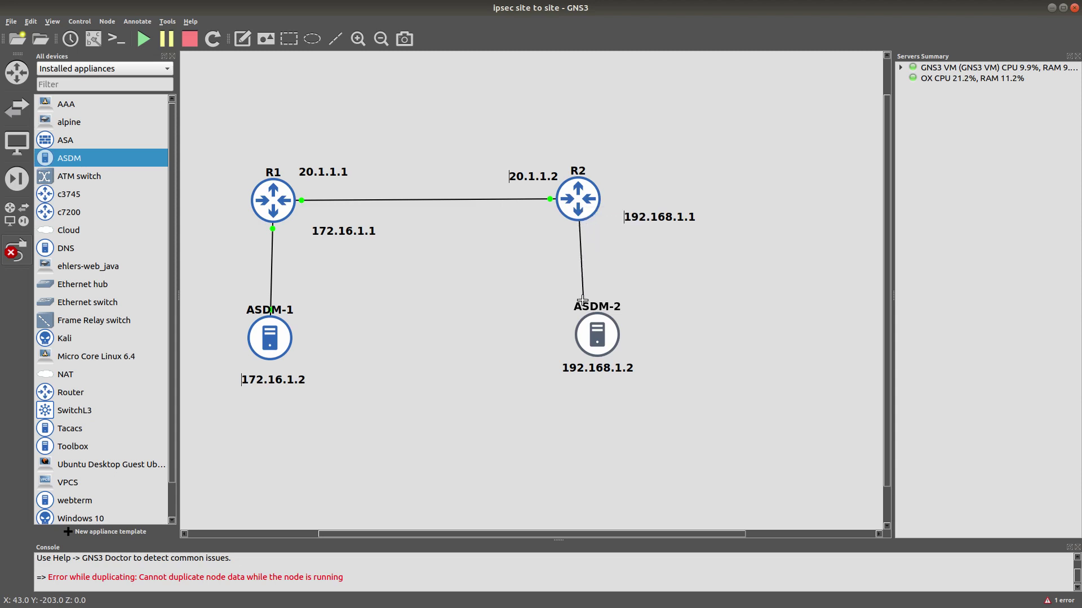
pyautogui.click(596, 336)
pyautogui.click(606, 343)
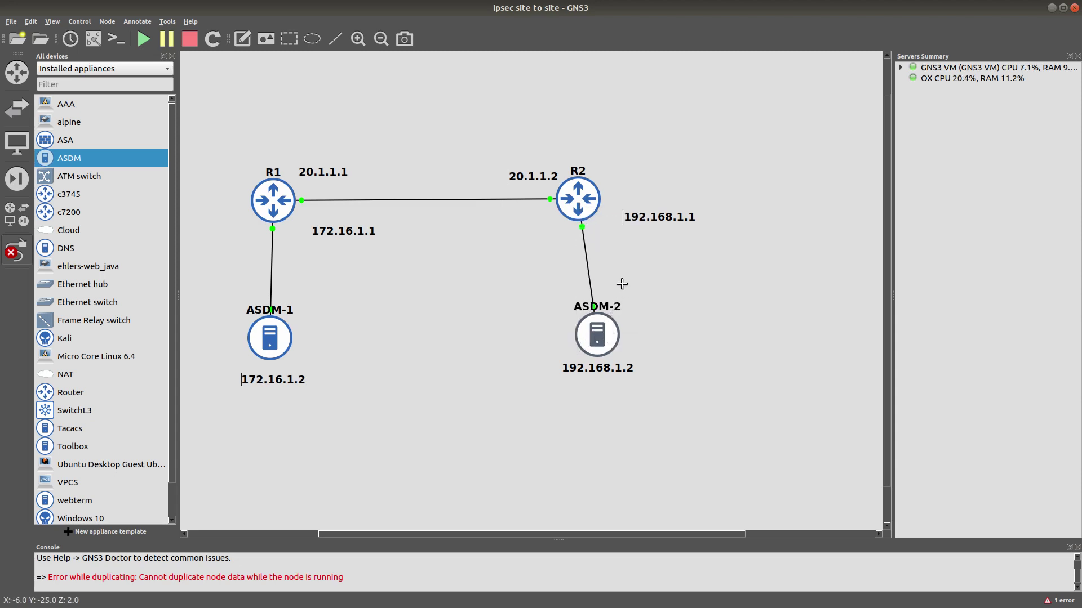
pyautogui.press('Escape')
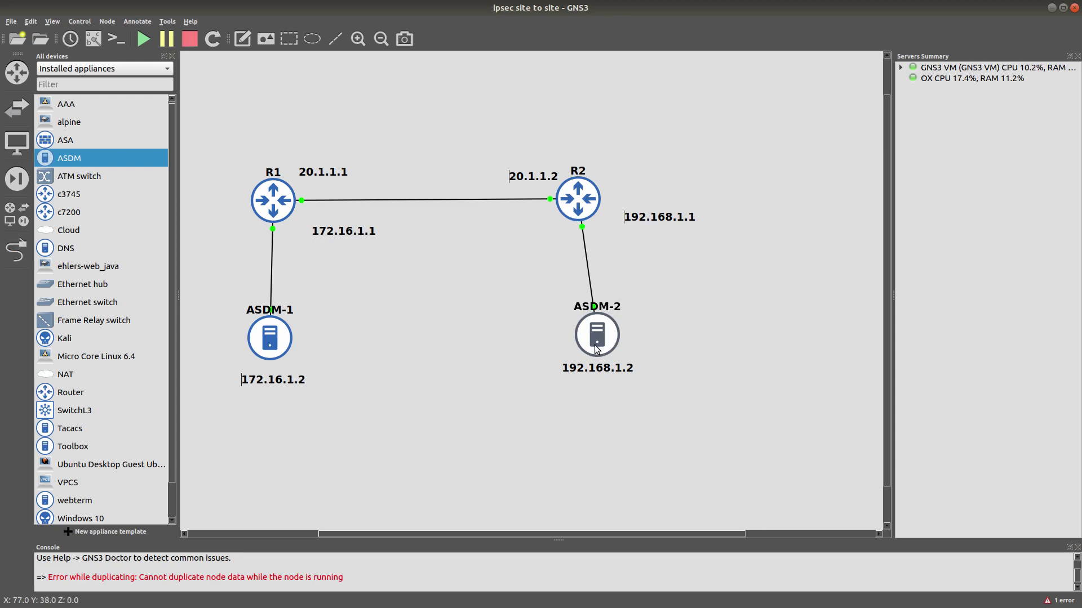
pyautogui.moveTo(598, 348); pyautogui.dragTo(586, 338)
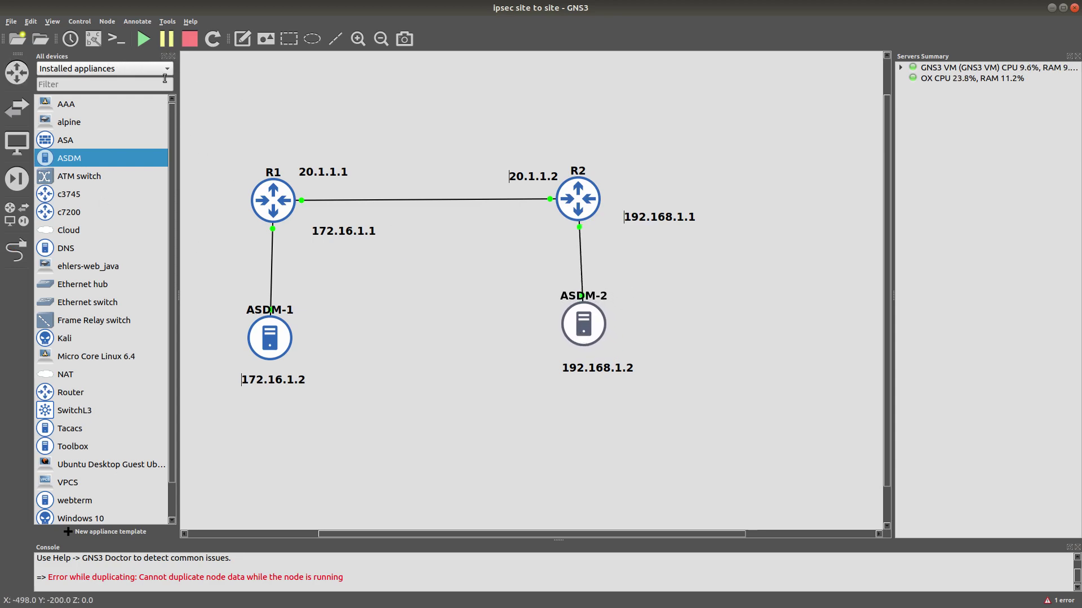
# Shift the whole topology down-left, move ASDM-2 left and place the 192.168.1.1 label by its link.
pyautogui.click(173, 55)
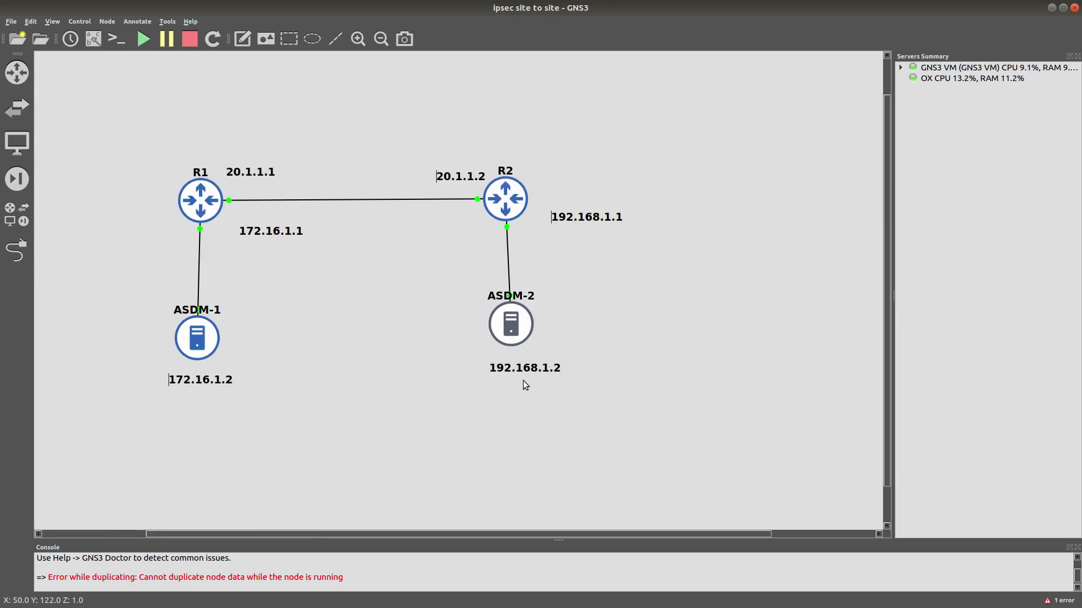
pyautogui.moveTo(619, 369); pyautogui.dragTo(137, 115)
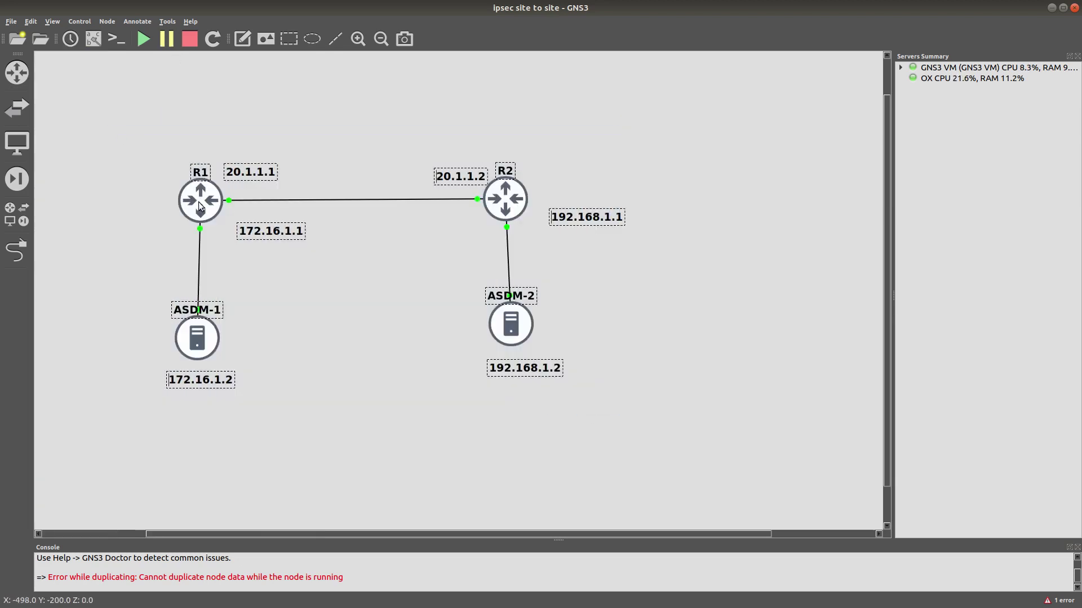
pyautogui.moveTo(198, 202); pyautogui.dragTo(81, 330)
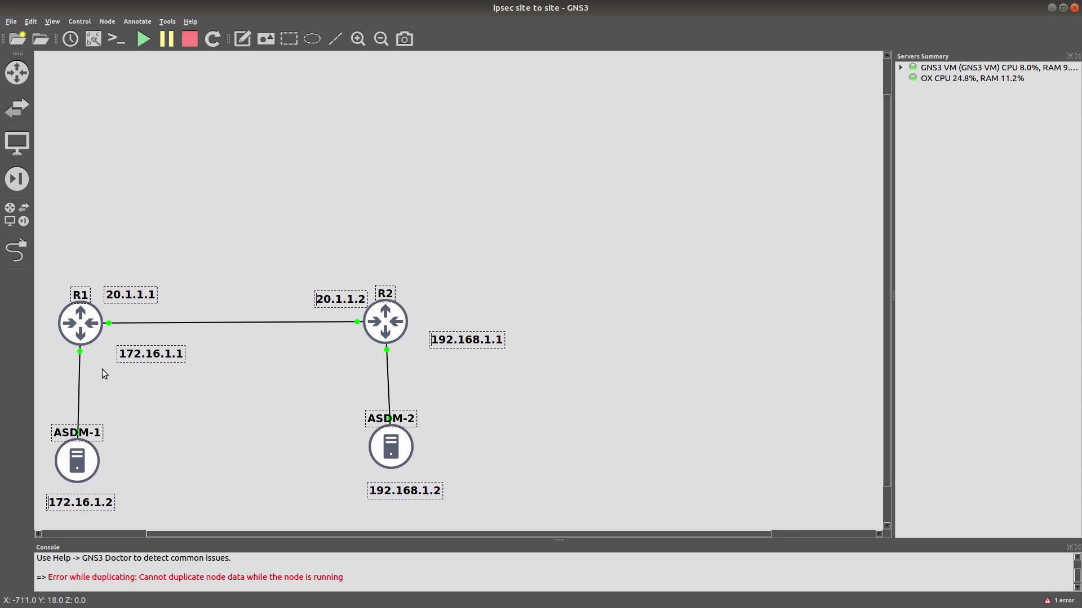
pyautogui.click(320, 445)
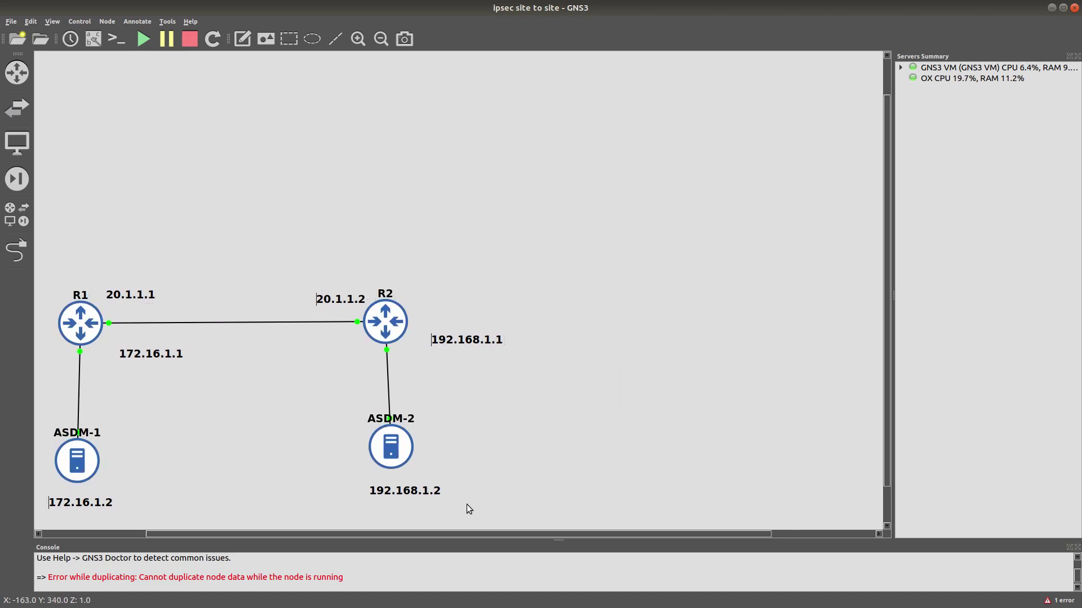
pyautogui.moveTo(463, 502); pyautogui.dragTo(391, 452)
pyautogui.moveTo(391, 452); pyautogui.dragTo(366, 442)
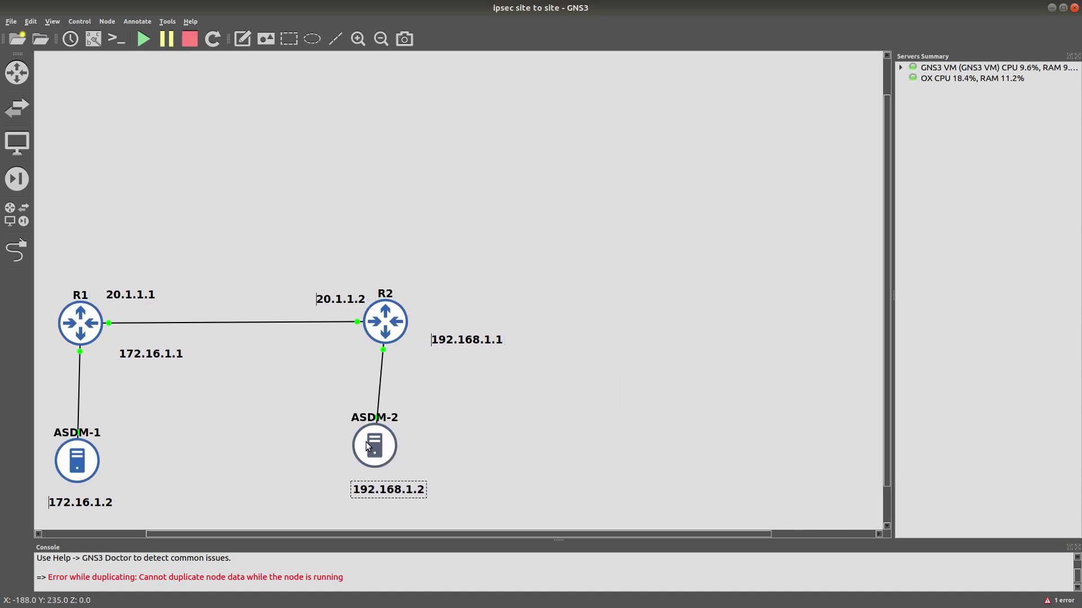
pyautogui.moveTo(451, 348); pyautogui.dragTo(430, 367)
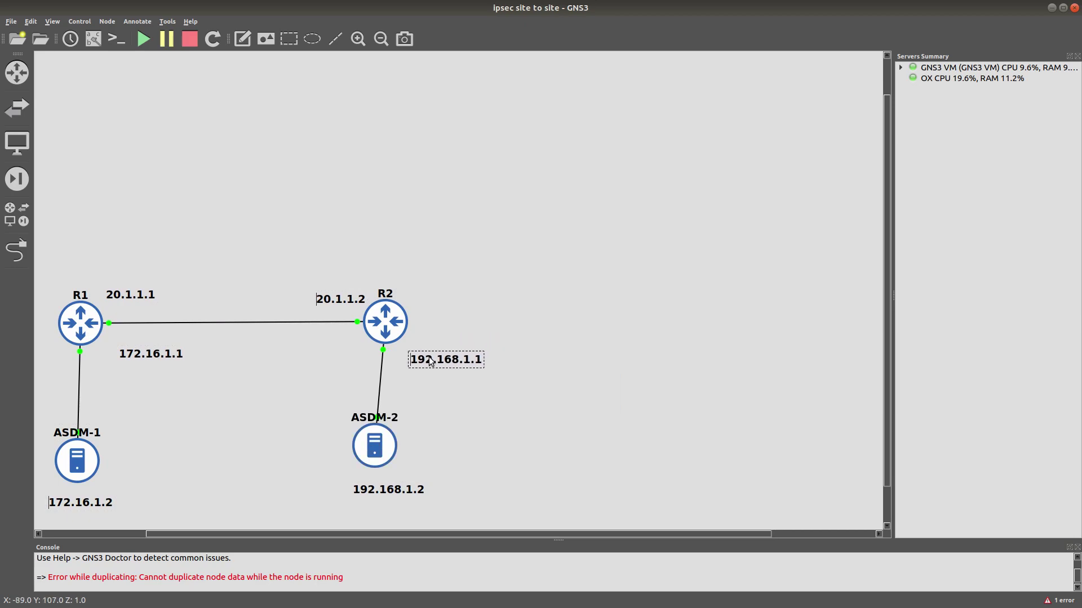
pyautogui.click(481, 333)
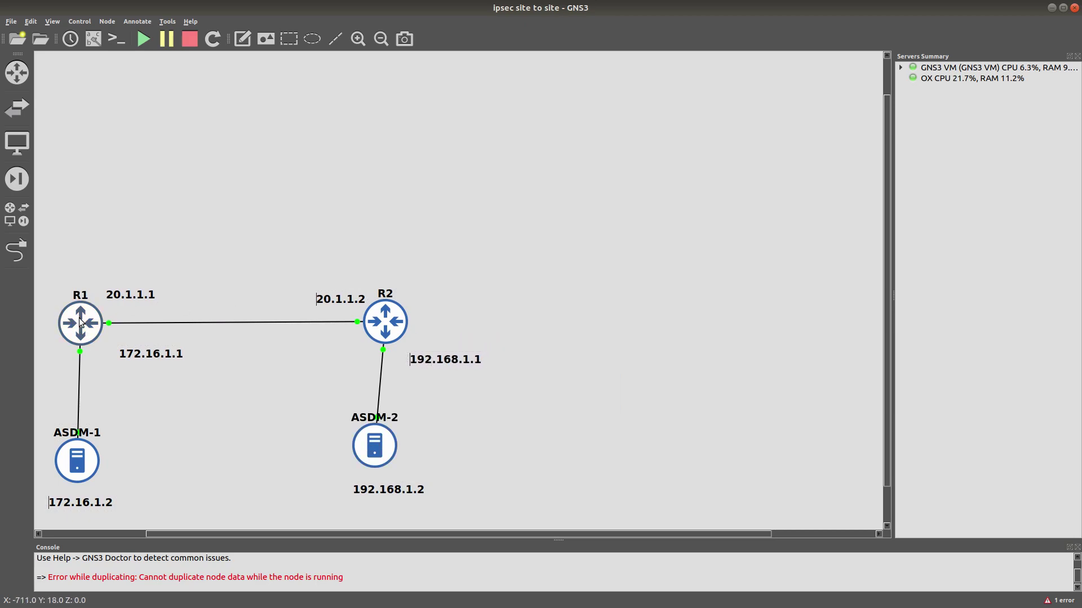
# Open R1's console, reposition the 172.16.1.1 label and show interface names on links.
pyautogui.doubleClick(82, 322)
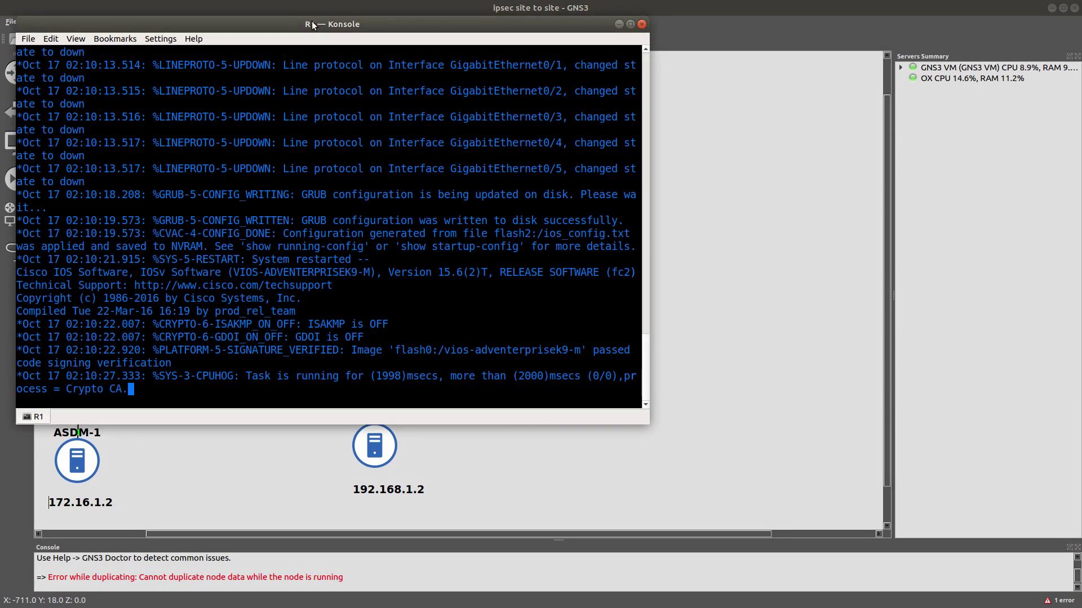
pyautogui.moveTo(308, 23); pyautogui.dragTo(724, 45)
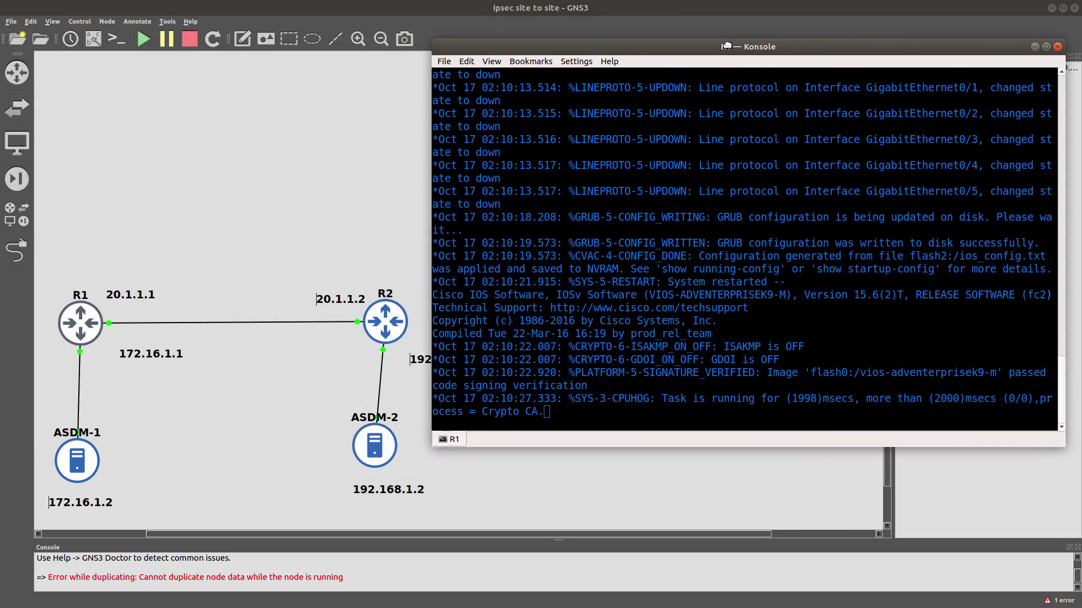
pyautogui.click(454, 461)
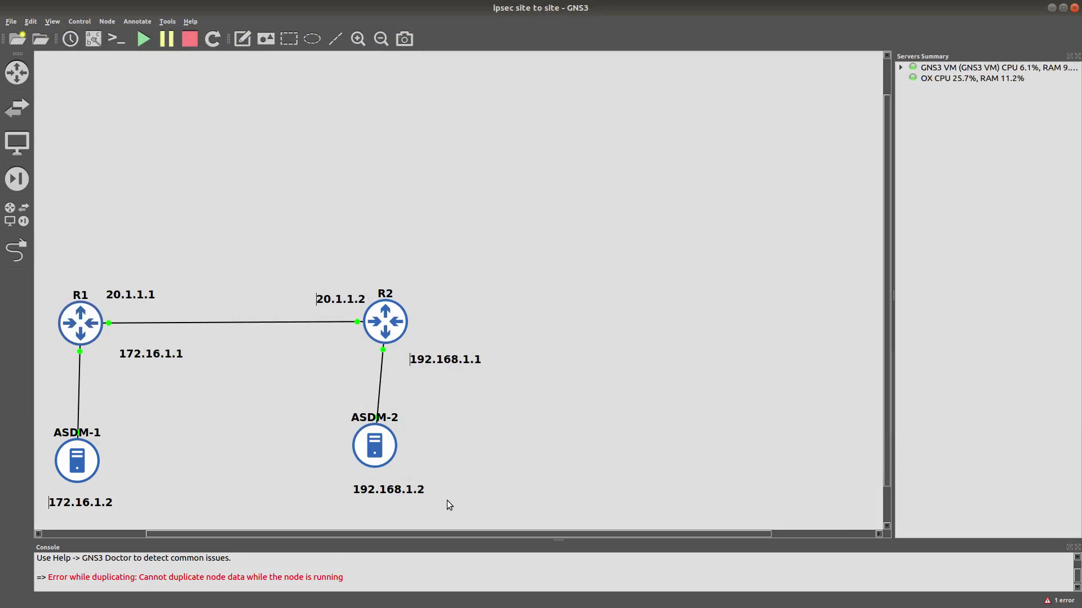
pyautogui.moveTo(448, 501); pyautogui.dragTo(268, 315)
pyautogui.moveTo(144, 354); pyautogui.dragTo(114, 362)
pyautogui.click(92, 41)
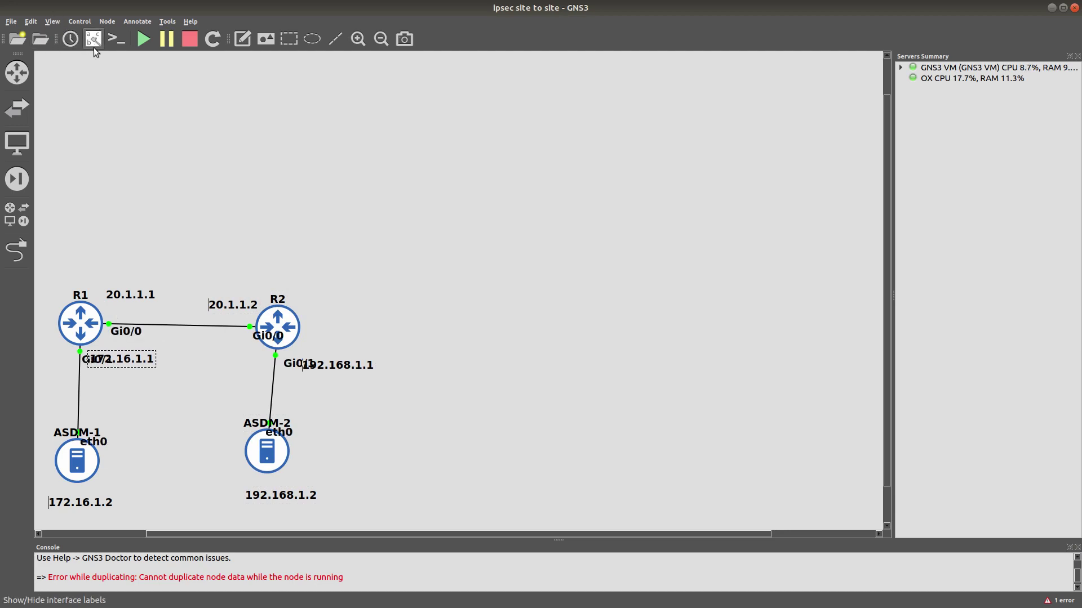
# Move the 172.16.1.1 and 192.168.1.1 labels below the Gi0/1 names, then return to the router console.
pyautogui.click(127, 370)
pyautogui.moveTo(129, 360); pyautogui.dragTo(124, 372)
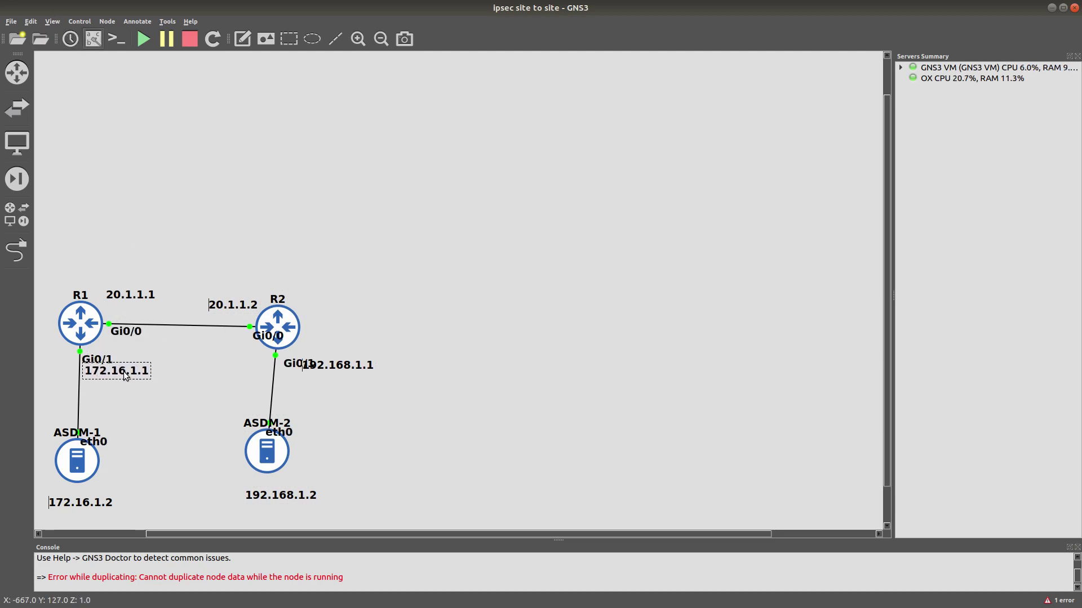
pyautogui.moveTo(332, 361); pyautogui.dragTo(312, 372)
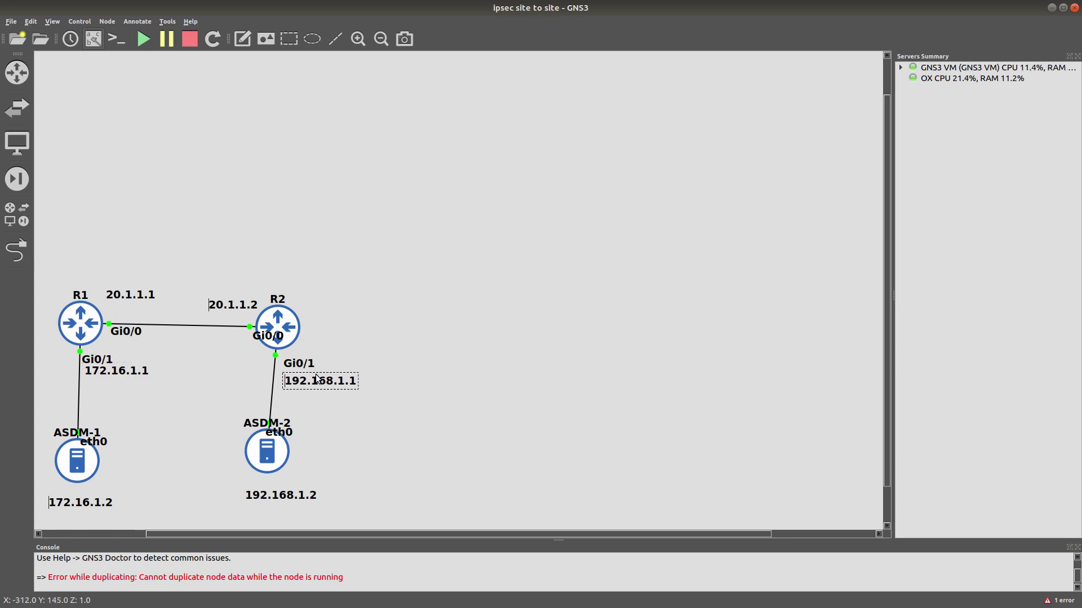
pyautogui.click(332, 353)
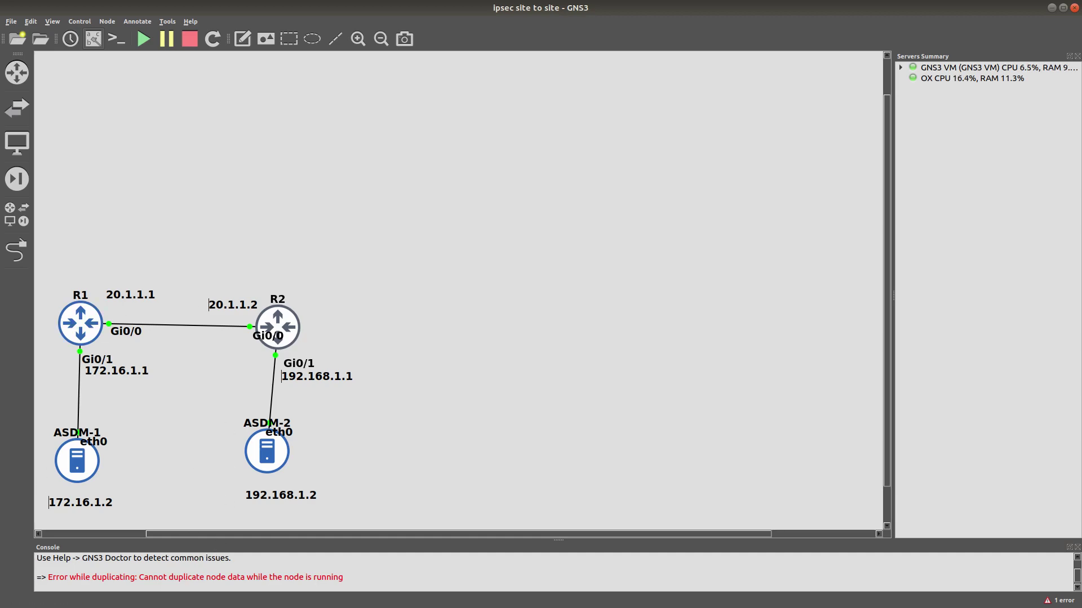
pyautogui.hotkey('alt', 'Tab')
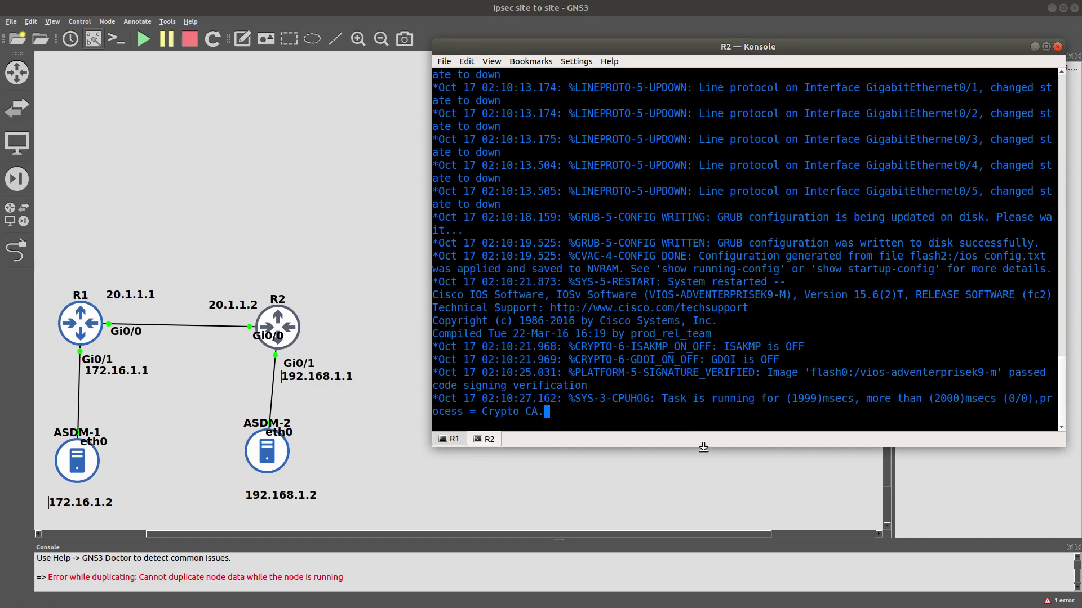
# In R1's console, enter global configuration mode and set the hostname to R1.
pyautogui.click(450, 438)
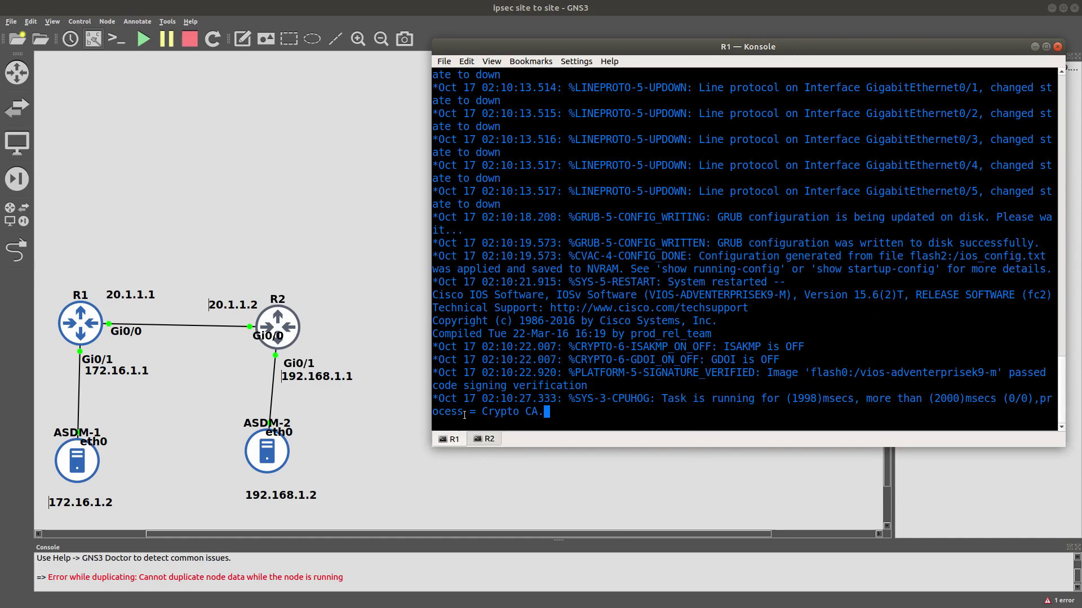
pyautogui.press('Return')
pyautogui.write('config t')
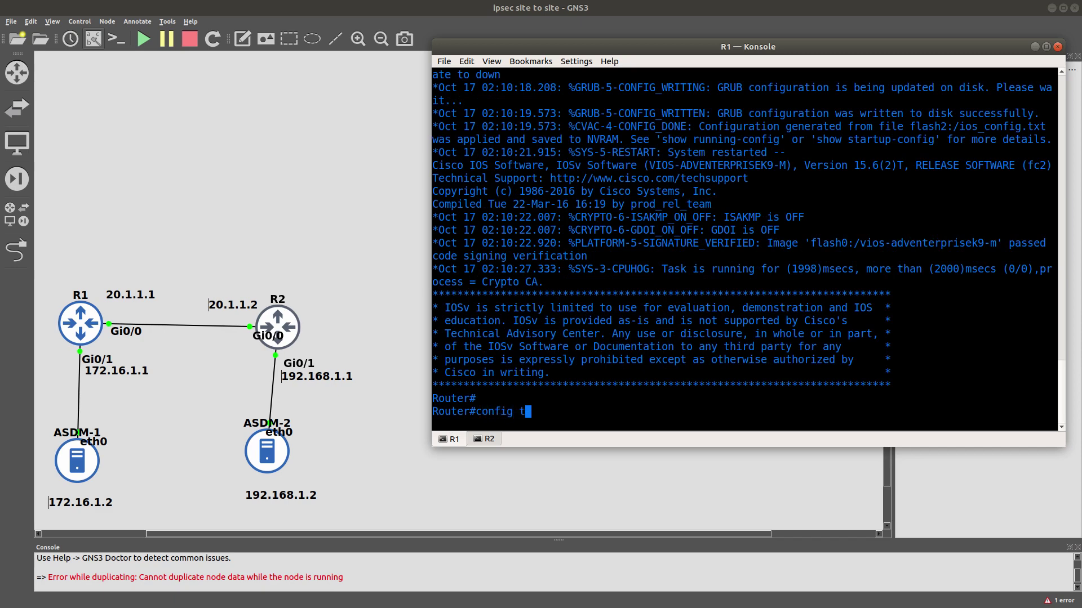
pyautogui.press('Return')
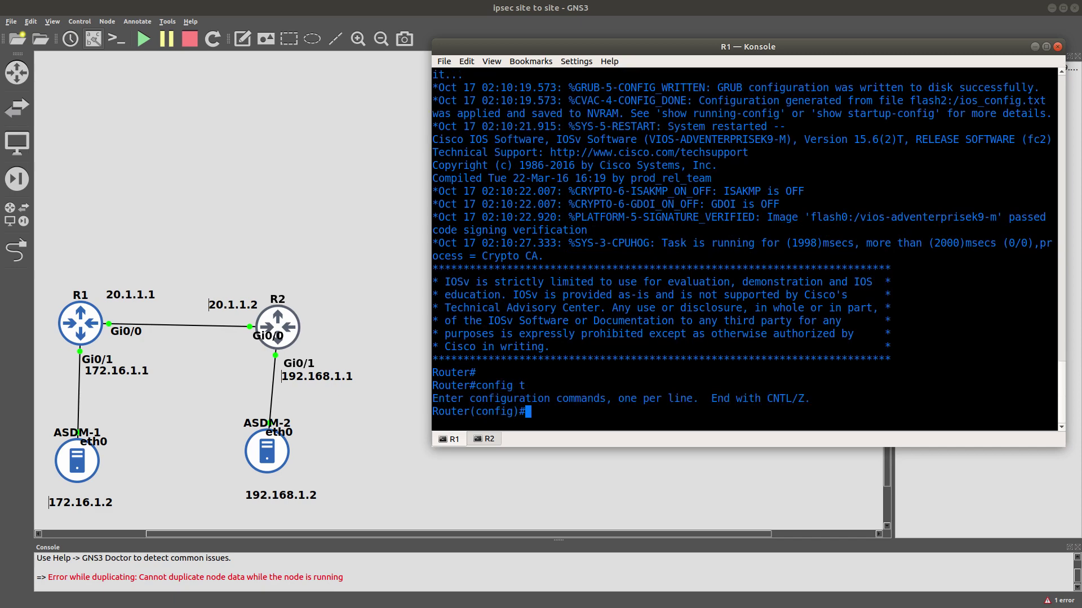
pyautogui.write('his')
pyautogui.press('BackSpace')
pyautogui.press('BackSpace')
pyautogui.write('os')
pyautogui.press('Tab')
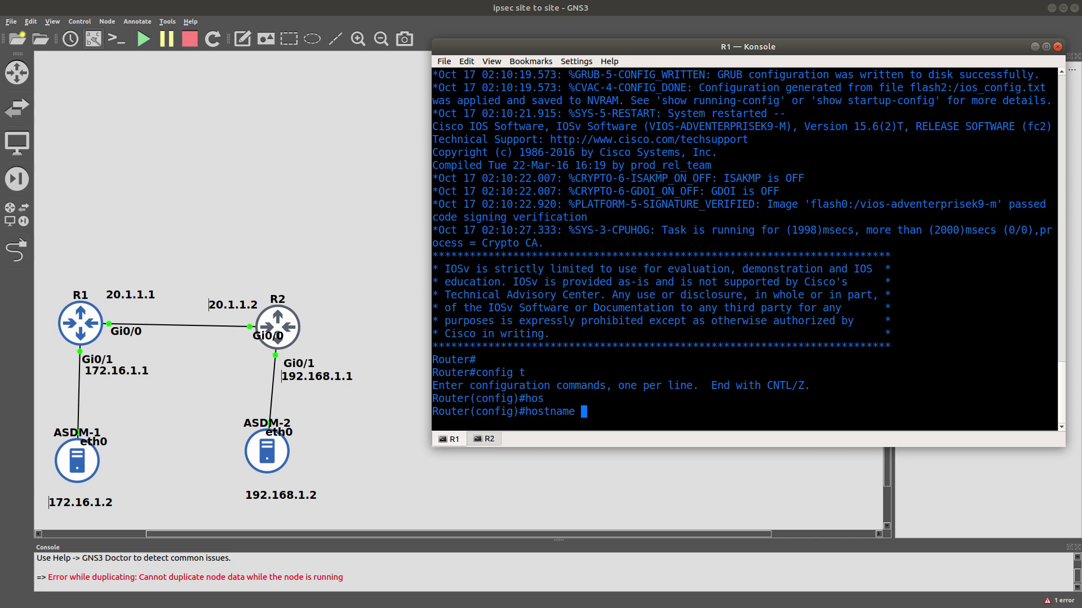
pyautogui.write('R1')
pyautogui.press('Return')
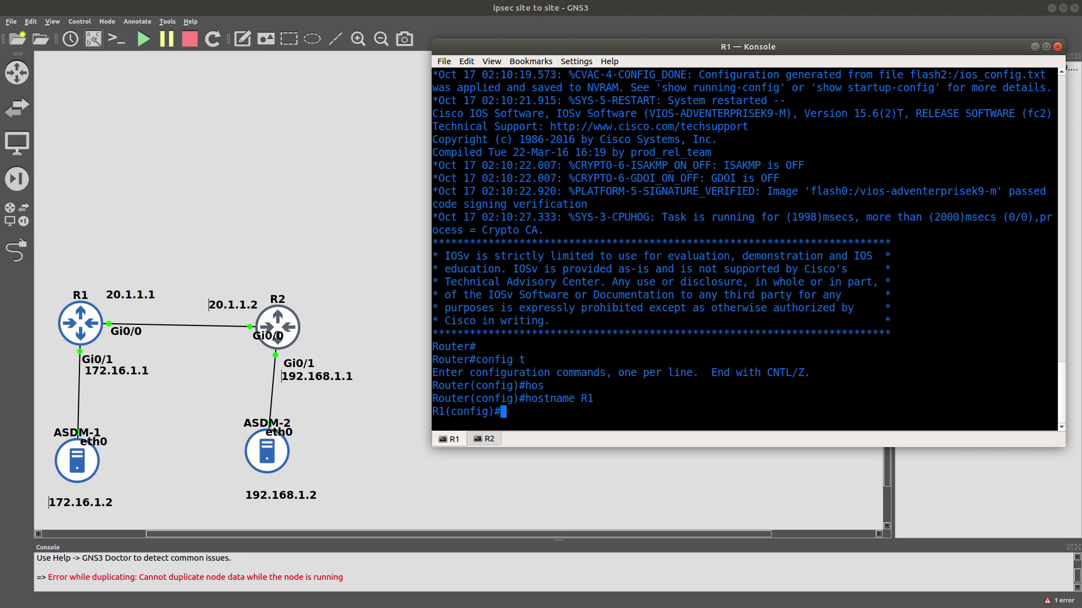
# Give Gi0/0 address 20.1.1.1 255.255.255.0 and bring it up with no shutdown.
pyautogui.write('int ')
pyautogui.write('g')
pyautogui.write('/0/')
pyautogui.press('BackSpace')
pyautogui.press('BackSpace')
pyautogui.press('BackSpace')
pyautogui.write('0/0')
pyautogui.press('Return')
pyautogui.write('ip add')
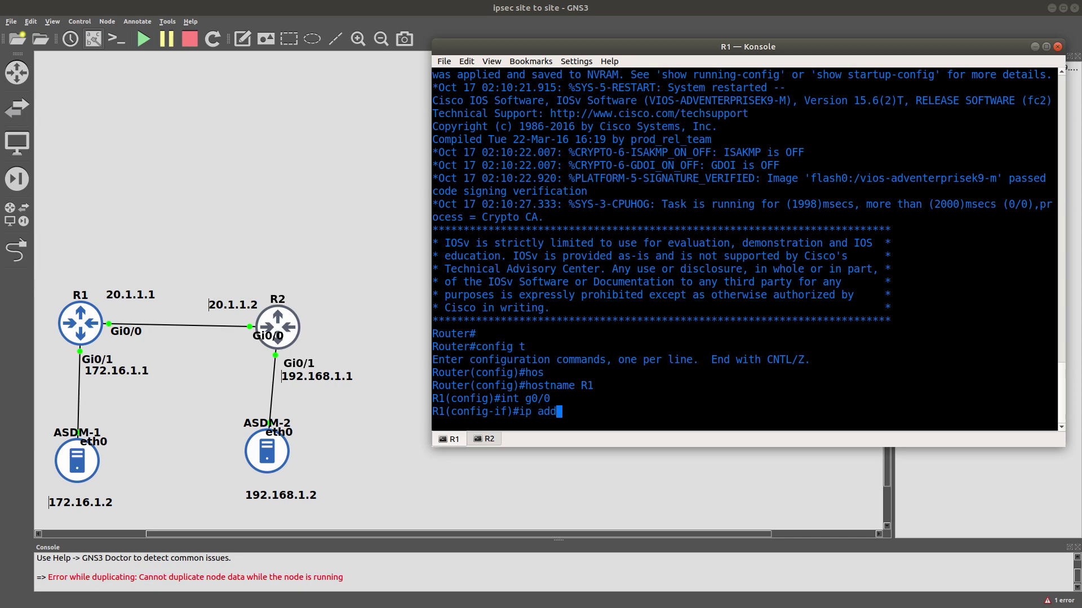
pyautogui.press('Tab')
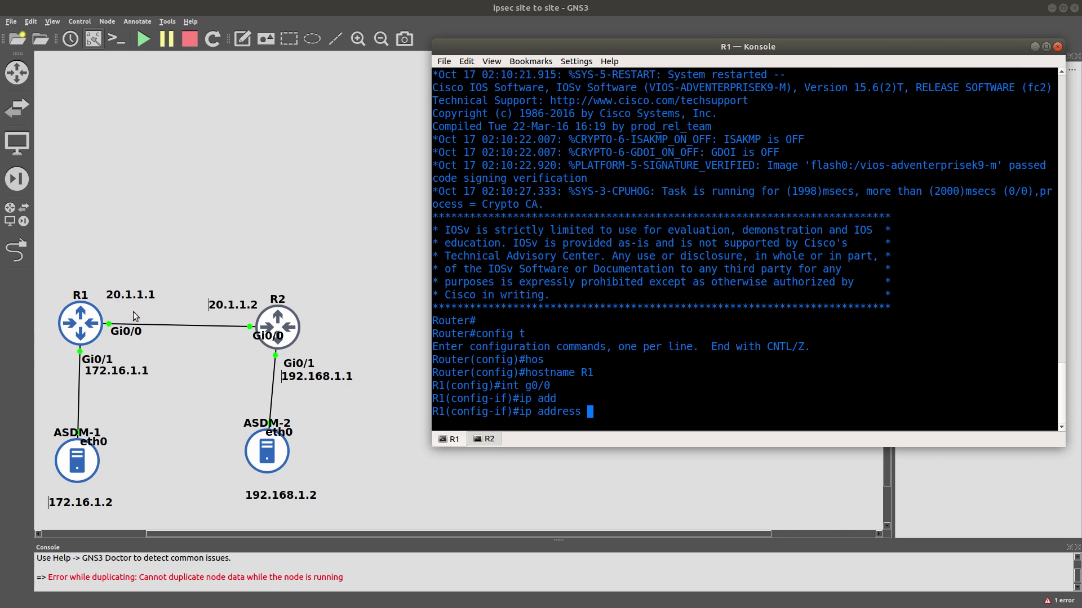
pyautogui.write('20.1.1.1 255.255.255')
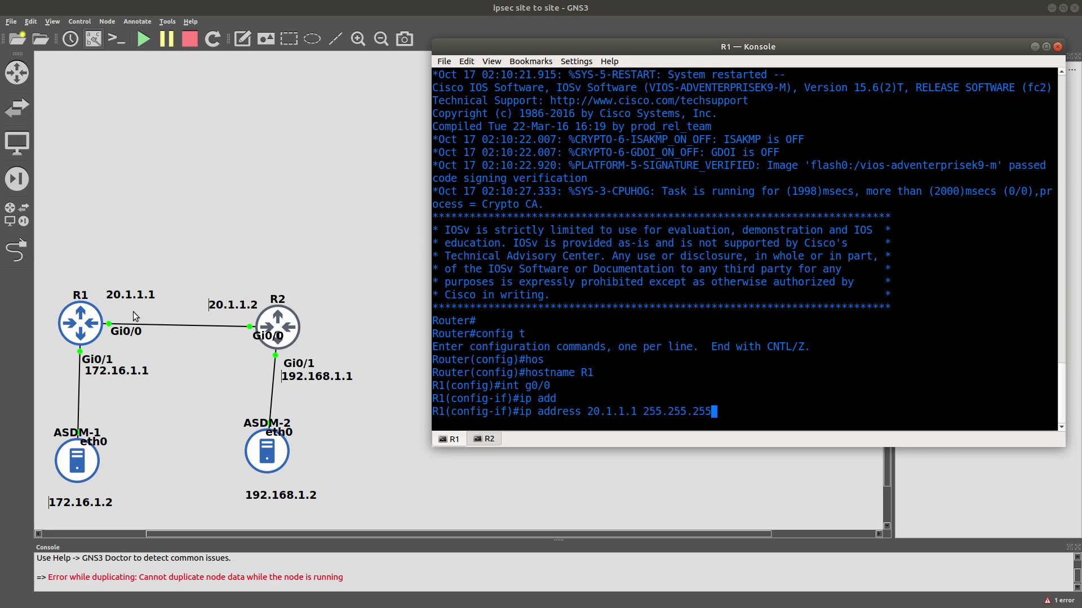
pyautogui.write('.0')
pyautogui.press('Return')
pyautogui.write('no shu')
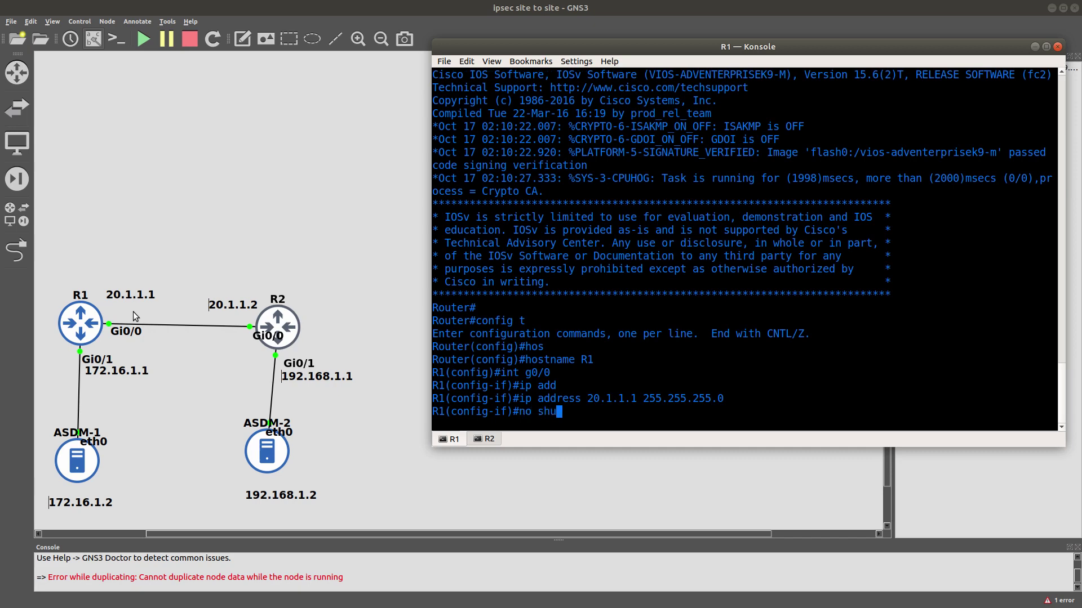
pyautogui.press('Tab')
pyautogui.press('Return')
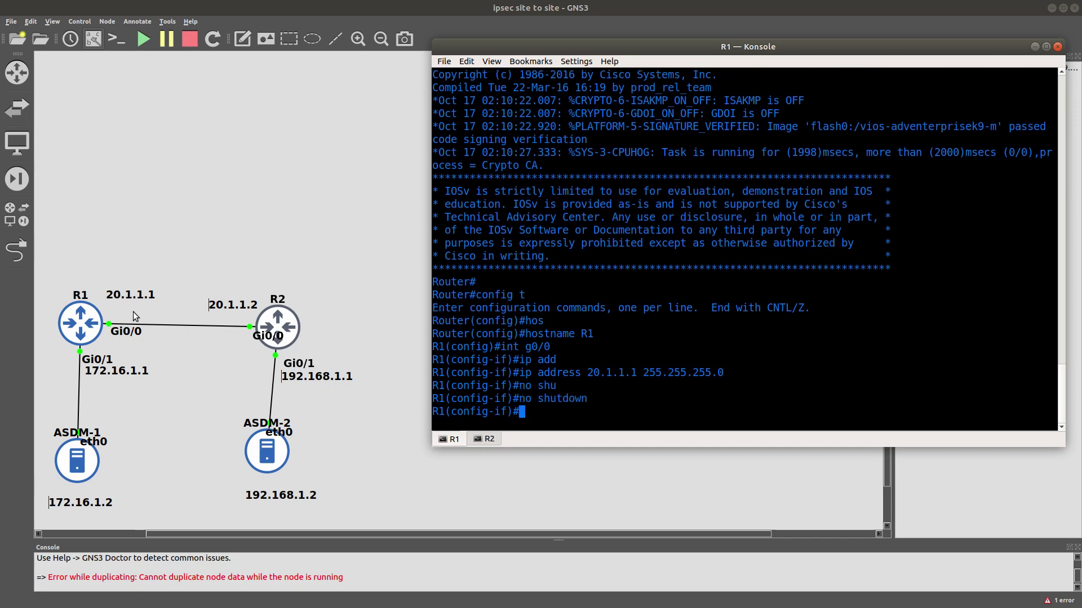
# Give Gi0/1 address 172.16.1.1 255.255.255.0 and bring it up with no shutdown.
pyautogui.write('int g0')
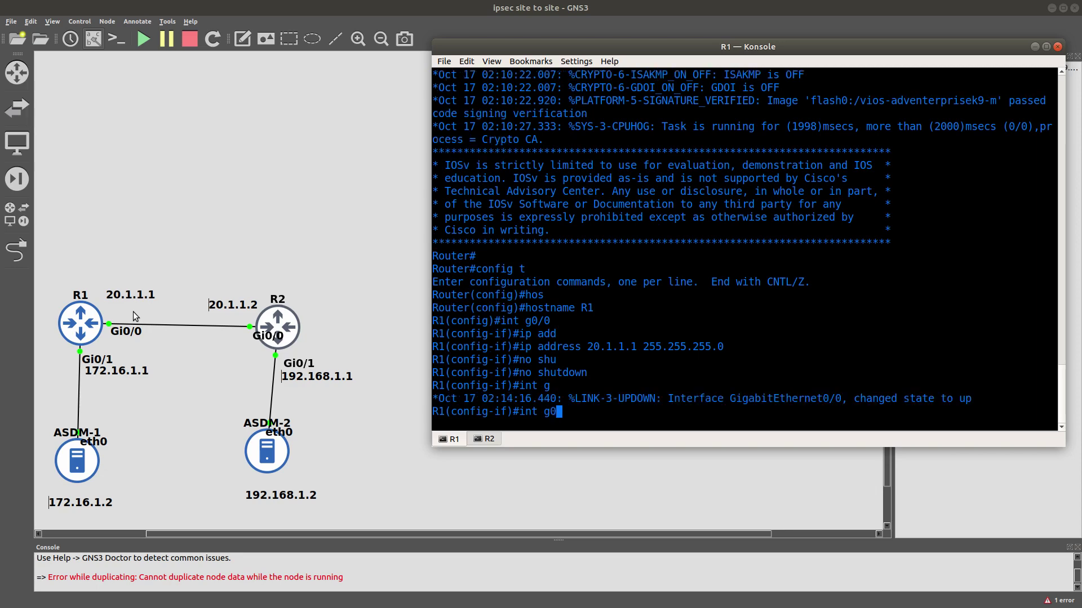
pyautogui.write('/1')
pyautogui.press('Return')
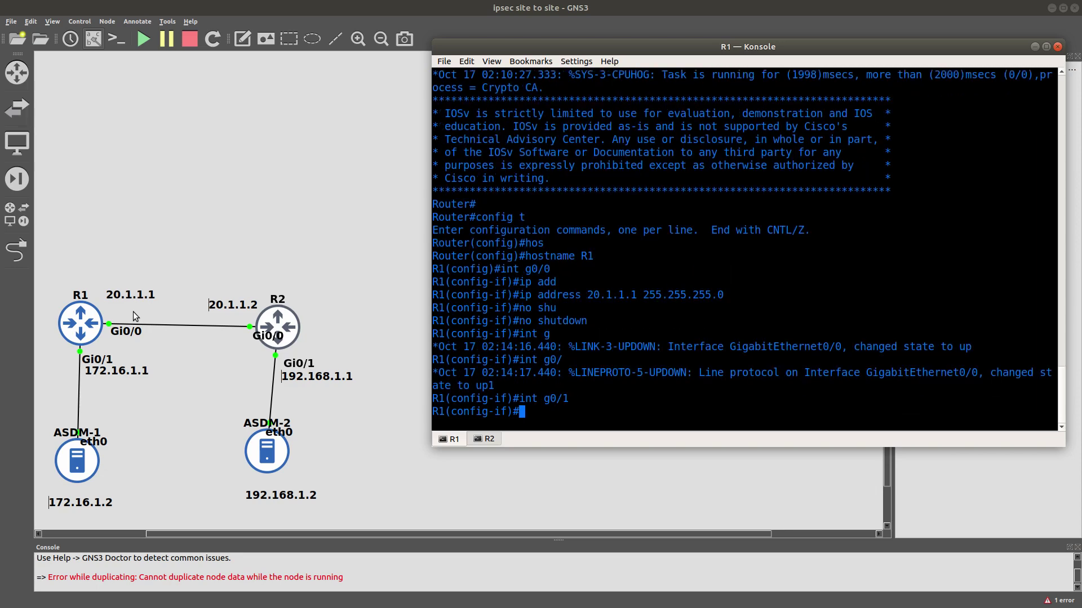
pyautogui.write('ip add')
pyautogui.press('Tab')
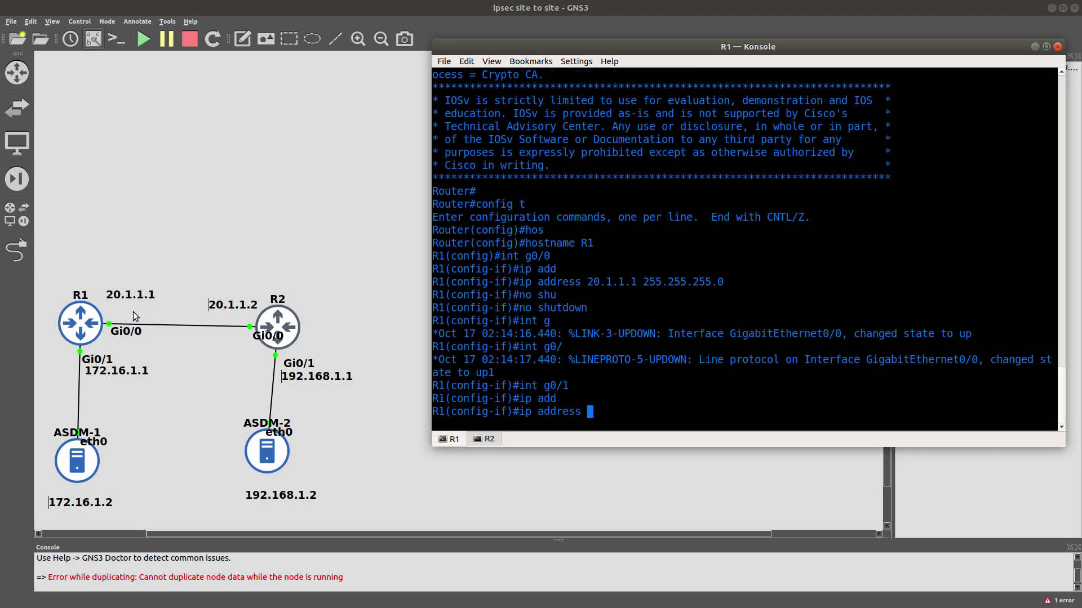
pyautogui.write('172.16.1.1 255.255.255')
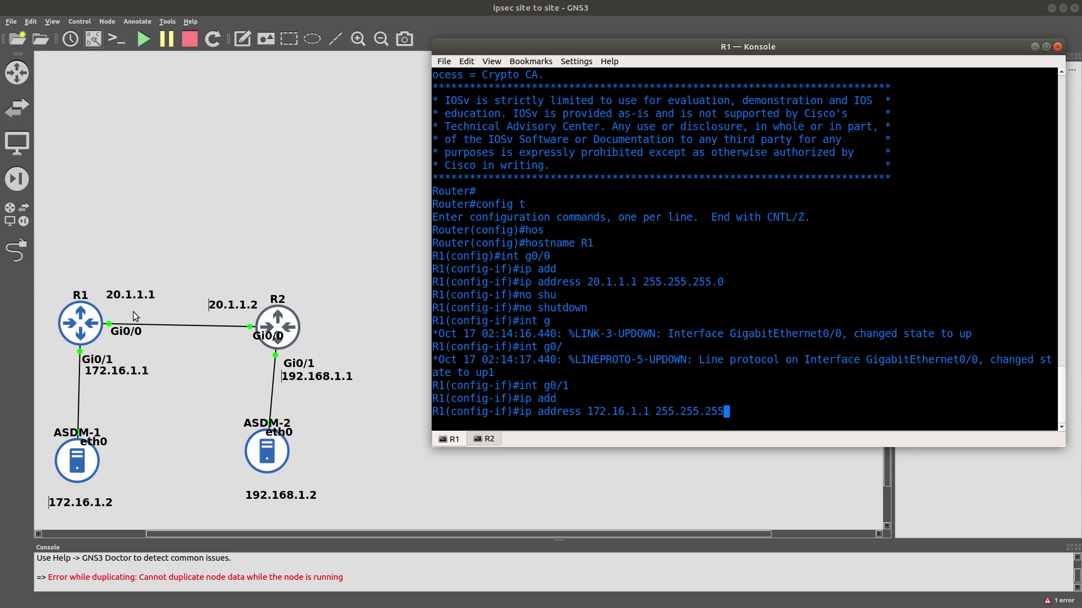
pyautogui.write('.0')
pyautogui.press('Return')
pyautogui.write('no shu')
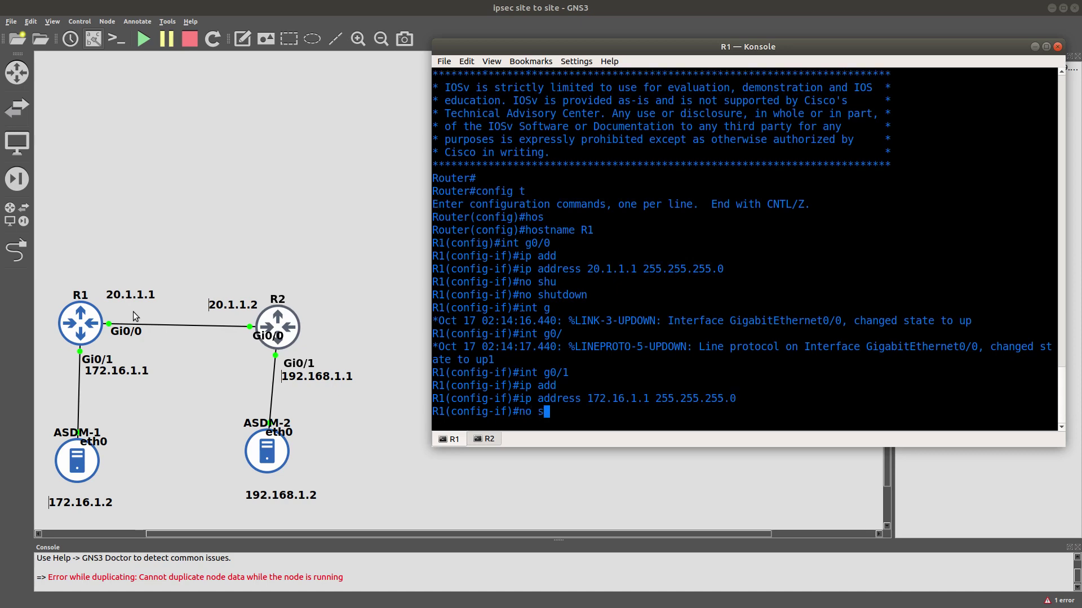
pyautogui.press('Tab')
pyautogui.press('Return')
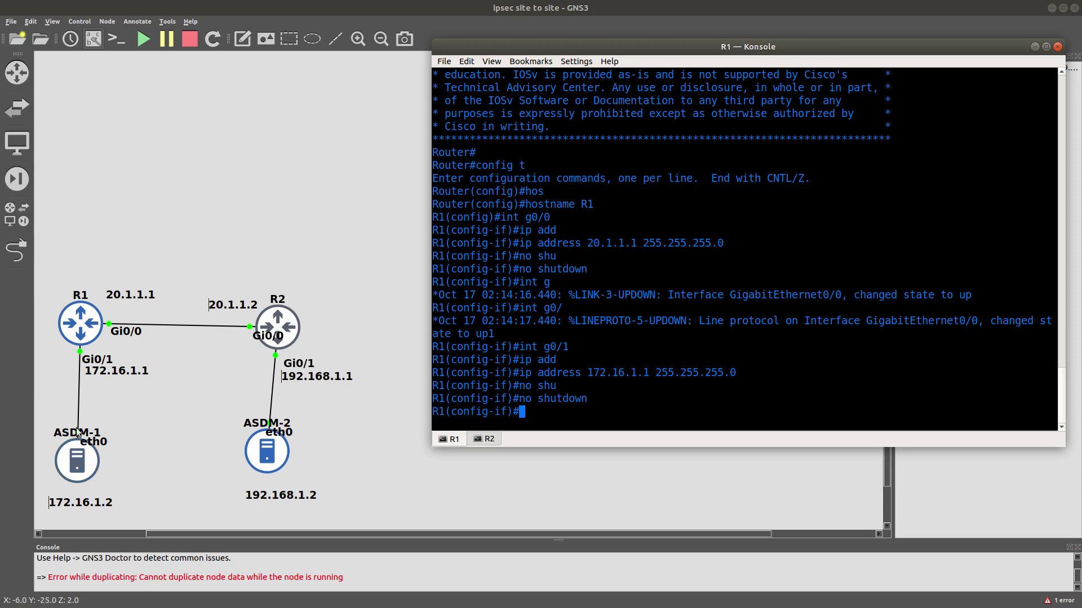
pyautogui.doubleClick(66, 467)
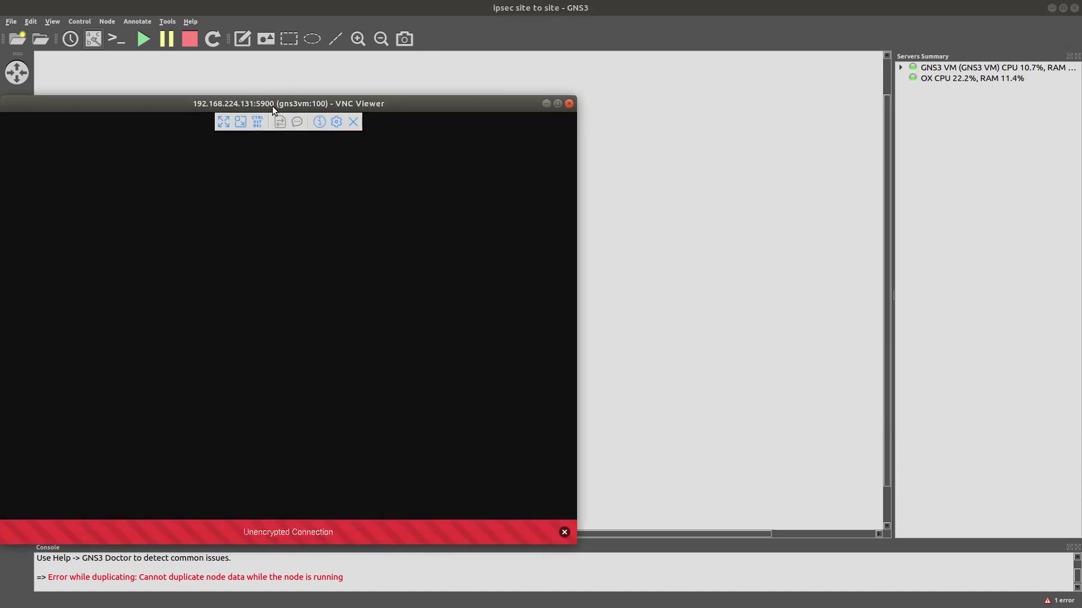
# Open a terminal on ASDM-1 and set eth0 to 172.16.1.2 with a /24 netmask.
pyautogui.moveTo(272, 106); pyautogui.dragTo(678, 64)
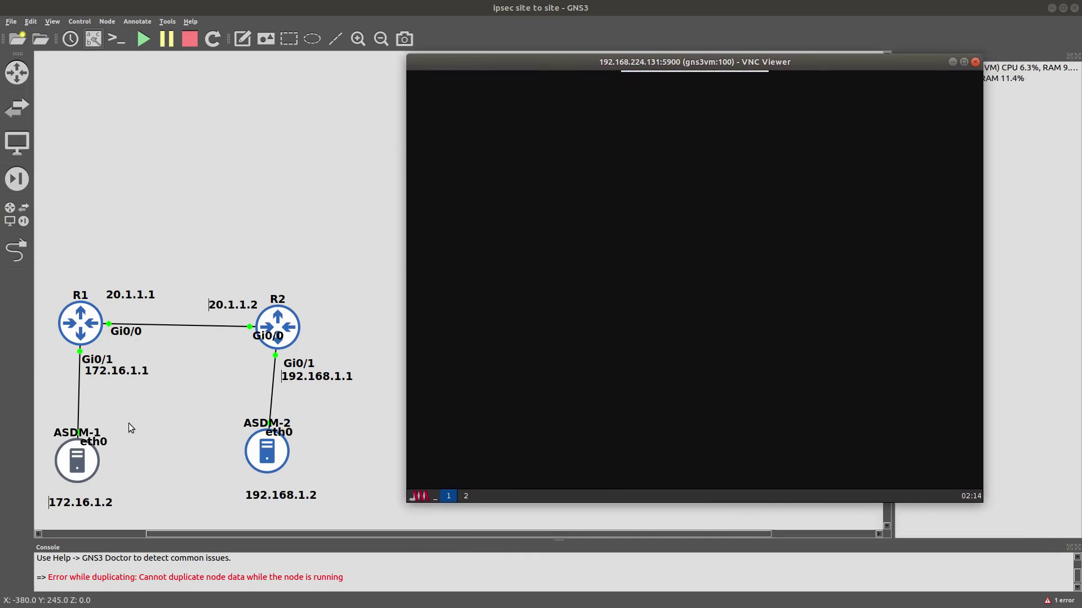
pyautogui.click(423, 494)
pyautogui.click(438, 443)
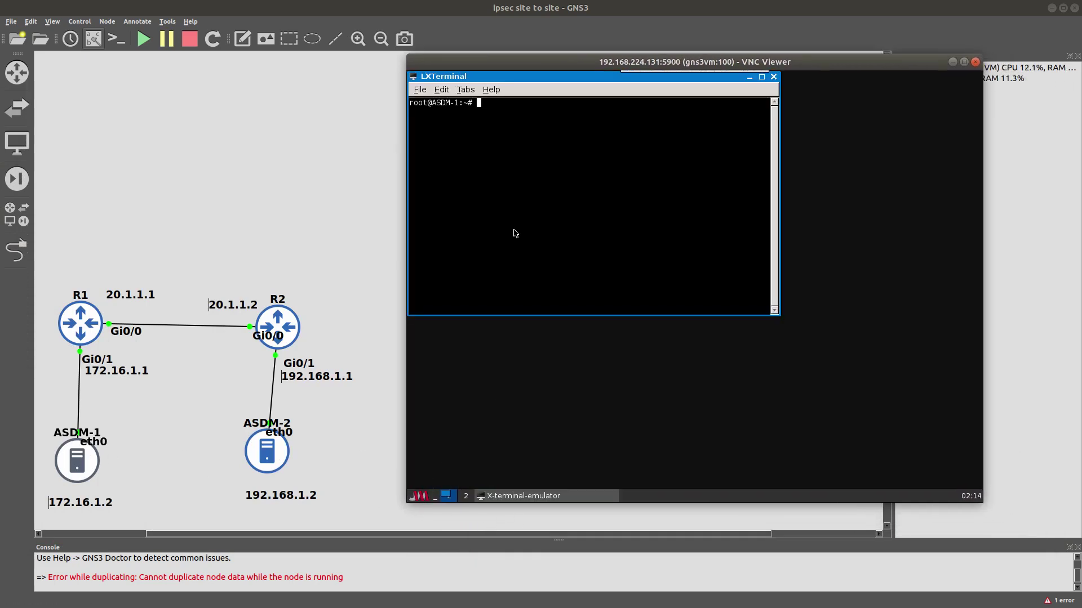
pyautogui.write('ifconfig')
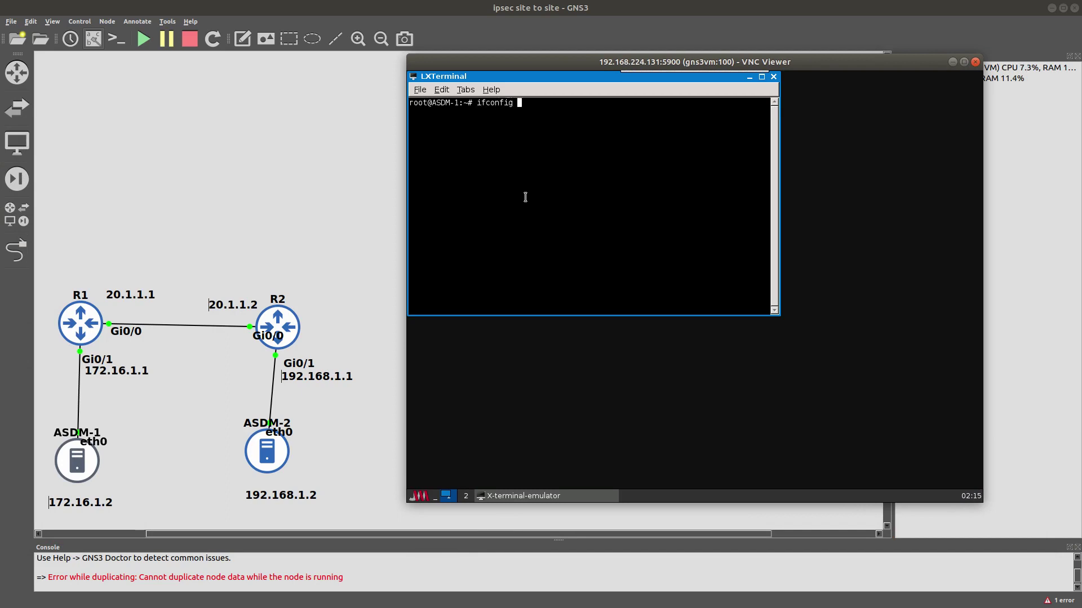
pyautogui.write(' eth0 172.16.1.2 netmask 255.255')
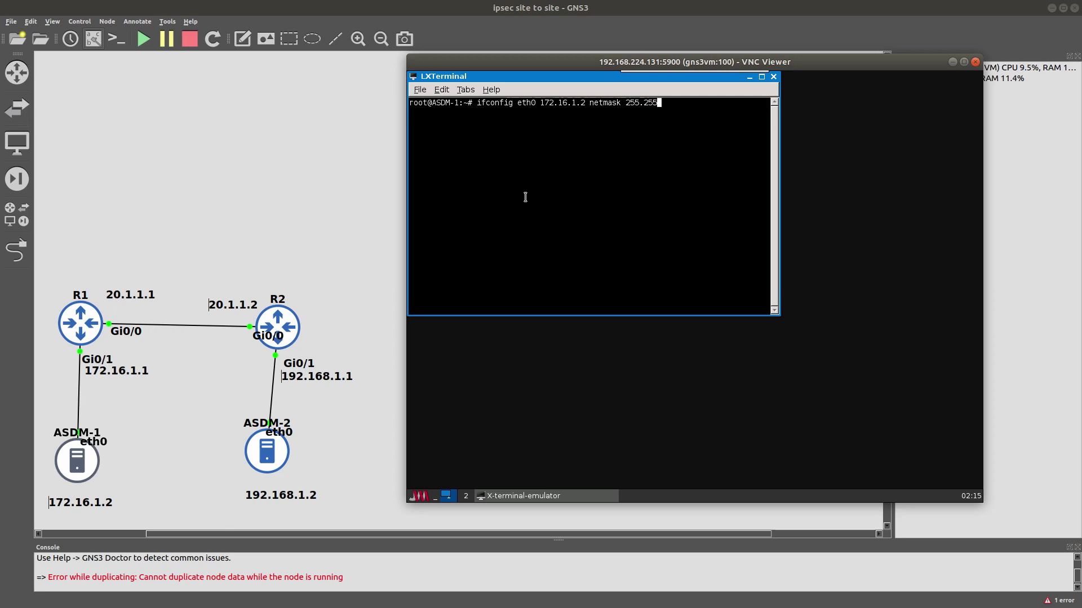
pyautogui.write('.255.0')
pyautogui.press('Return')
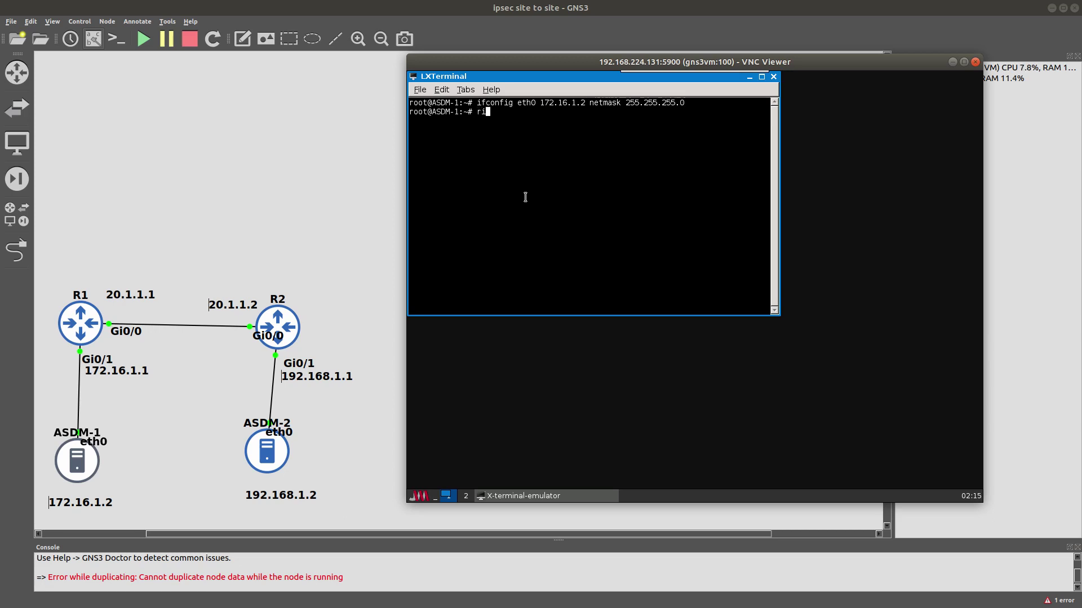
# Set ASDM-1's default gateway to 172.16.1.1, confirm R1 answers pings, and close the console.
pyautogui.press('BackSpace')
pyautogui.press('BackSpace')
pyautogui.write('oute add default gw 172')
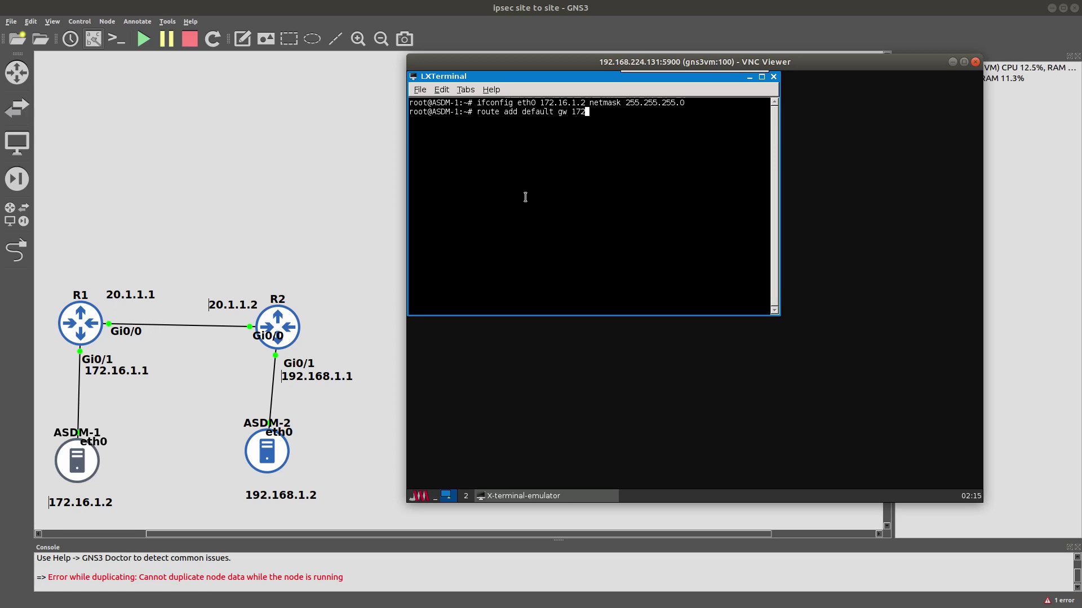
pyautogui.write('.16.1.1')
pyautogui.press('Return')
pyautogui.write('pi')
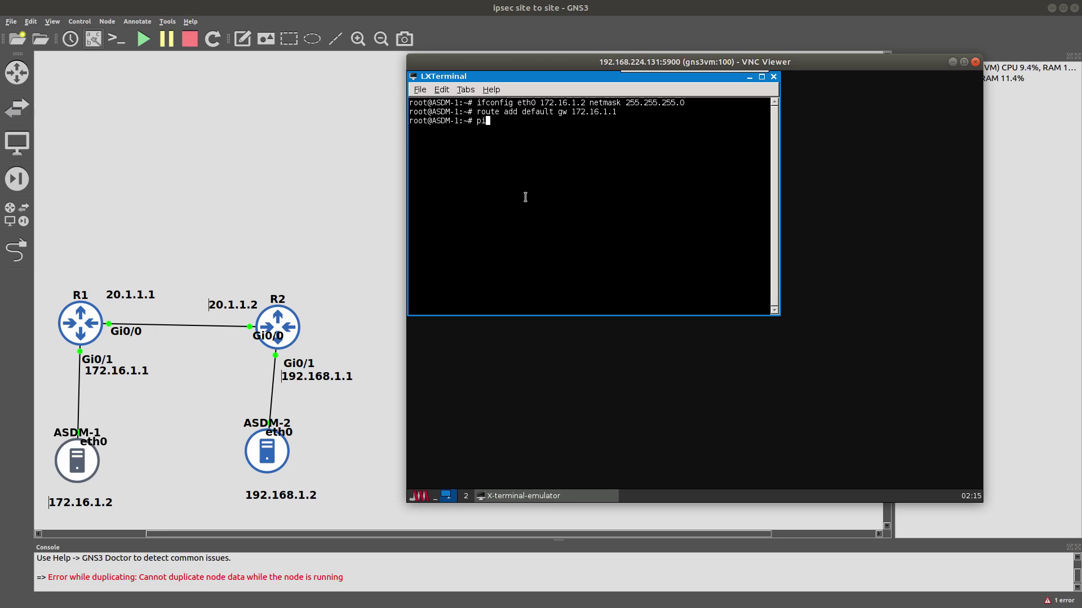
pyautogui.write('ng 172.16.1.1')
pyautogui.press('Return')
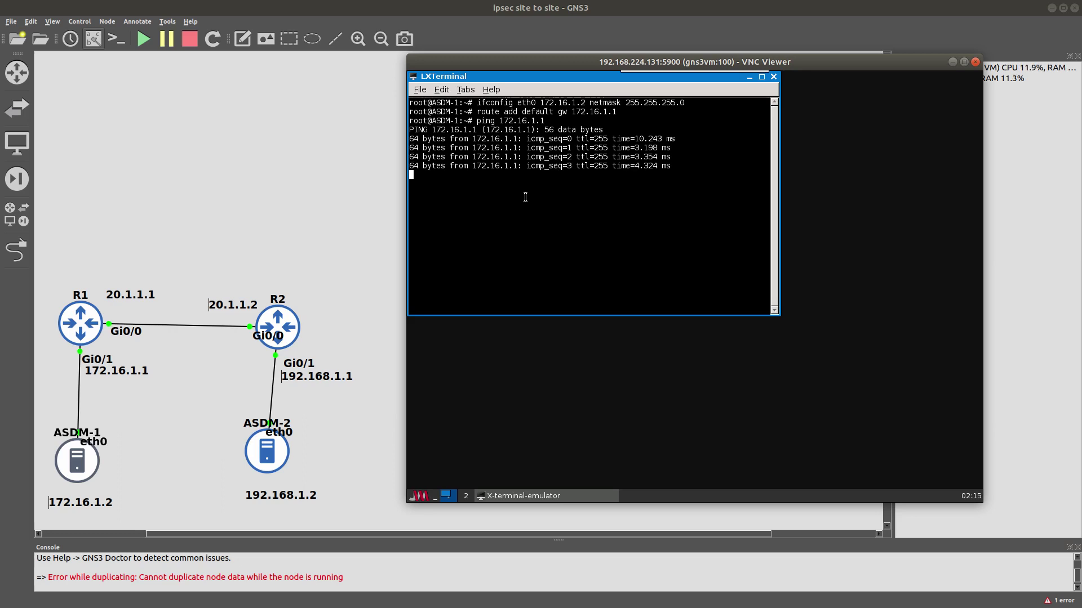
pyautogui.hotkey('ctrl', 'c')
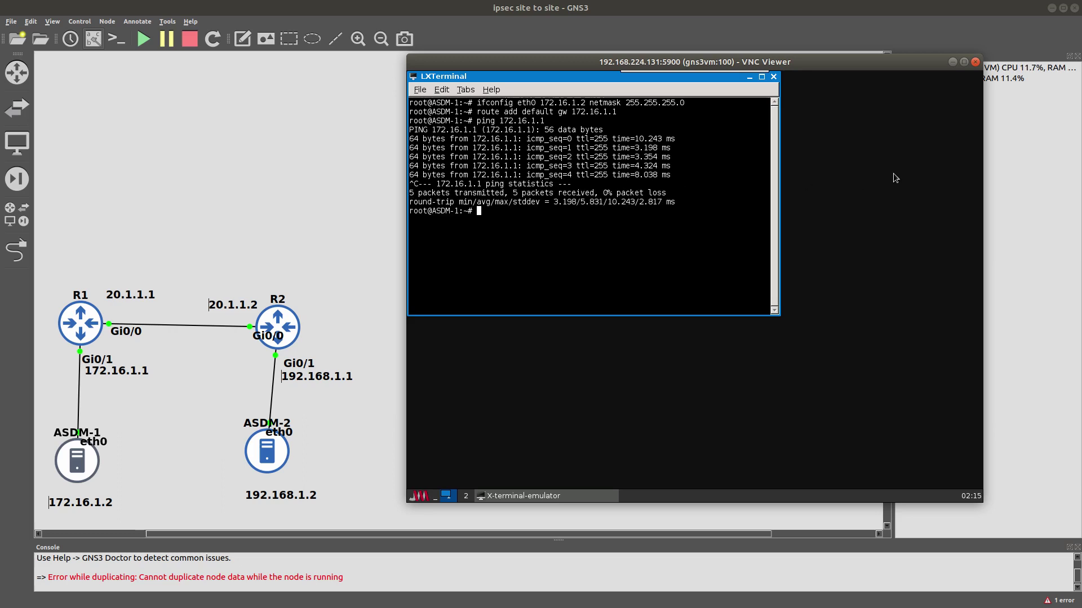
pyautogui.click(974, 62)
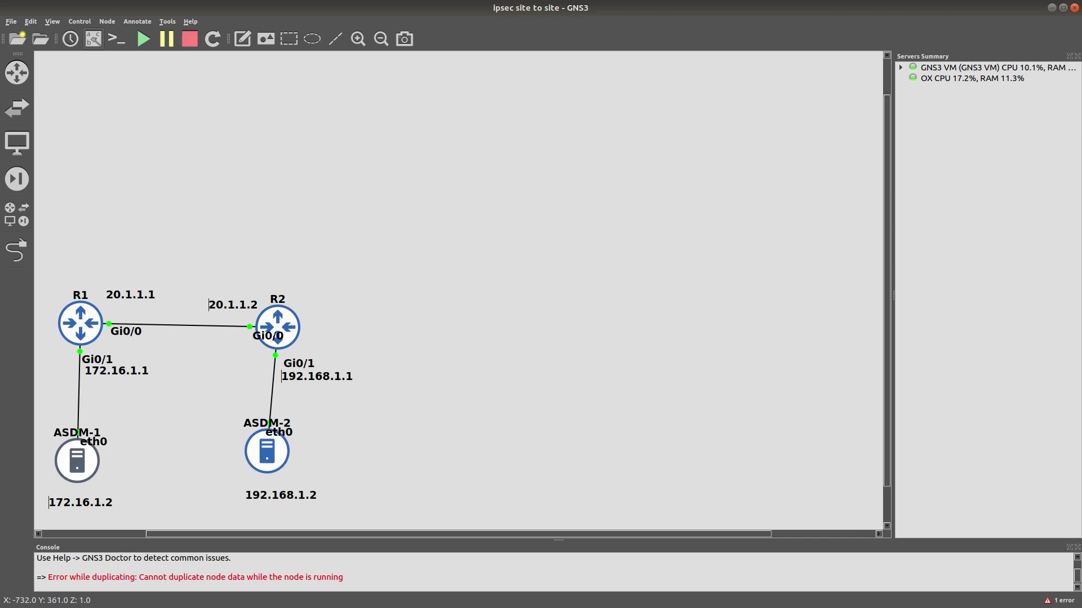
# In the second router's console, enter global configuration mode and set the hostname to R2.
pyautogui.hotkey('alt', 'Tab')
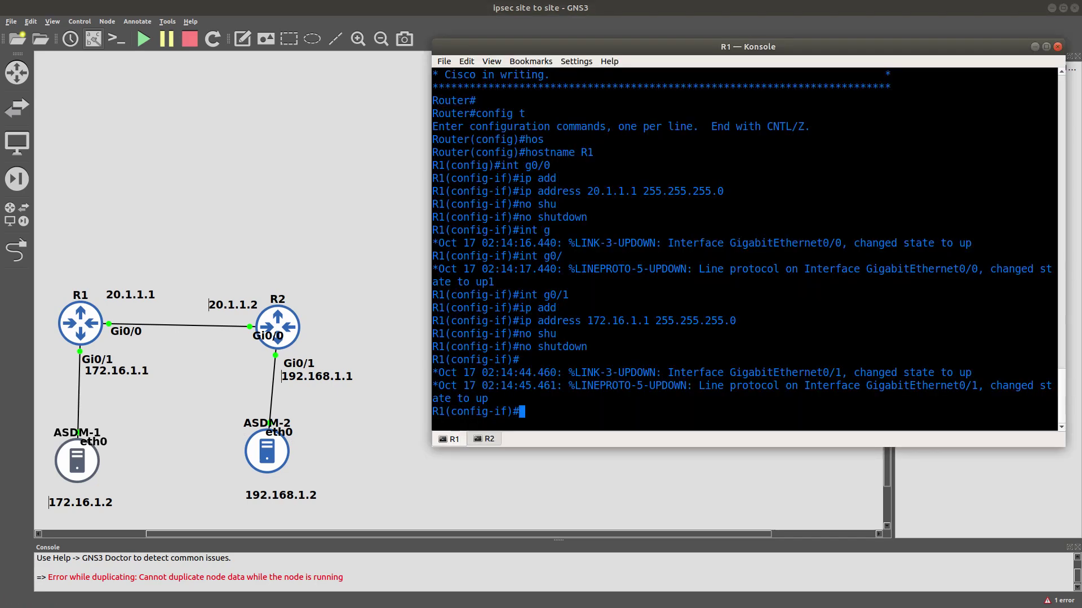
pyautogui.click(486, 440)
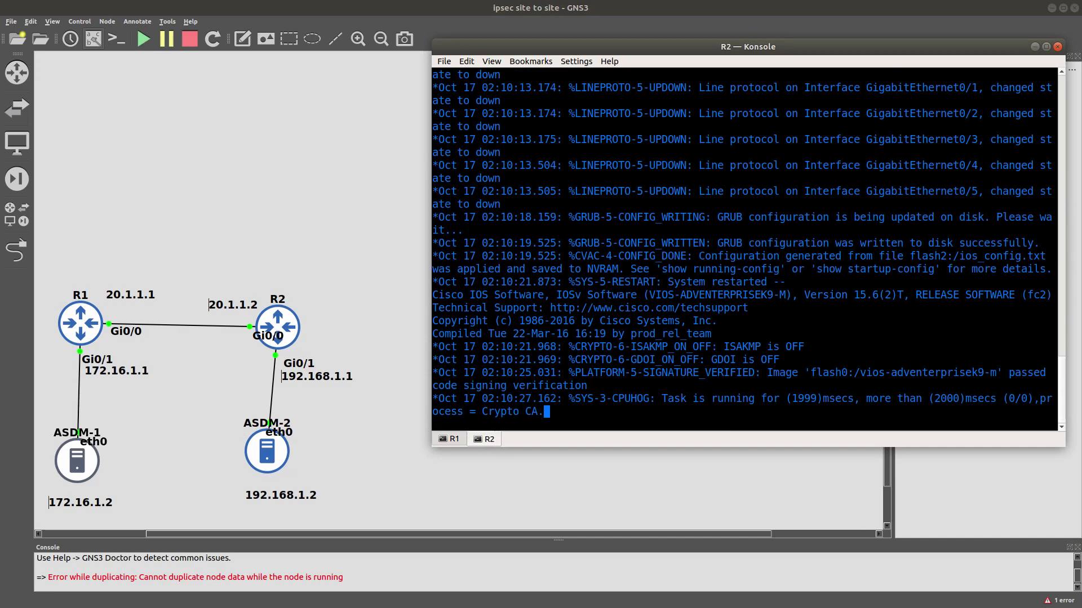
pyautogui.press('Return')
pyautogui.press('Return')
pyautogui.press('Return')
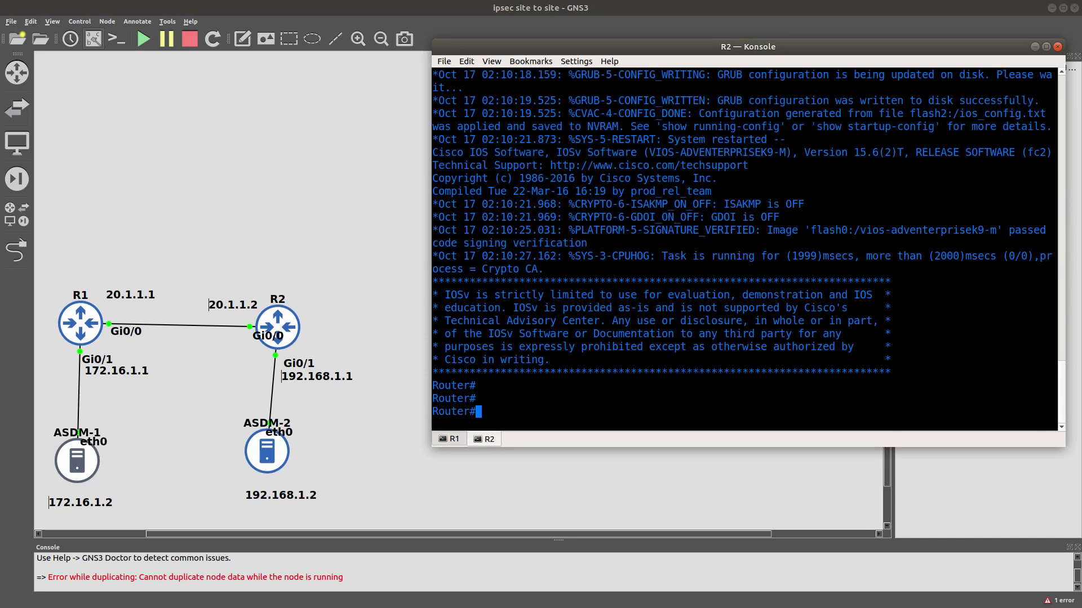
pyautogui.write('confi')
pyautogui.press('BackSpace')
pyautogui.write('g t')
pyautogui.press('Return')
pyautogui.write('hos')
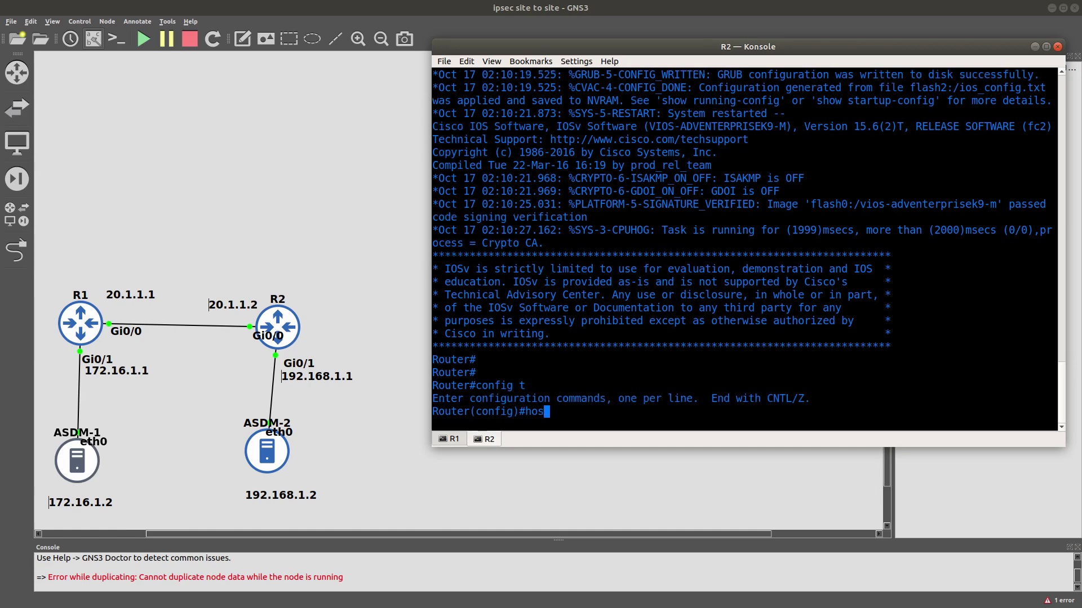
pyautogui.press('Tab')
pyautogui.write('R')
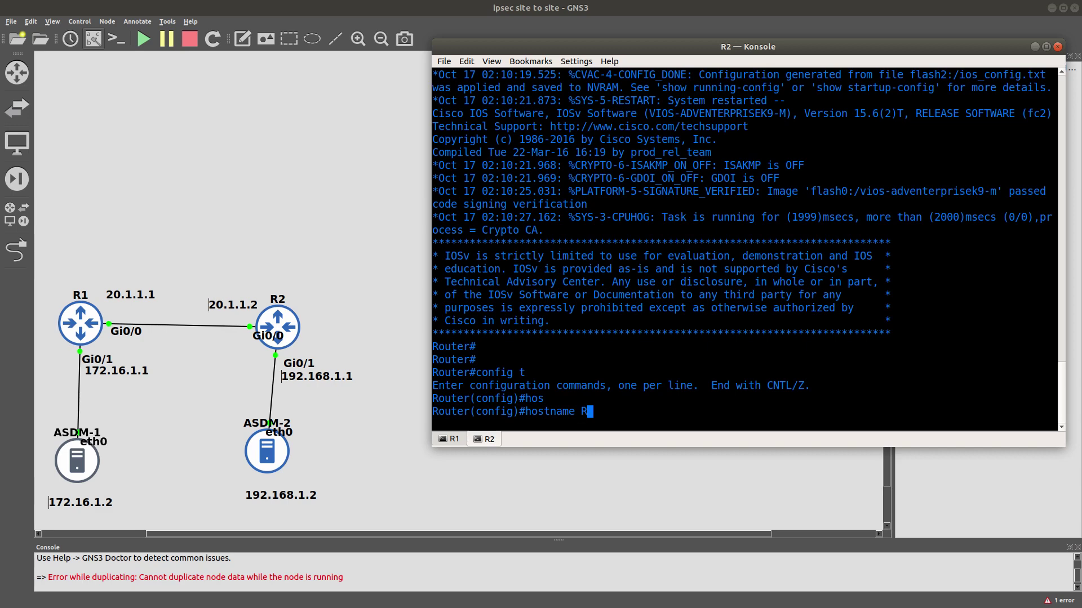
pyautogui.write('2')
pyautogui.press('Return')
# Give R2's Gi0/0 address 20.1.1.2 255.255.255.0 and bring it up with no shutdown.
pyautogui.write('int g')
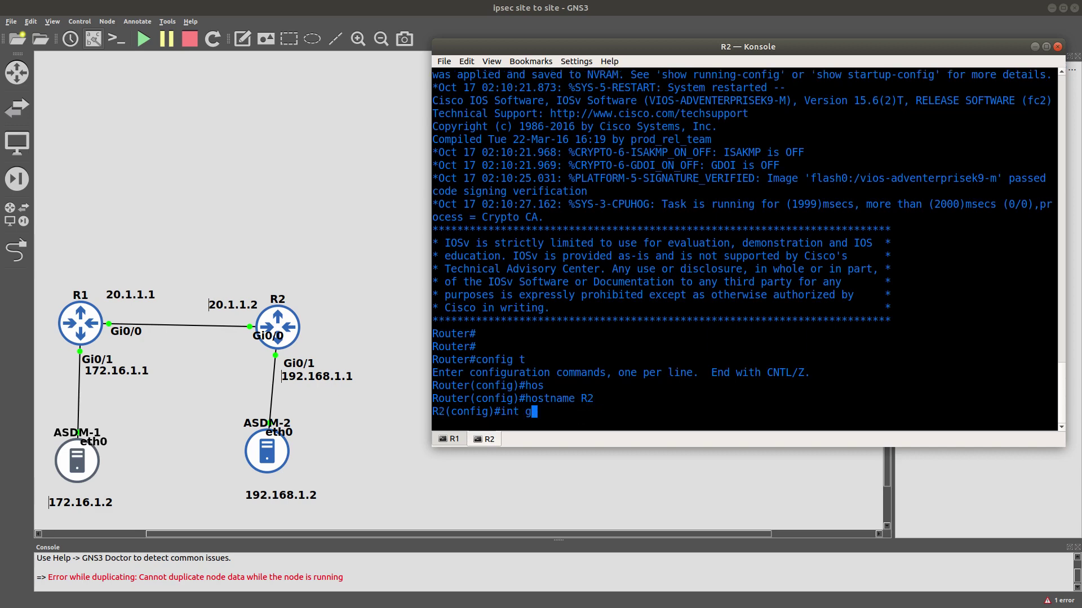
pyautogui.write('0/0')
pyautogui.press('Return')
pyautogui.write('ip addr')
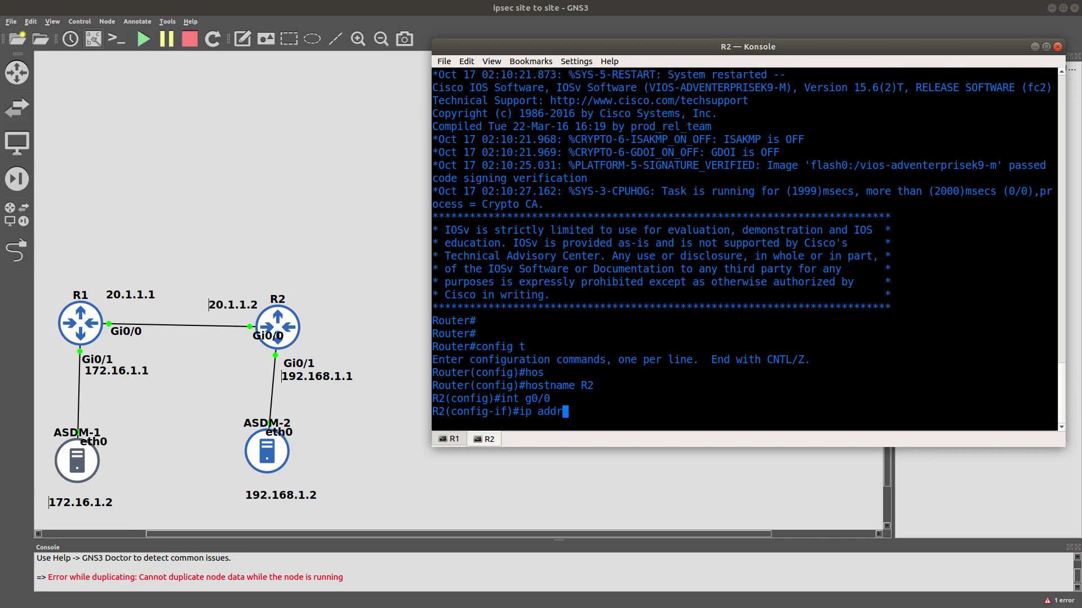
pyautogui.press('Tab')
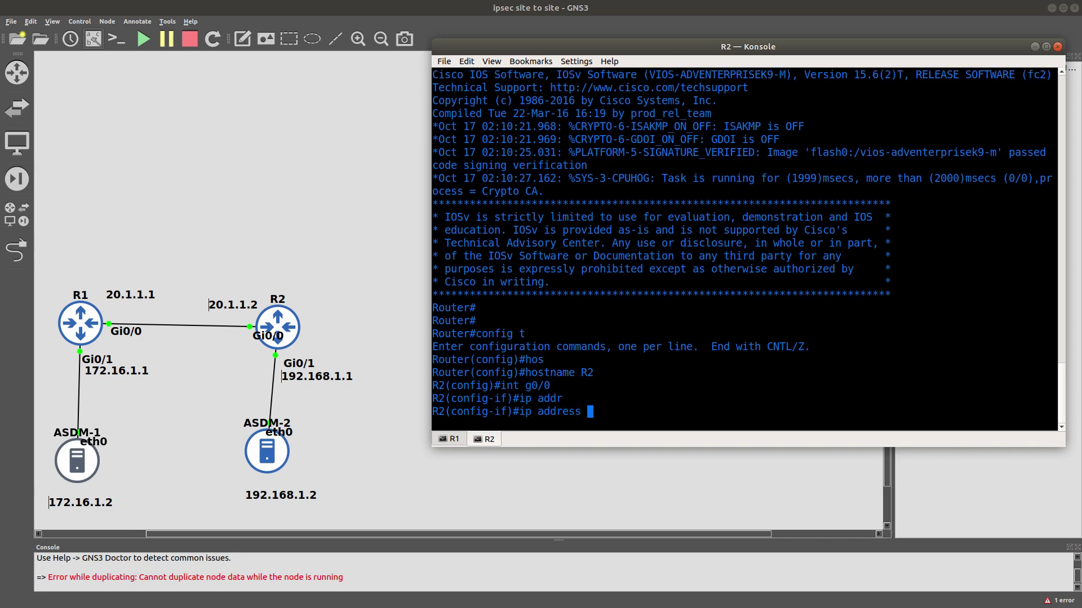
pyautogui.write('20.1.1.2 255.255')
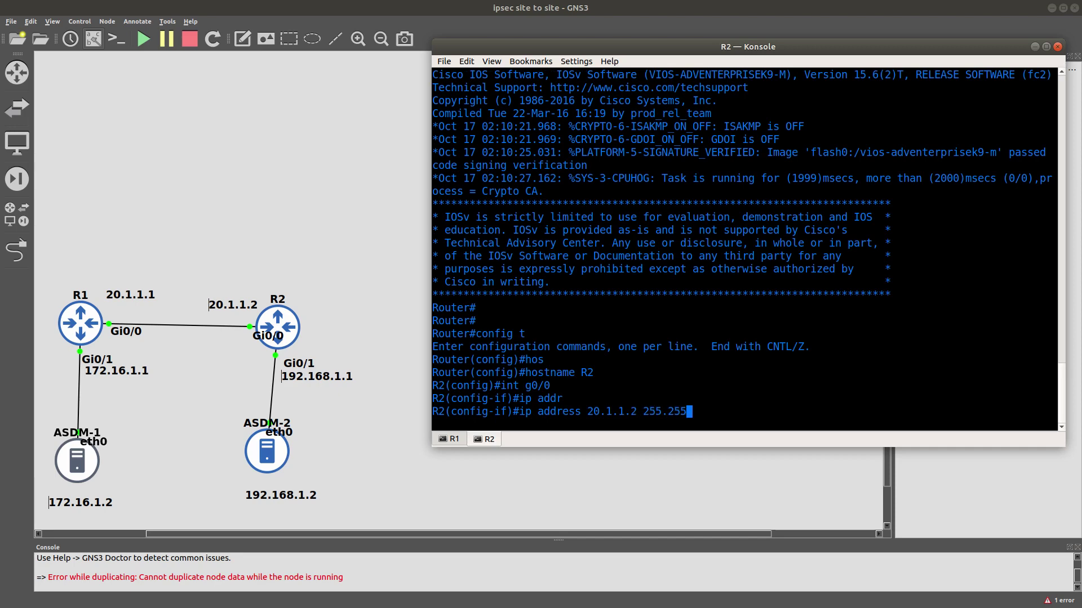
pyautogui.write('.255.0')
pyautogui.press('Return')
pyautogui.write('no su')
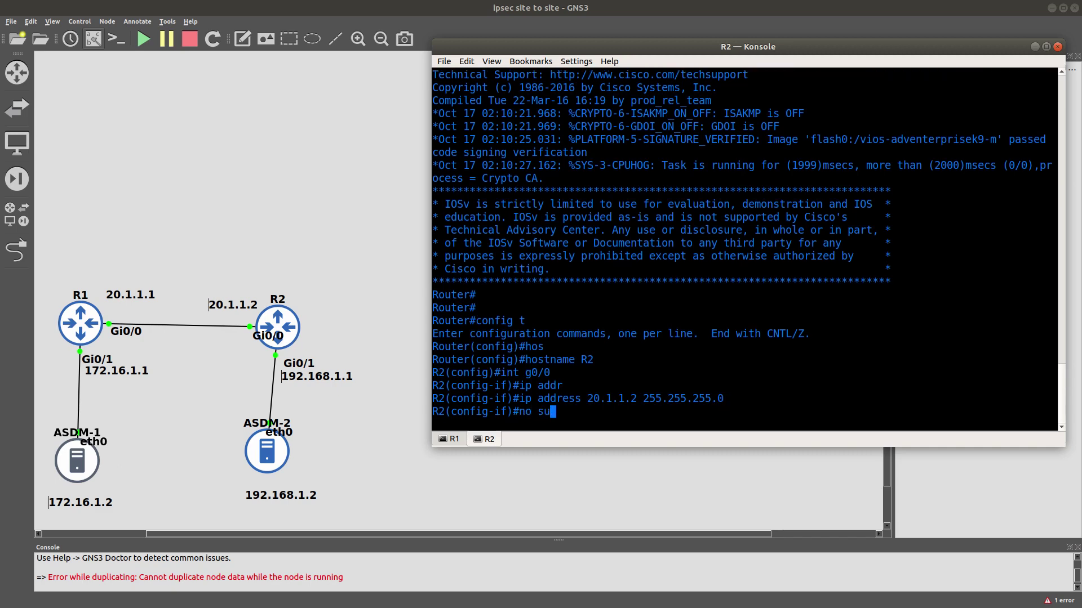
pyautogui.press('BackSpace')
pyautogui.write('hu')
pyautogui.press('Tab')
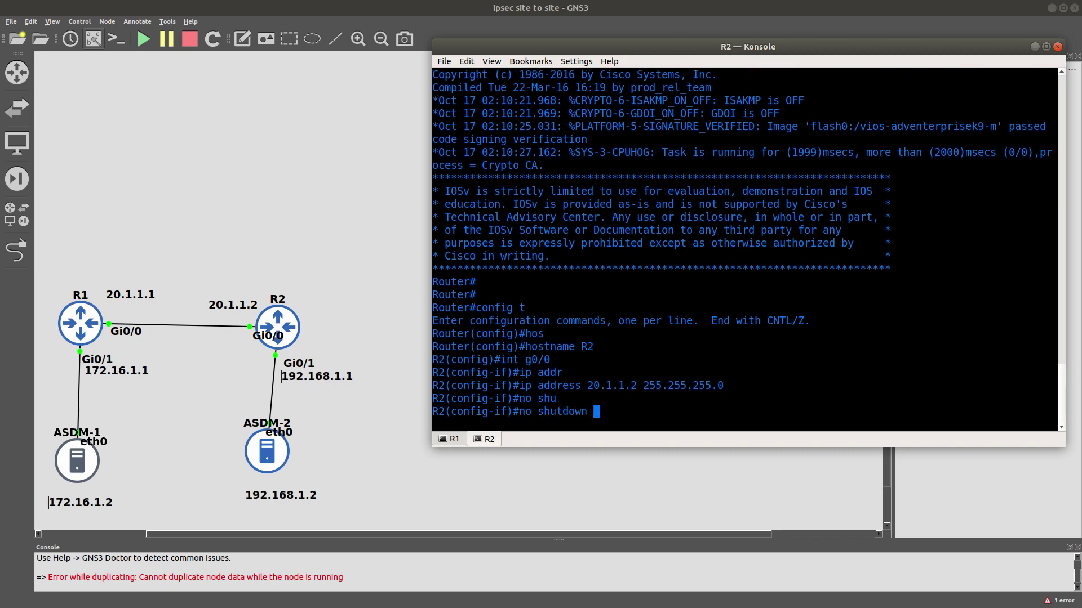
pyautogui.press('Return')
# Ping R1 at 20.1.1.1 from R2 and check the success marks.
pyautogui.write('do ')
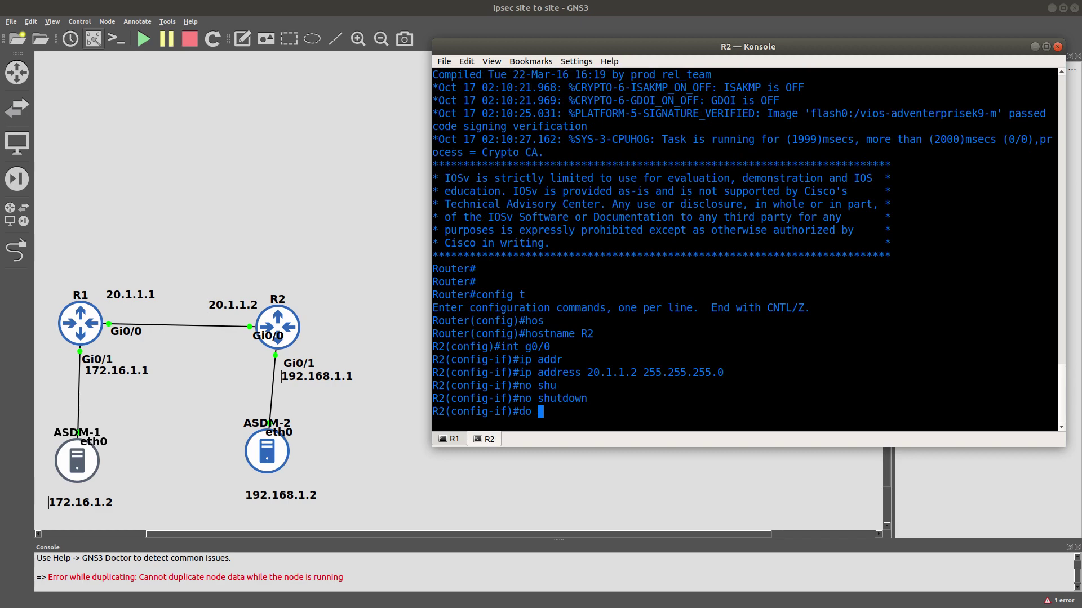
pyautogui.write('ping 9')
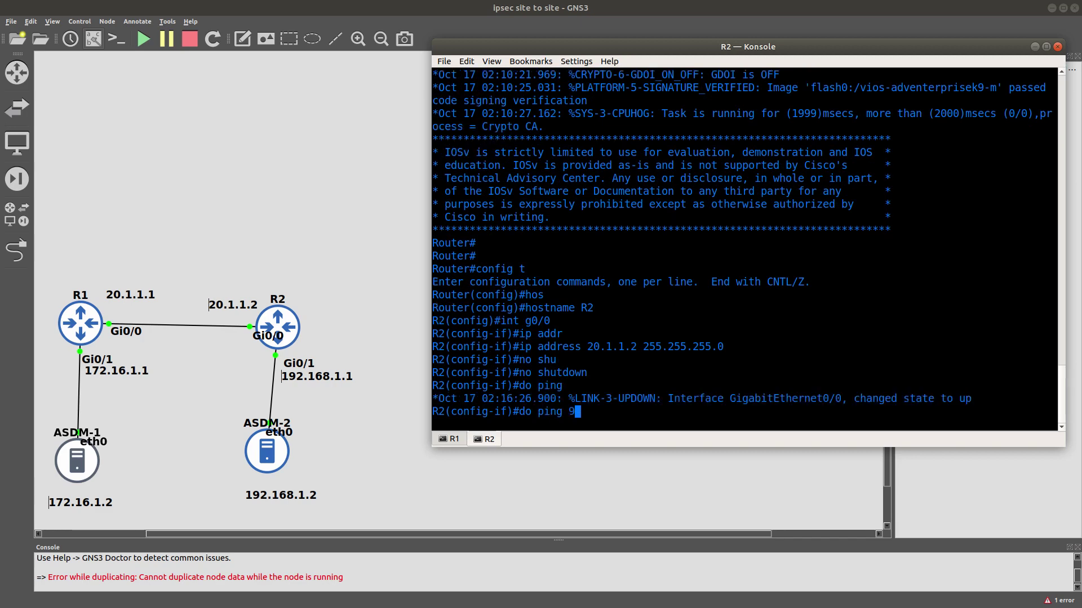
pyautogui.press('BackSpace')
pyautogui.write('20')
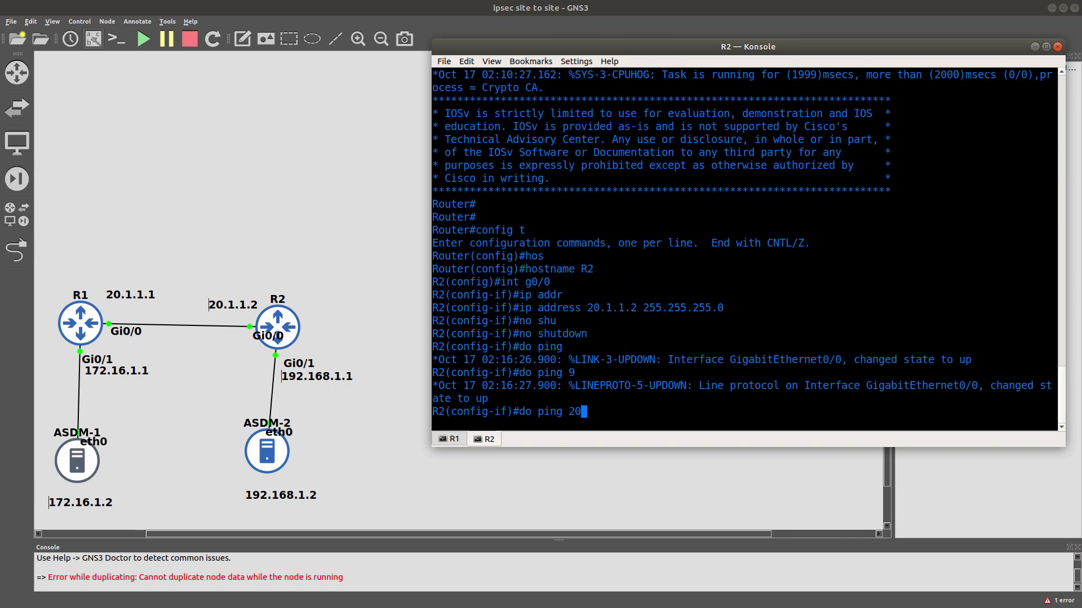
pyautogui.write('.1.1.1')
pyautogui.press('Return')
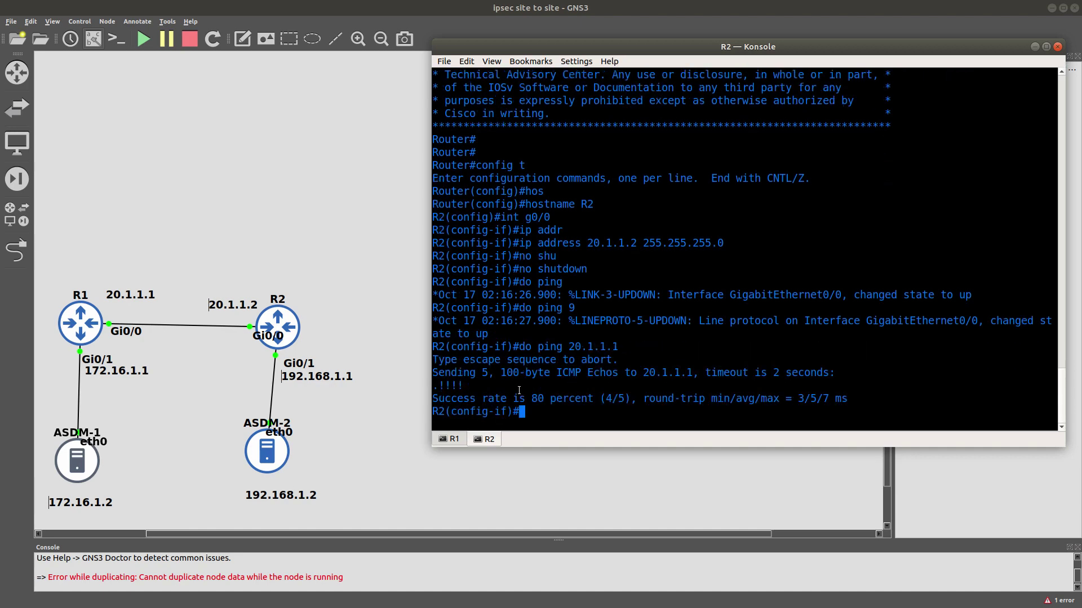
pyautogui.moveTo(462, 387); pyautogui.dragTo(434, 389)
# On R2, assign 192.168.1.1 255.255.255.0 to Gi0/1 and enable it with no shutdown.
pyautogui.click(437, 391)
pyautogui.write('int g0/1')
pyautogui.press('Return')
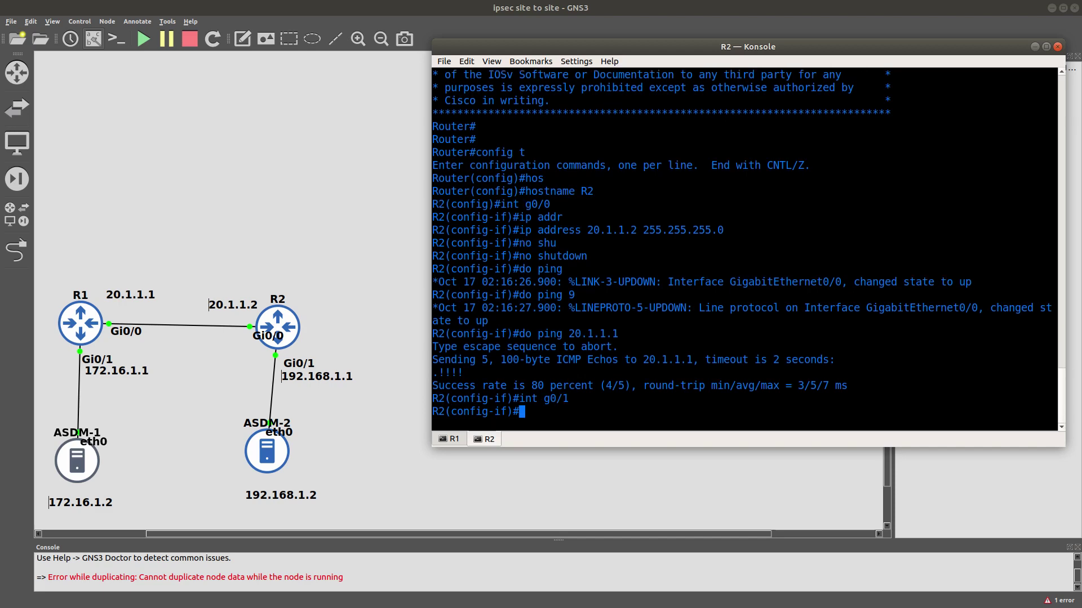
pyautogui.write('ip add')
pyautogui.press('Tab')
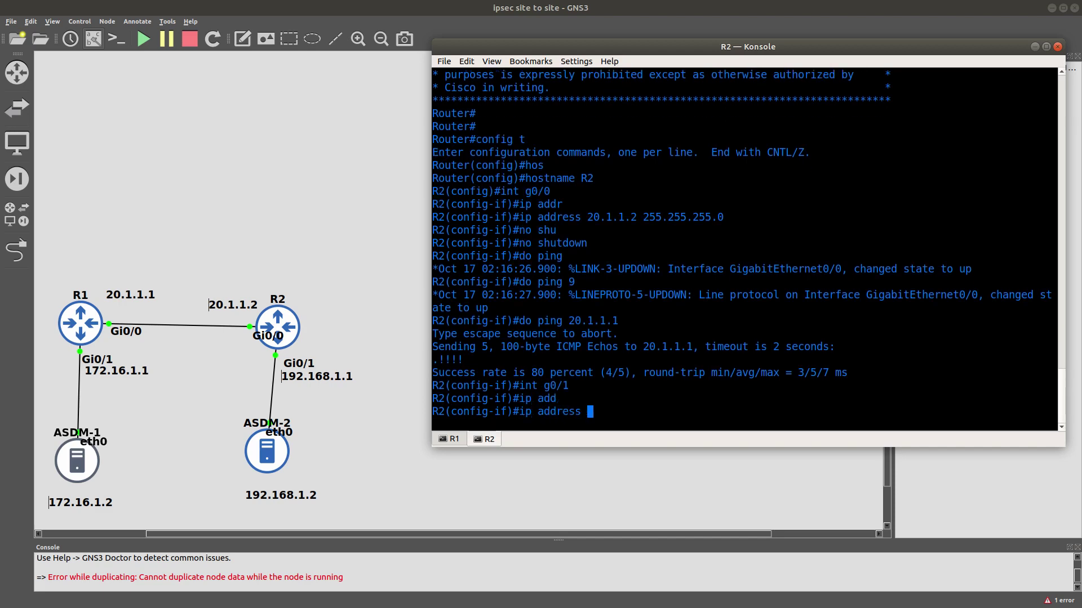
pyautogui.write('192.168.1.1 255.2')
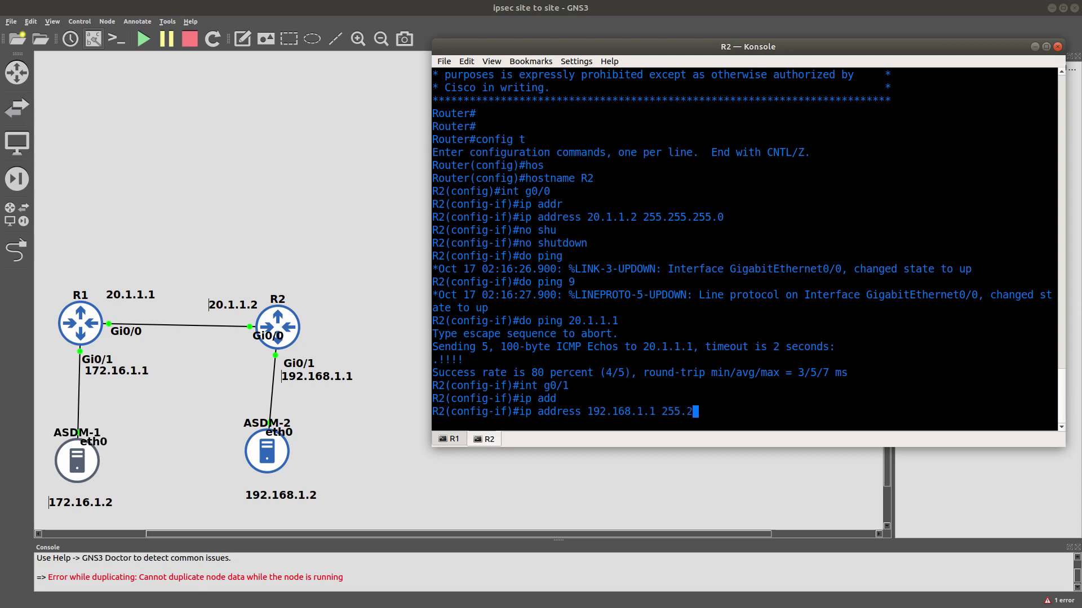
pyautogui.write('55.255')
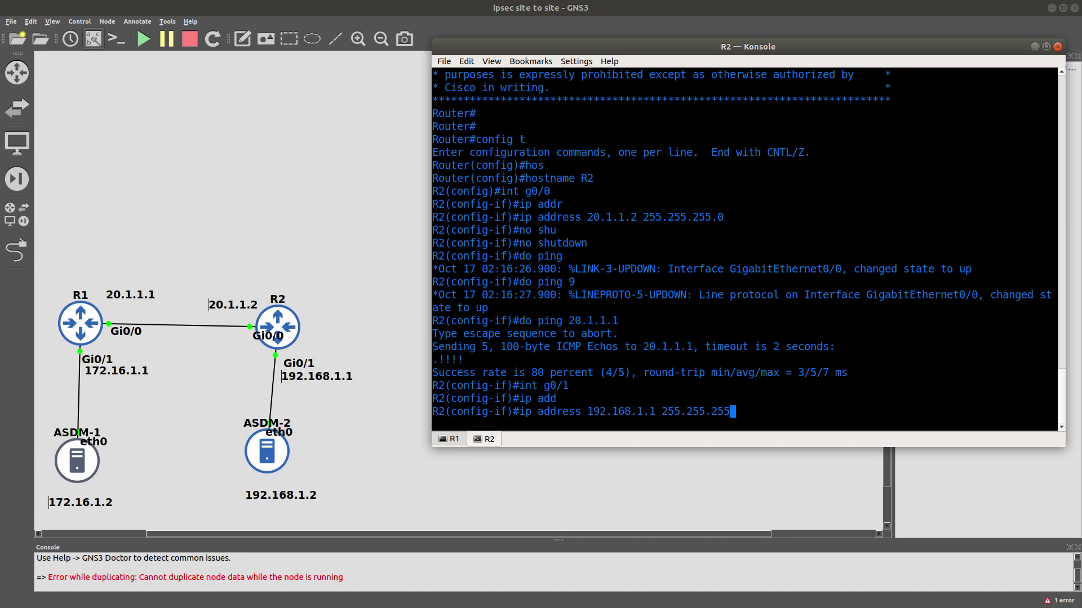
pyautogui.write('.0')
pyautogui.press('Return')
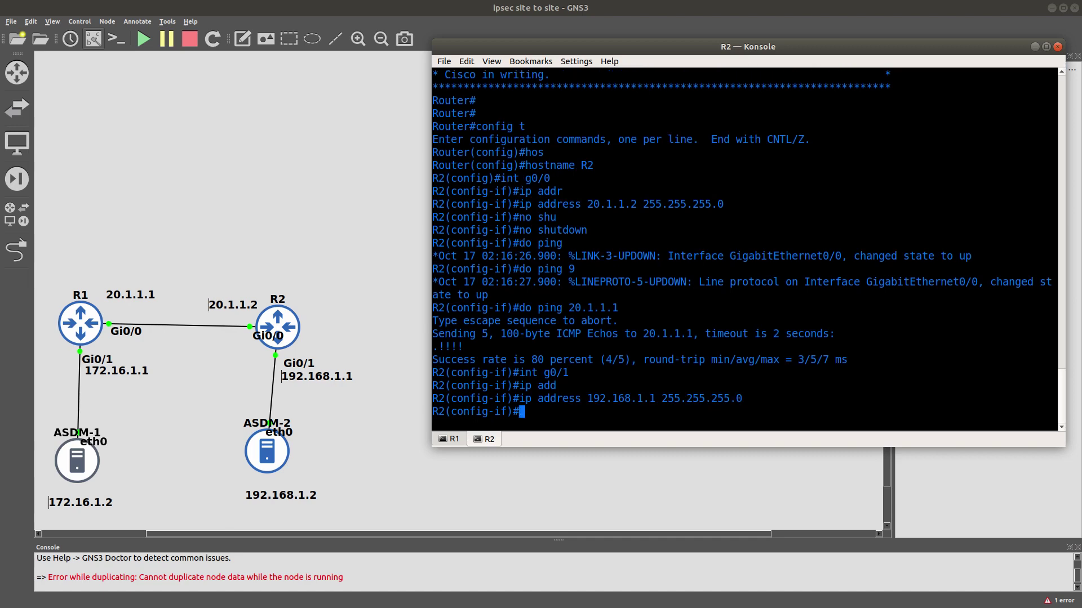
pyautogui.write('no shu')
pyautogui.press('Tab')
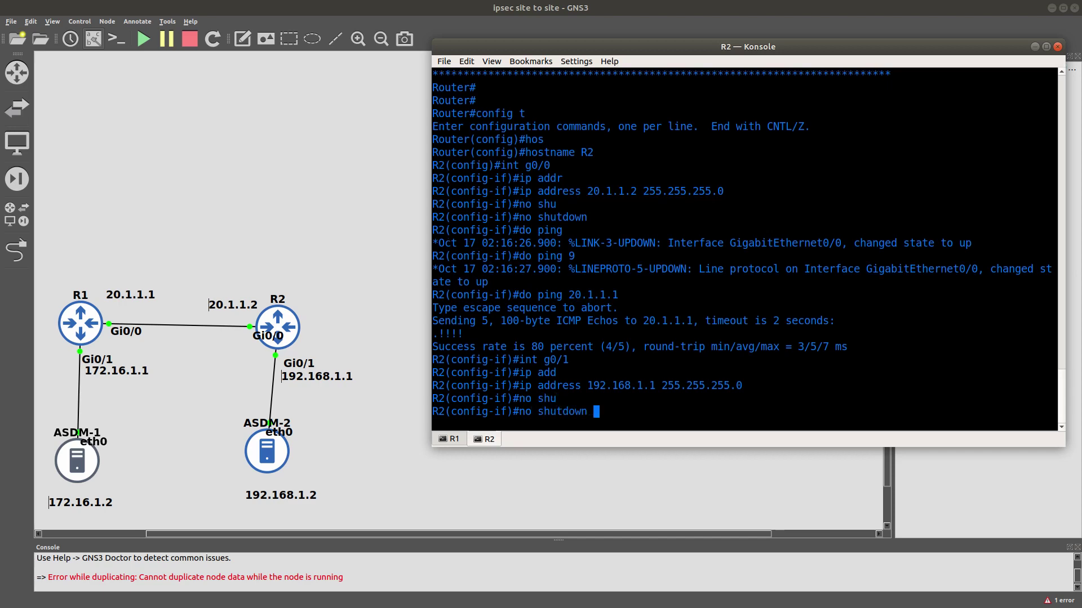
pyautogui.press('Return')
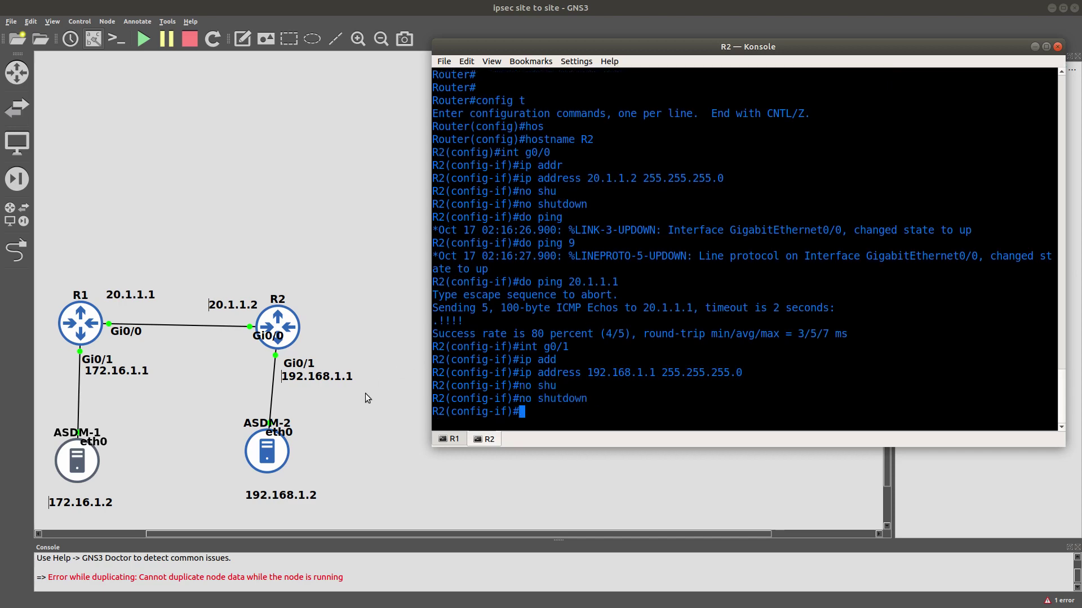
# Open a terminal on ASDM-2 and set eth0 to 192.168.1.2 netmask 255.255.255.0.
pyautogui.doubleClick(256, 445)
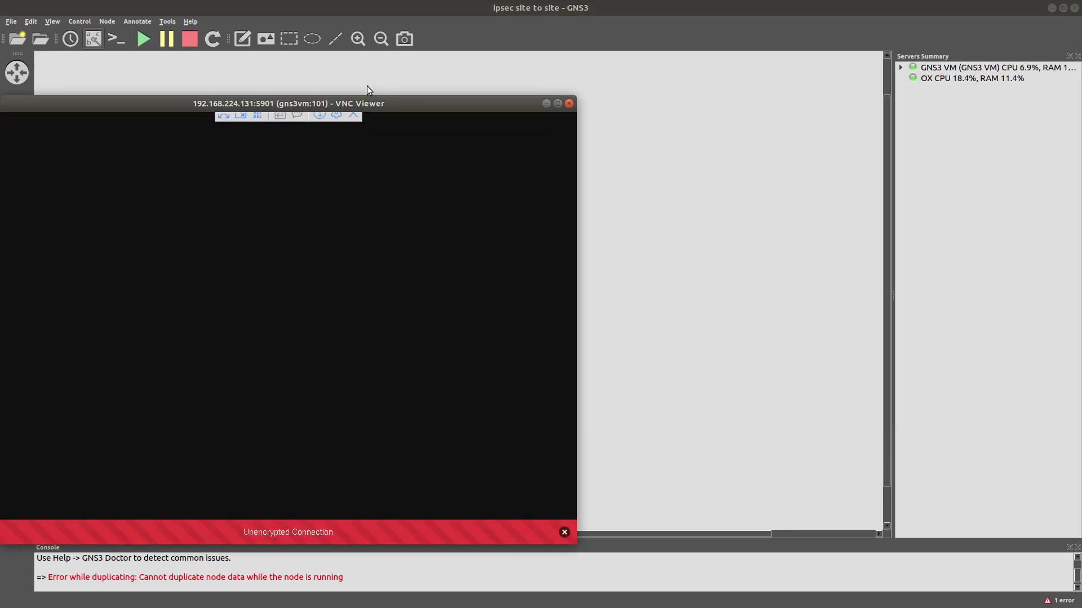
pyautogui.moveTo(350, 106); pyautogui.dragTo(738, 78)
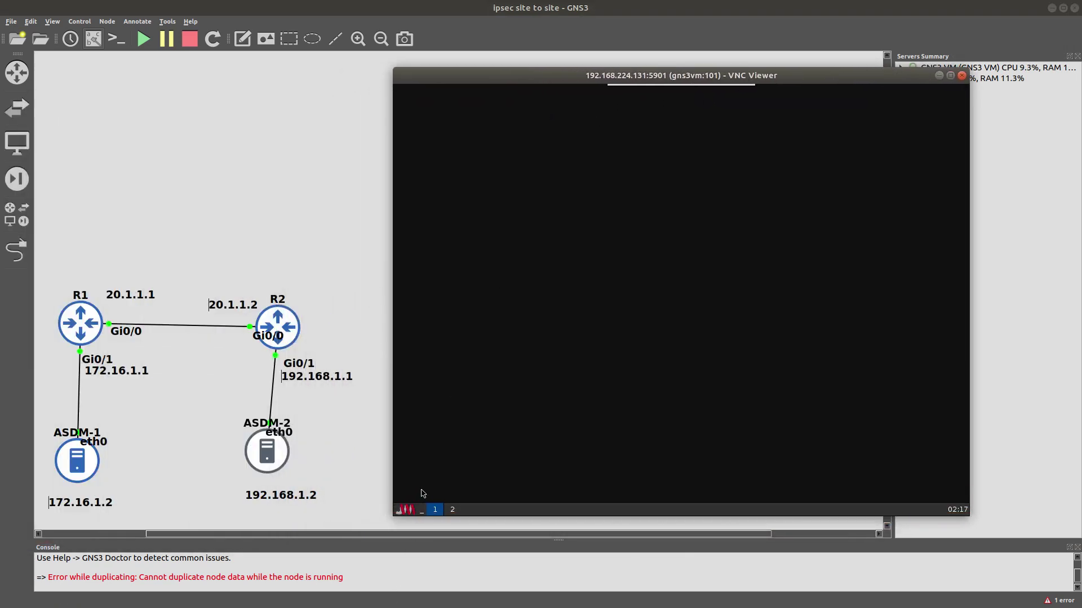
pyautogui.click(407, 513)
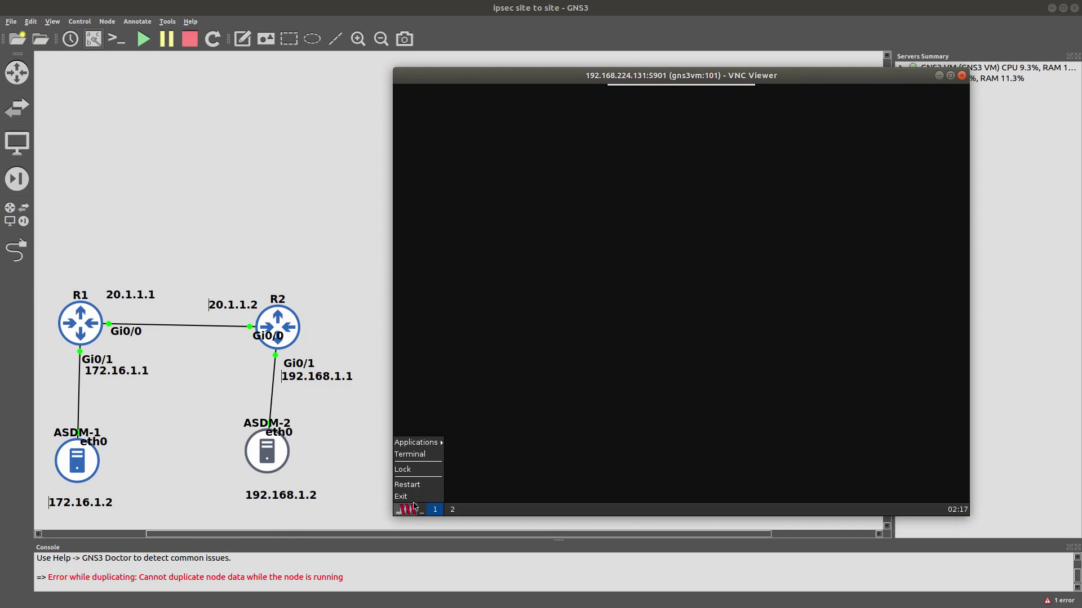
pyautogui.click(422, 454)
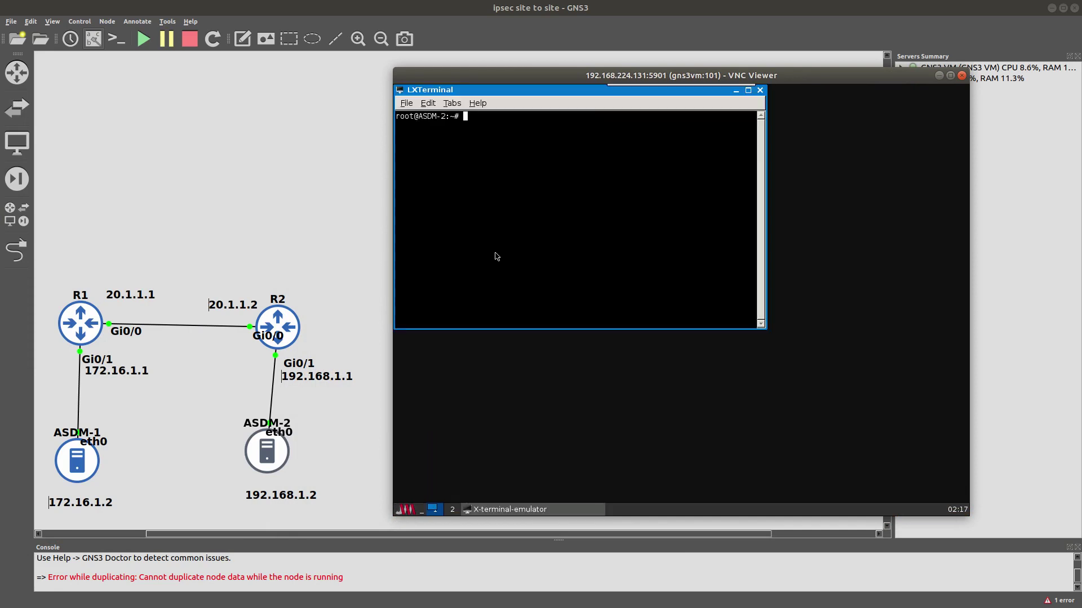
pyautogui.write('ifconfig ')
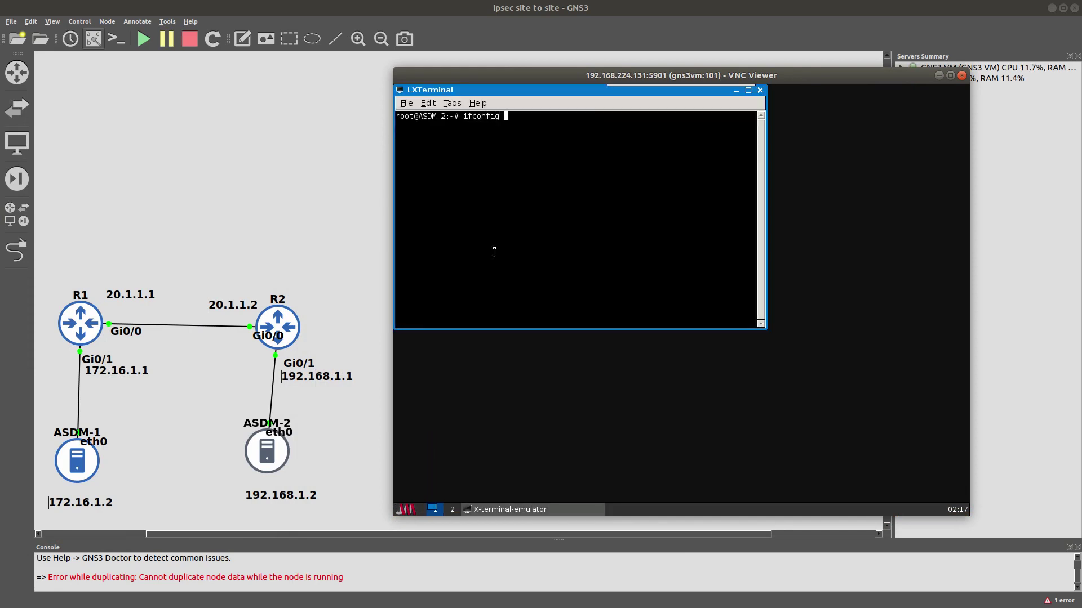
pyautogui.write('eth0 192.168')
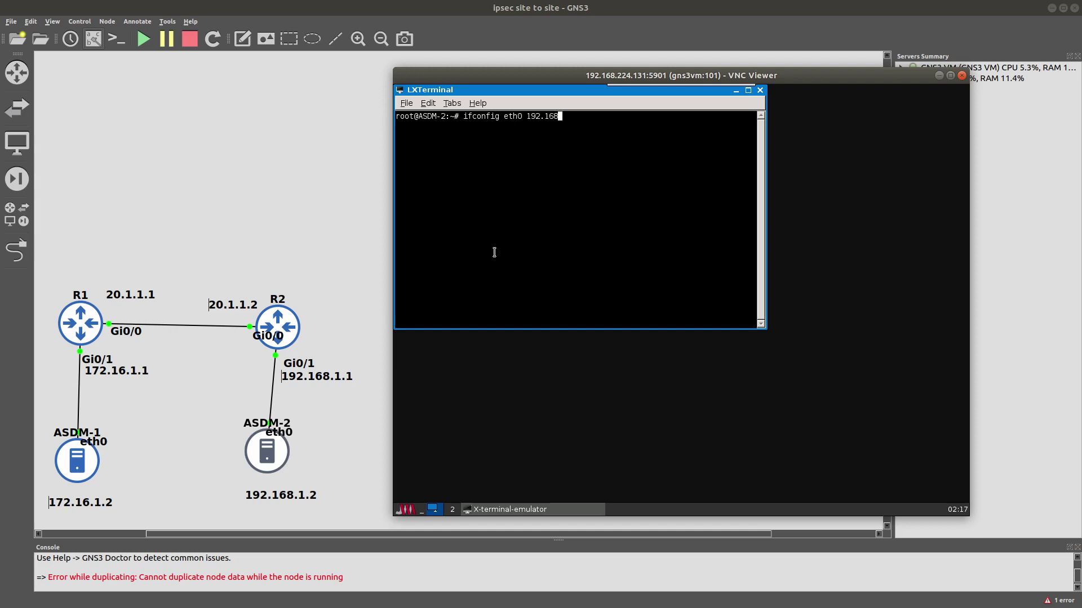
pyautogui.write('.1.2 netmask 255.255.255')
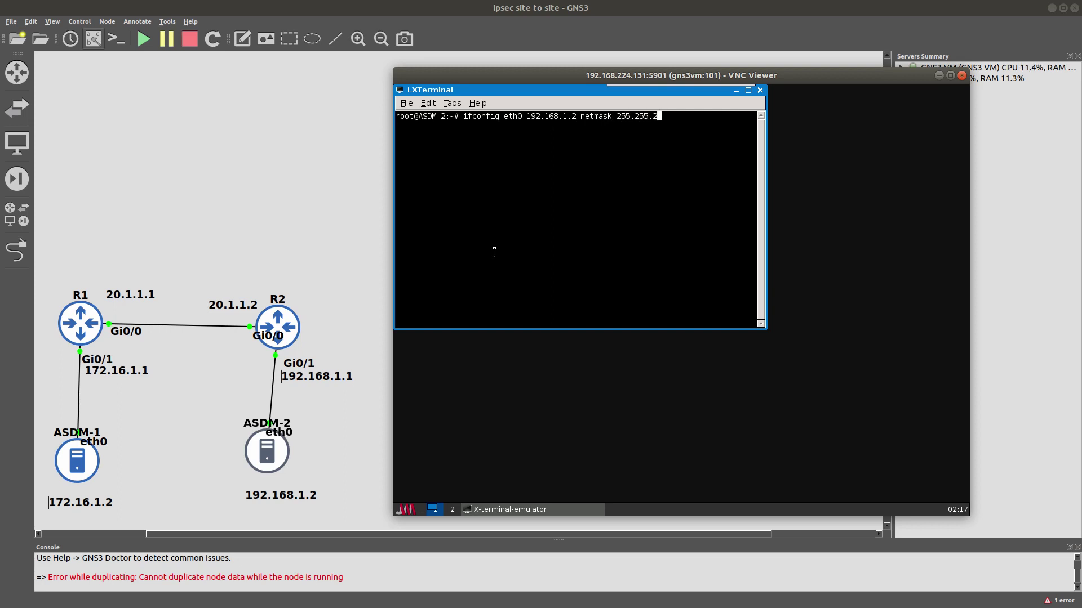
pyautogui.write('.0')
pyautogui.press('Return')
# Set ASDM-2's default gateway to 192.168.1.1 and confirm 192.168.1.1 answers pings.
pyautogui.write('route add defau')
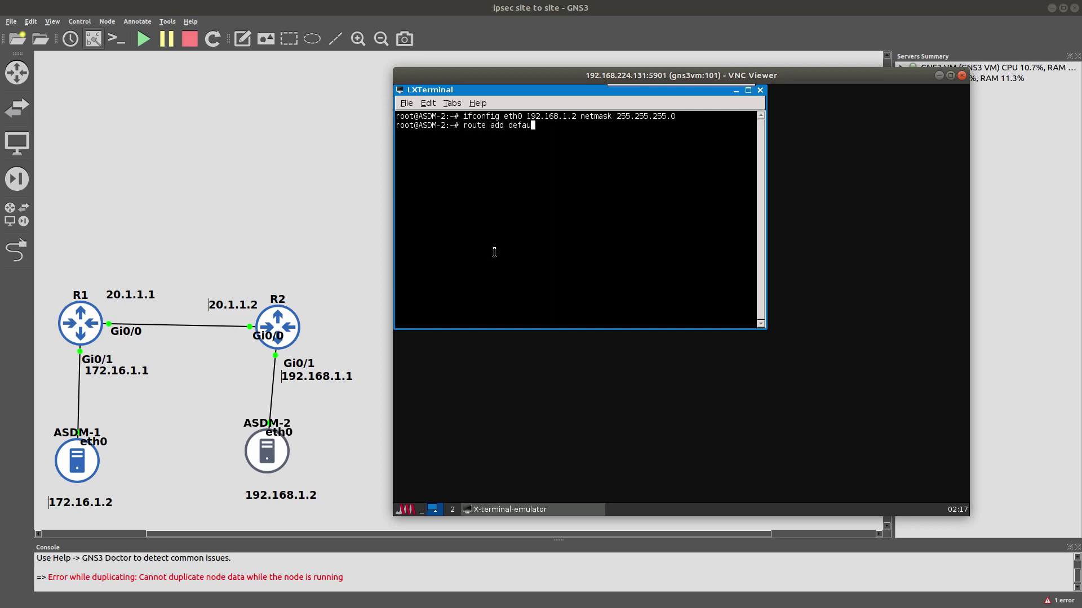
pyautogui.write('lt gw 192.168.1.1')
pyautogui.press('Return')
pyautogui.write('ping ')
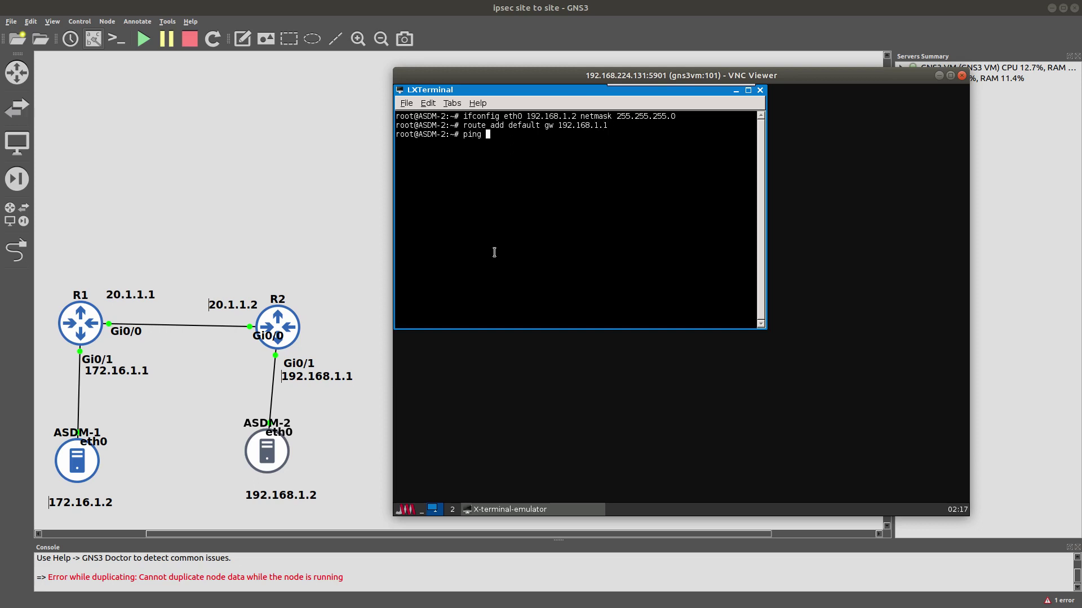
pyautogui.write('192.168.1.1')
pyautogui.press('Return')
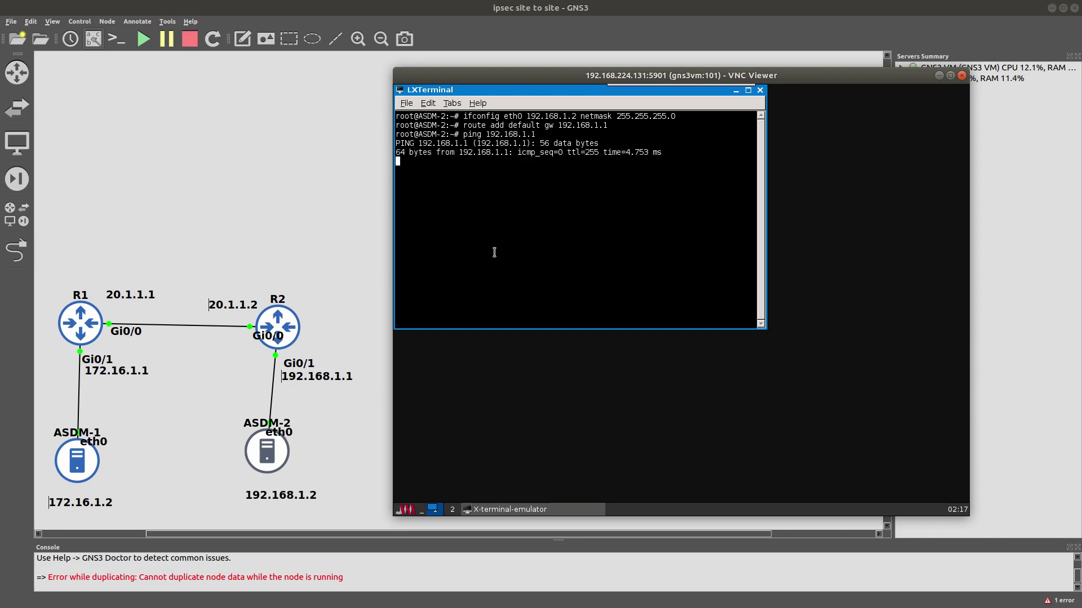
pyautogui.hotkey('ctrl', 'c')
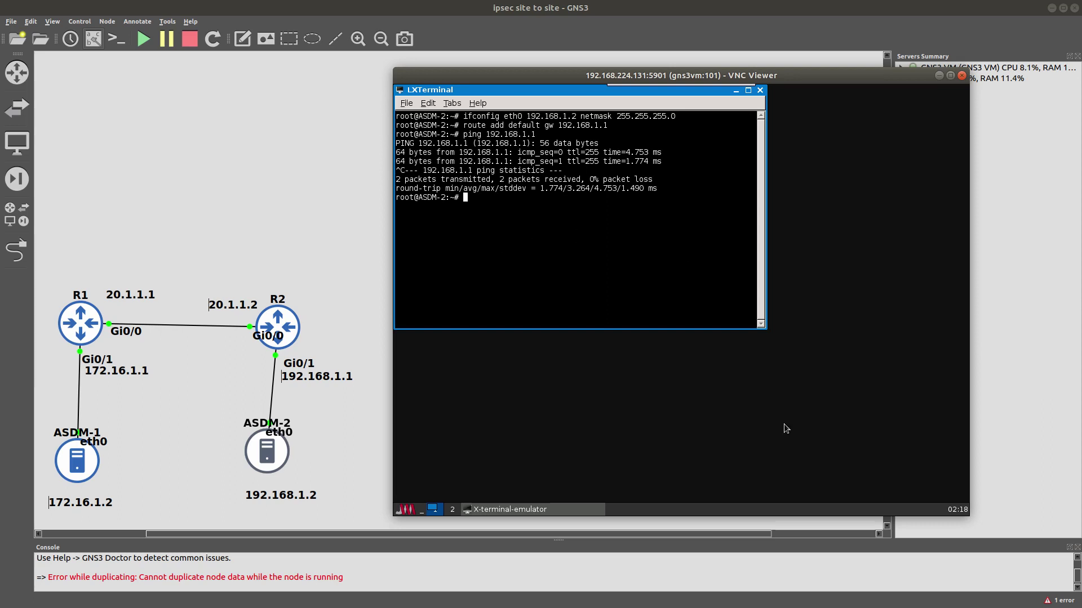
# Return to R1's global configuration and create crypto ISAKMP policy 1.
pyautogui.click(961, 76)
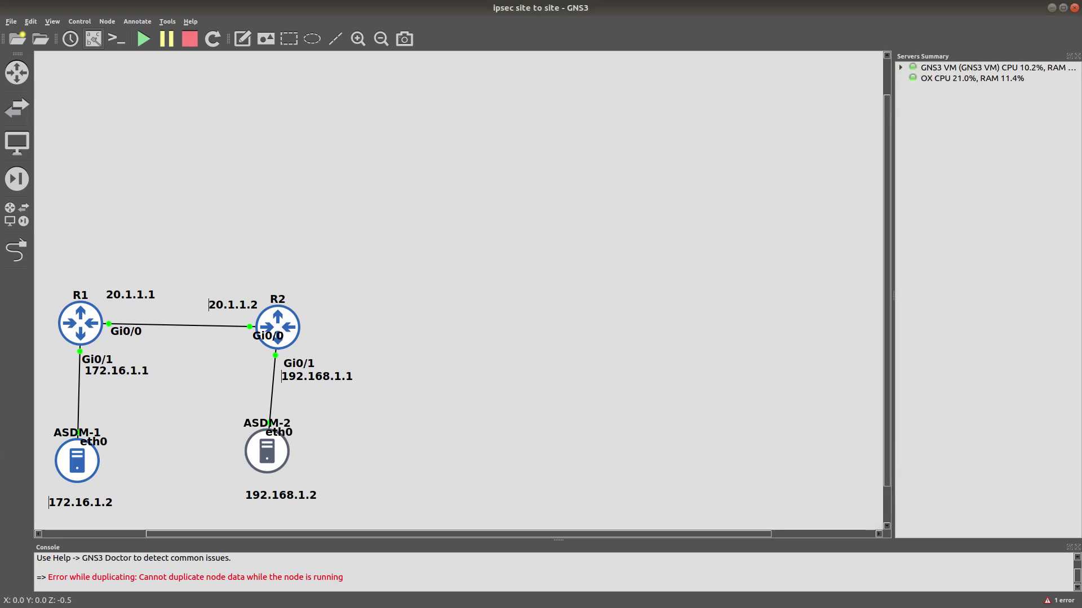
pyautogui.hotkey('alt', 'Tab')
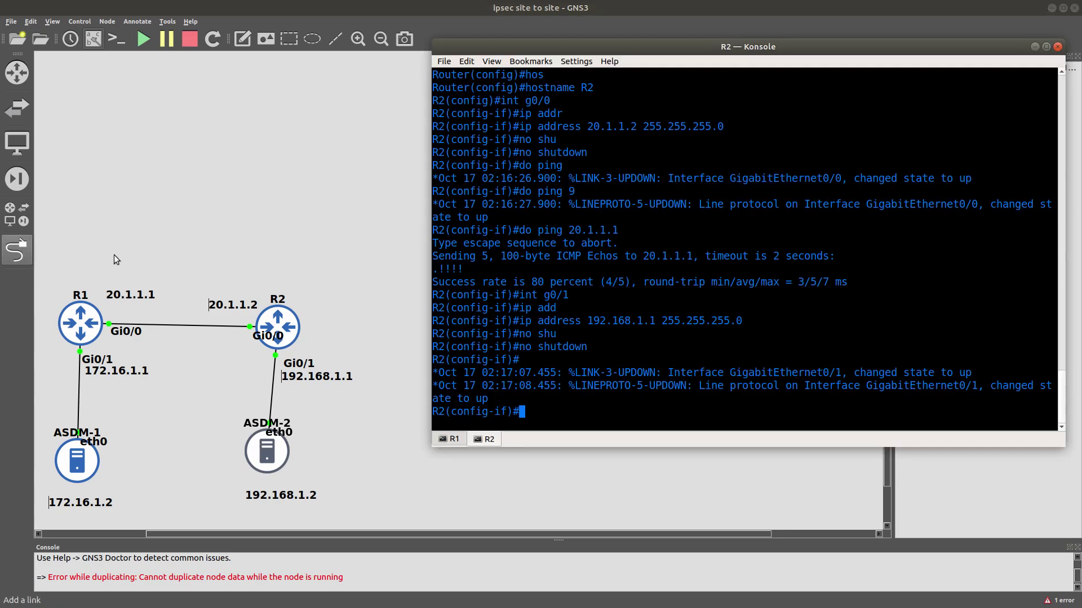
pyautogui.click(455, 439)
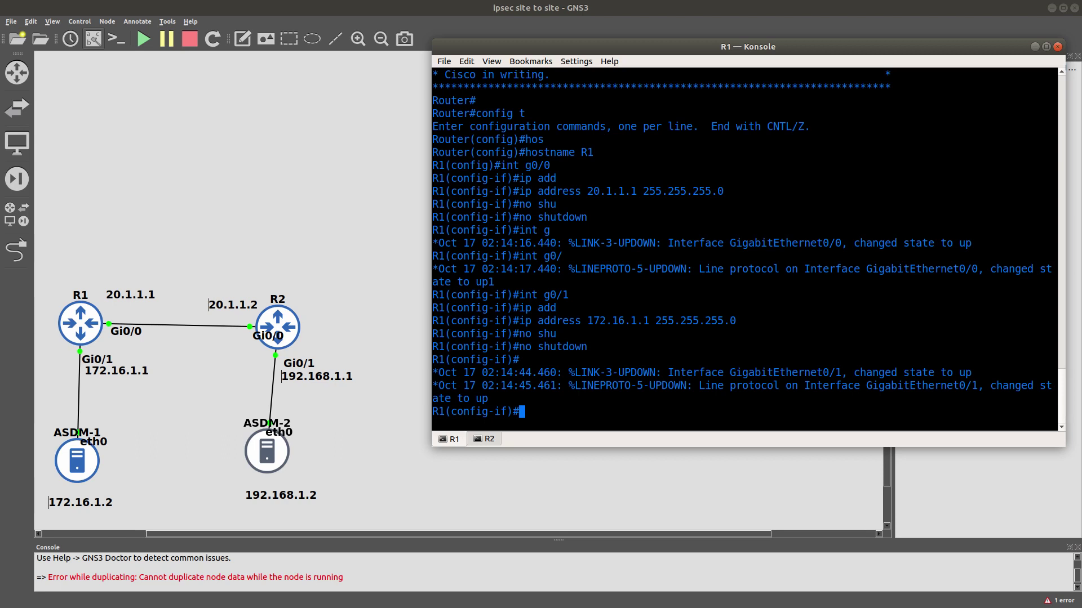
pyautogui.write('exit')
pyautogui.press('Return')
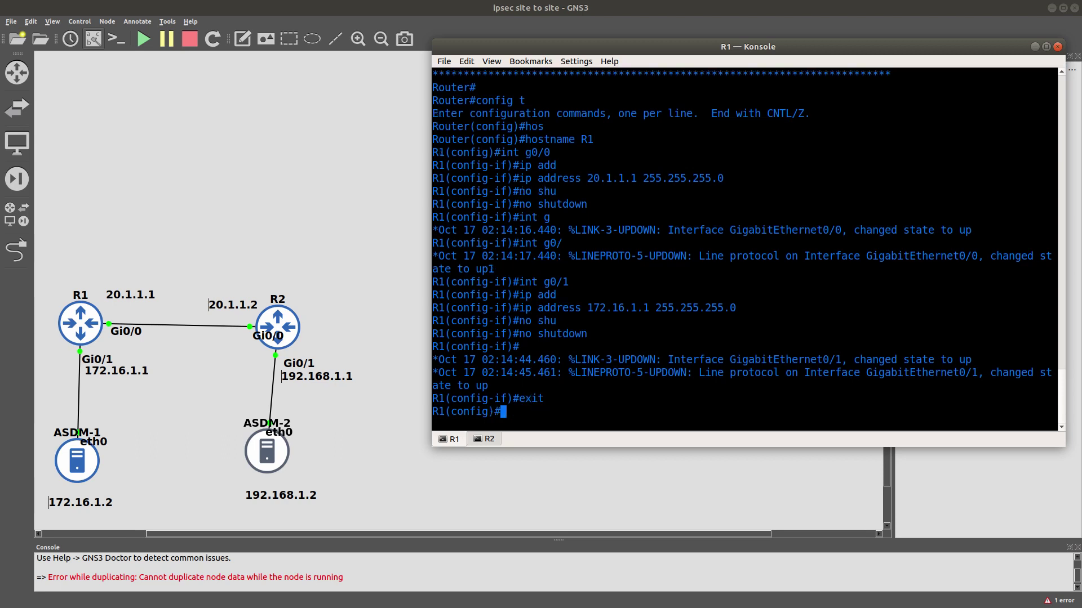
pyautogui.write('cryo')
pyautogui.press('BackSpace')
pyautogui.write('p')
pyautogui.press('Tab')
pyautogui.write('isa')
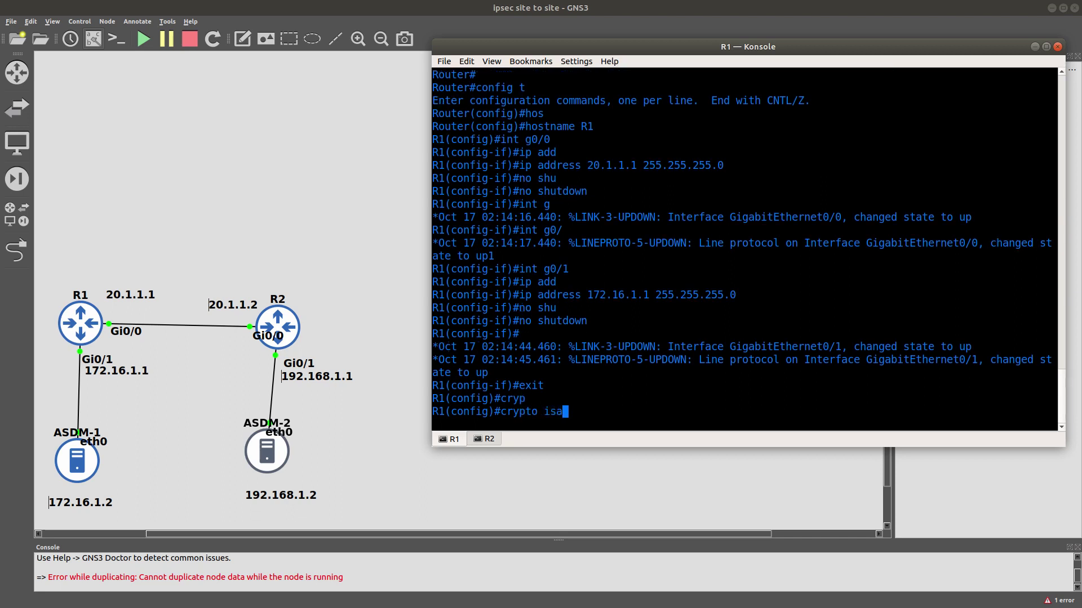
pyautogui.press('Tab')
pyautogui.write('po')
pyautogui.press('Tab')
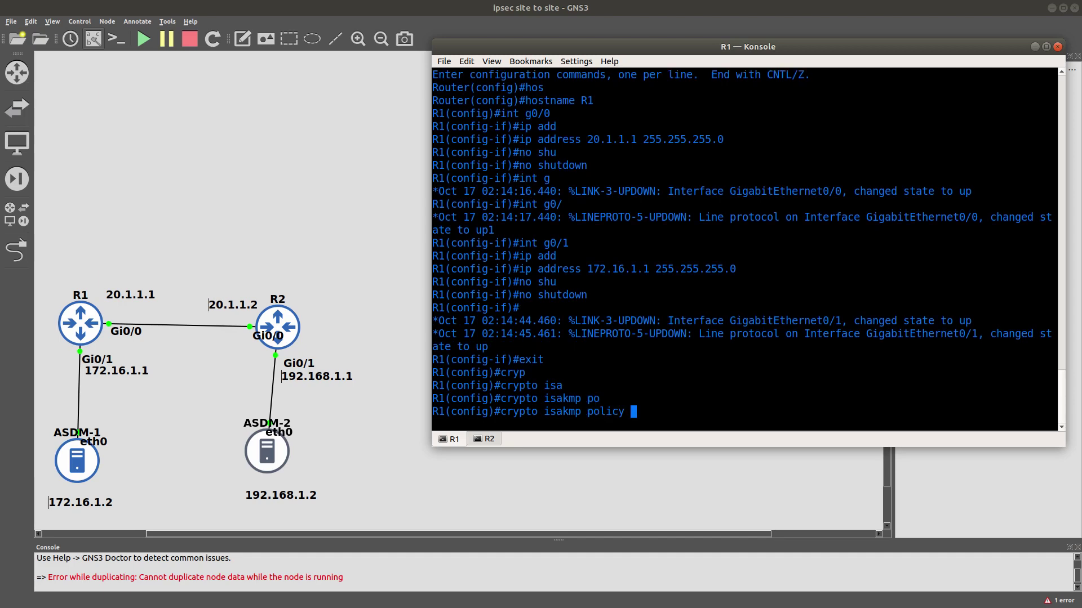
pyautogui.write('1')
pyautogui.press('Return')
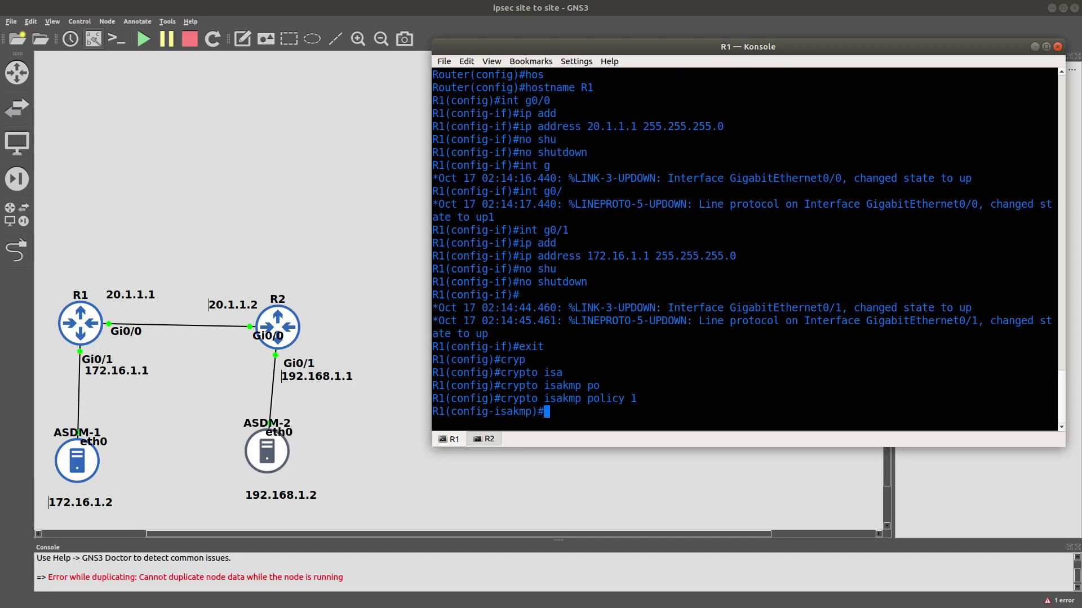
# Set the policy's encryption to 3DES and authentication to pre-share.
pyautogui.write('en')
pyautogui.press('Tab')
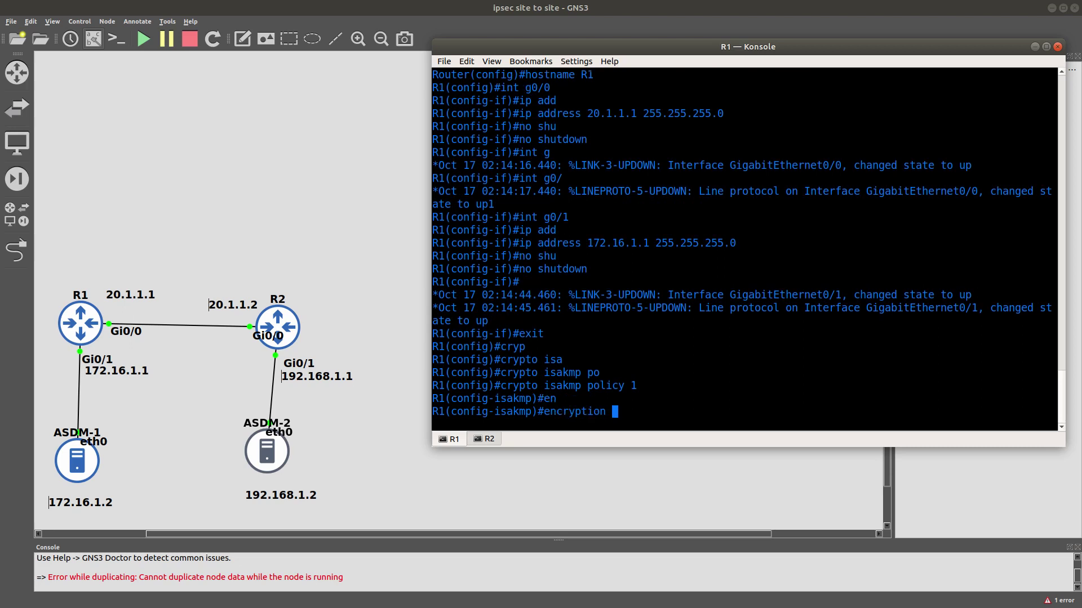
pyautogui.write('3de')
pyautogui.press('Tab')
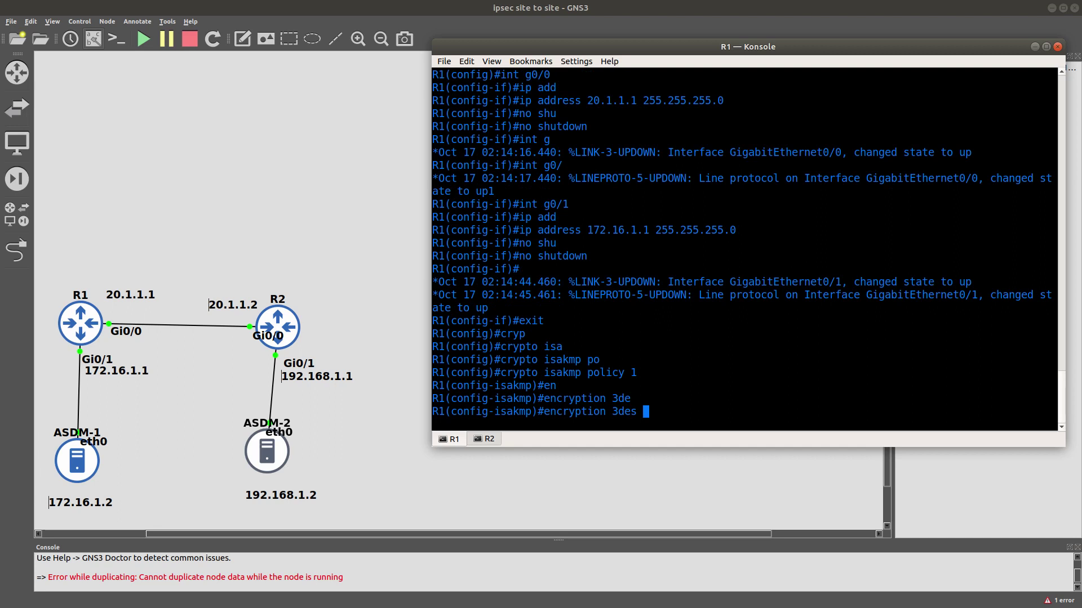
pyautogui.press('Return')
pyautogui.write('au')
pyautogui.press('Tab')
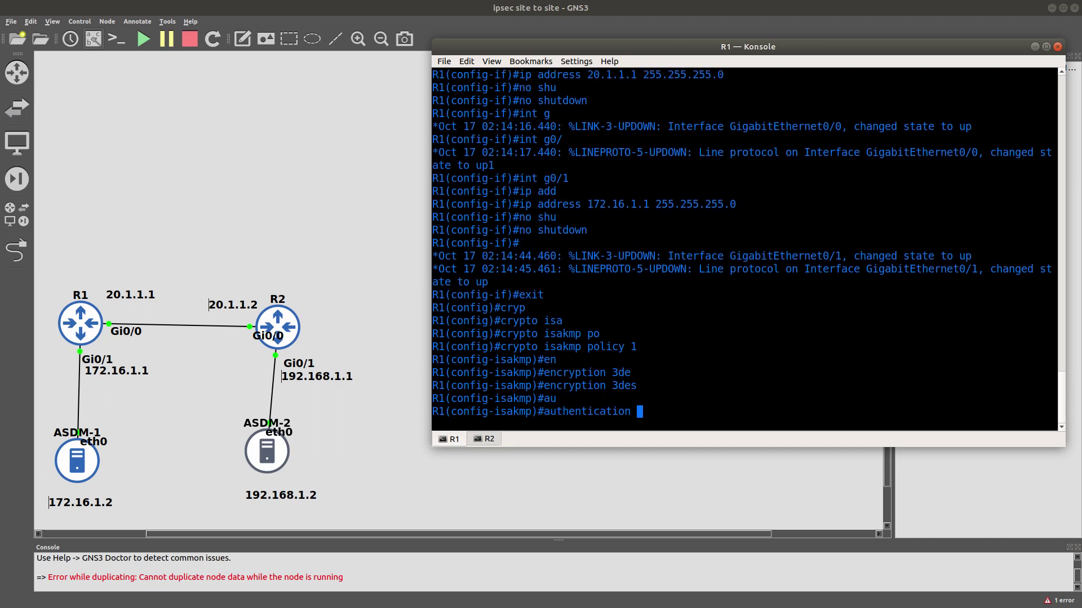
pyautogui.write('pr')
pyautogui.press('Tab')
pyautogui.press('Return')
# Set MD5 hashing and Diffie-Hellman group 2, then exit the policy.
pyautogui.write('h')
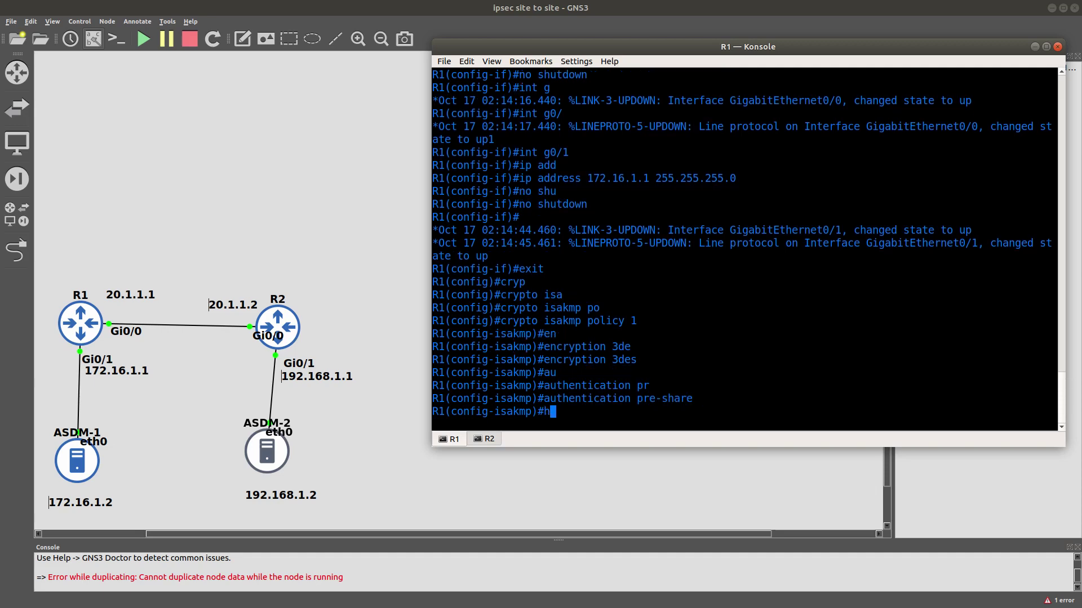
pyautogui.press('Tab')
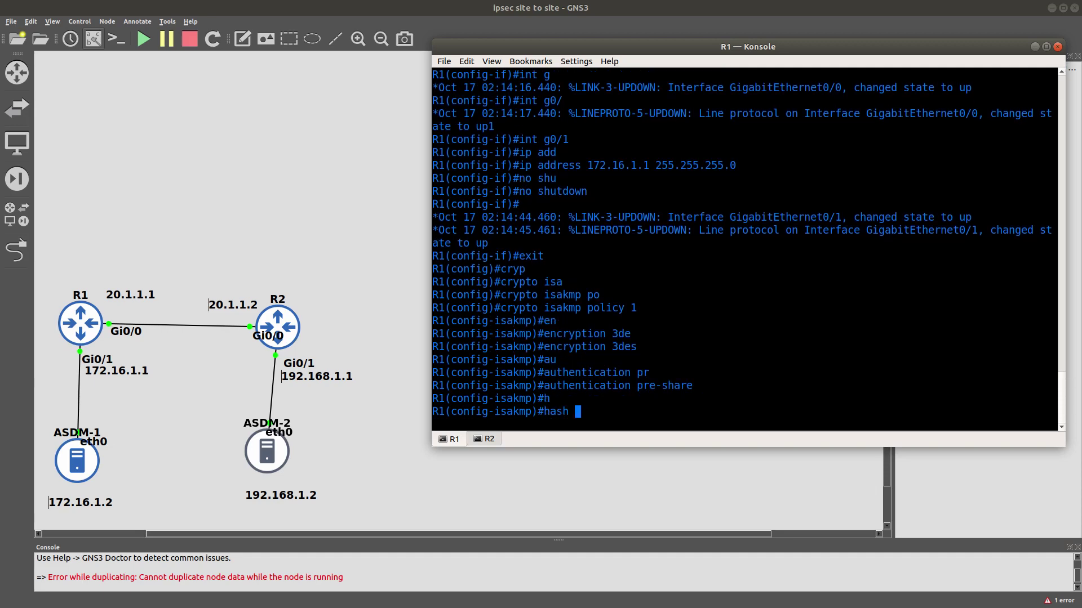
pyautogui.write('m')
pyautogui.press('Tab')
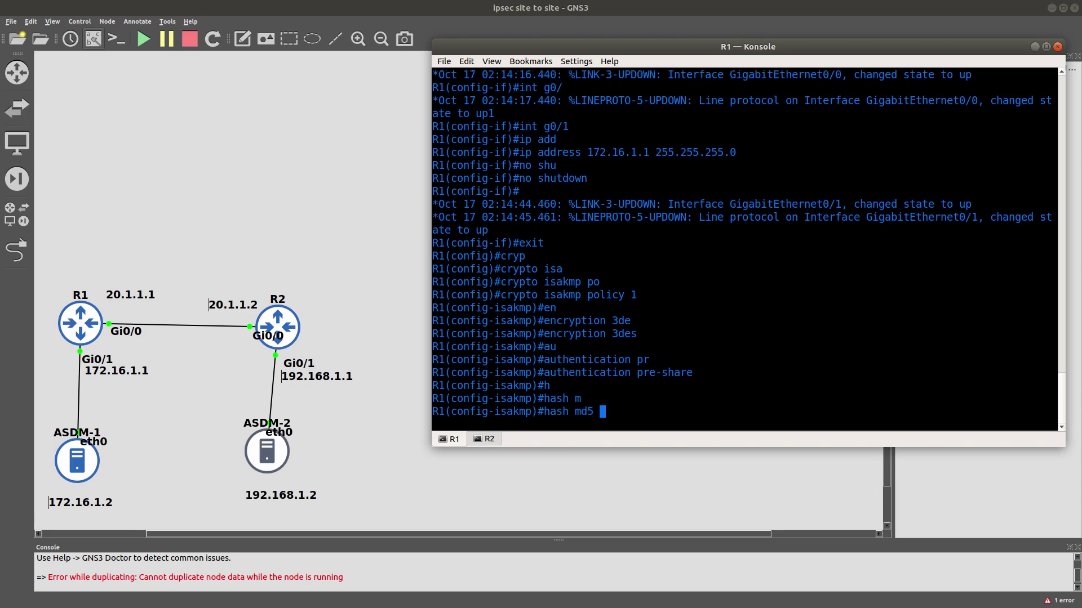
pyautogui.press('Return')
pyautogui.write('gr')
pyautogui.press('Tab')
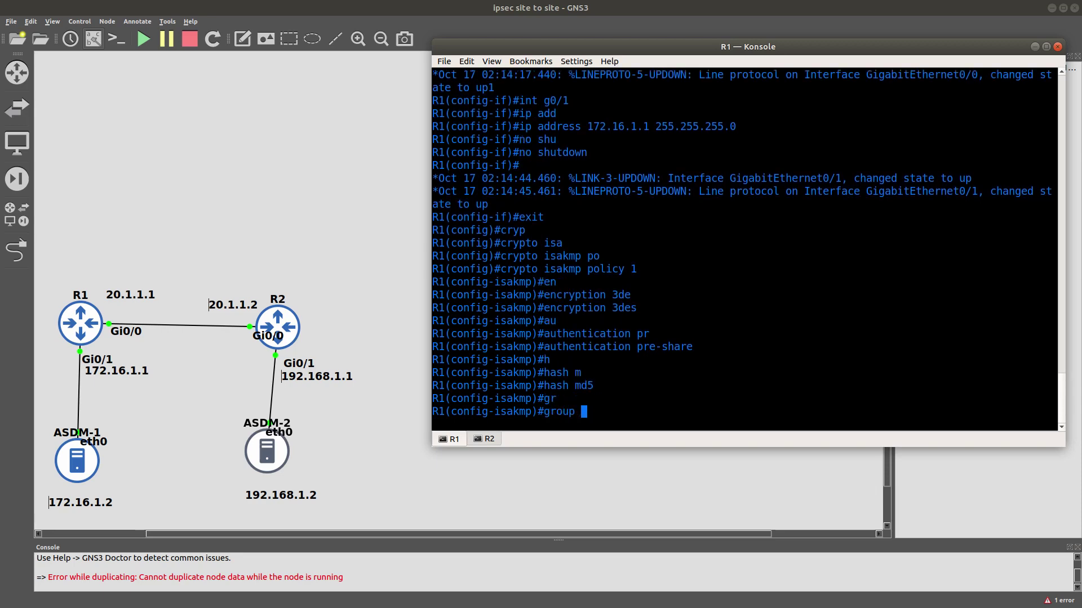
pyautogui.write('2')
pyautogui.press('Return')
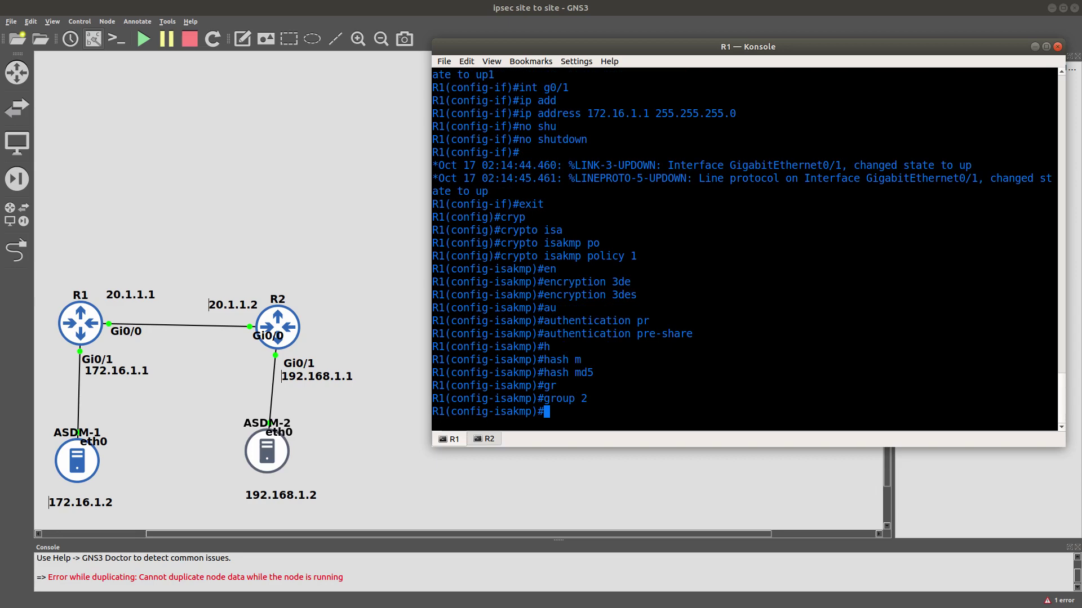
pyautogui.write('xit')
pyautogui.press('Return')
# On R1, enter 'crypto isakmp key' with the pre-shared key for peer address 20.1.1.2.
pyautogui.write('cryp')
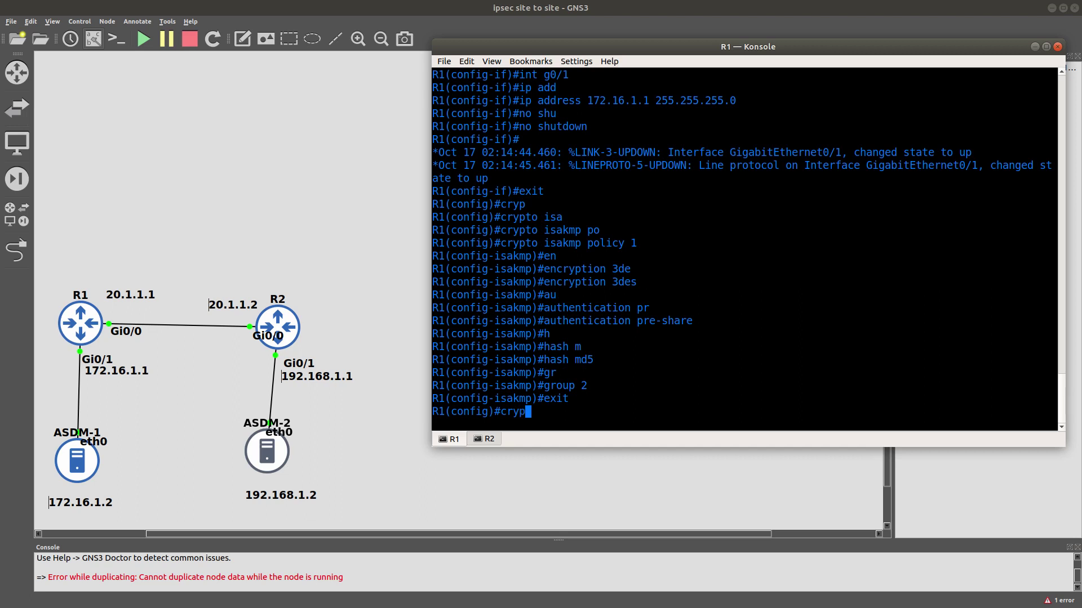
pyautogui.press('Tab')
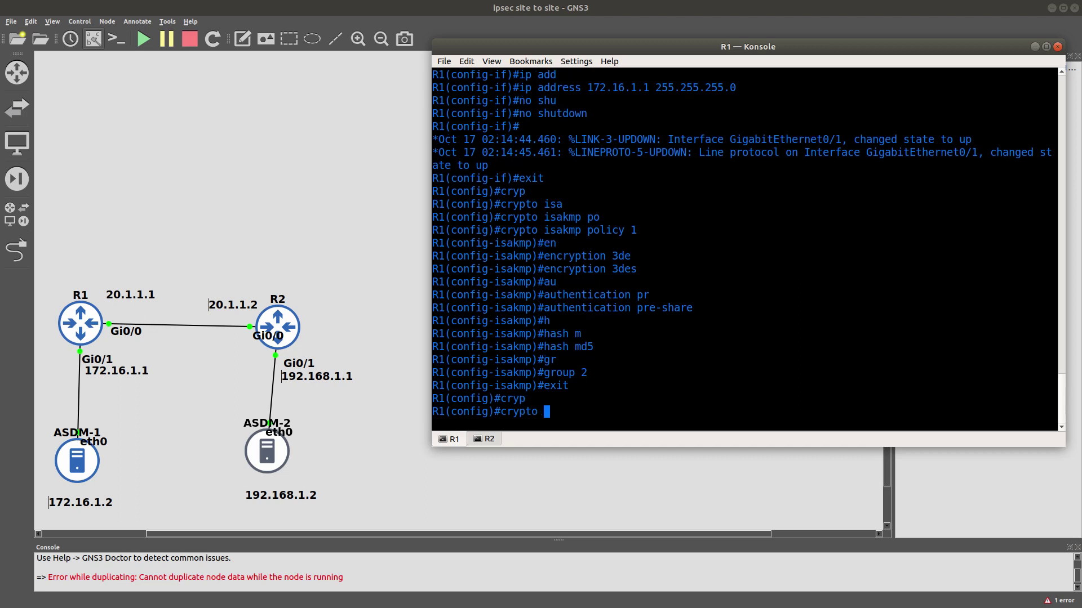
pyautogui.write('is')
pyautogui.press('Tab')
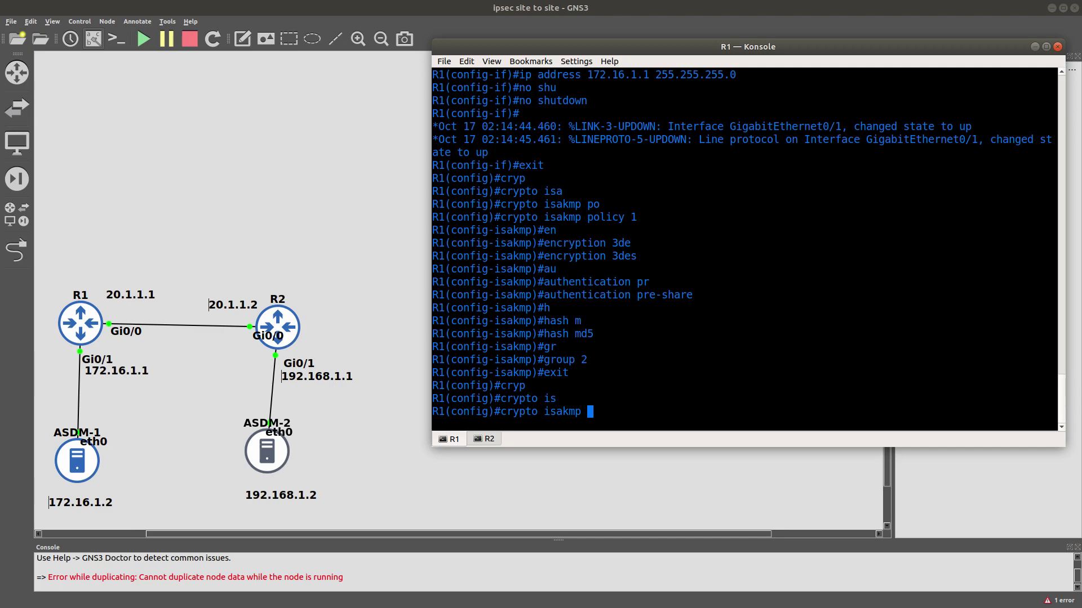
pyautogui.write('ke')
pyautogui.press('Tab')
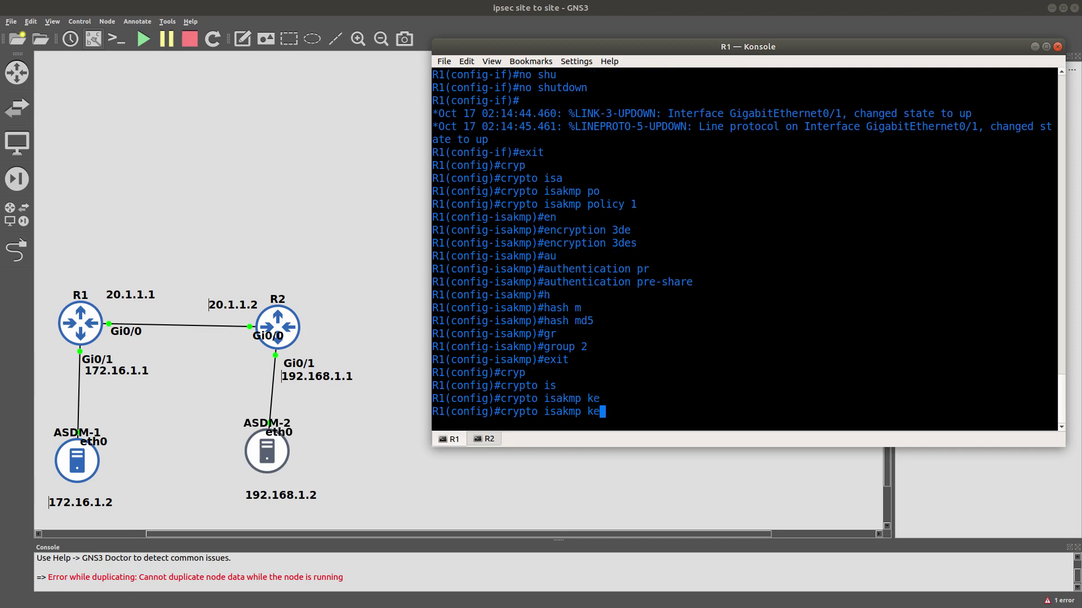
pyautogui.write('y')
pyautogui.press('Tab')
pyautogui.write('?')
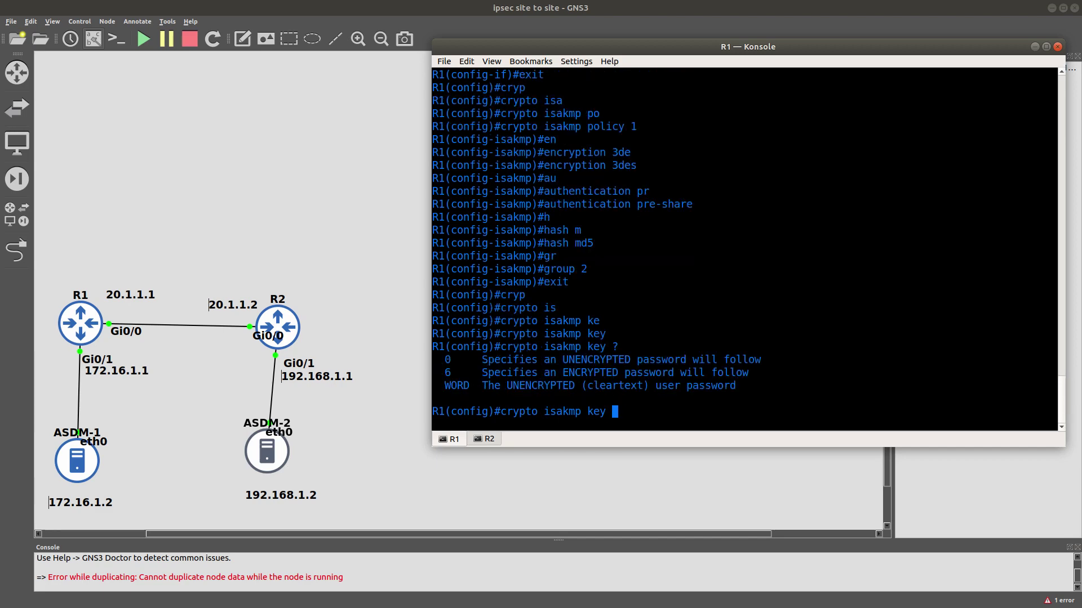
pyautogui.write('ccnpsec add')
pyautogui.press('Tab')
pyautogui.write('20')
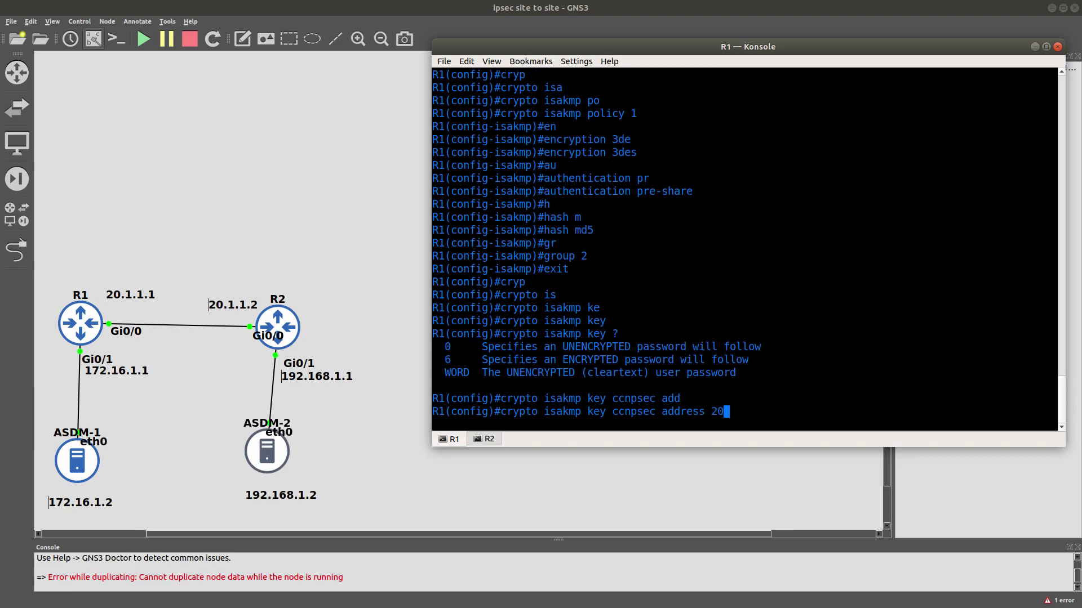
pyautogui.write('.1.1.2')
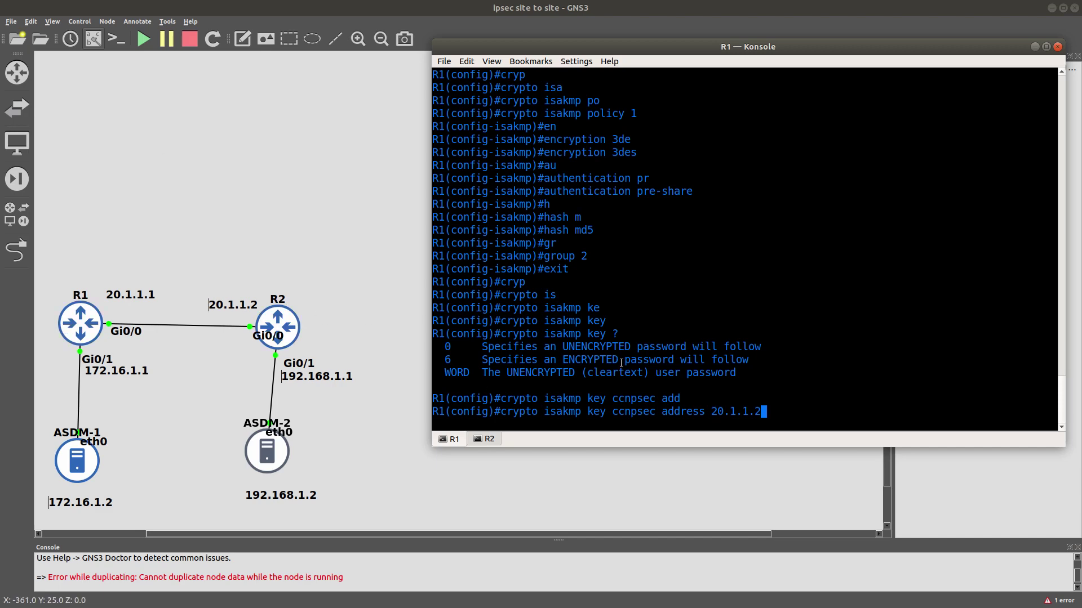
pyautogui.press('Return')
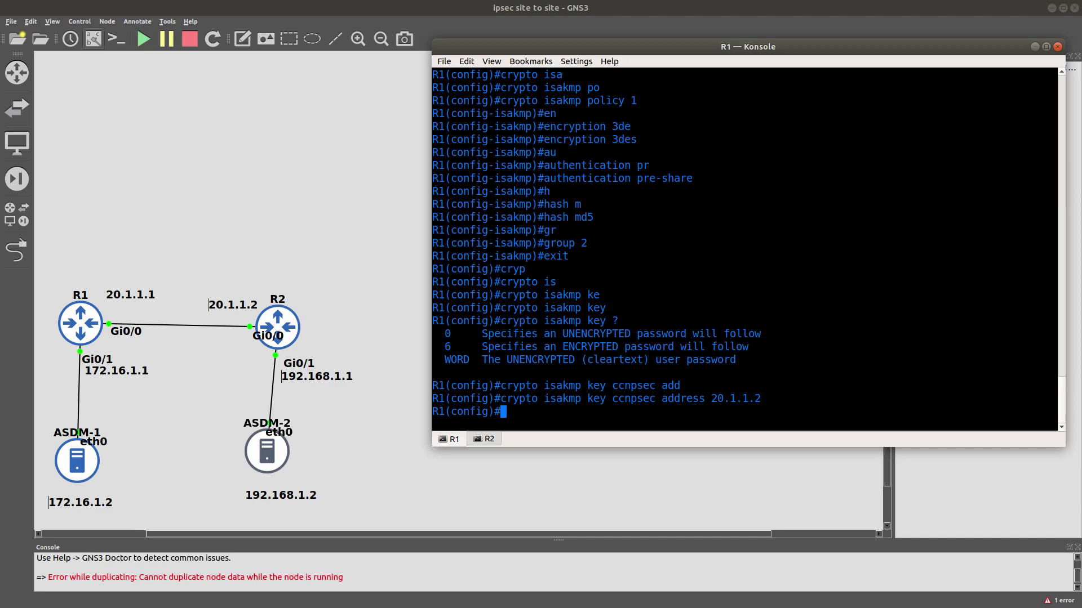
# Start a new 'crypto' command on R1, correcting the mistyped 'cryo'.
pyautogui.write('cryo')
pyautogui.press('Tab')
pyautogui.press('BackSpace')
pyautogui.write('p')
pyautogui.press('Tab')
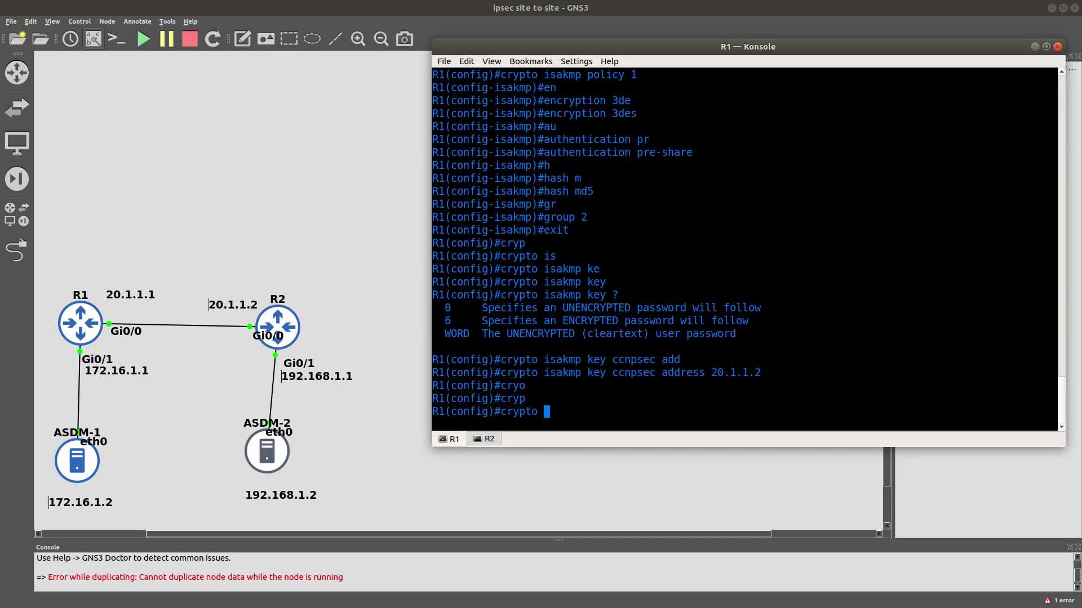
# Create IPsec transform set T-SET using esp-aes 256 and esp-sha-hmac.
pyautogui.write('ip')
pyautogui.press('Tab')
pyautogui.write('tr')
pyautogui.press('Tab')
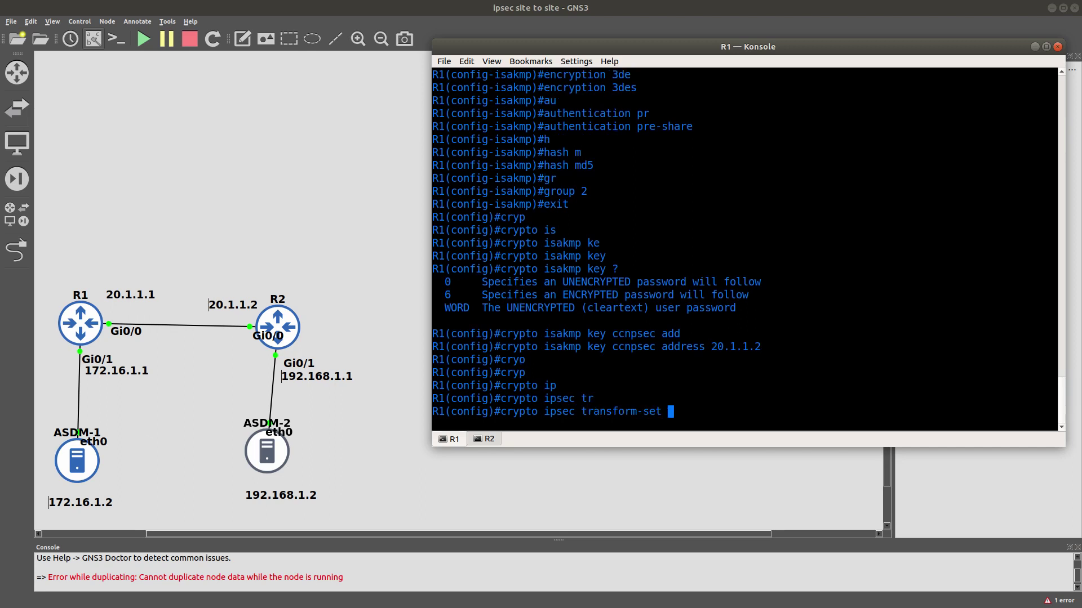
pyautogui.write('T-SET esp')
pyautogui.press('Tab')
pyautogui.write('-')
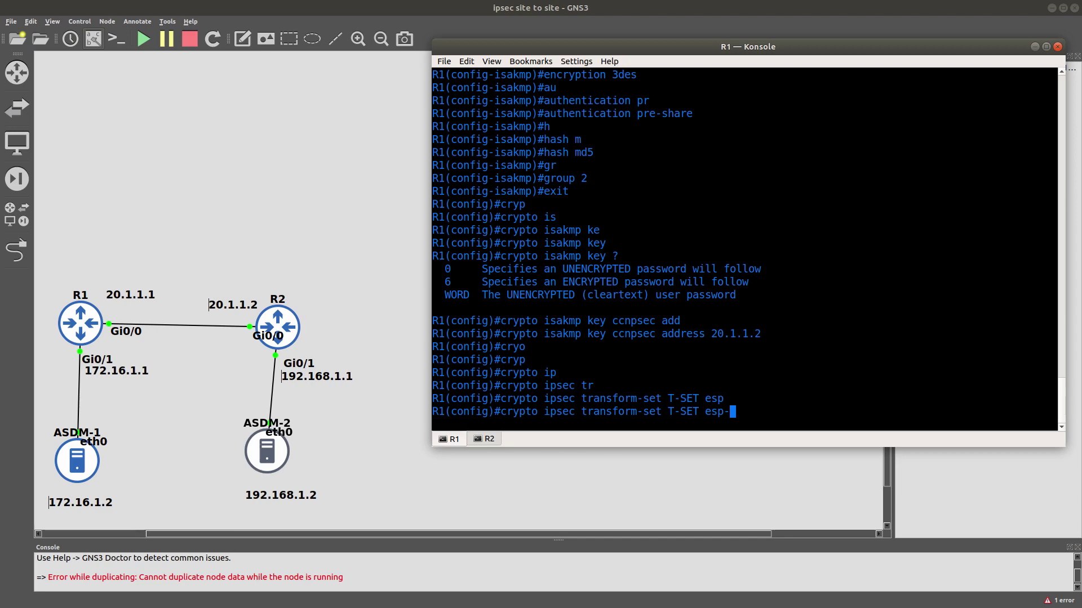
pyautogui.write('a')
pyautogui.press('Tab')
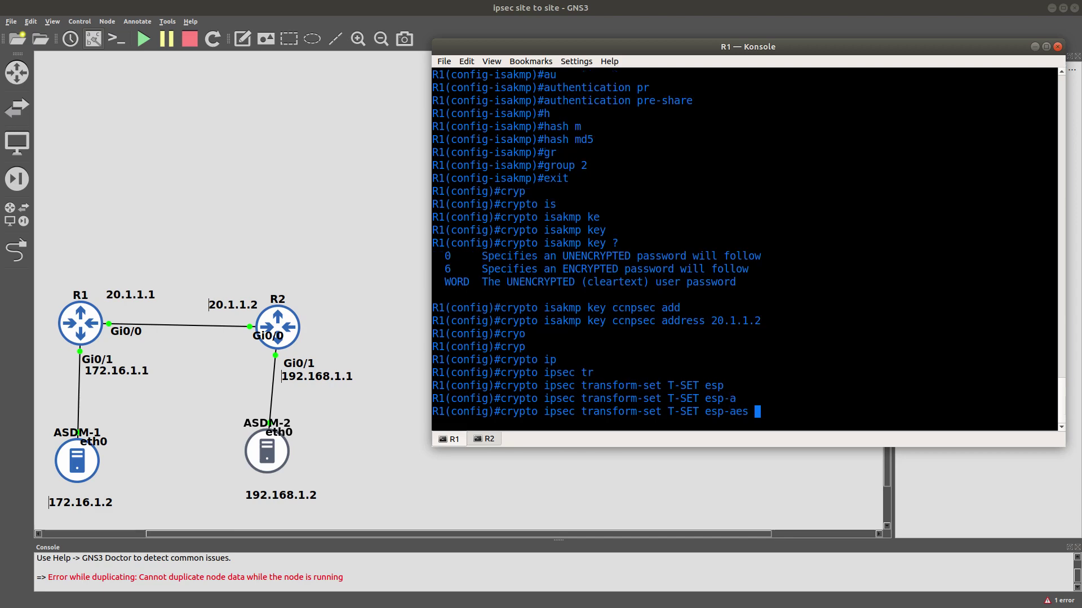
pyautogui.write('25')
pyautogui.press('Tab')
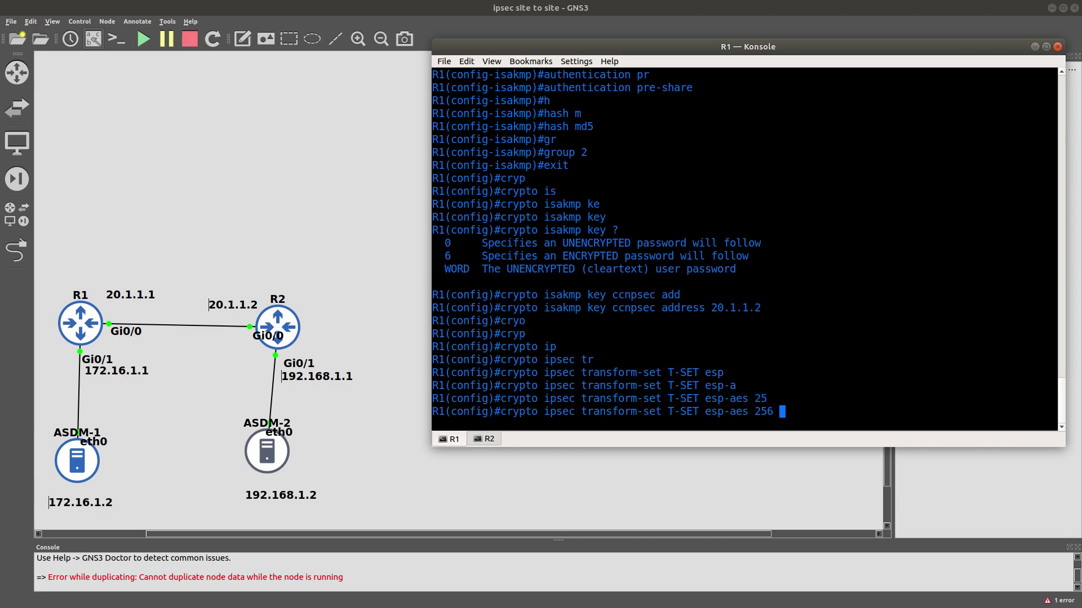
pyautogui.write('es')
pyautogui.press('Tab')
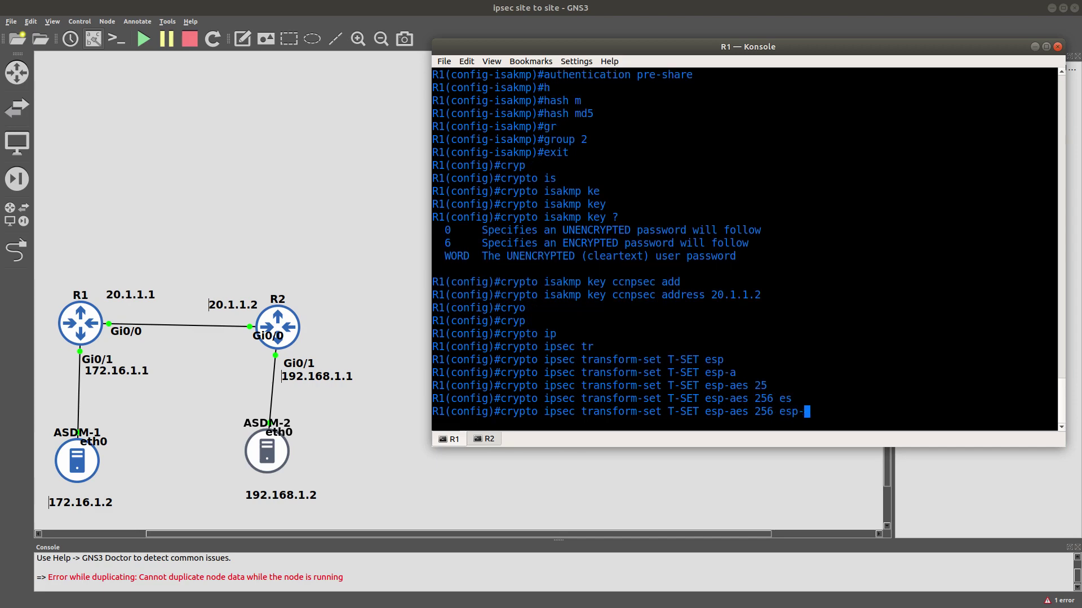
pyautogui.write('sh')
pyautogui.press('Tab')
pyautogui.write('-h')
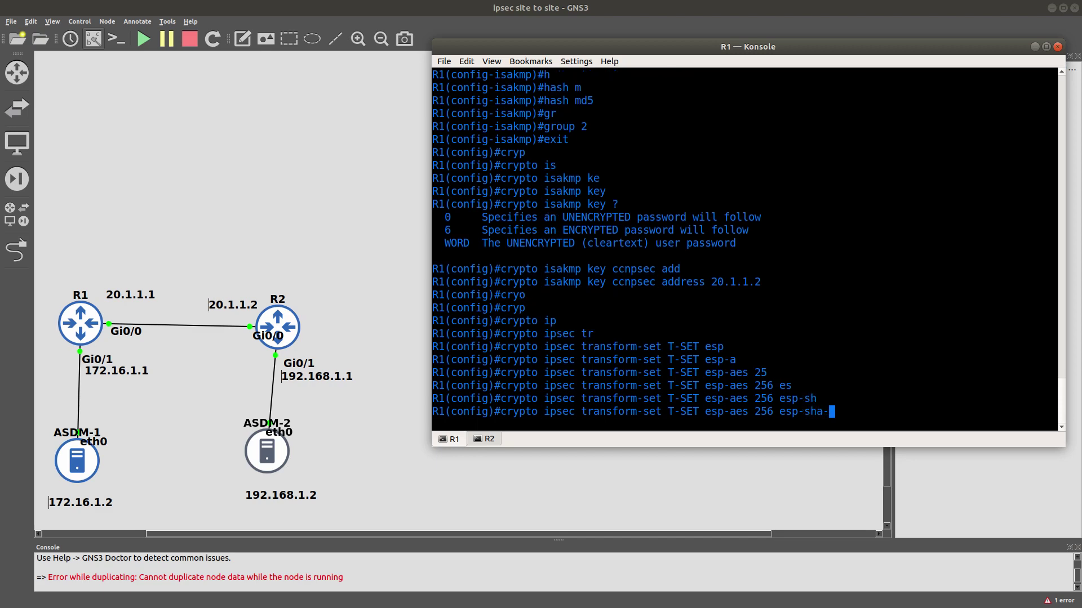
pyautogui.press('Tab')
pyautogui.press('Return')
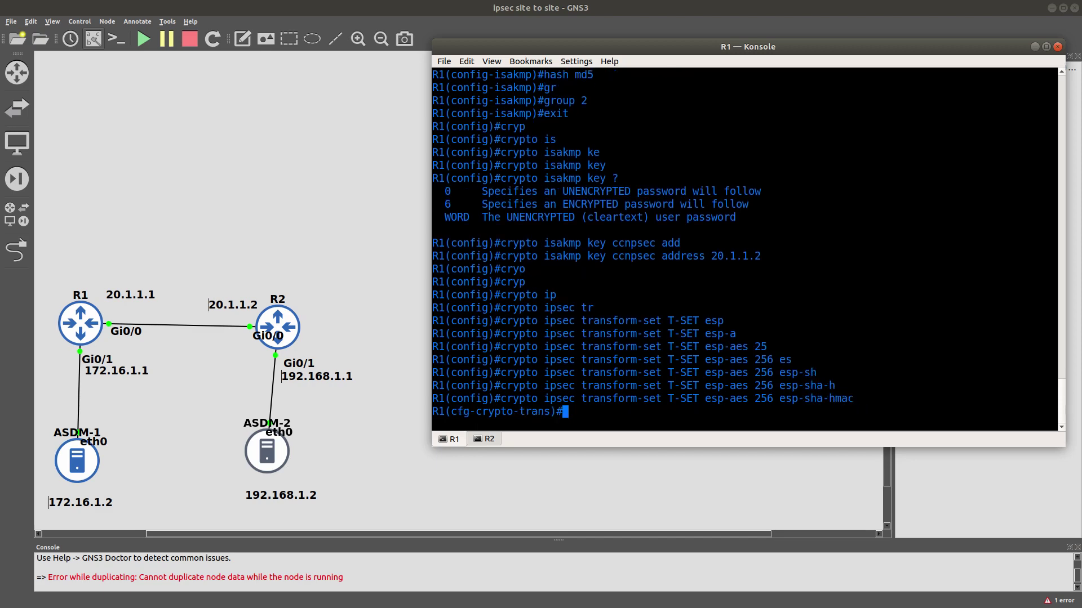
# Put T-SET into tunnel mode and exit to global configuration.
pyautogui.write('mo')
pyautogui.press('Tab')
pyautogui.write('tun')
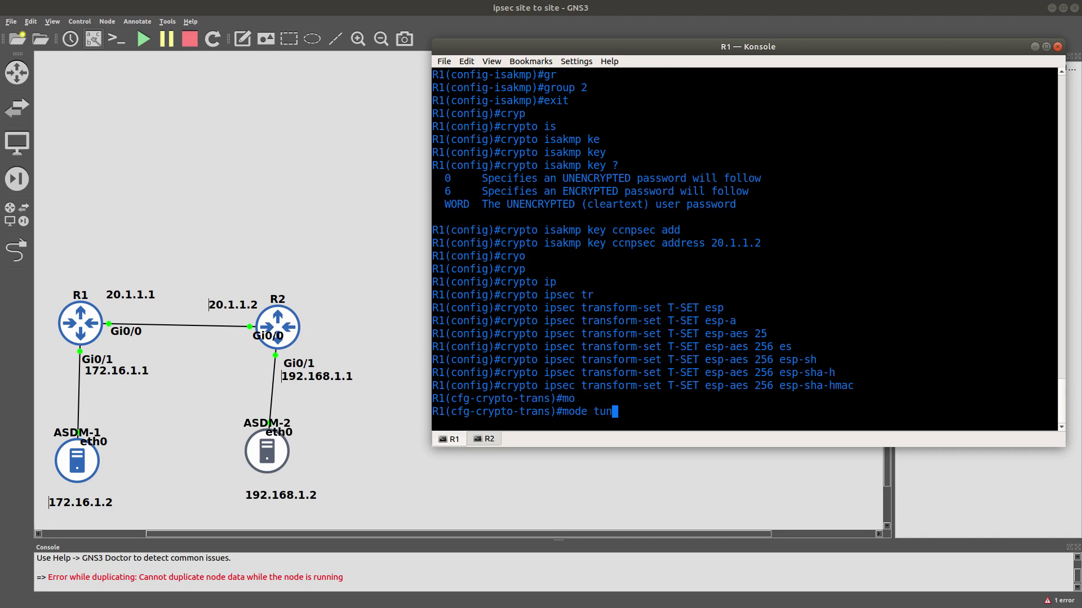
pyautogui.press('Tab')
pyautogui.press('Return')
pyautogui.write('e')
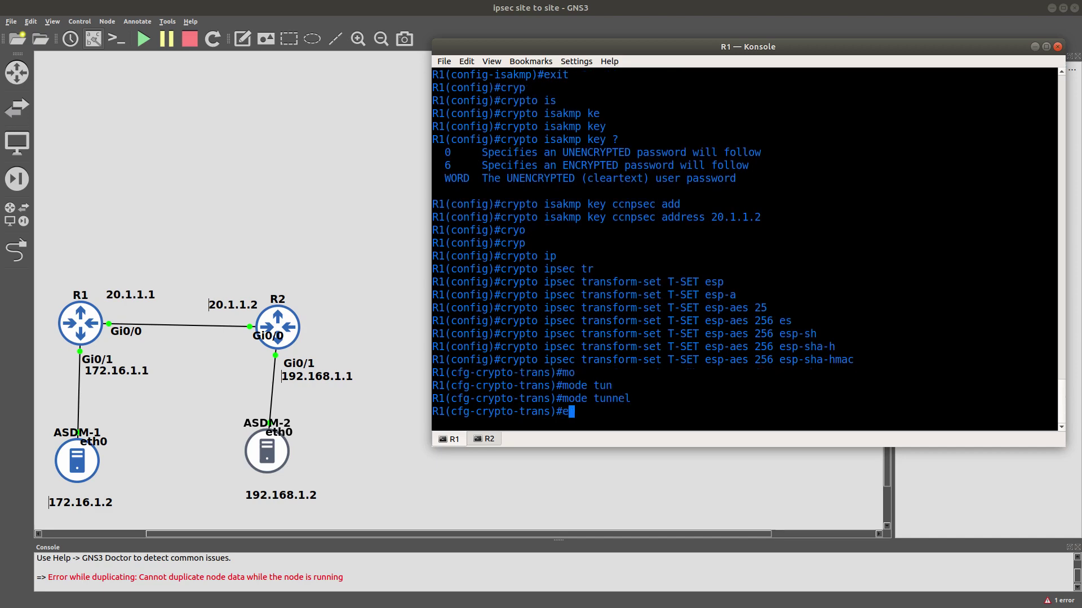
pyautogui.write('xit')
pyautogui.press('Return')
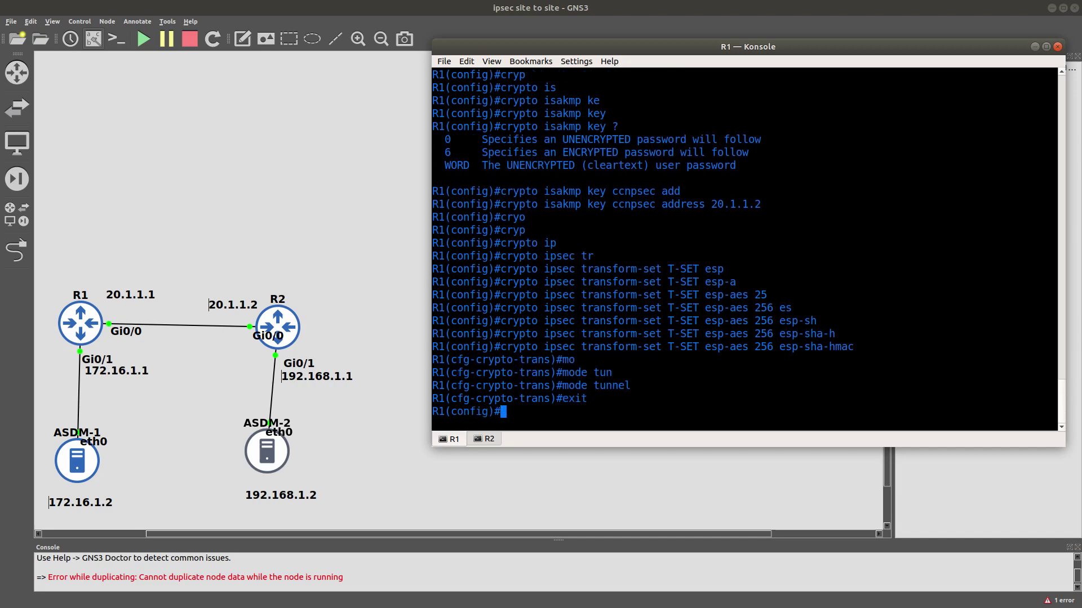
# Create crypto map CRYPTO-MAP entry 1 as ipsec-isakmp, checking options with ? help.
pyautogui.write('crypto ma')
pyautogui.press('Tab')
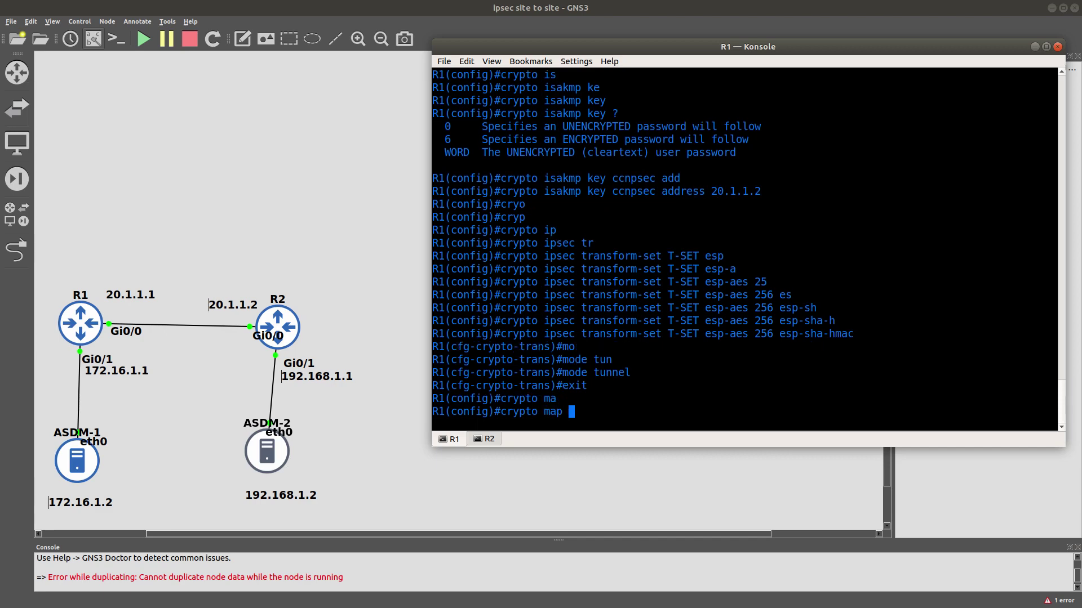
pyautogui.write('?')
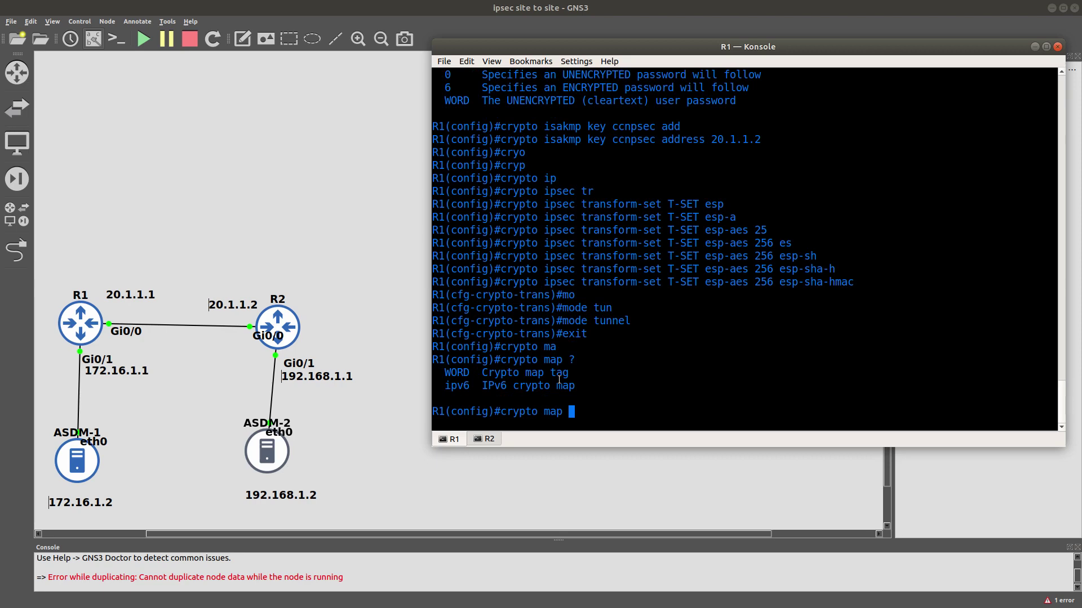
pyautogui.write('CRYPTO-MAP ?')
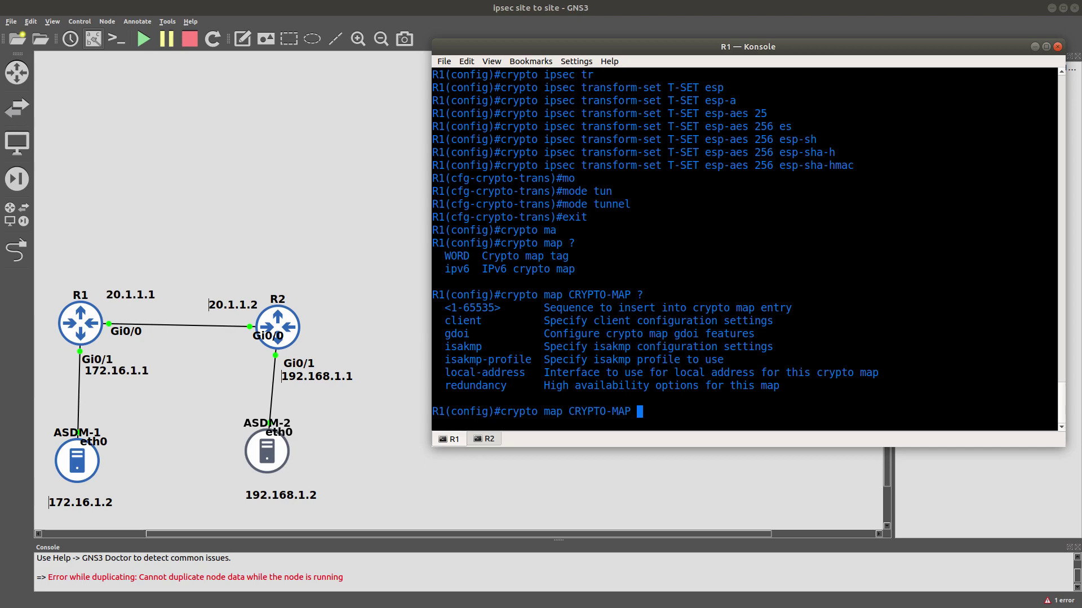
pyautogui.write('1')
pyautogui.write(' ?')
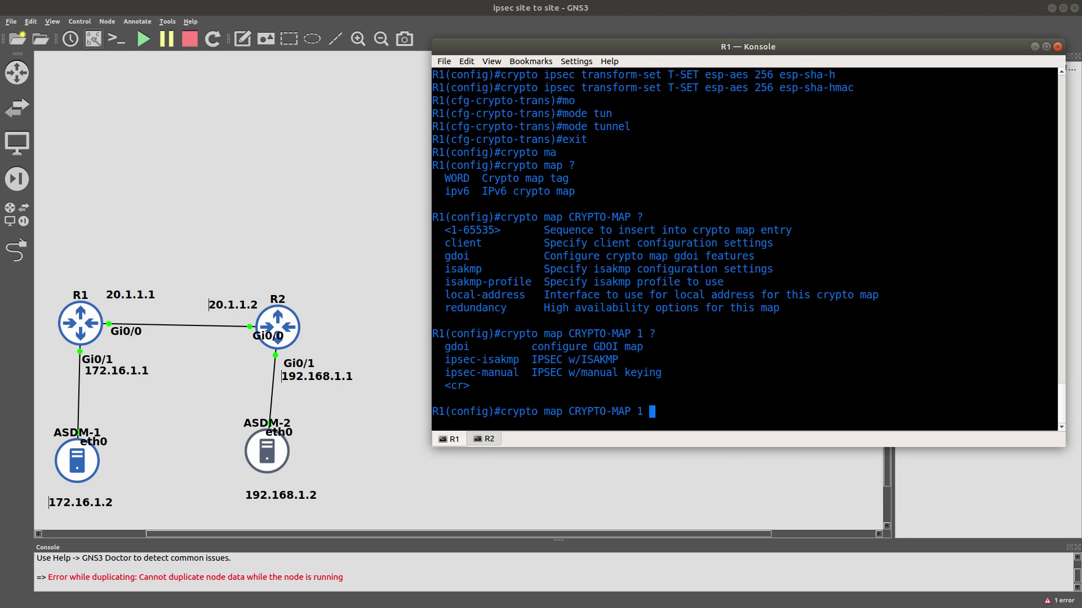
pyautogui.write('ip')
pyautogui.press('Tab')
pyautogui.write('i')
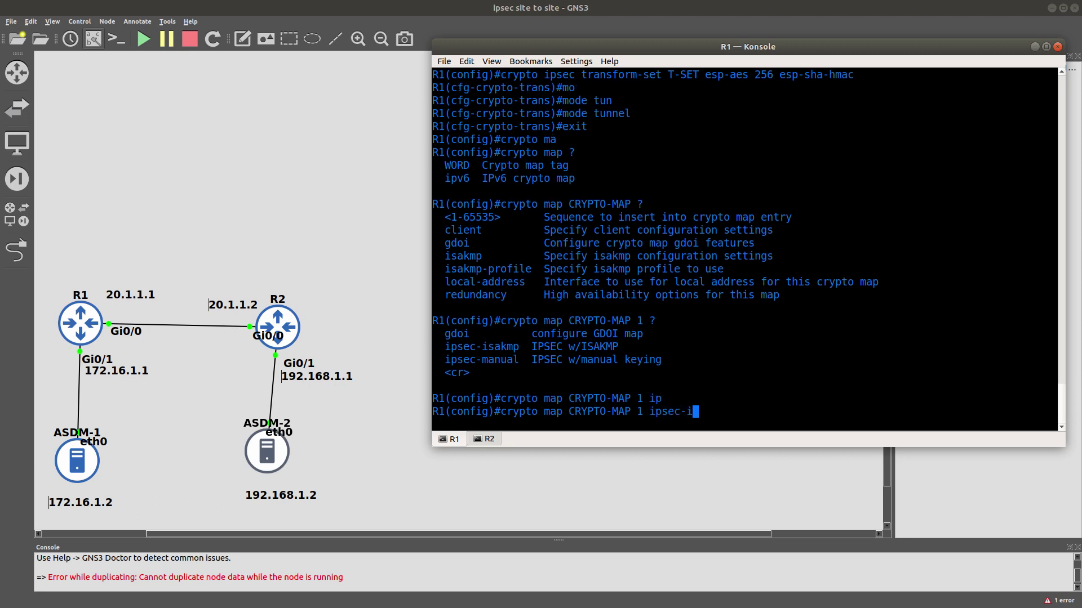
pyautogui.press('Tab')
pyautogui.press('Return')
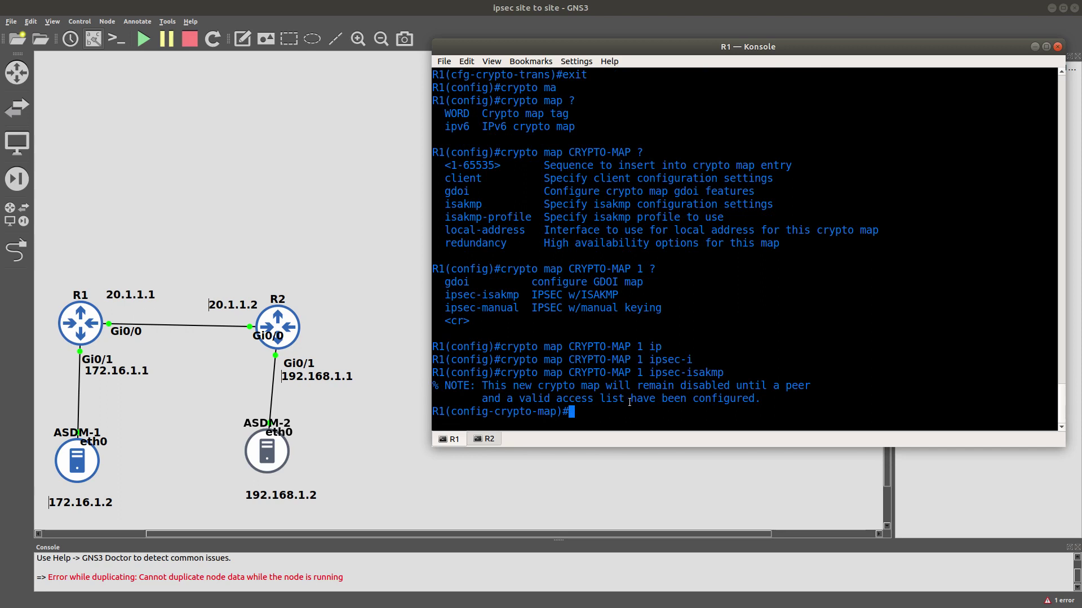
# Exit the crypto map back to global configuration and begin an access-list command.
pyautogui.write('exit')
pyautogui.press('Return')
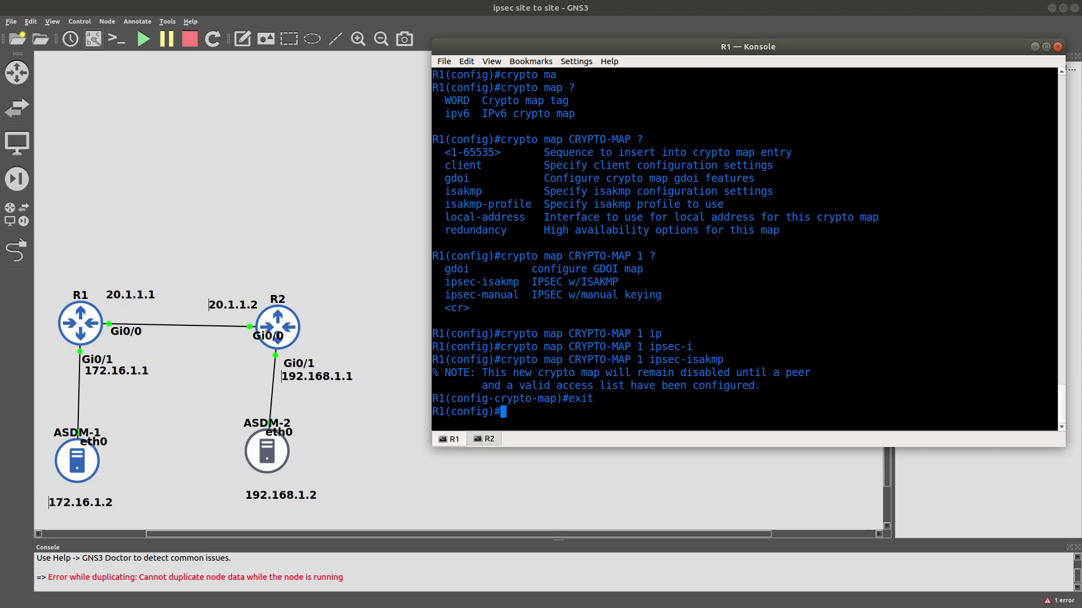
pyautogui.write('acc')
pyautogui.press('Tab')
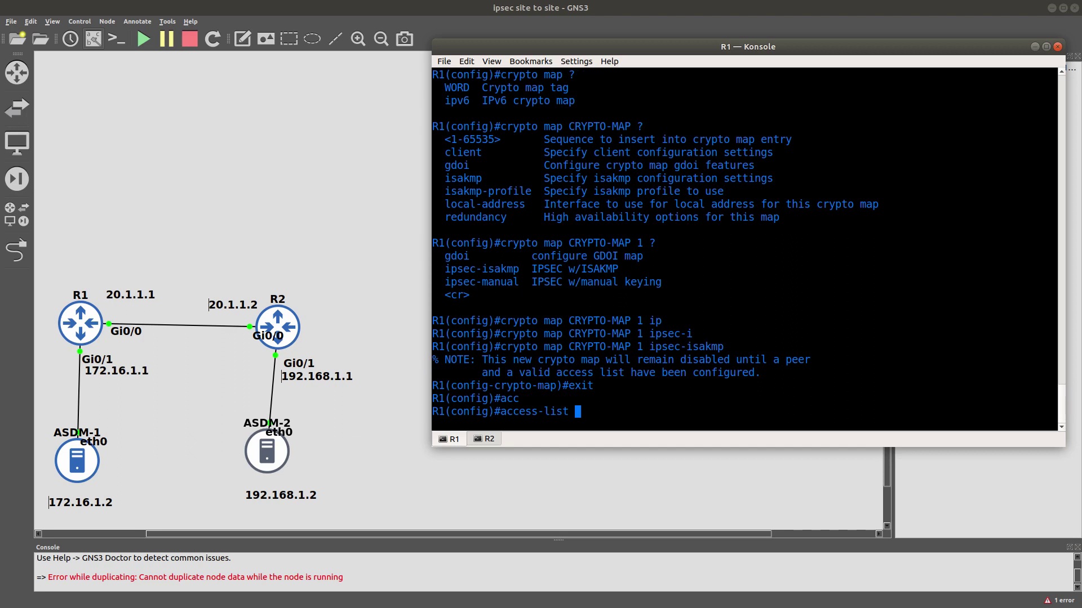
# Add access-list 100 permitting IP from 172.16.1.0 0.0.0.255 to 192.168.1.0 0.0.0.255.
pyautogui.write('100')
pyautogui.write('pe')
pyautogui.press('Tab')
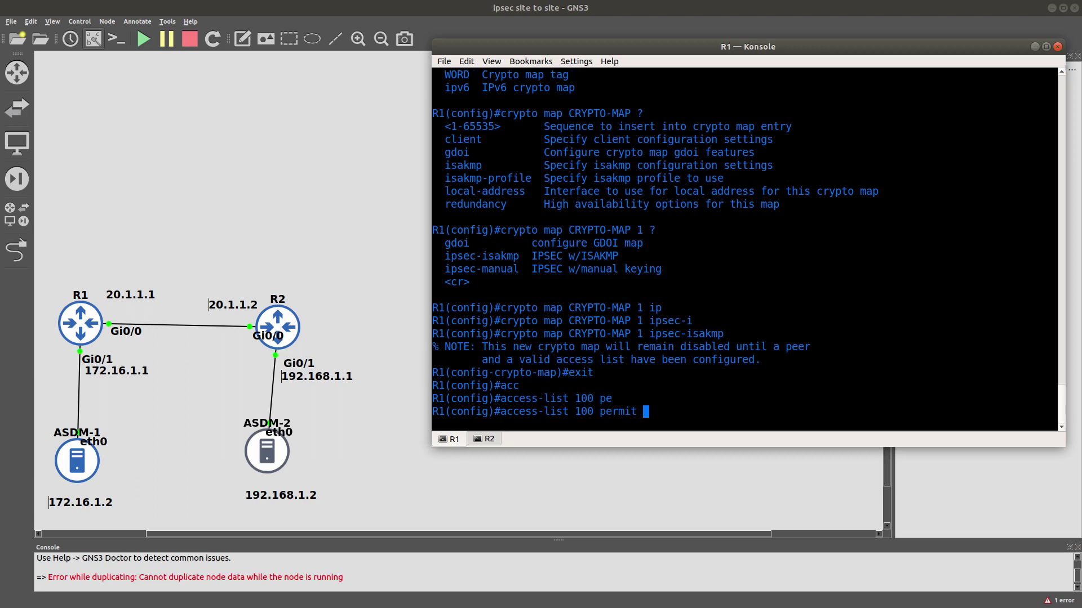
pyautogui.write('ip')
pyautogui.press('Tab')
pyautogui.write('?')
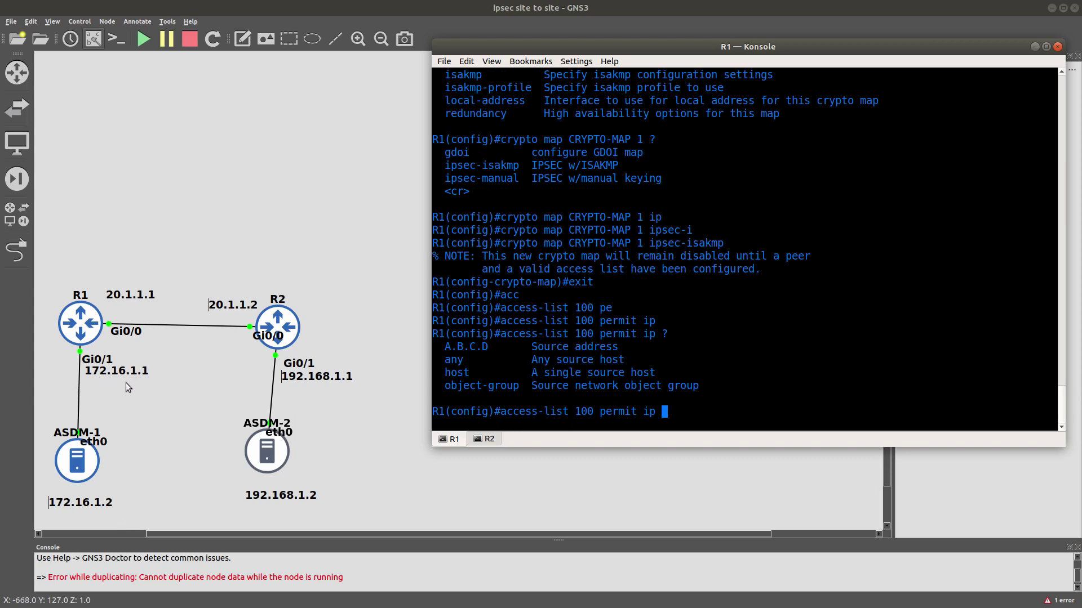
pyautogui.write('172')
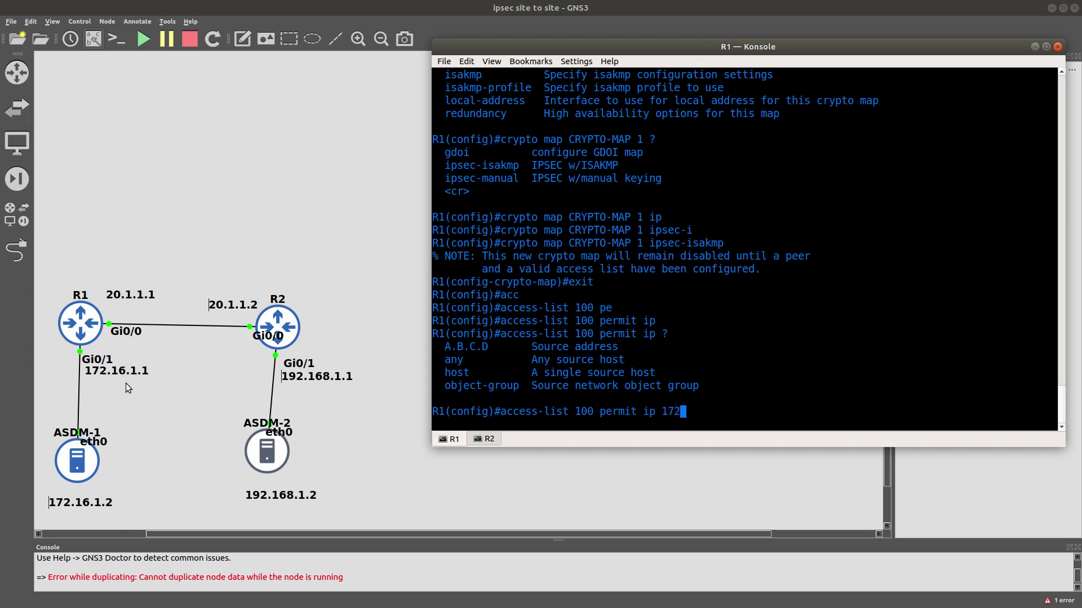
pyautogui.write('.16.1.0 0.0.0.')
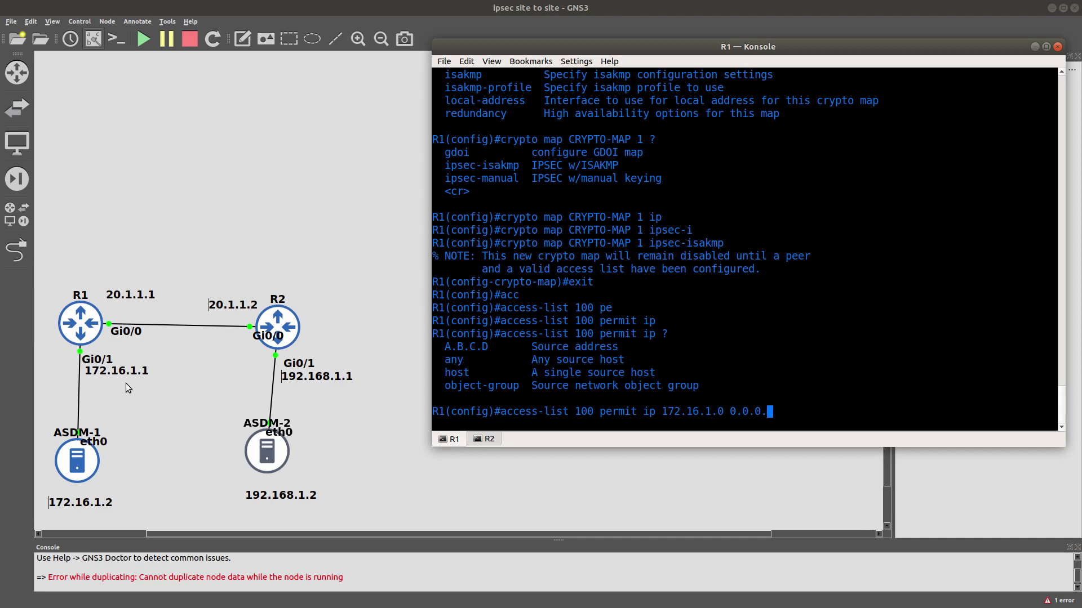
pyautogui.write('255')
pyautogui.write('192.168.1.0 ')
pyautogui.write('.0')
pyautogui.press('BackSpace')
pyautogui.press('BackSpace')
pyautogui.write('0.0.0.')
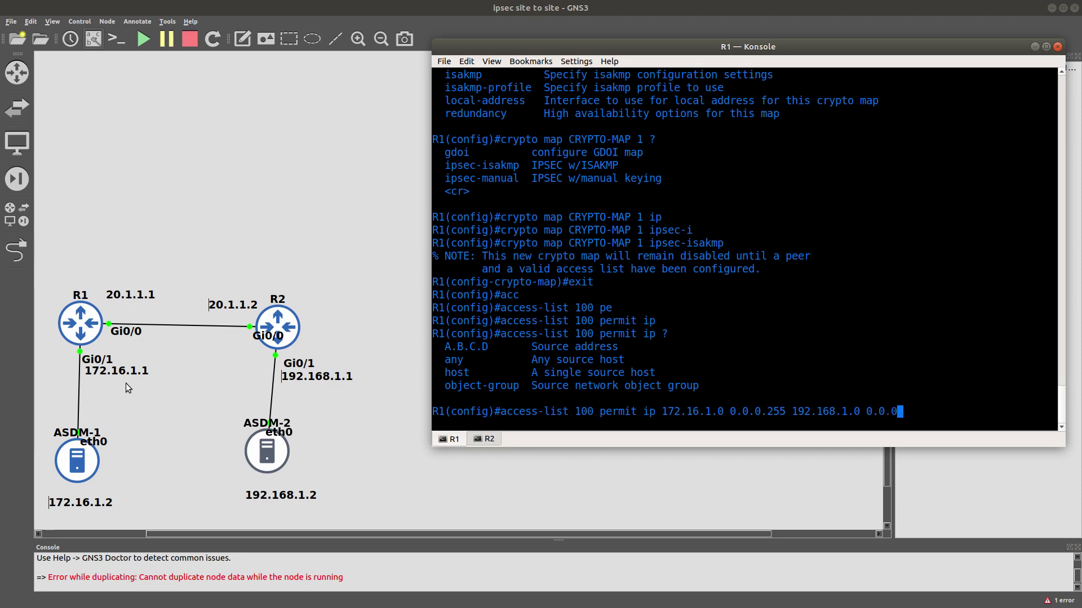
pyautogui.write('255')
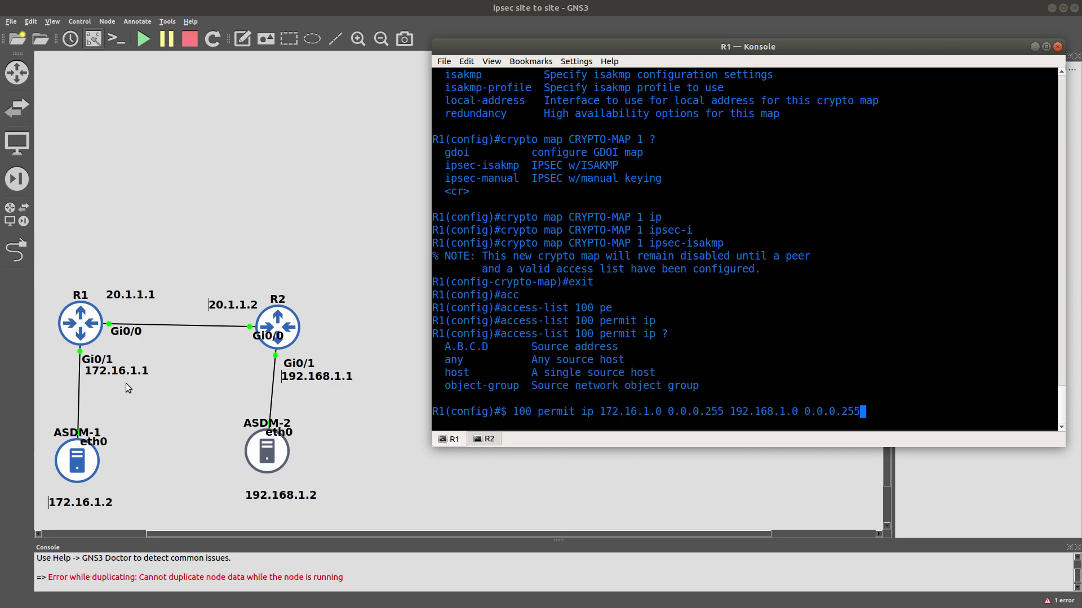
pyautogui.press('Return')
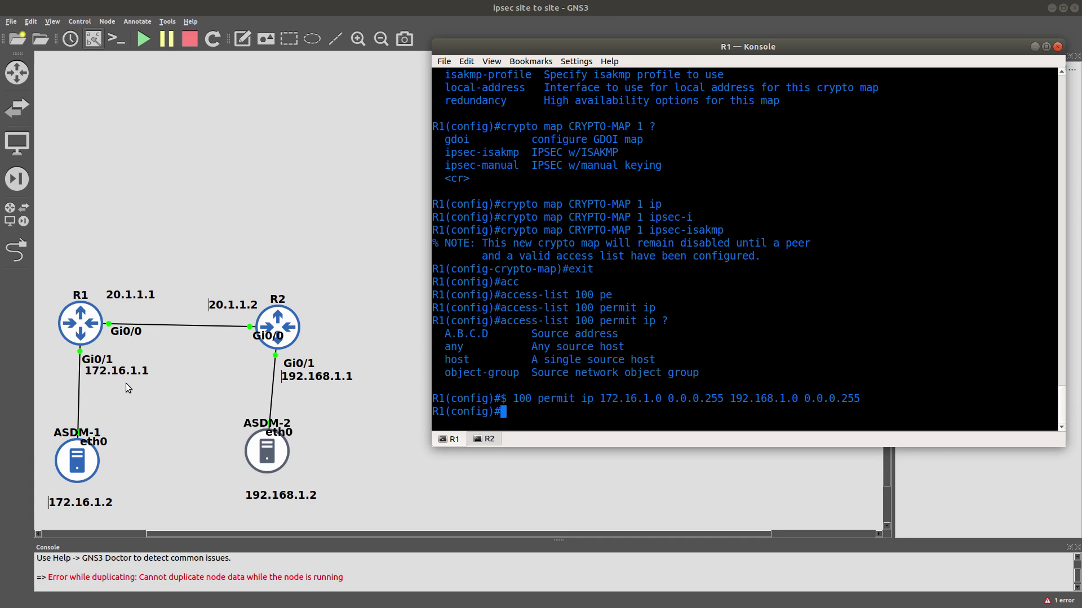
pyautogui.press('Up')
pyautogui.press('Up')
pyautogui.press('Up')
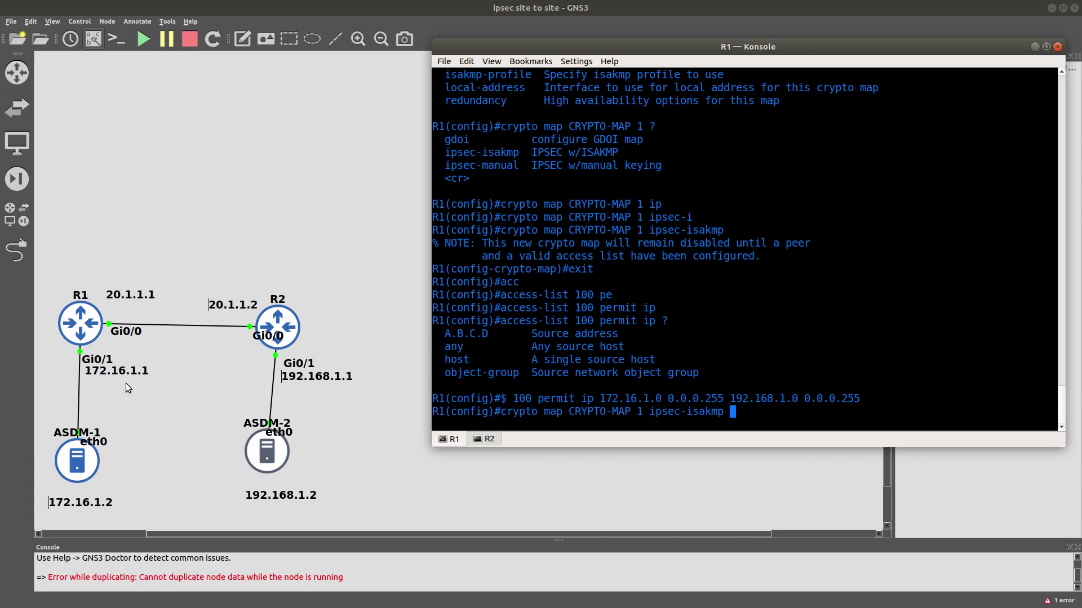
# In crypto map entry 1, set peer 20.1.1.2 and transform set T-SET.
pyautogui.press('Return')
pyautogui.write('set ?')
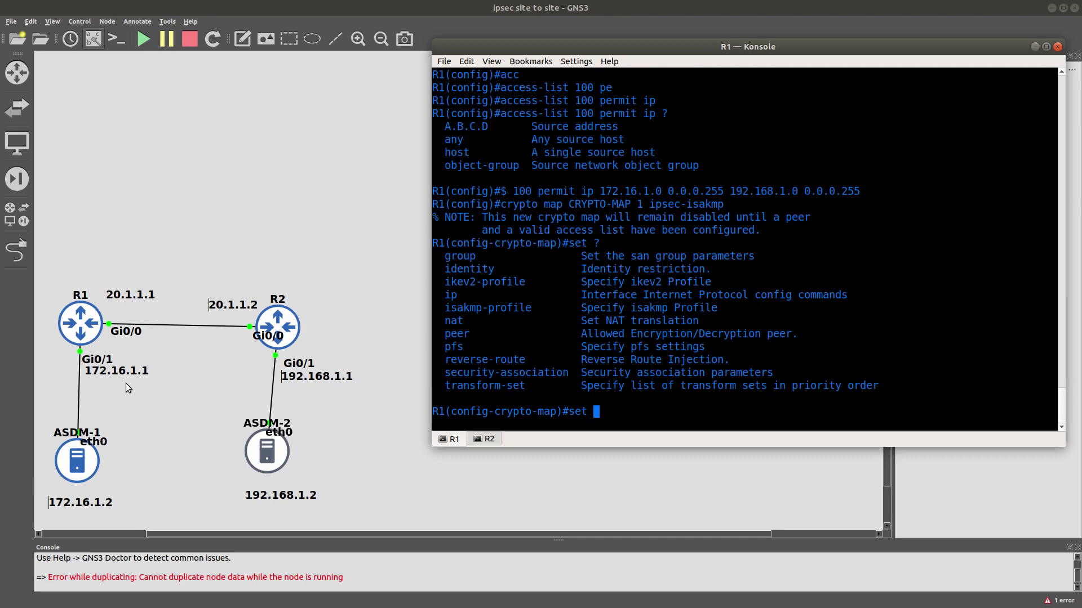
pyautogui.write('pee')
pyautogui.press('Tab')
pyautogui.write('20.1.1.2')
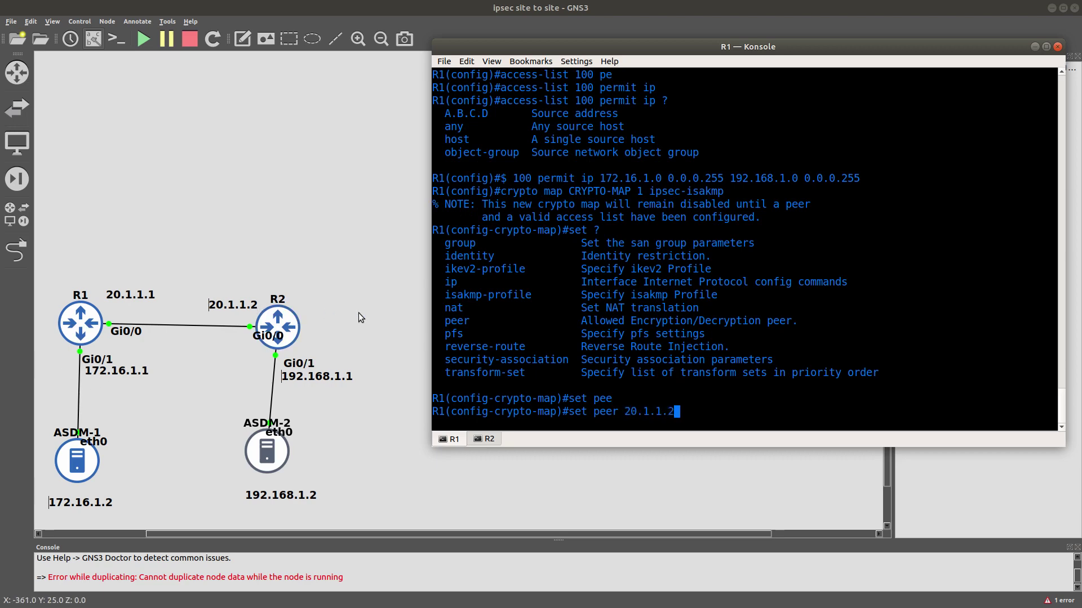
pyautogui.press('Return')
pyautogui.write('set ')
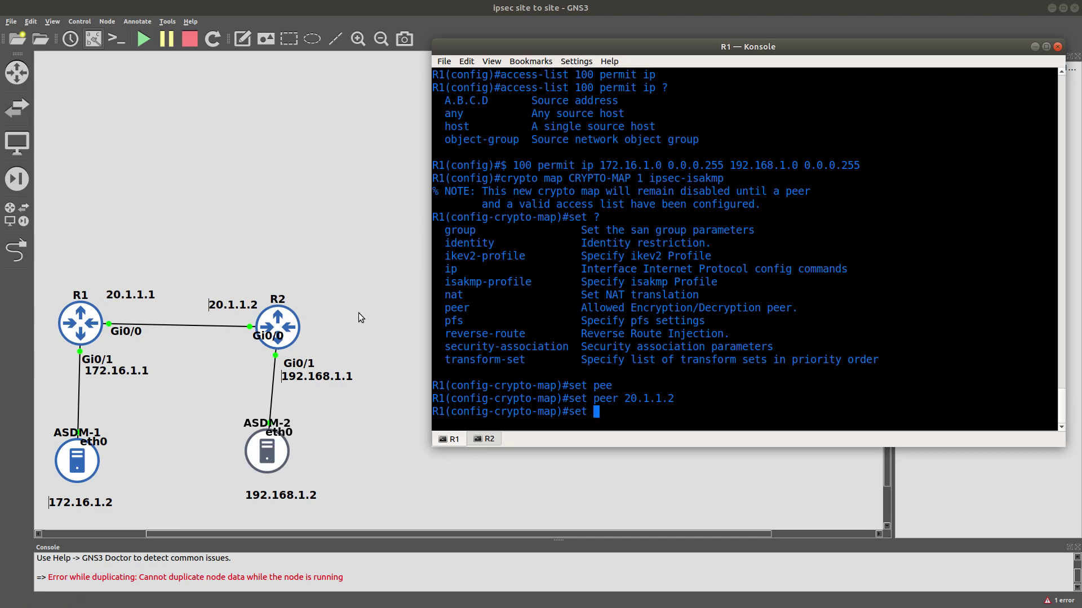
pyautogui.write('?')
pyautogui.write('tr')
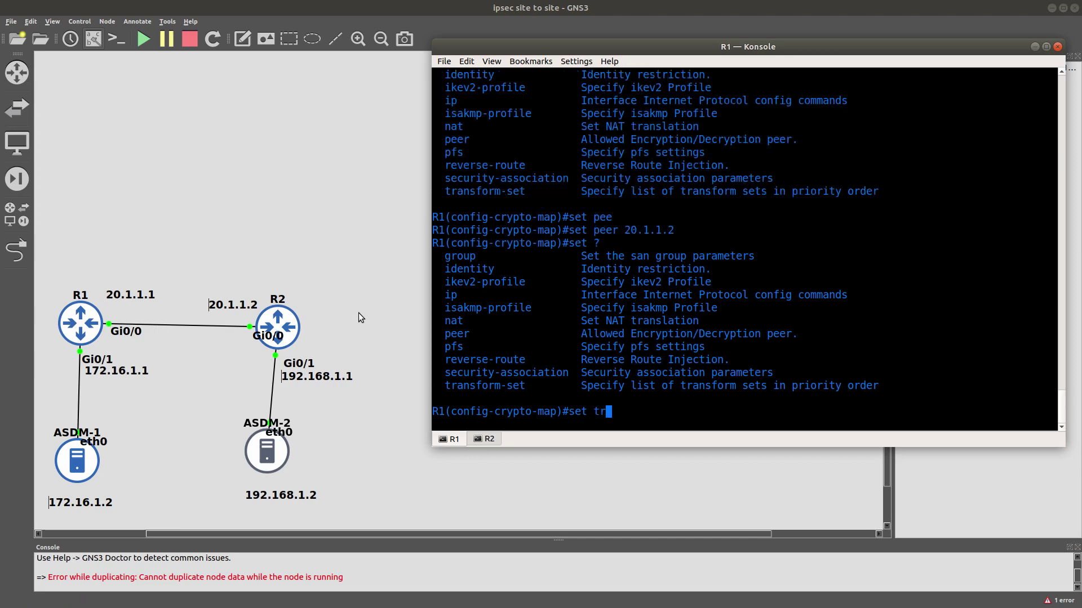
pyautogui.press('Tab')
pyautogui.write('T-SET')
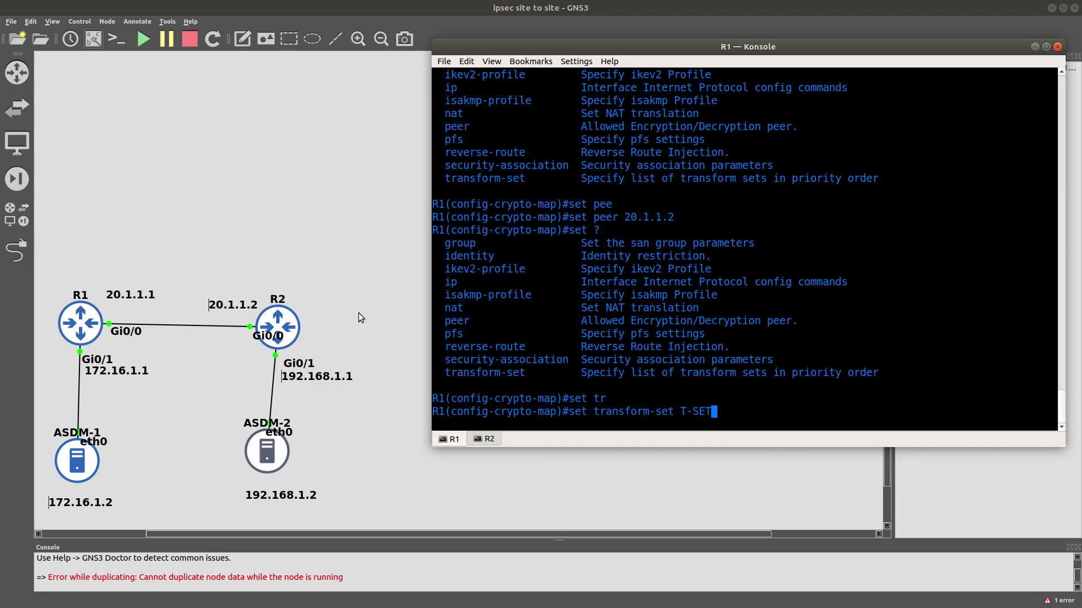
pyautogui.press('Return')
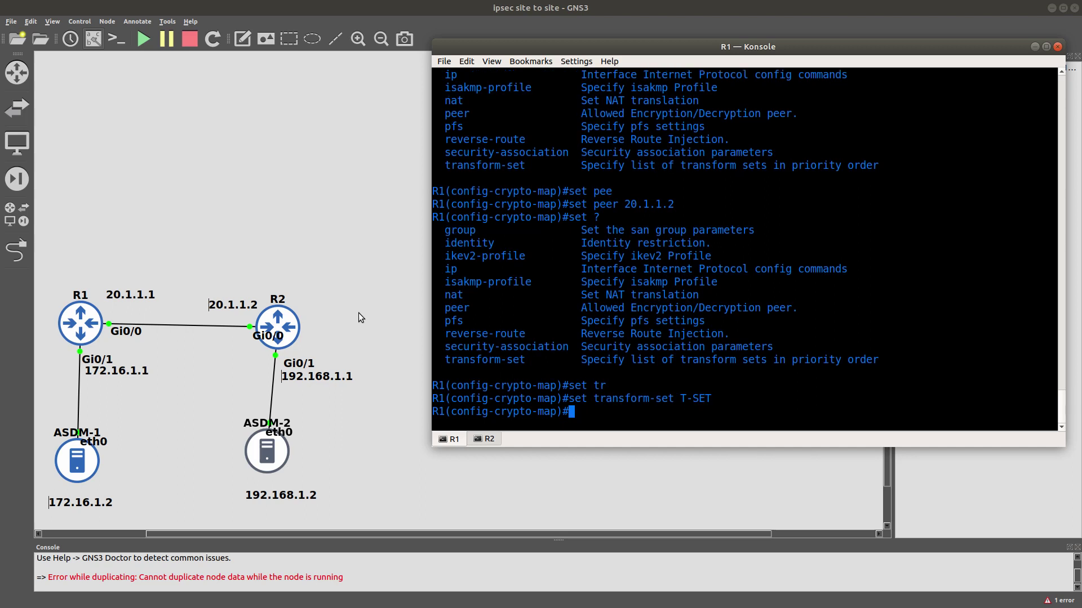
# Make the crypto map match traffic against access list 100.
pyautogui.write('mat')
pyautogui.press('Tab')
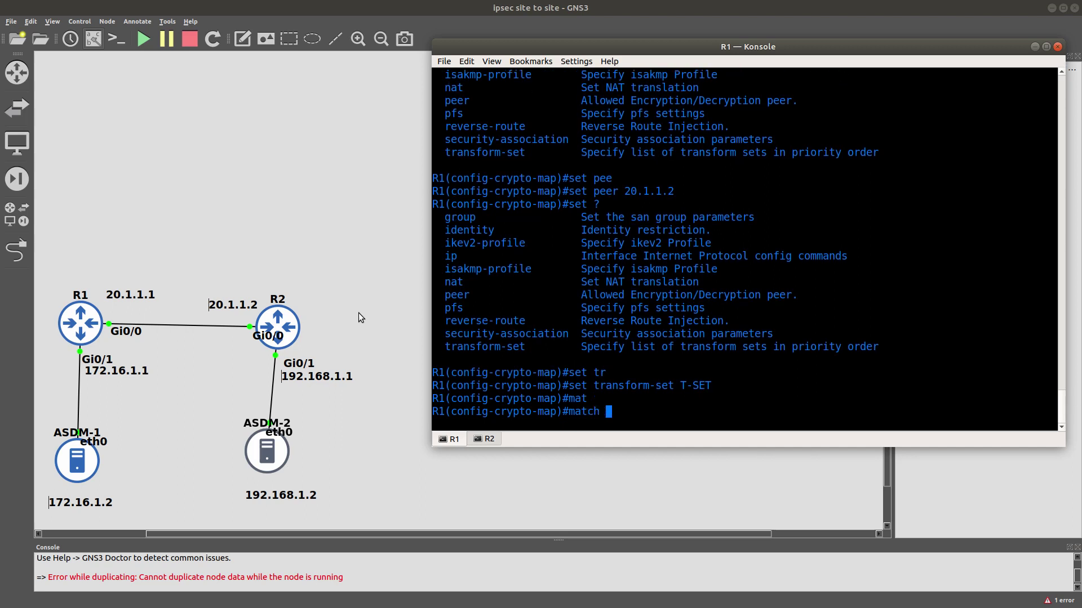
pyautogui.write('add')
pyautogui.press('Tab')
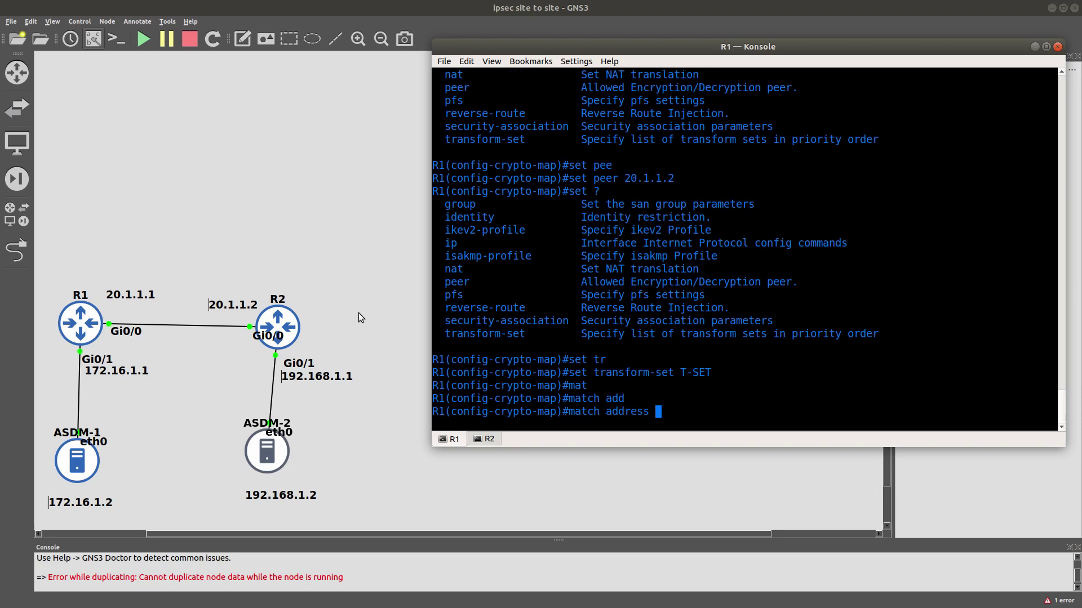
pyautogui.write('100')
pyautogui.press('Return')
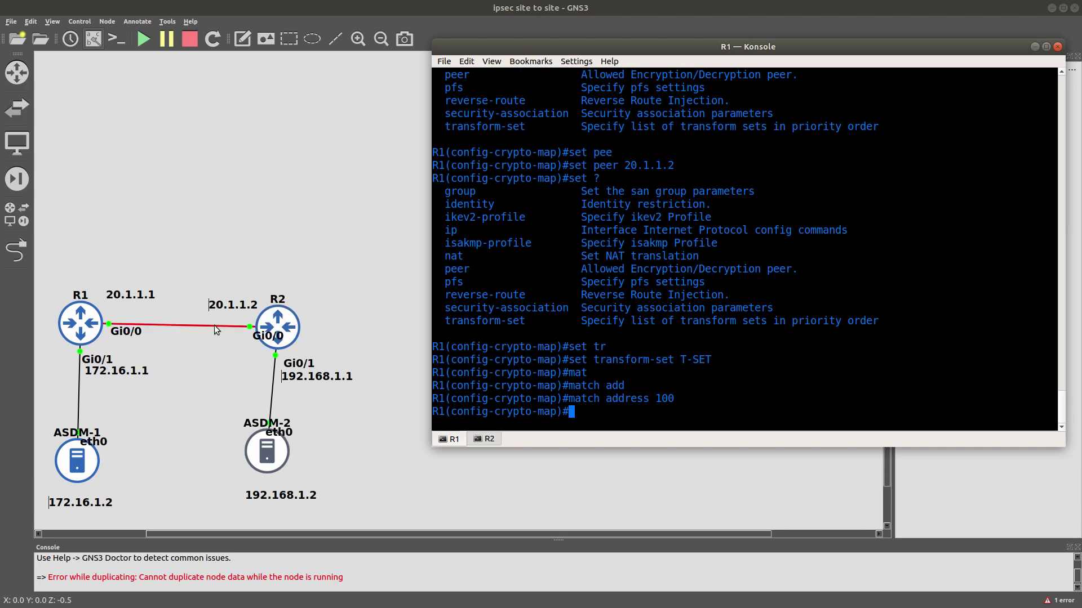
pyautogui.write('int g0/0')
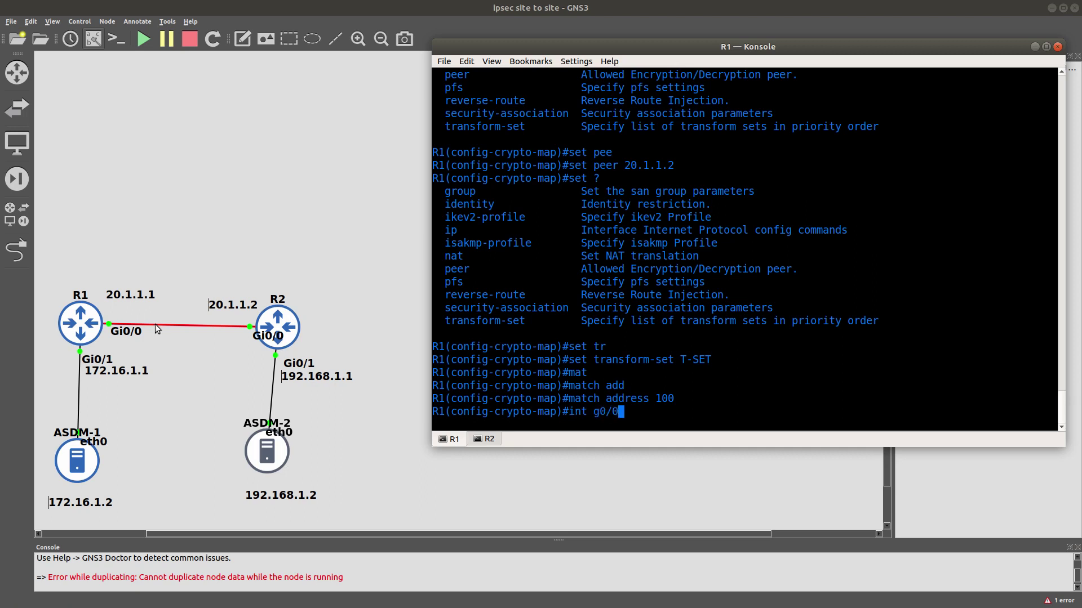
# Apply crypto map CRYPTO-MAP to interface Gi0/0, pasting the copied map name.
pyautogui.press('Return')
pyautogui.write('cryo')
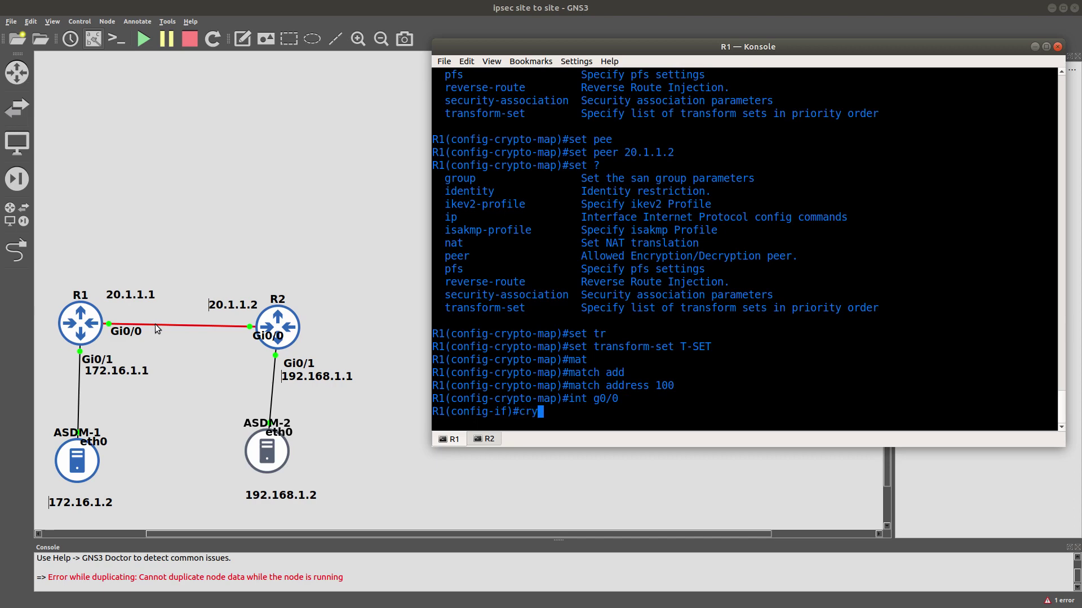
pyautogui.press('Tab')
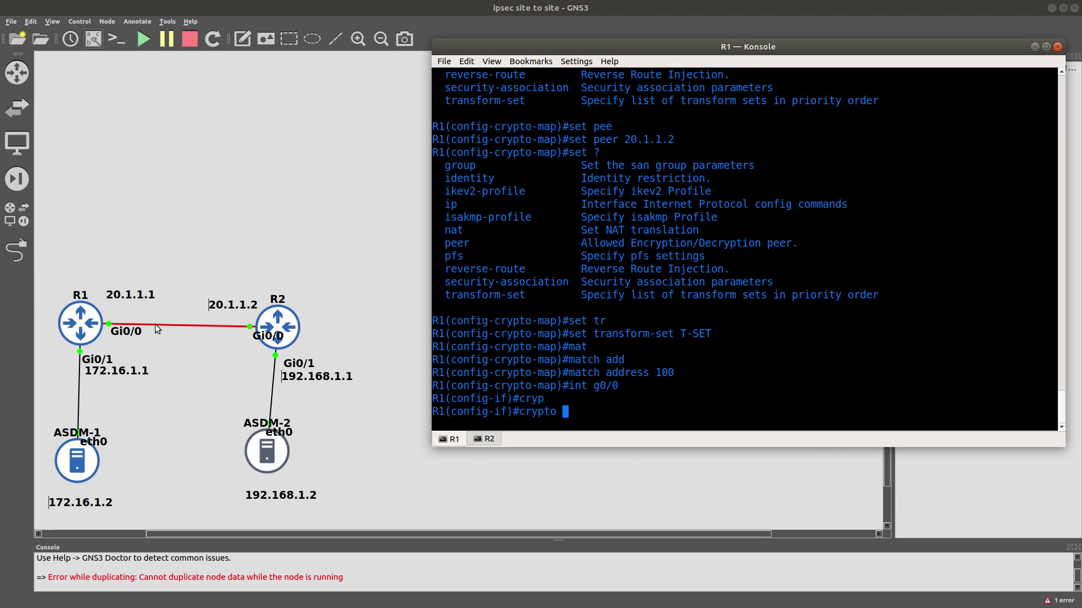
pyautogui.write('?')
pyautogui.write('m')
pyautogui.press('Tab')
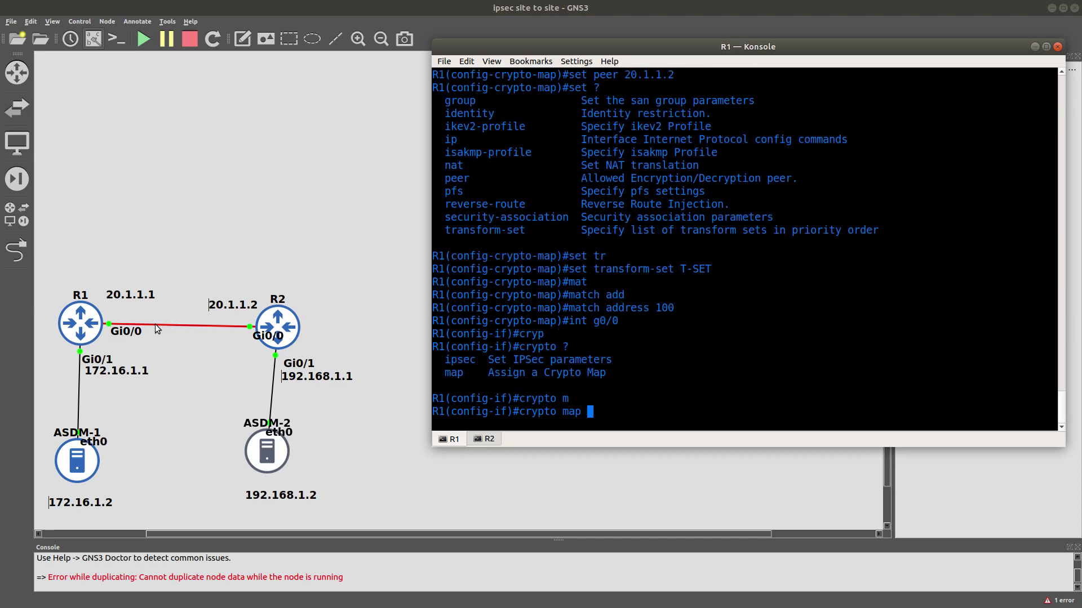
pyautogui.scroll(11, 640, 288)
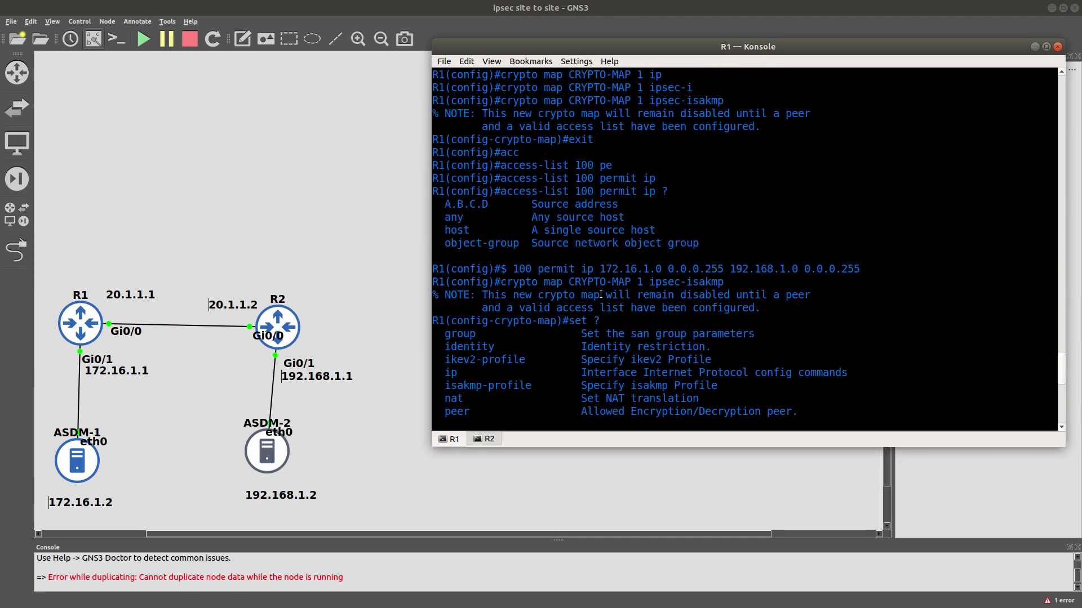
pyautogui.scroll(1, 600, 295)
pyautogui.doubleClick(602, 319)
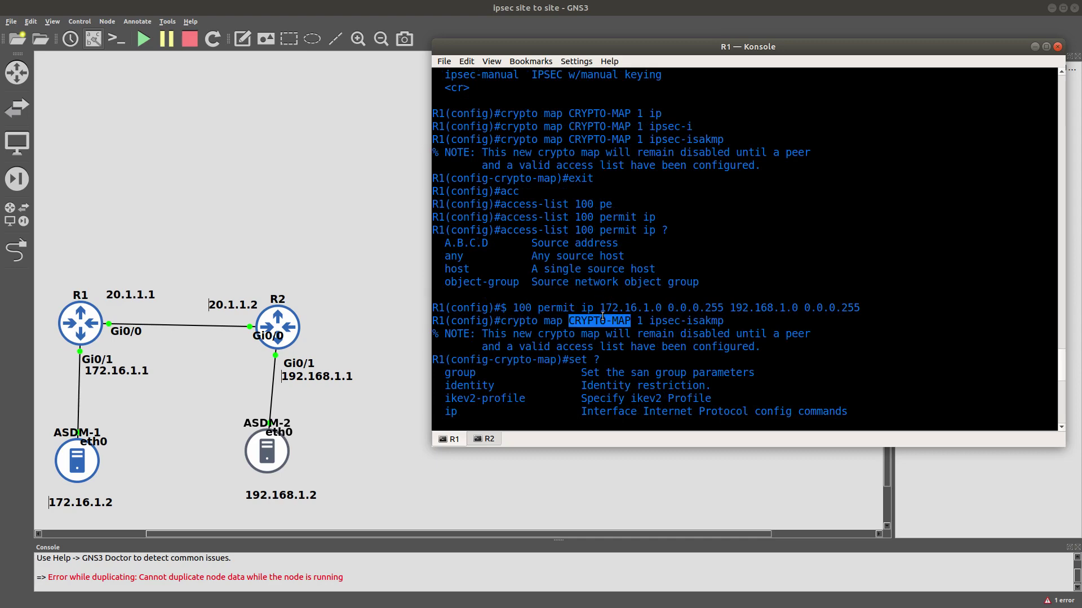
pyautogui.rightClick(602, 317)
pyautogui.click(620, 318)
pyautogui.scroll(-8, 600, 332)
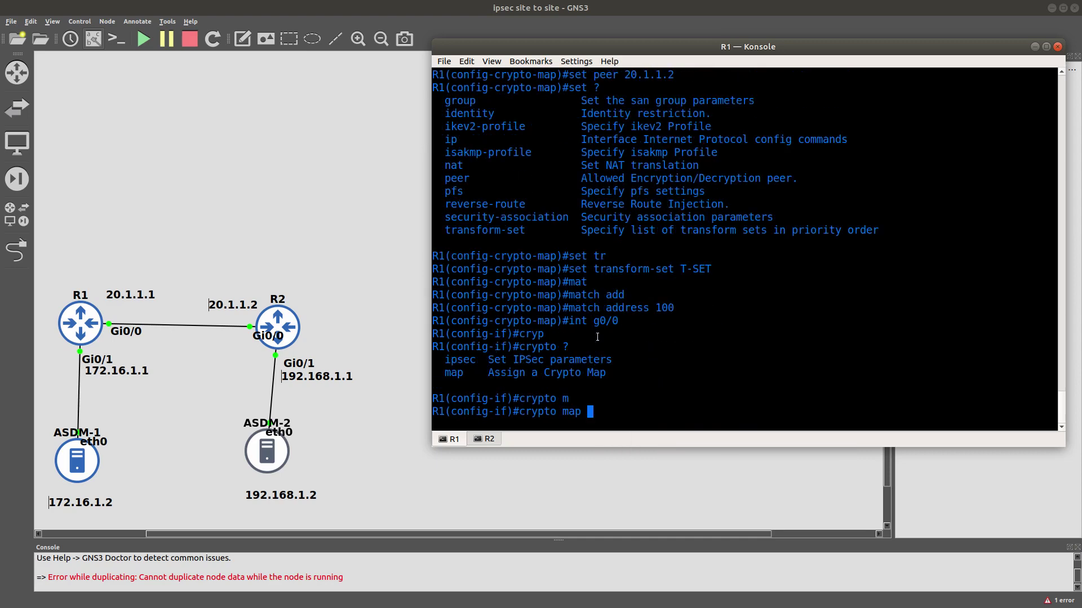
pyautogui.rightClick(601, 341)
pyautogui.click(626, 359)
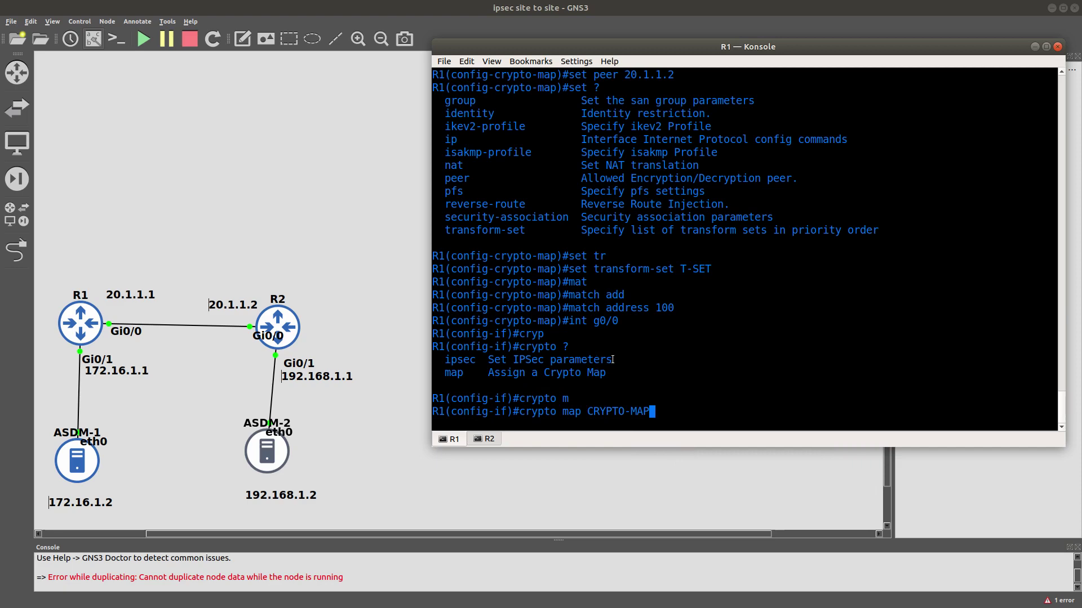
pyautogui.press('Return')
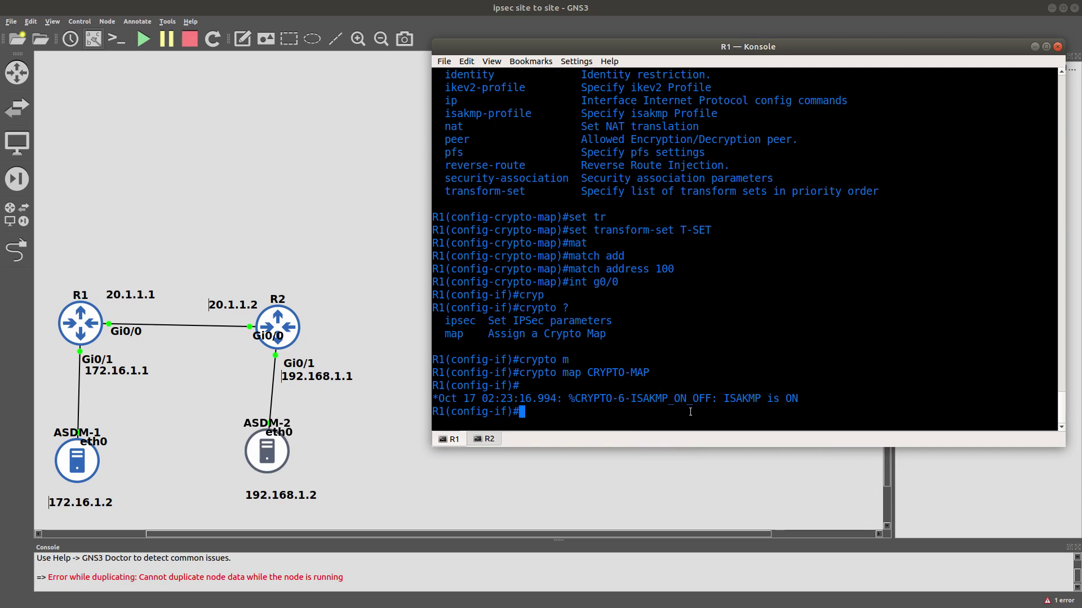
# Leave configuration mode and save R1's configuration with 'wr'.
pyautogui.write('end')
pyautogui.press('Return')
pyautogui.write('wr')
pyautogui.press('Return')
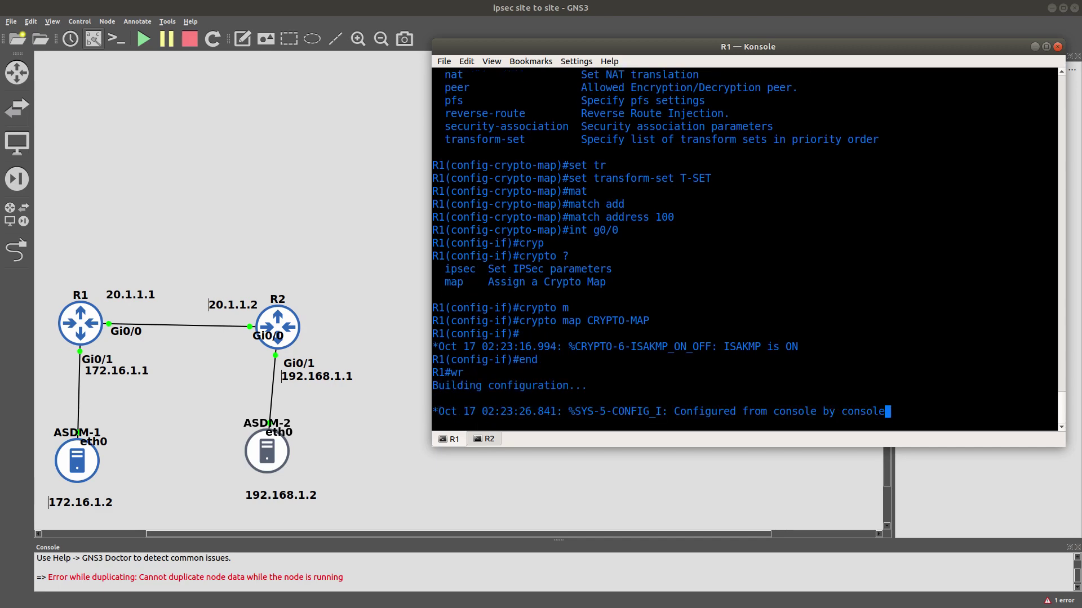
# On R2, leave interface configuration and create crypto isakmp policy 1.
pyautogui.click(487, 439)
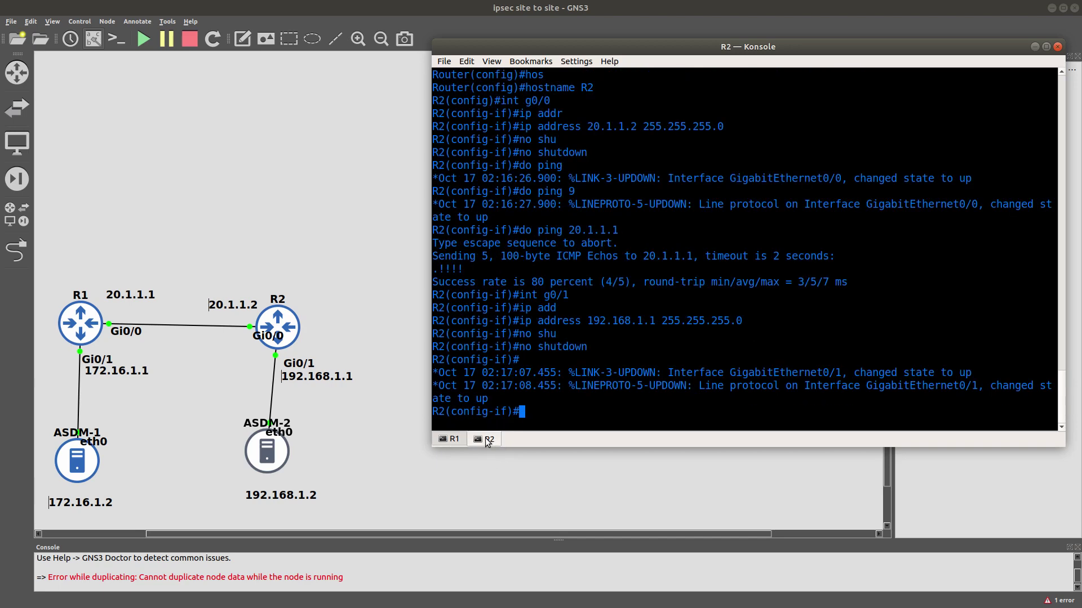
pyautogui.write('exit')
pyautogui.press('Return')
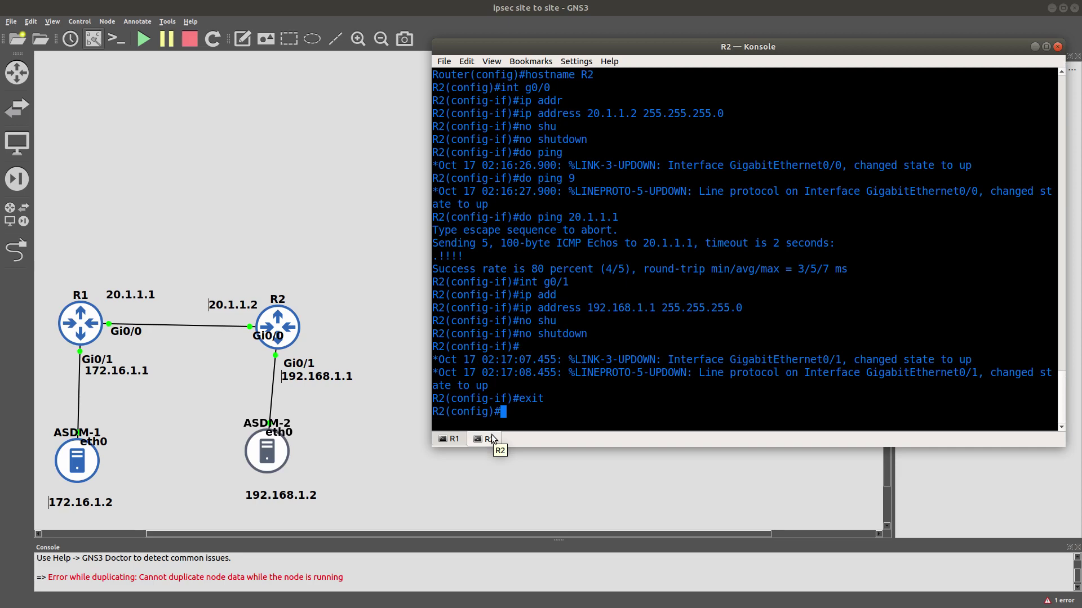
pyautogui.write('cry')
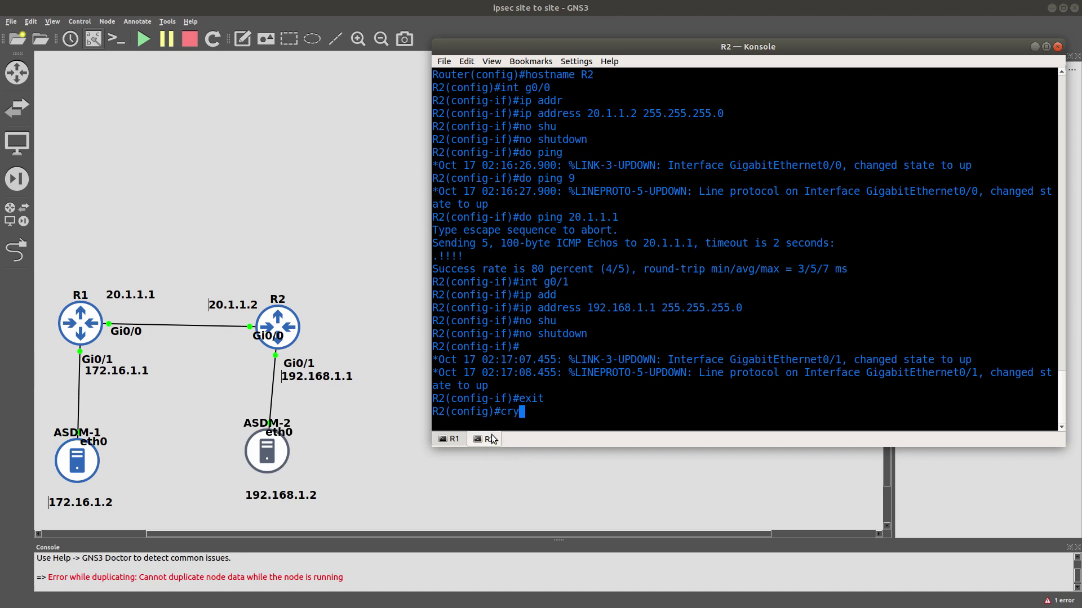
pyautogui.press('Tab')
pyautogui.write('is')
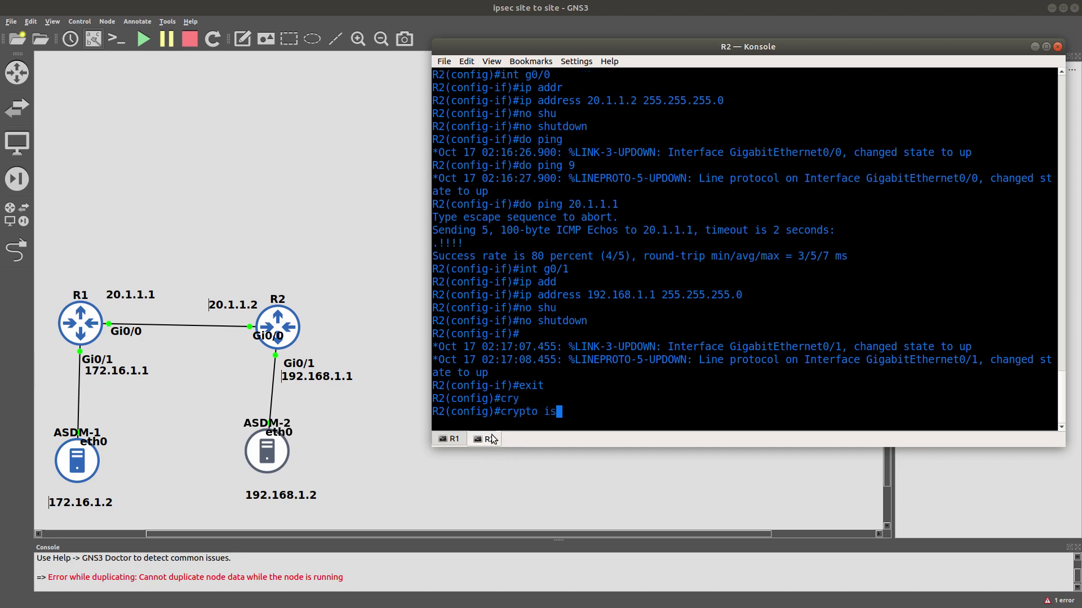
pyautogui.press('Tab')
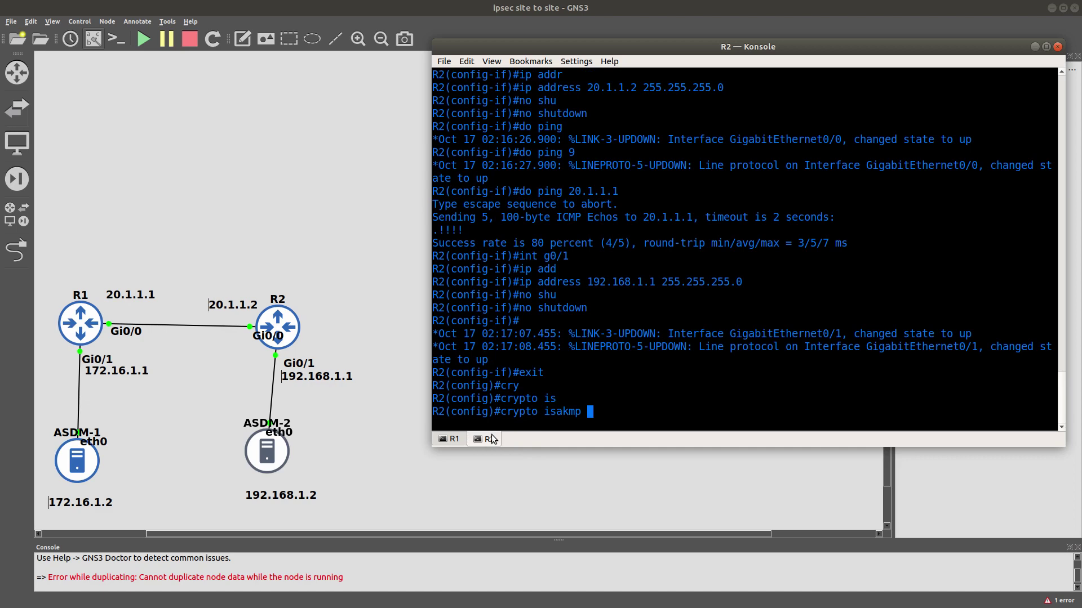
pyautogui.write('po')
pyautogui.press('Tab')
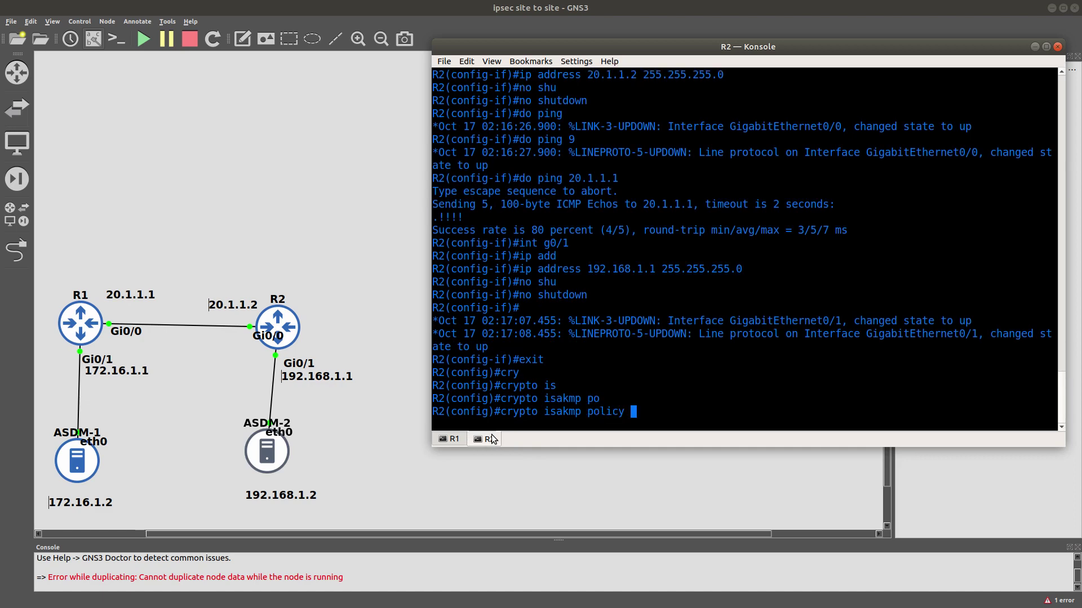
pyautogui.write('1')
pyautogui.press('Return')
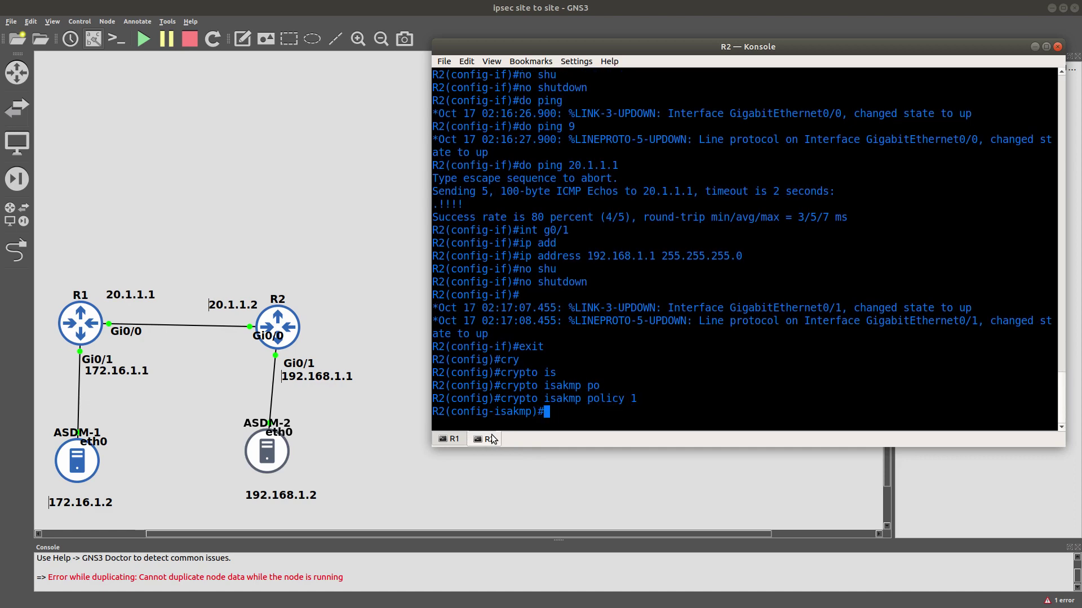
# On R1, run 'show crypto map' to display the crypto map details.
pyautogui.click(454, 438)
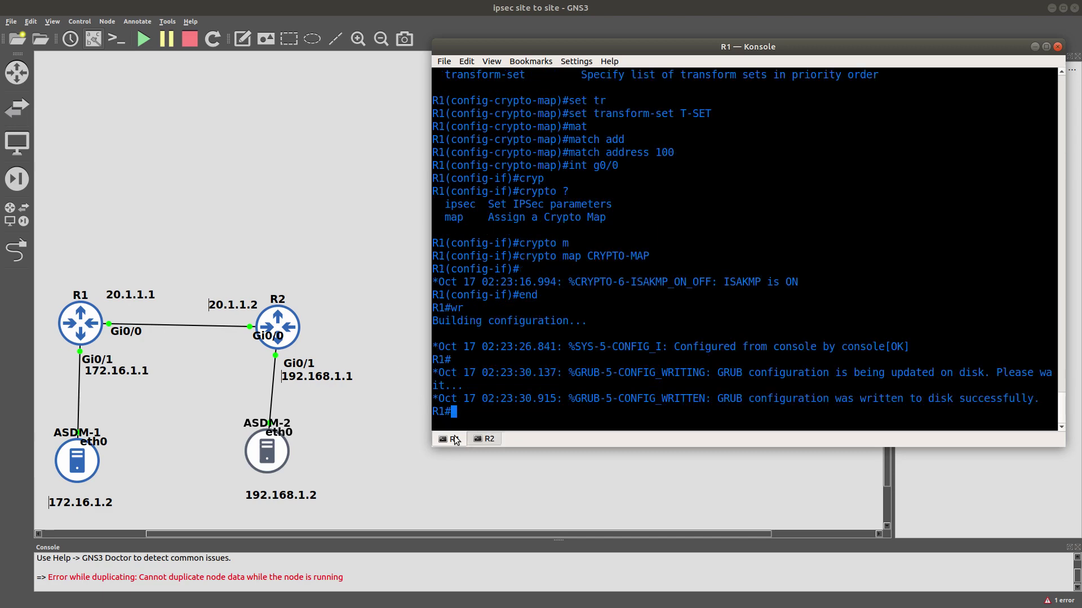
pyautogui.write('show cryp')
pyautogui.press('Tab')
pyautogui.write('?')
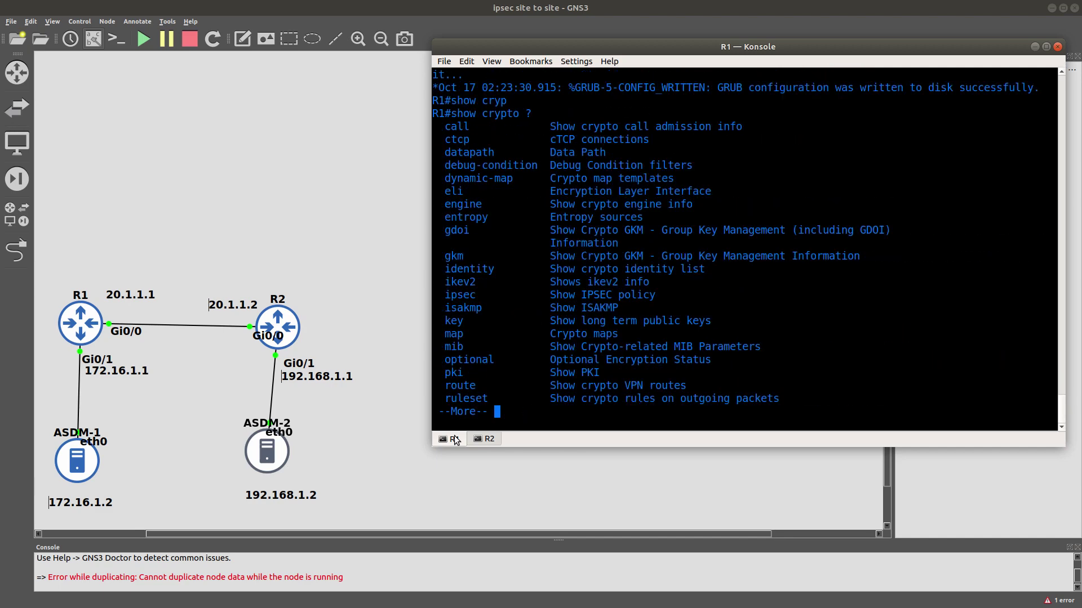
pyautogui.write('q')
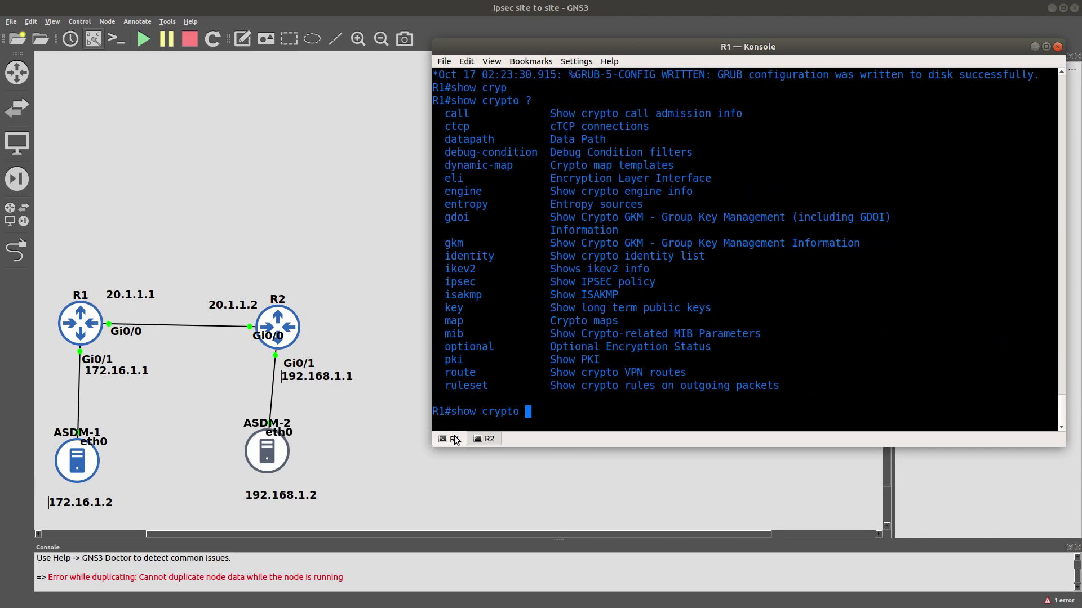
pyautogui.write('ma')
pyautogui.press('Tab')
pyautogui.press('Return')
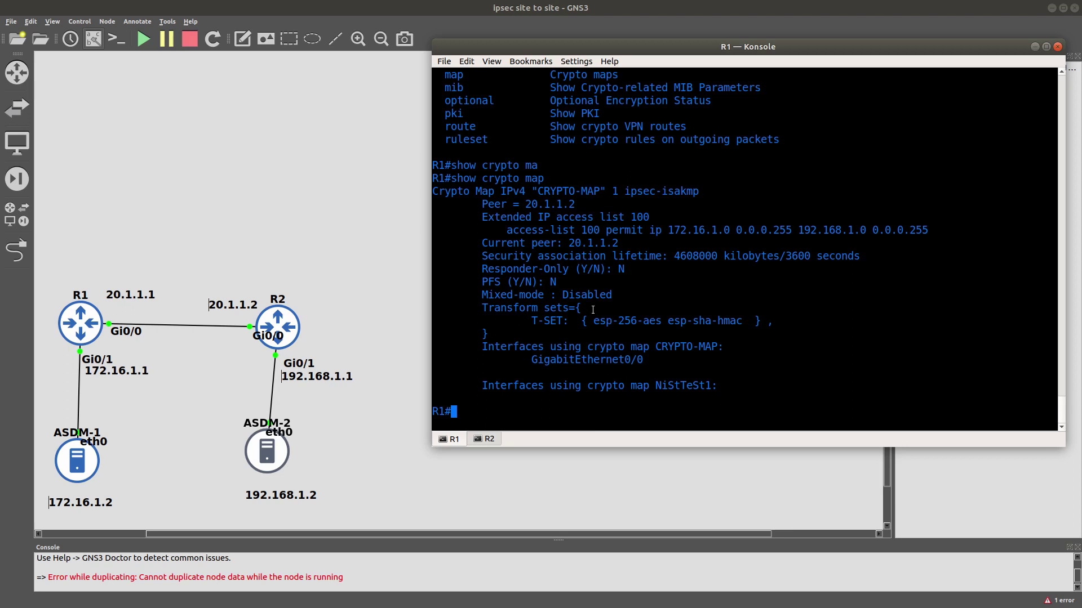
# Run 'show crypto isakmp' on R1 to list its ISAKMP report options.
pyautogui.write('a')
pyautogui.press('BackSpace')
pyautogui.write('sho')
pyautogui.write('q')
pyautogui.press('BackSpace')
pyautogui.press('BackSpace')
pyautogui.write('w isa')
pyautogui.press('Tab')
pyautogui.press('BackSpace')
pyautogui.press('BackSpace')
pyautogui.press('BackSpace')
pyautogui.write('cry')
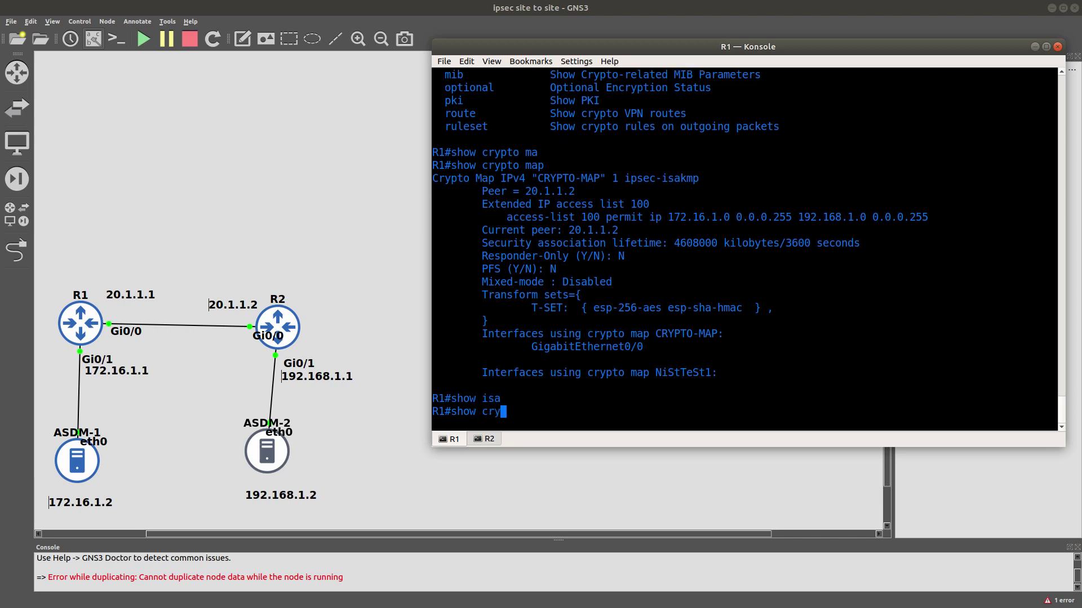
pyautogui.press('Tab')
pyautogui.write('is')
pyautogui.press('Tab')
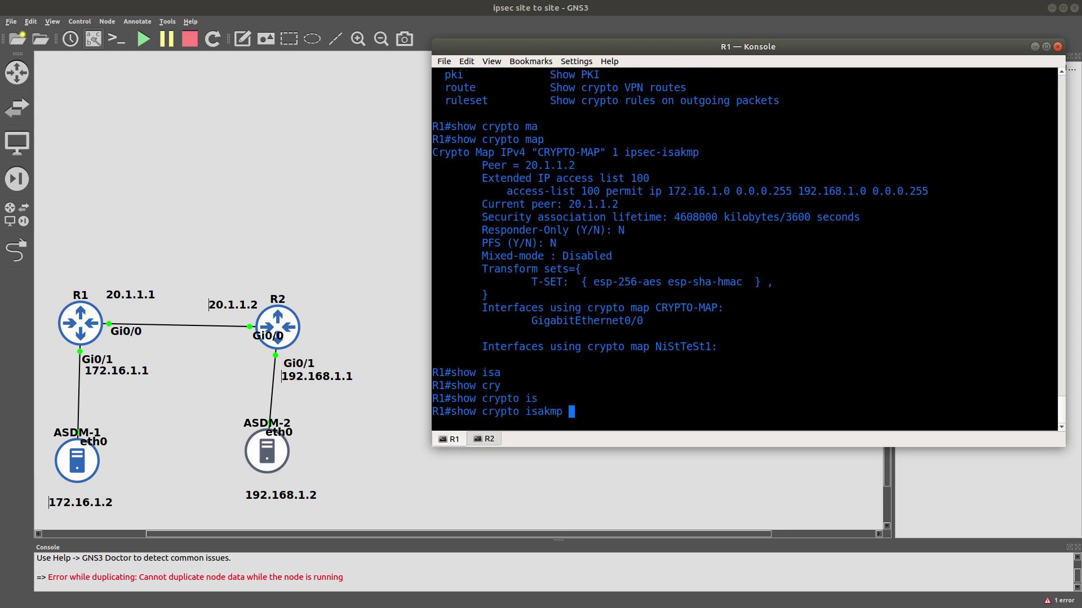
pyautogui.press('Return')
pyautogui.press('Up')
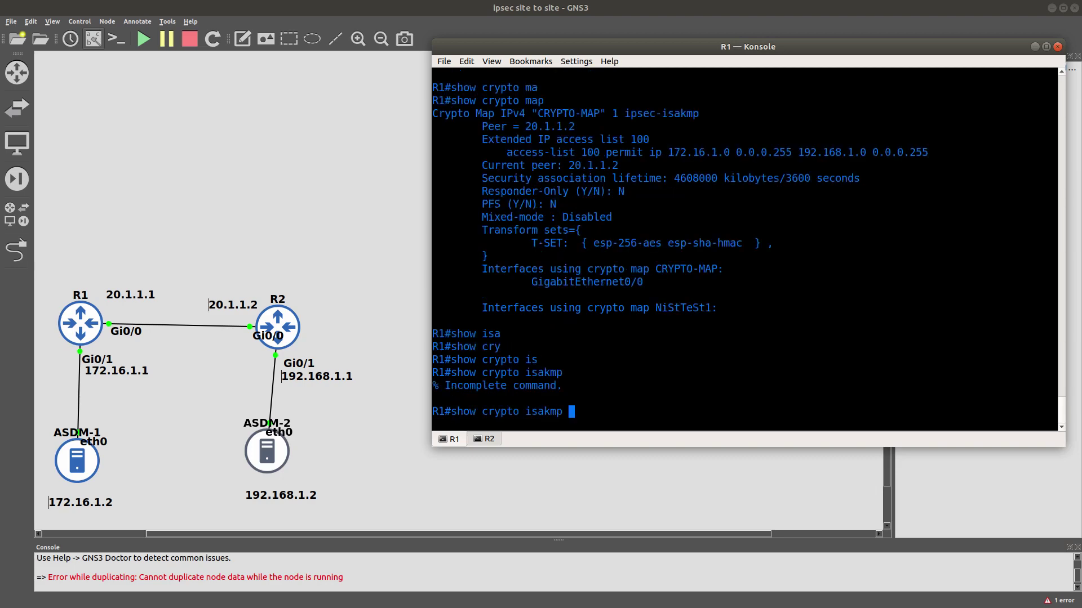
# Display R1's ISAKMP policy and highlight its triple DES encryption.
pyautogui.write('?')
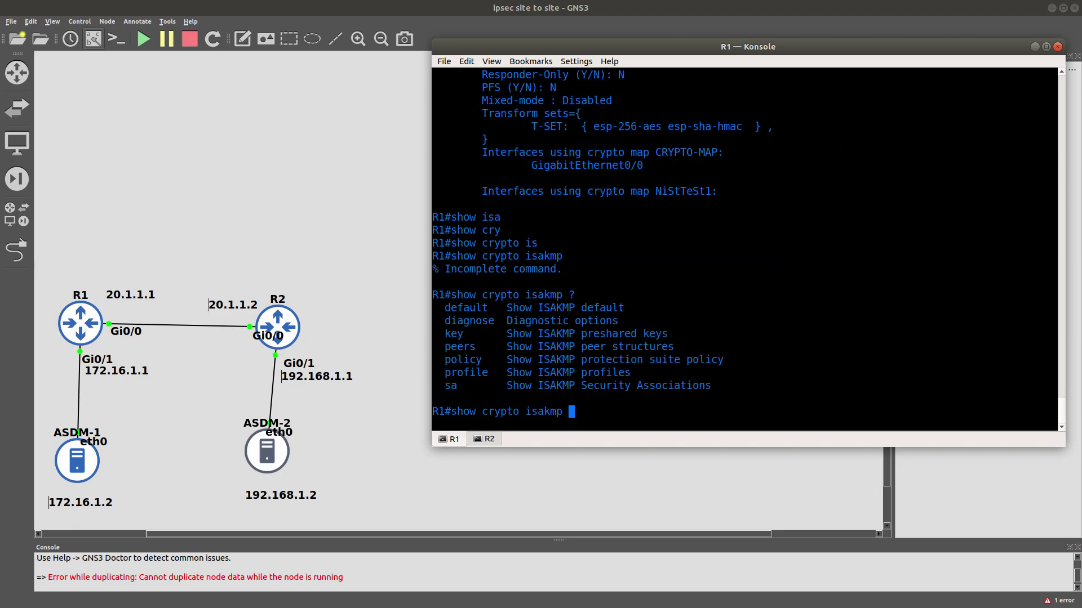
pyautogui.write('po')
pyautogui.press('Tab')
pyautogui.press('Return')
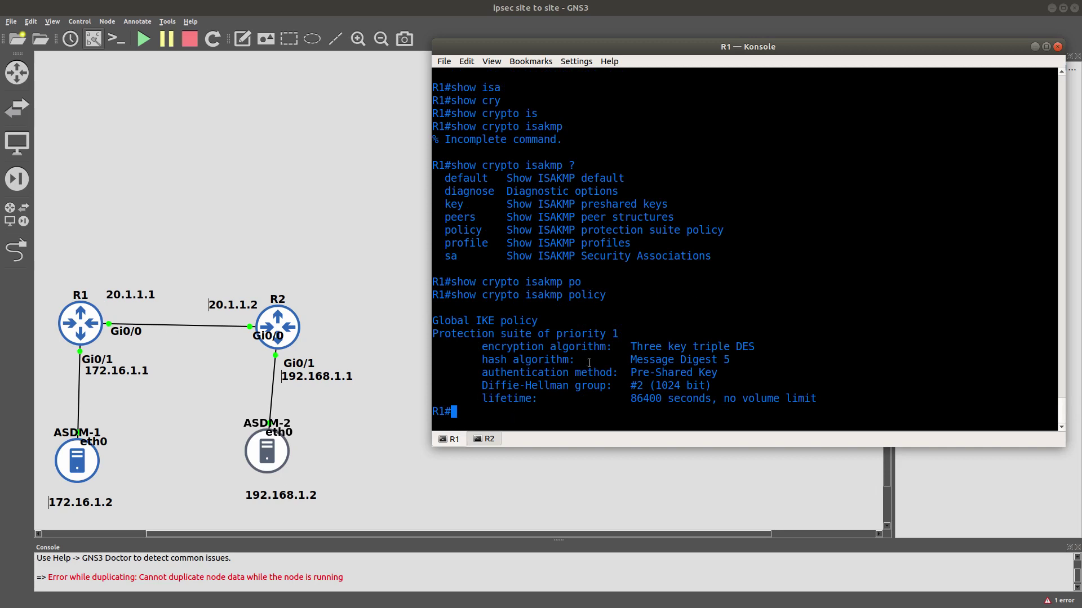
pyautogui.doubleClick(512, 343)
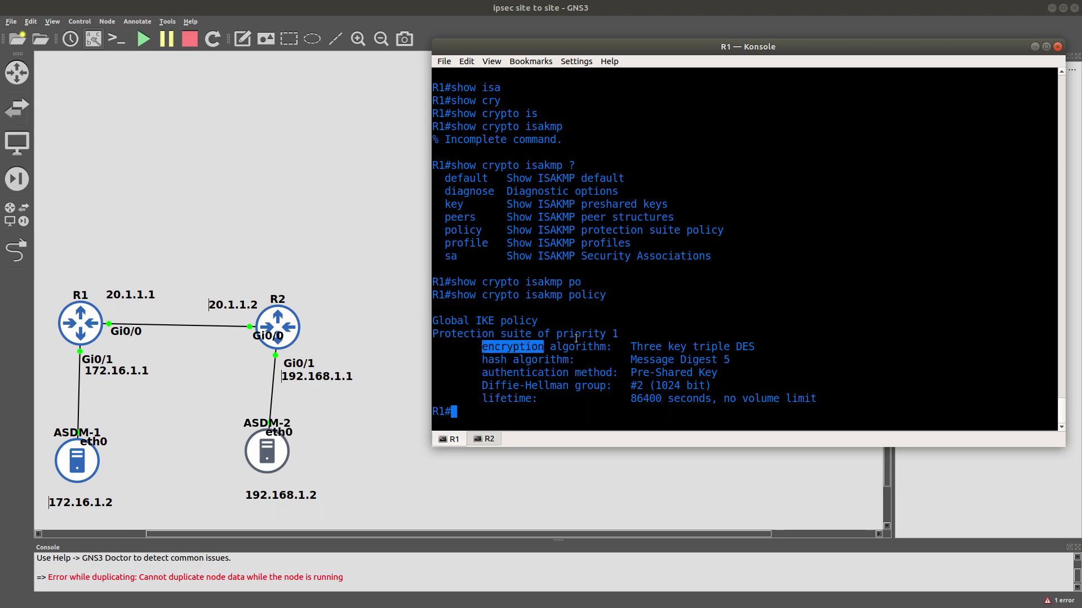
pyautogui.doubleClick(745, 343)
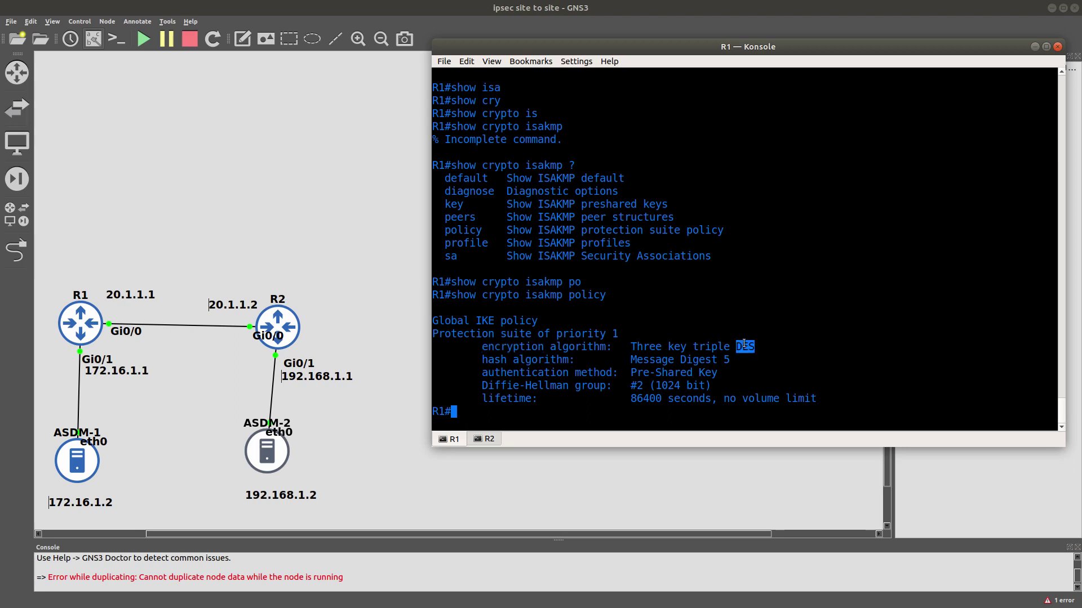
pyautogui.doubleClick(707, 340)
pyautogui.tripleClick(707, 345)
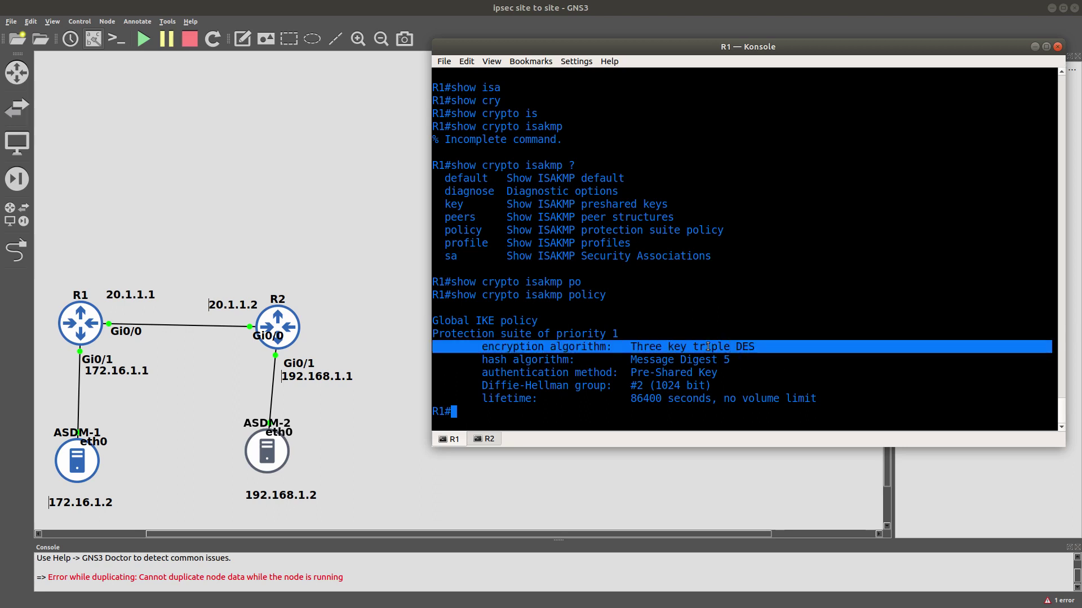
# Highlight the MD5 hash, pre-shared key and group 2 values, then switch to R2's console.
pyautogui.click(663, 361)
pyautogui.doubleClick(663, 360)
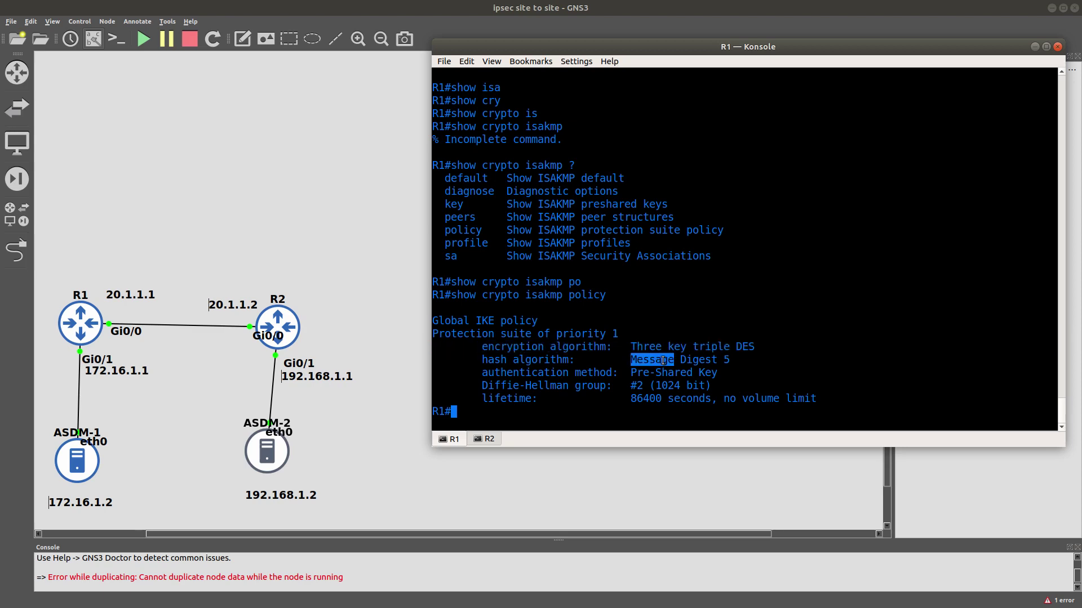
pyautogui.doubleClick(699, 360)
pyautogui.doubleClick(665, 374)
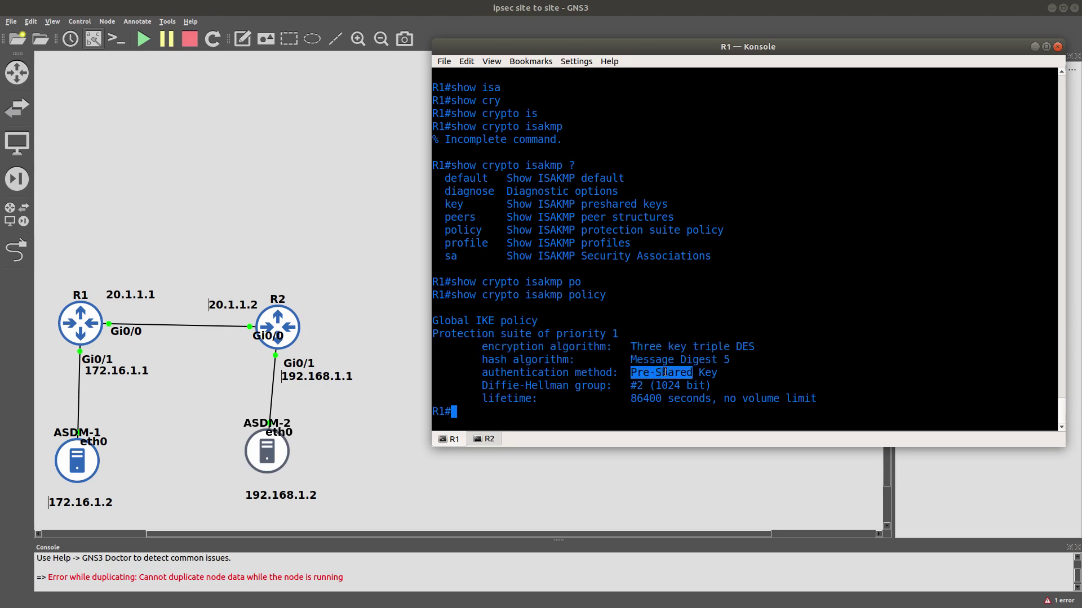
pyautogui.doubleClick(636, 385)
pyautogui.click(592, 405)
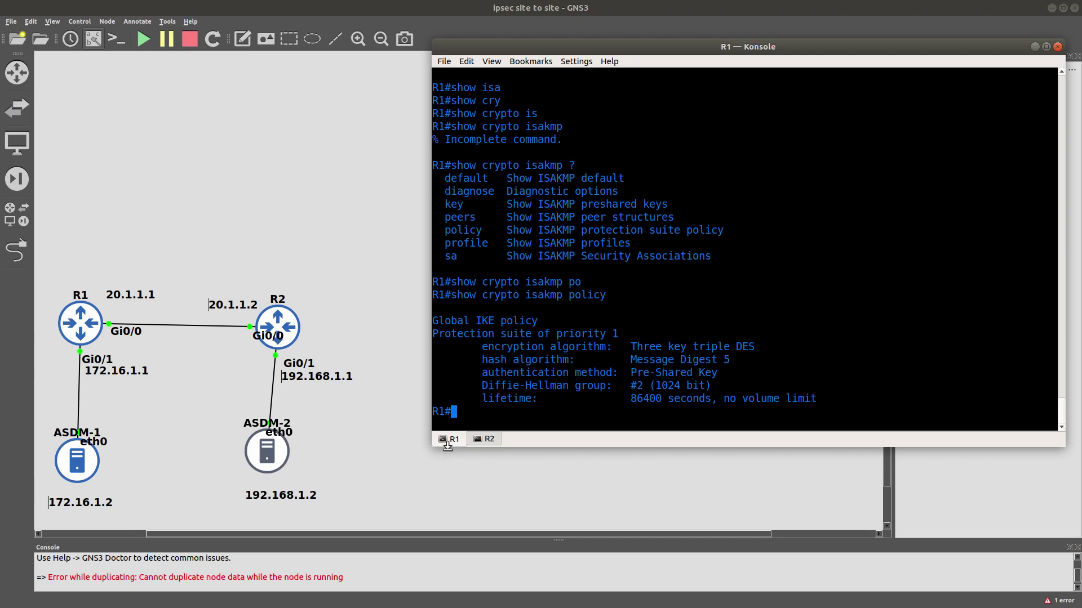
pyautogui.click(489, 439)
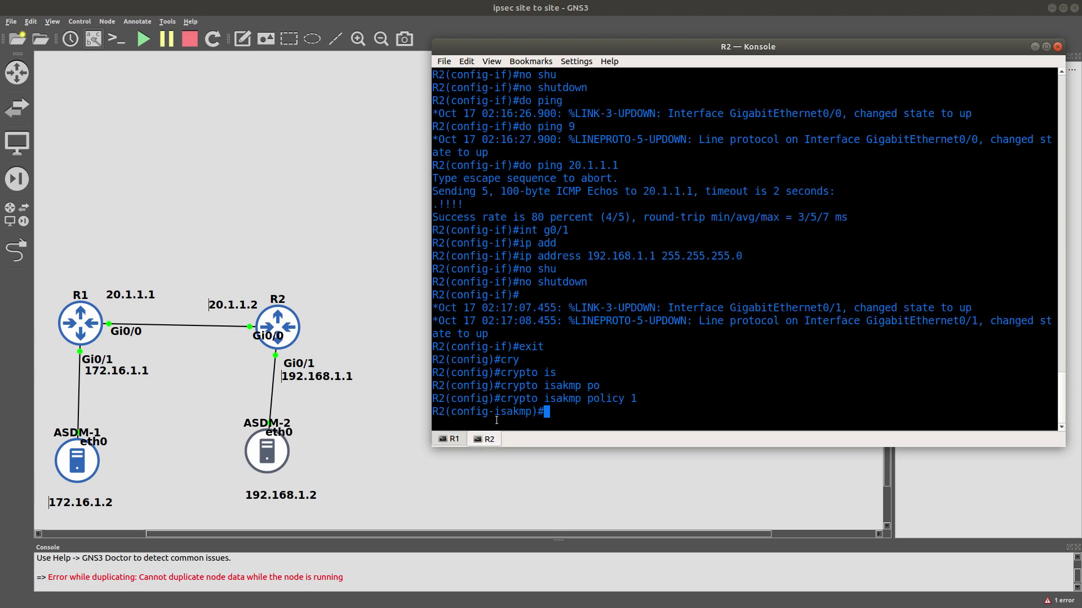
# Give R2's ISAKMP policy 1 3DES encryption and pre-shared-key authentication.
pyautogui.write('en')
pyautogui.press('Tab')
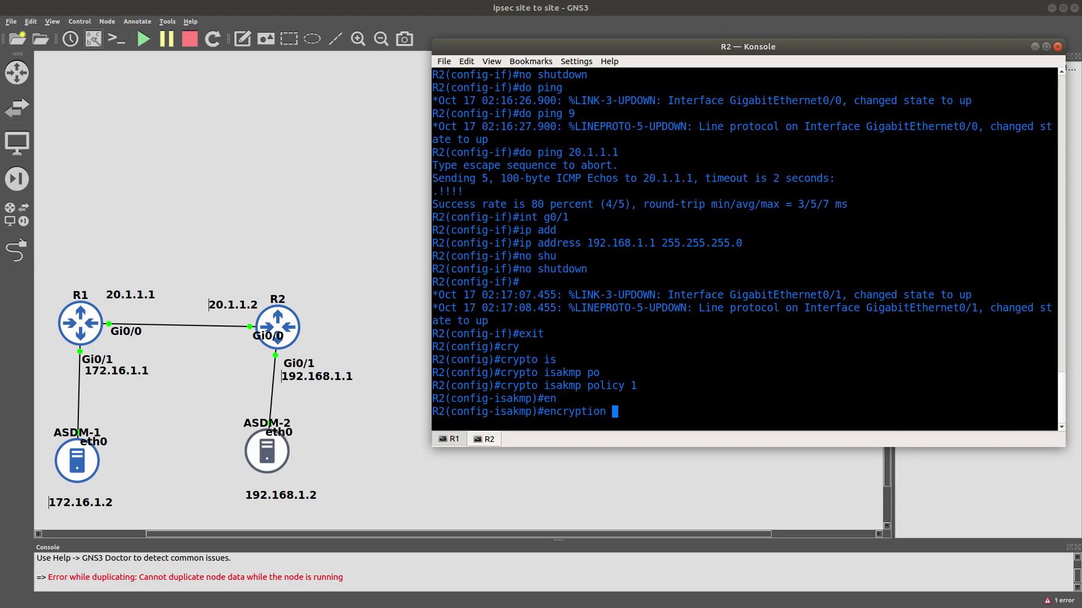
pyautogui.write('3d')
pyautogui.press('Tab')
pyautogui.press('Return')
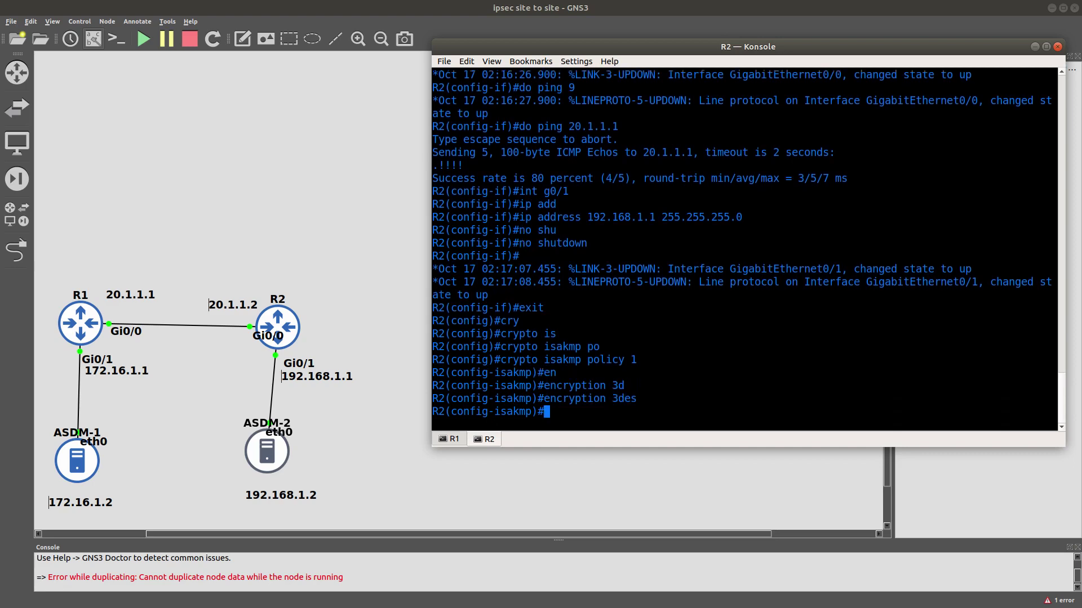
pyautogui.write('au')
pyautogui.press('Tab')
pyautogui.write('pr')
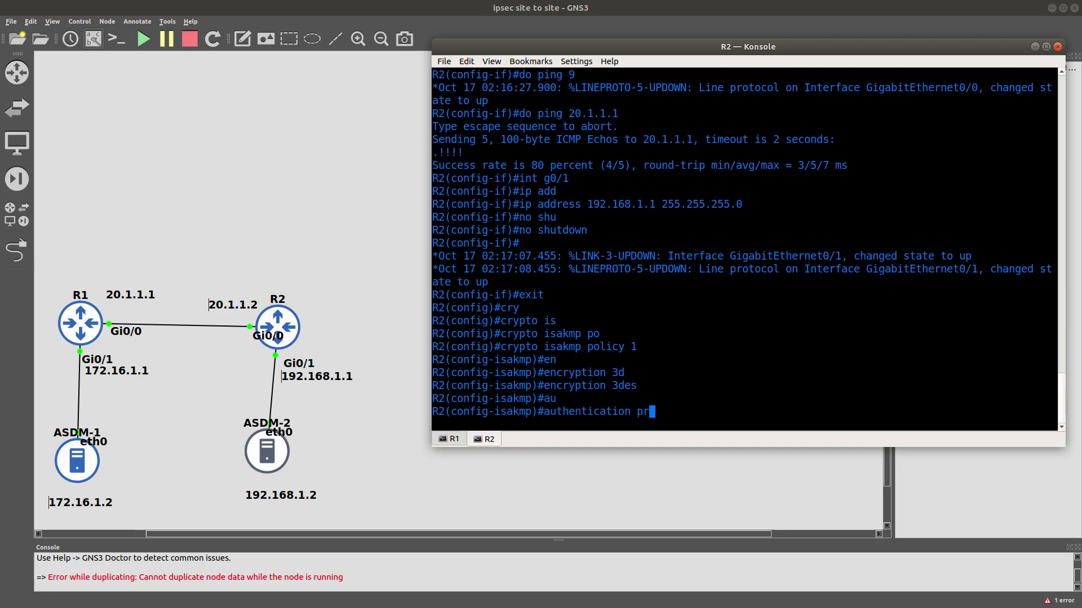
pyautogui.press('Tab')
pyautogui.press('Return')
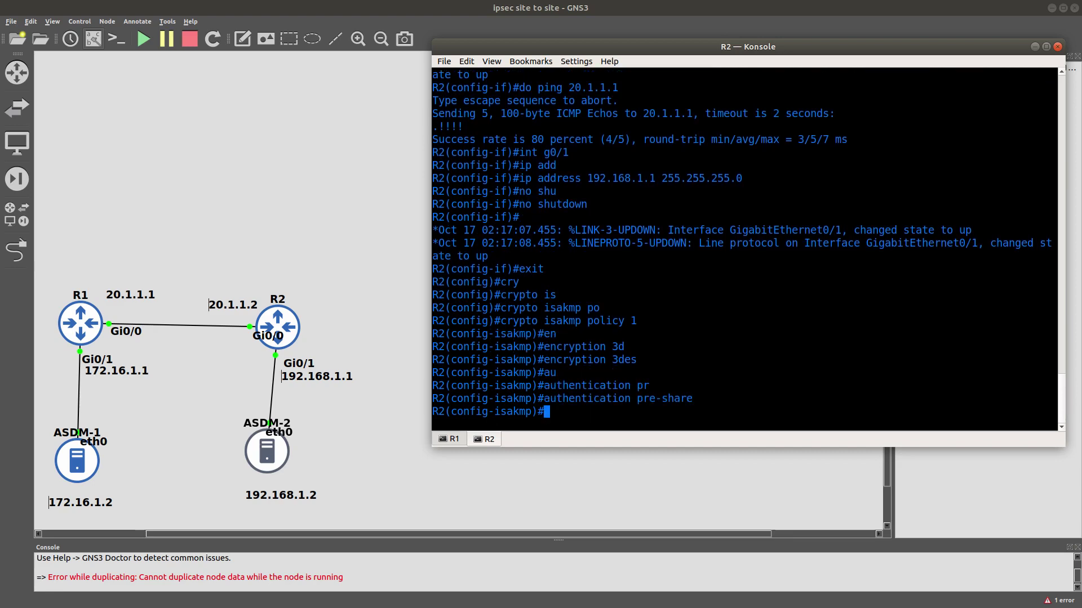
# Add MD5 hashing and Diffie-Hellman group 2, then exit policy mode.
pyautogui.write('h')
pyautogui.press('Tab')
pyautogui.write('md')
pyautogui.press('Tab')
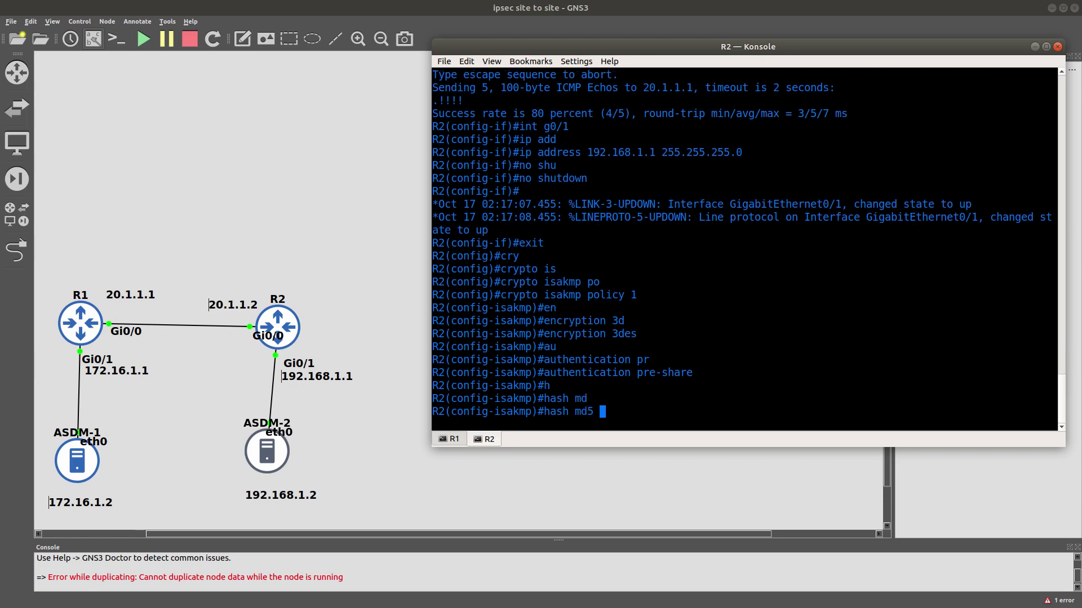
pyautogui.press('Return')
pyautogui.write('gr')
pyautogui.press('Tab')
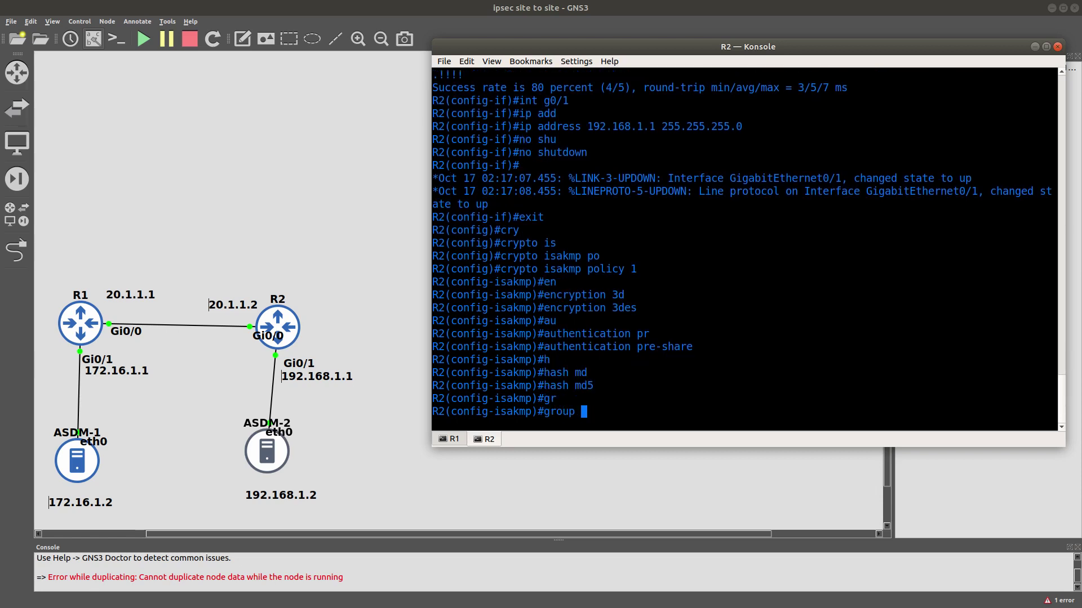
pyautogui.write('2')
pyautogui.press('Return')
pyautogui.write('exit')
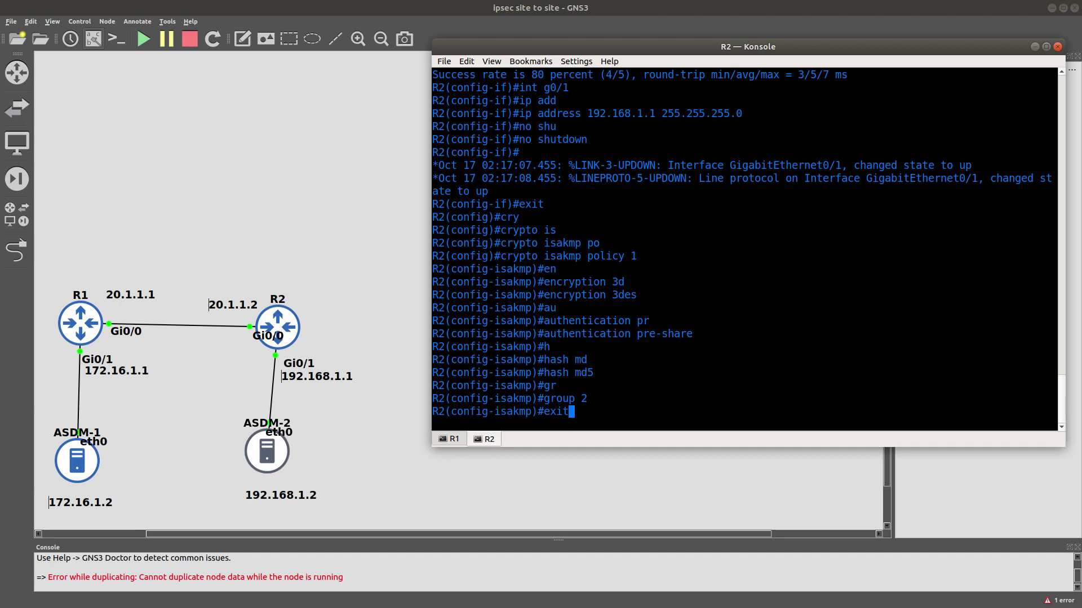
pyautogui.press('Return')
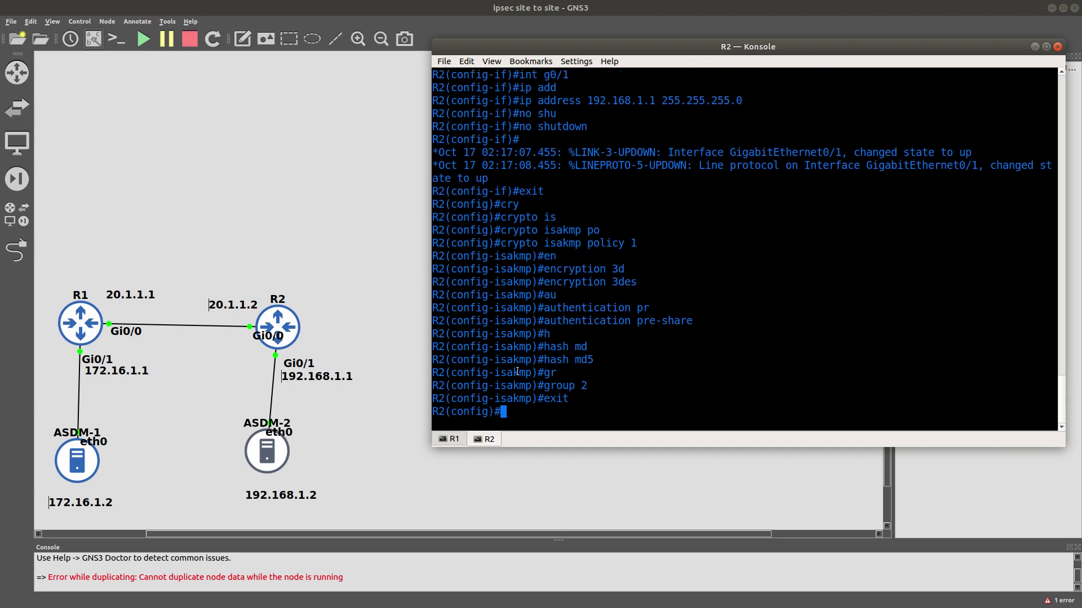
# On R1's console, recall the show crypto isakmp command and try the 'pre' subcommand.
pyautogui.click(450, 445)
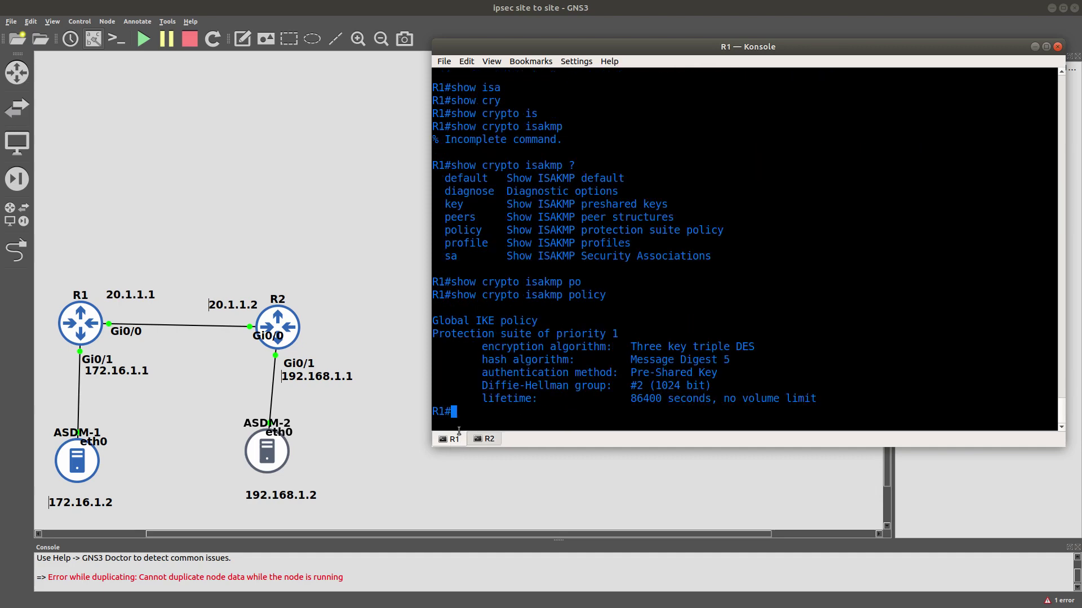
pyautogui.press('Up')
pyautogui.press('BackSpace')
pyautogui.press('BackSpace')
pyautogui.press('BackSpace')
pyautogui.press('BackSpace')
pyautogui.press('BackSpace')
pyautogui.press('BackSpace')
pyautogui.press('BackSpace')
pyautogui.press('BackSpace')
pyautogui.press('BackSpace')
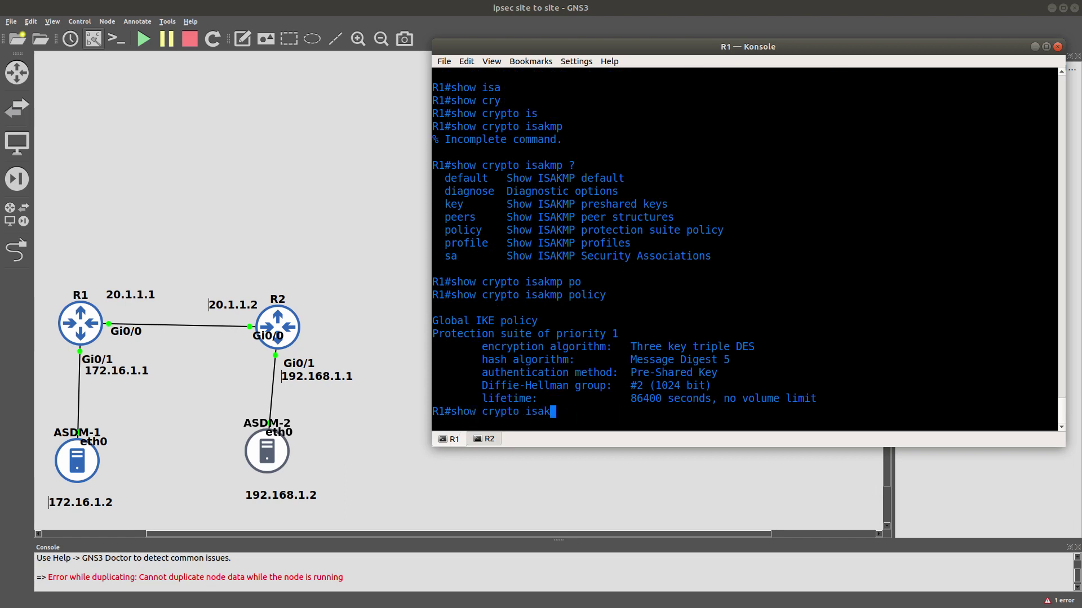
pyautogui.press('Tab')
pyautogui.write('pre')
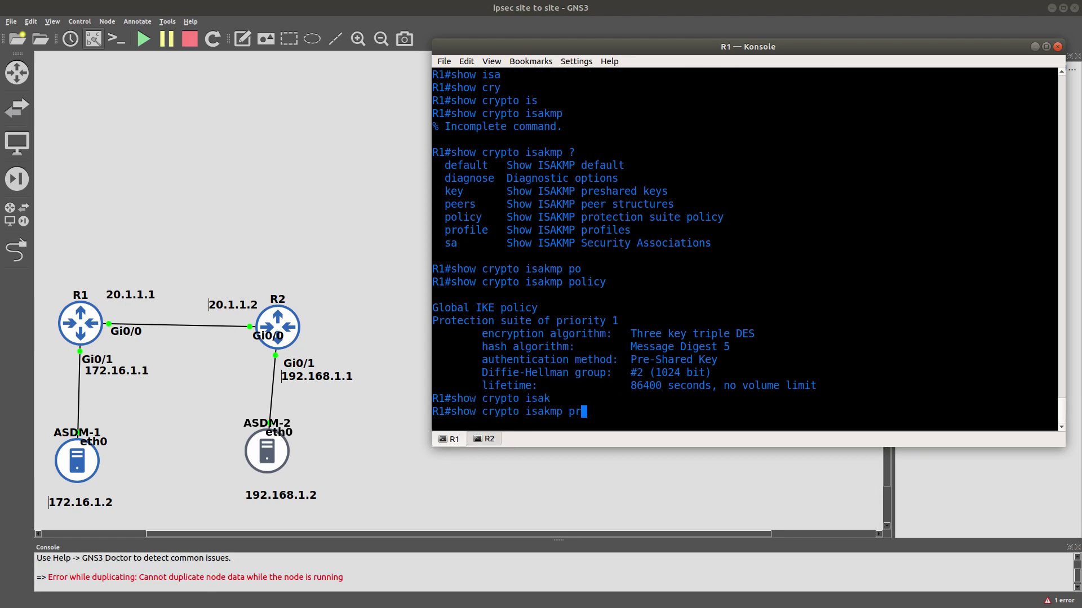
pyautogui.press('Tab')
pyautogui.press('BackSpace')
pyautogui.press('BackSpace')
pyautogui.press('BackSpace')
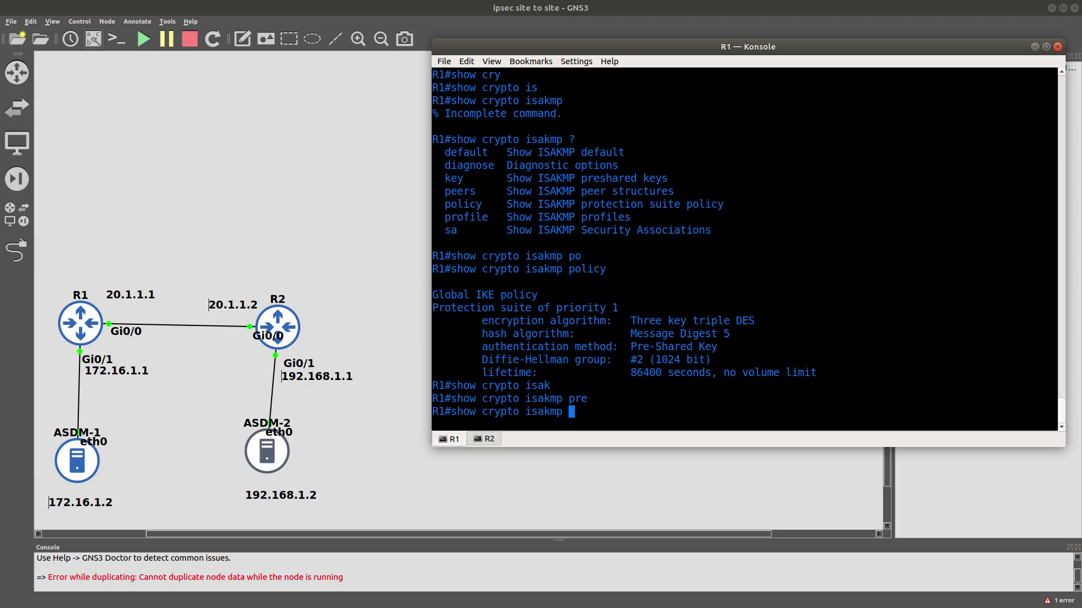
# Try other isakmp subcommands, then run 'show crypto | sect isakmp', which prints nothing.
pyautogui.write('U')
pyautogui.press('Tab')
pyautogui.press('BackSpace')
pyautogui.write('a')
pyautogui.press('Tab')
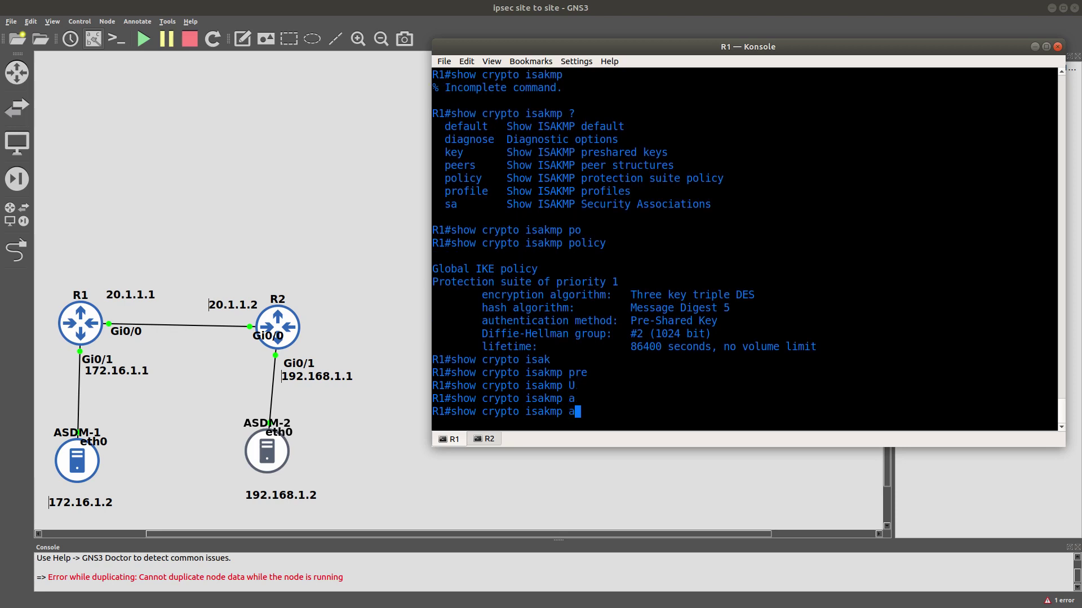
pyautogui.press('BackSpace')
pyautogui.press('BackSpace')
pyautogui.press('BackSpace')
pyautogui.press('BackSpace')
pyautogui.press('BackSpace')
pyautogui.press('BackSpace')
pyautogui.press('BackSpace')
pyautogui.press('BackSpace')
pyautogui.press('BackSpace')
pyautogui.write('| sect isakmp')
pyautogui.press('Return')
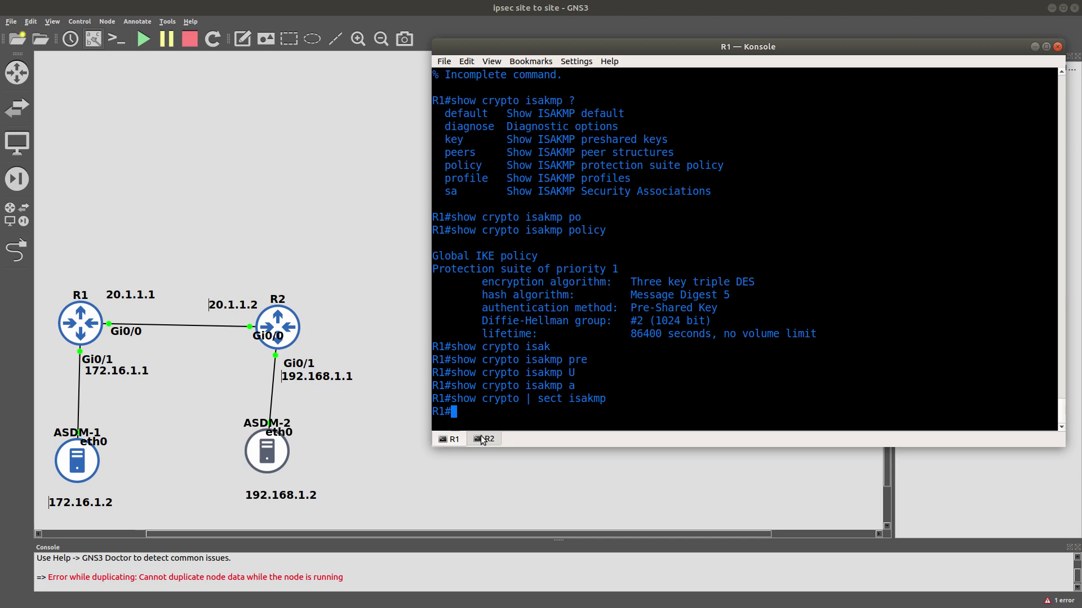
# On R2's console, start the crypto isakmp key command.
pyautogui.click(484, 439)
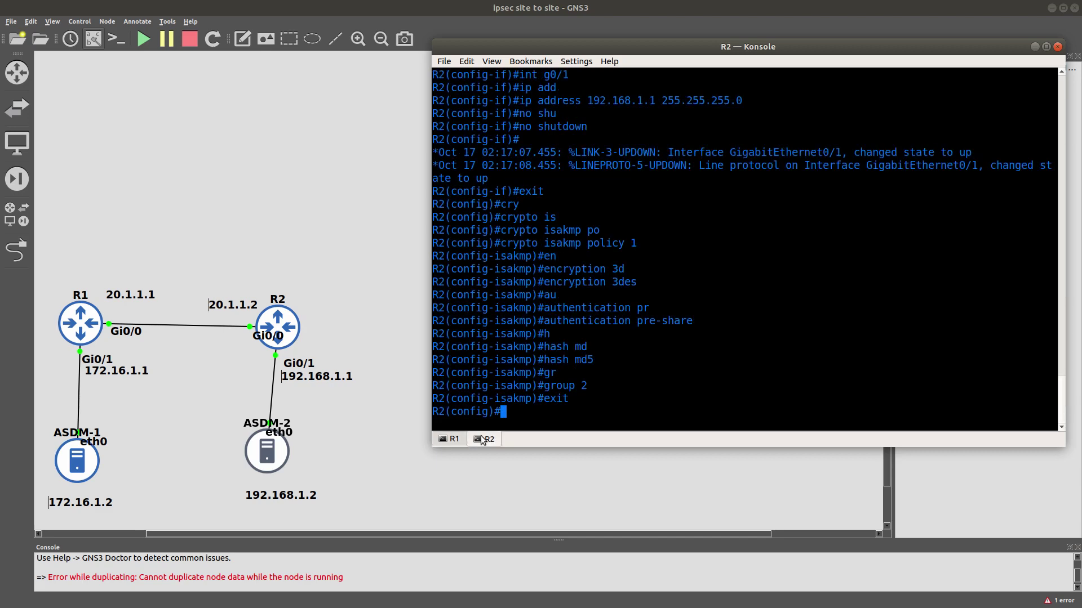
pyautogui.write('cry')
pyautogui.press('Tab')
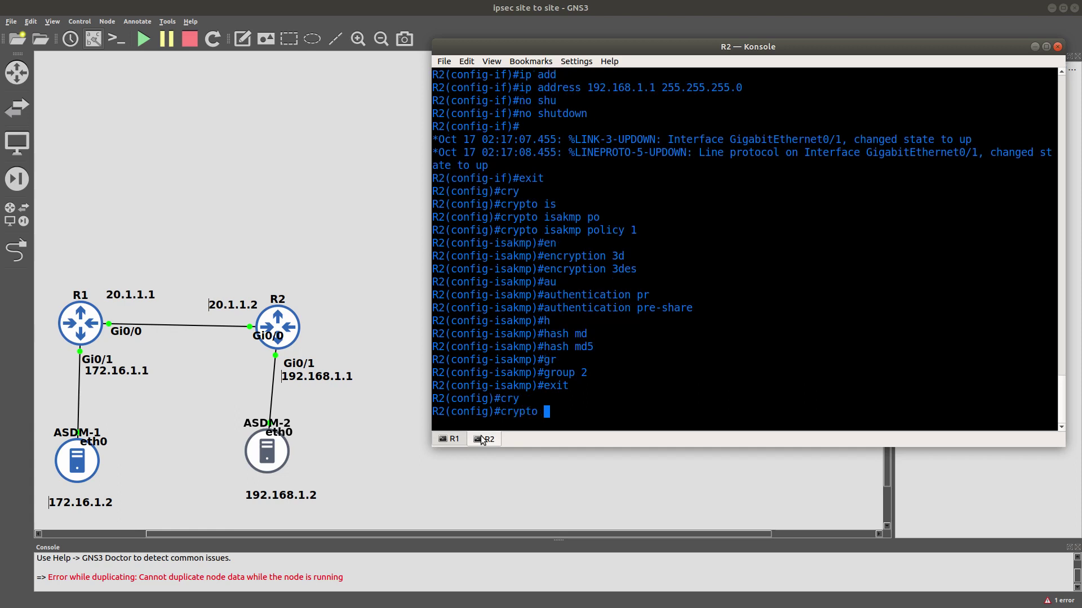
pyautogui.write('isa')
pyautogui.press('Tab')
pyautogui.write('ke')
pyautogui.press('Tab')
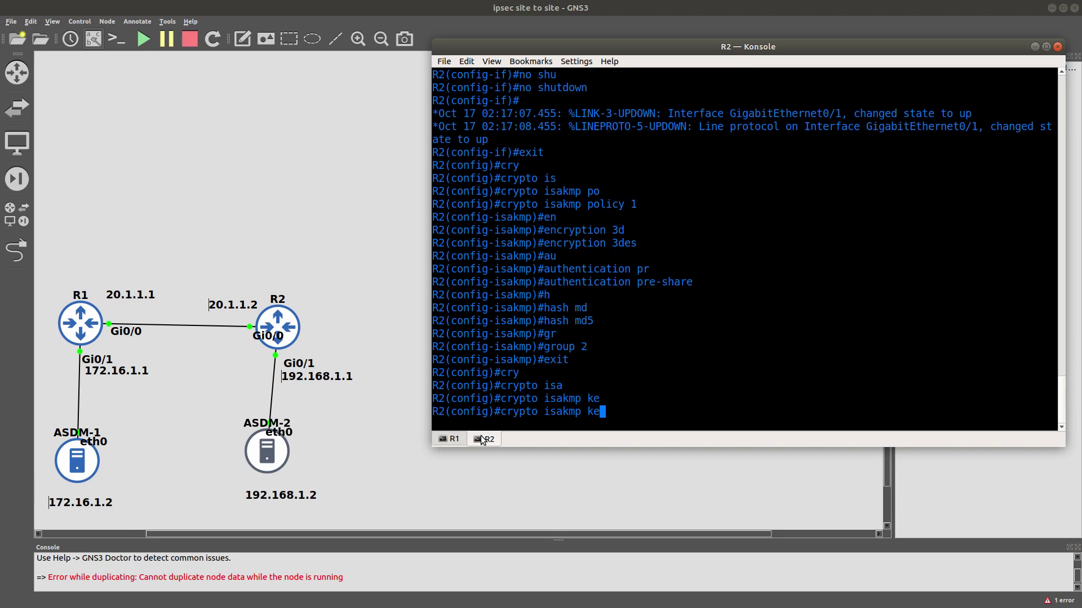
pyautogui.write('y')
pyautogui.press('Tab')
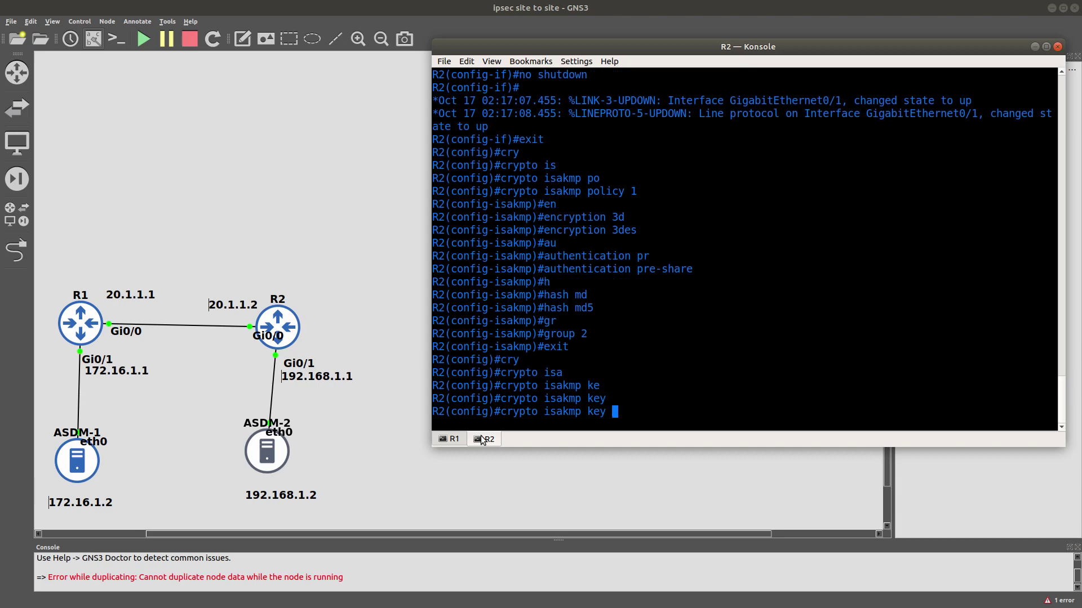
# Enter the pre-shared key for peer address 20.1.1.1.
pyautogui.write('ccnpsec add')
pyautogui.press('Tab')
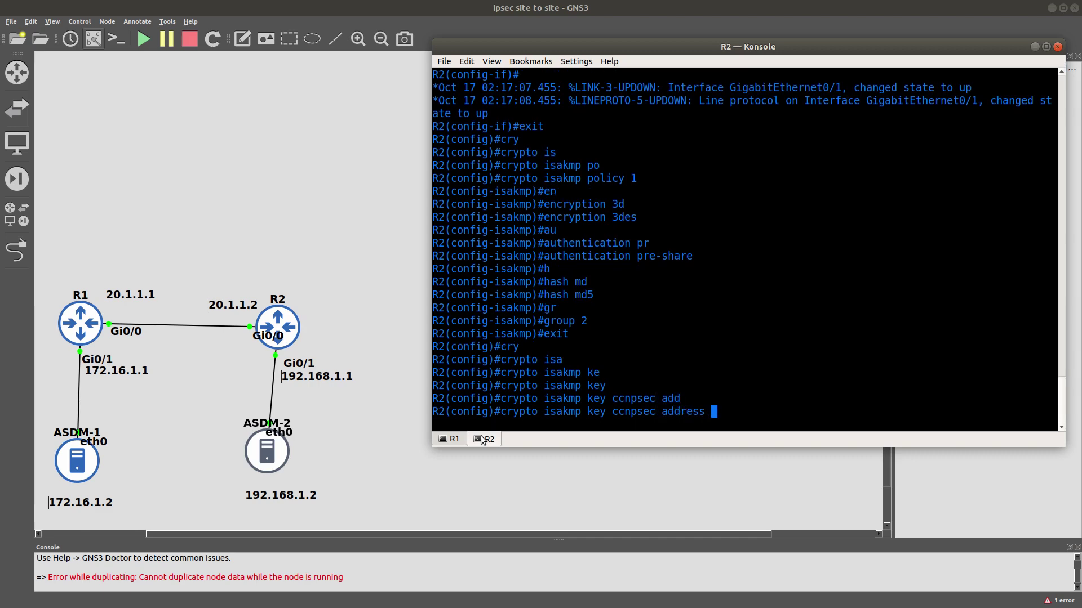
pyautogui.write('20.1.1.1')
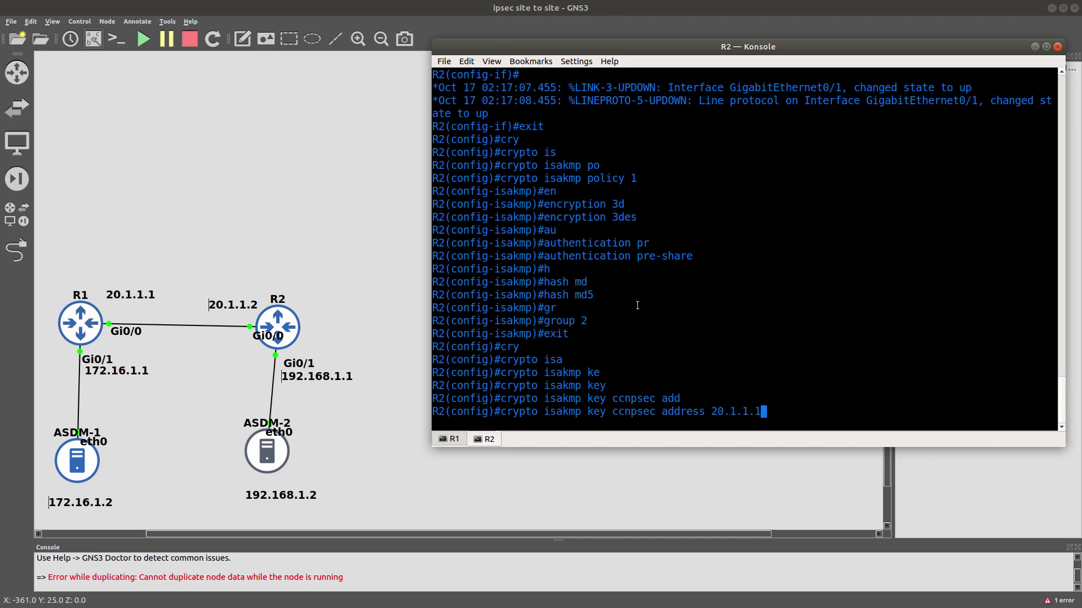
pyautogui.press('Return')
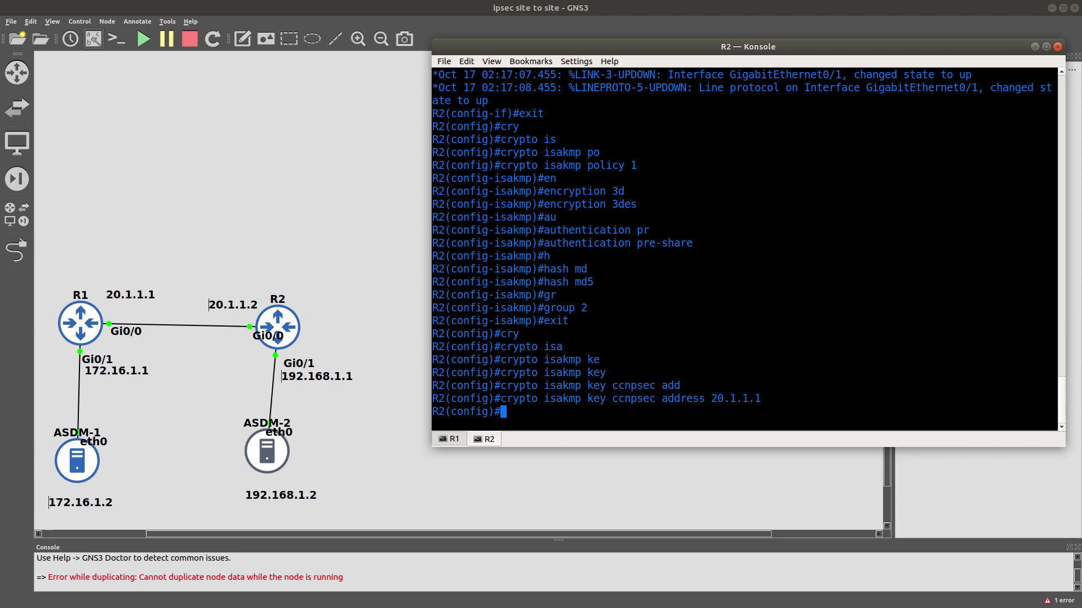
pyautogui.write('cryp')
pyautogui.press('Tab')
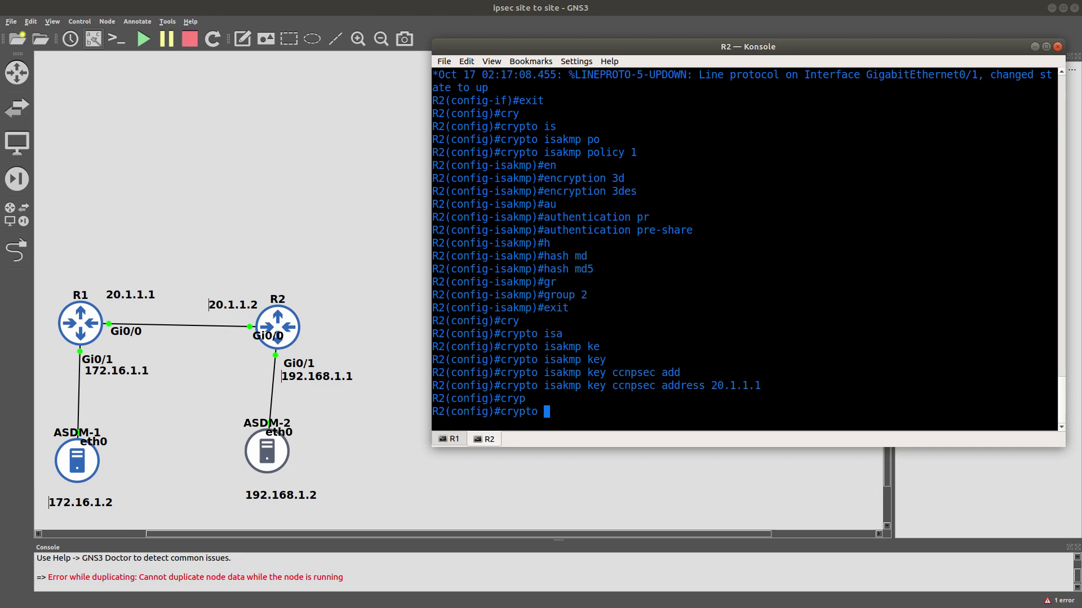
# Start IPsec transform set T-SET with esp-aes 256 encryption.
pyautogui.write('ip')
pyautogui.press('Tab')
pyautogui.write('tr')
pyautogui.press('Tab')
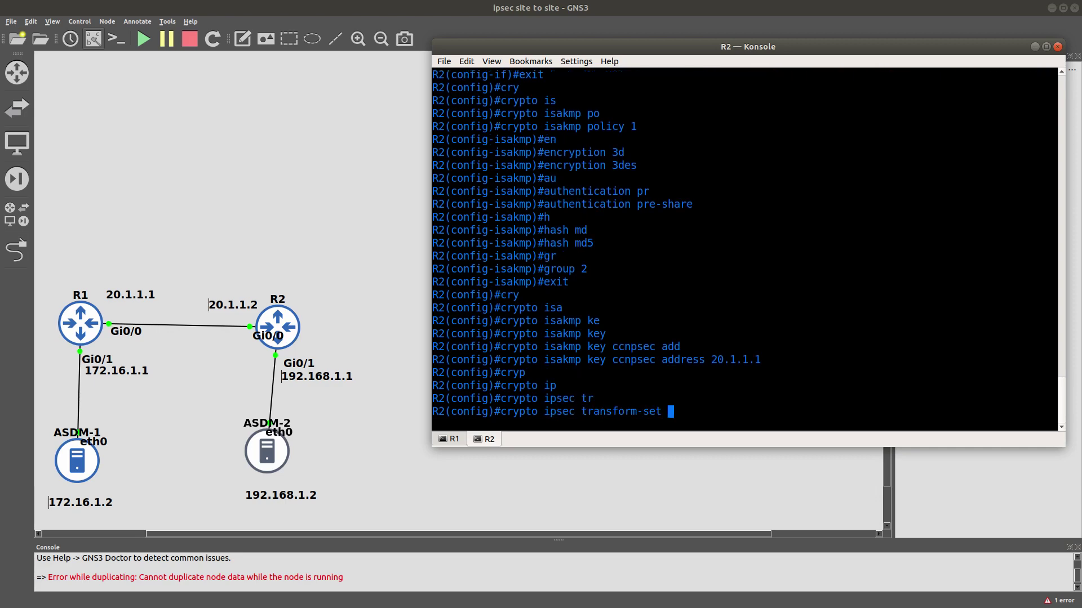
pyautogui.write('es')
pyautogui.press('Tab')
pyautogui.write('p')
pyautogui.press('Tab')
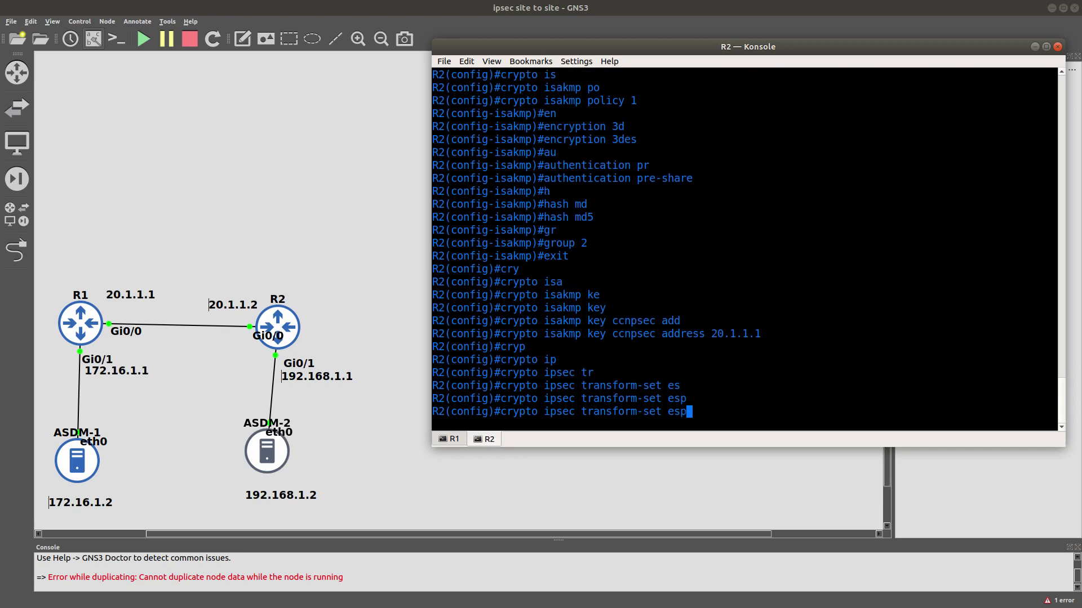
pyautogui.press('BackSpace')
pyautogui.press('BackSpace')
pyautogui.press('BackSpace')
pyautogui.write('T-SET esp')
pyautogui.press('Tab')
pyautogui.write('-')
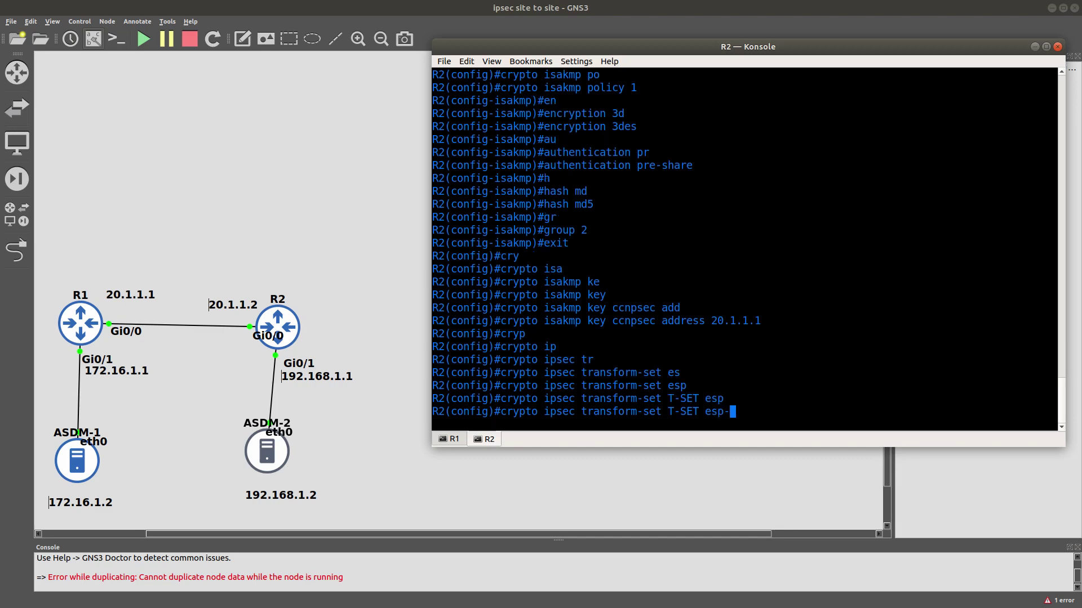
pyautogui.write('a')
pyautogui.press('Tab')
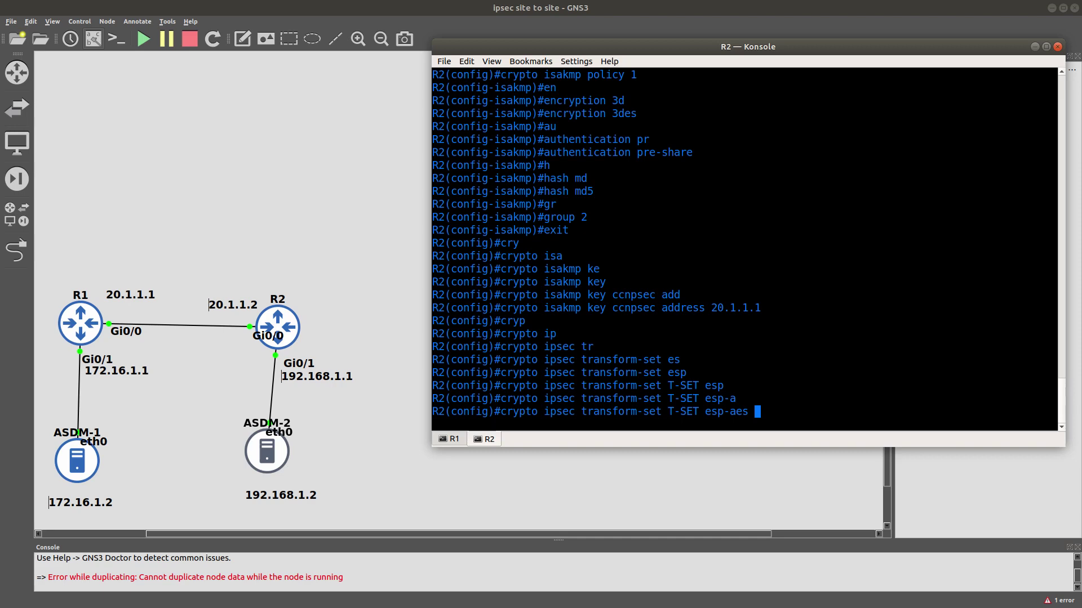
pyautogui.write('256')
pyautogui.press('Tab')
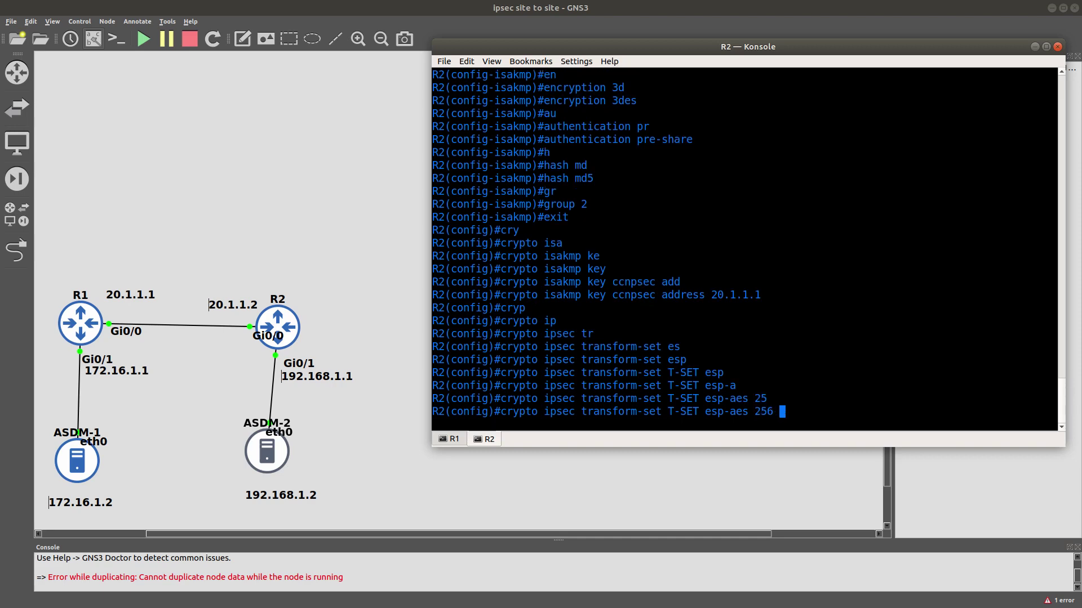
# Add esp-sha-hmac to T-SET and create the transform set.
pyautogui.write('esp-')
pyautogui.press('Tab')
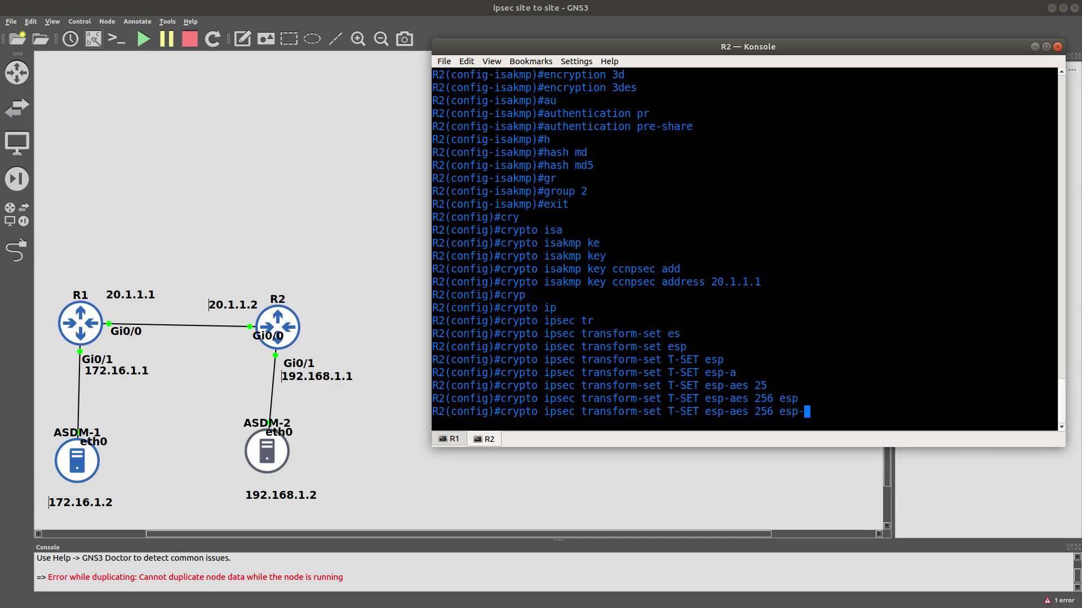
pyautogui.write('sh')
pyautogui.press('Tab')
pyautogui.write('a-h')
pyautogui.press('Tab')
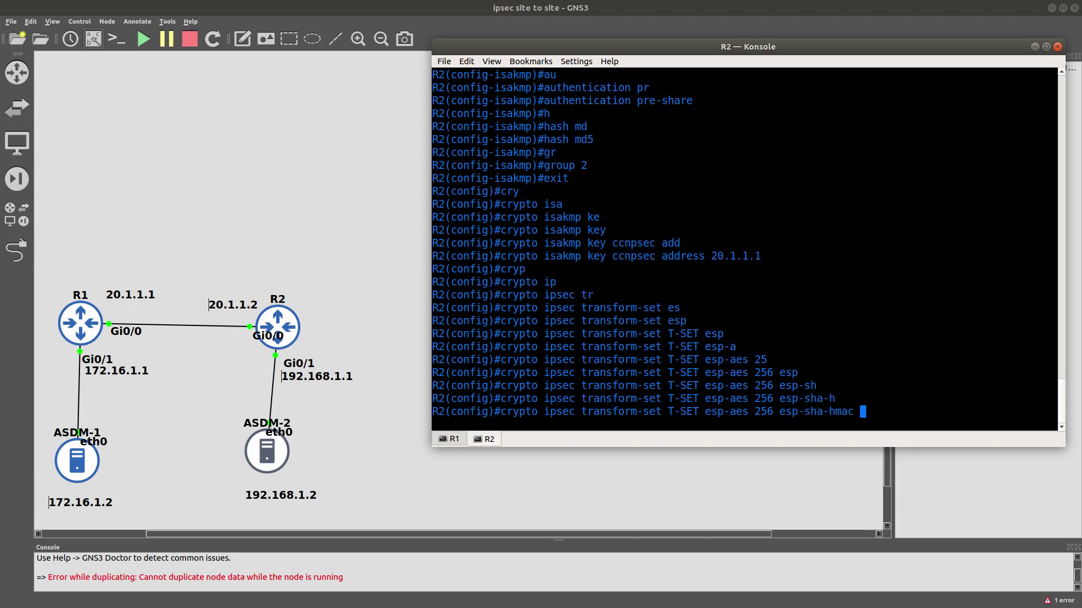
pyautogui.press('Return')
# Put T-SET in tunnel mode and return to global configuration.
pyautogui.write('mo')
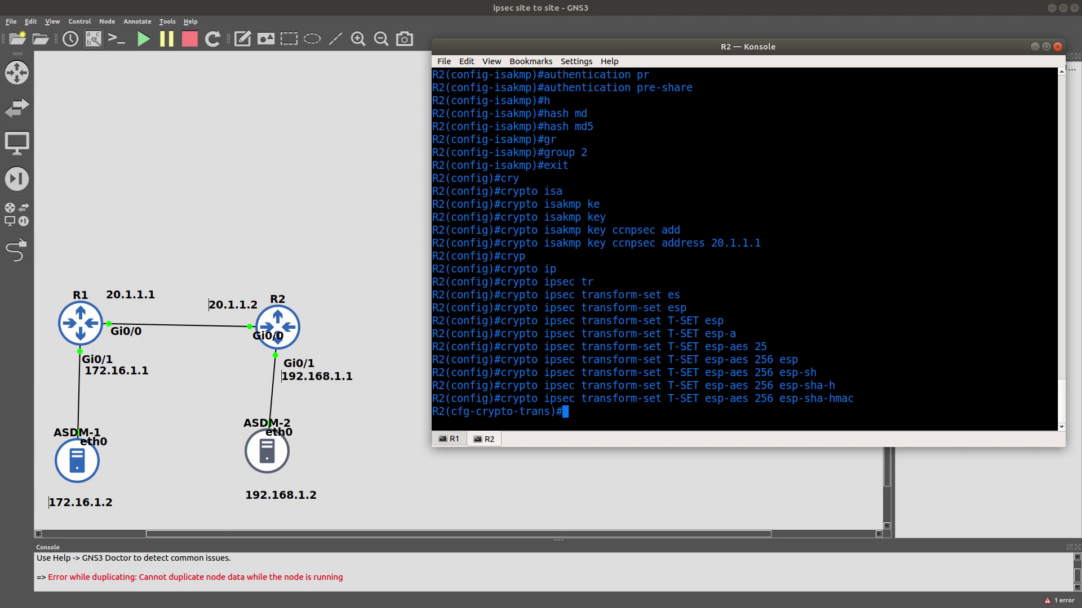
pyautogui.press('Tab')
pyautogui.write('tunn')
pyautogui.press('Tab')
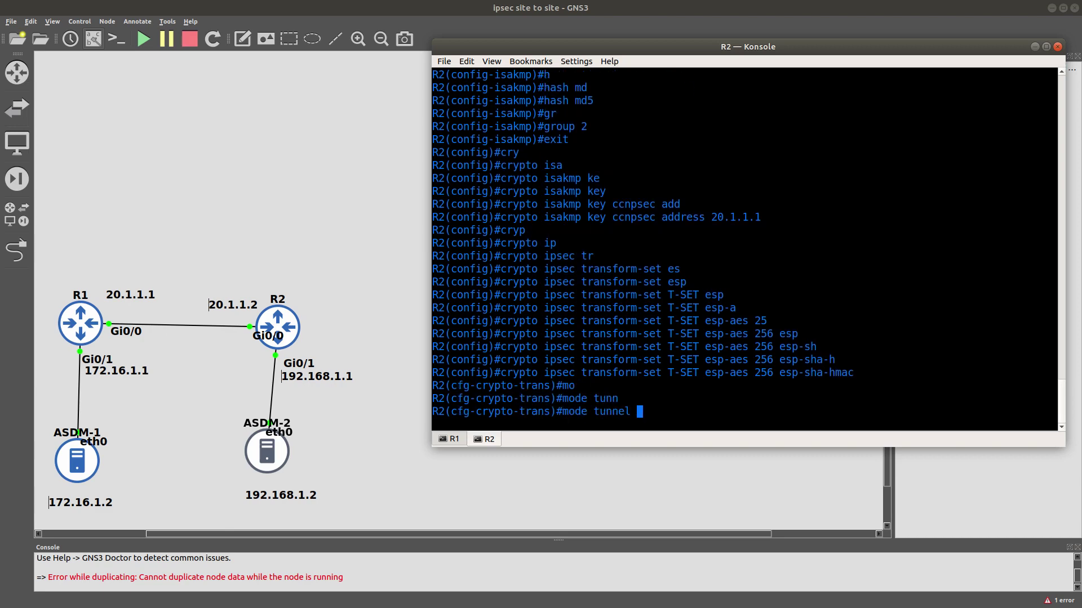
pyautogui.press('Return')
pyautogui.write('exi')
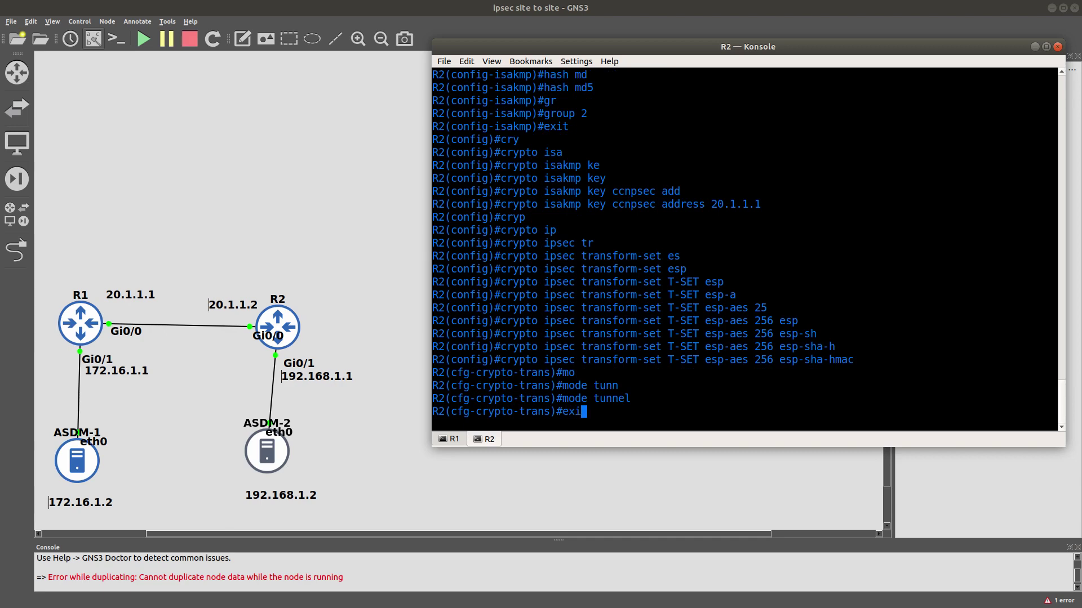
pyautogui.press('Return')
pyautogui.write('acc')
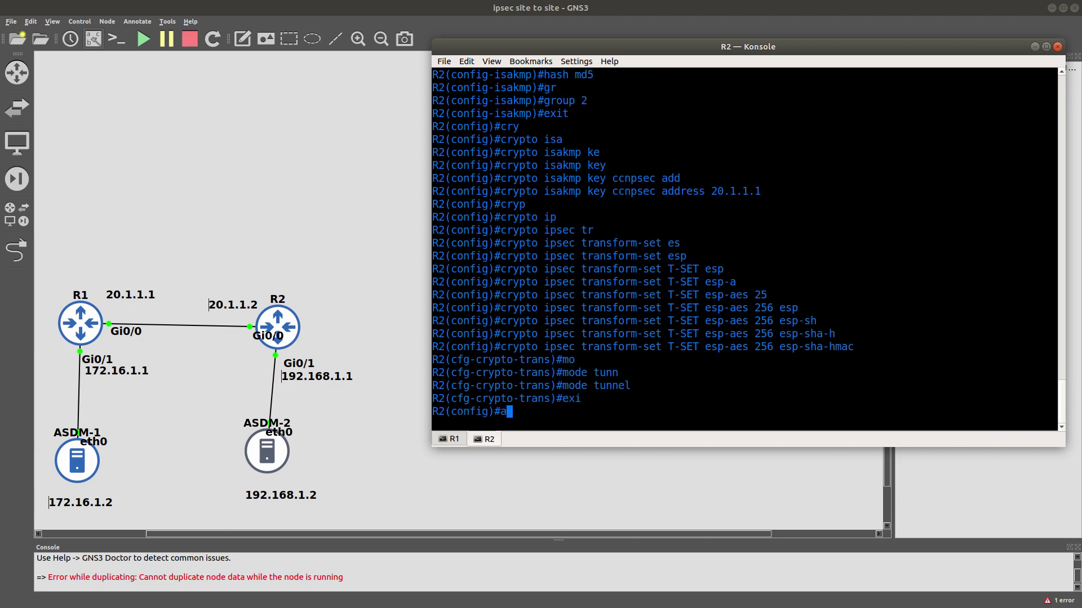
pyautogui.press('Tab')
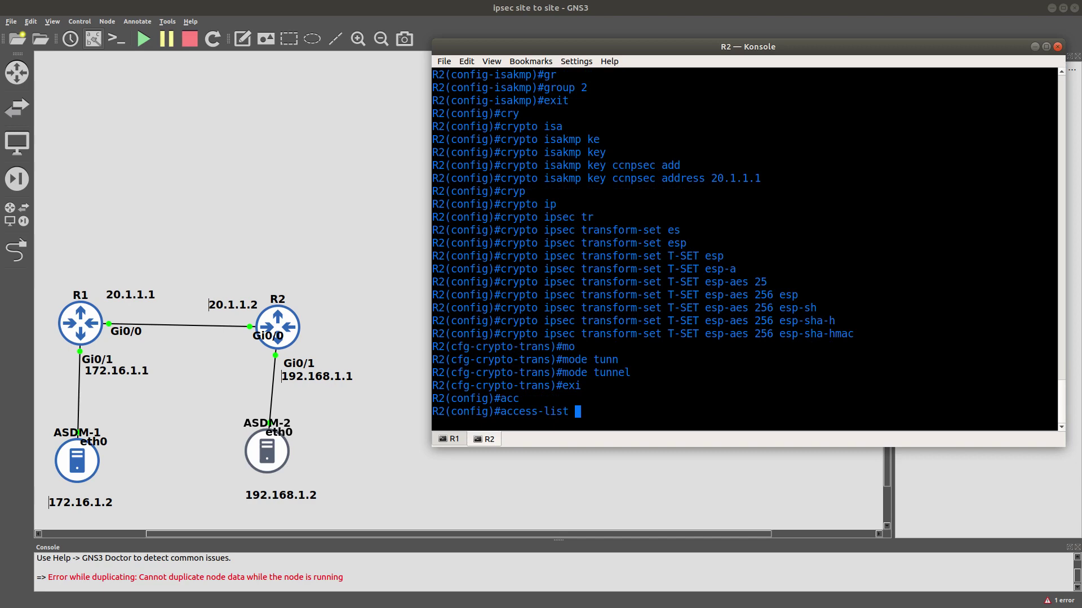
# Enter access-list 100 permit ip 192.168.1.0 0.0.0.255 172.16.1.0 0.0.0.255.
pyautogui.write('100 pe')
pyautogui.press('Tab')
pyautogui.write('ip')
pyautogui.press('Tab')
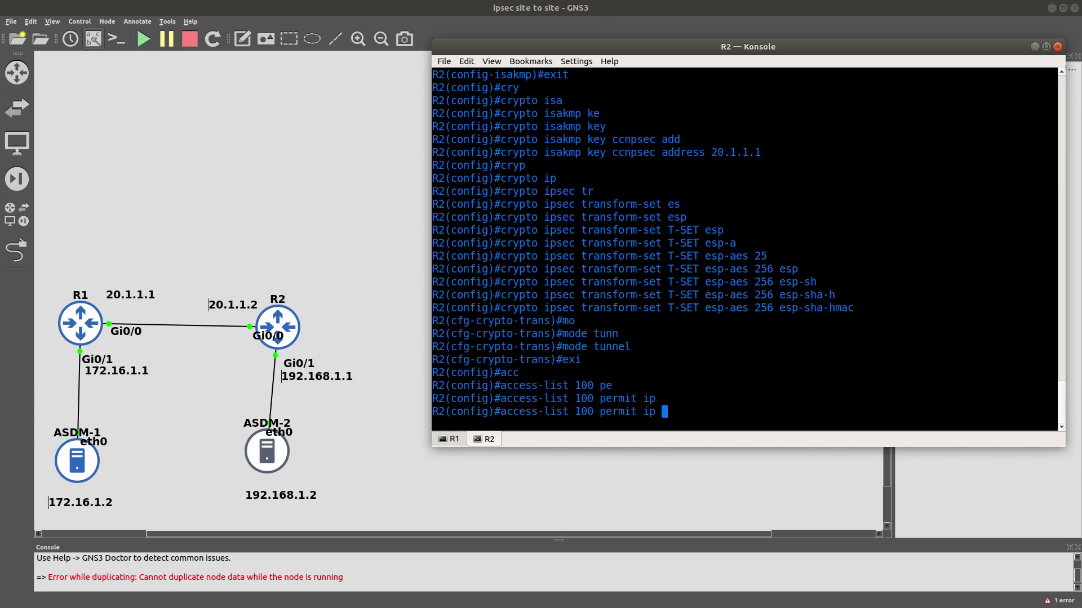
pyautogui.write('192.168.1.0 0.0.0.0')
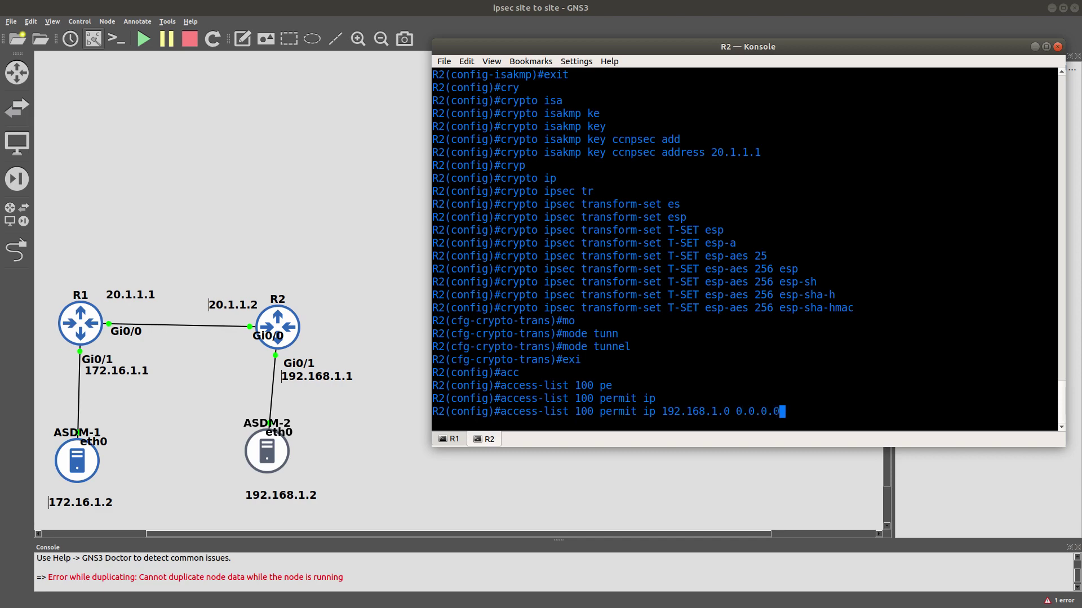
pyautogui.press('BackSpace')
pyautogui.write('255 172.16.1.0 .')
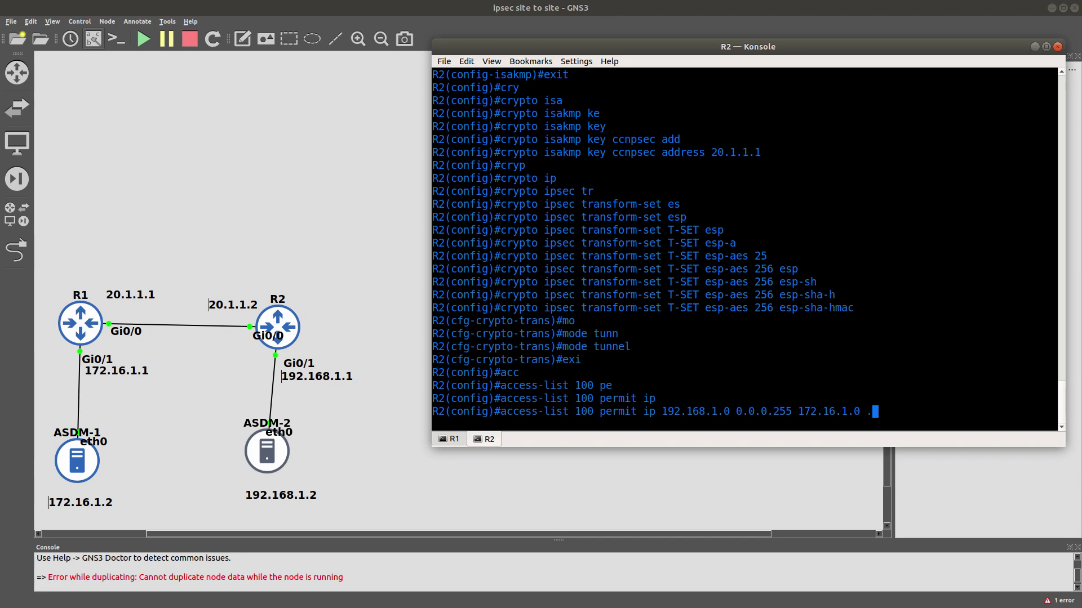
pyautogui.write('0.')
pyautogui.press('BackSpace')
pyautogui.press('BackSpace')
pyautogui.press('BackSpace')
pyautogui.write('0.0.0.255')
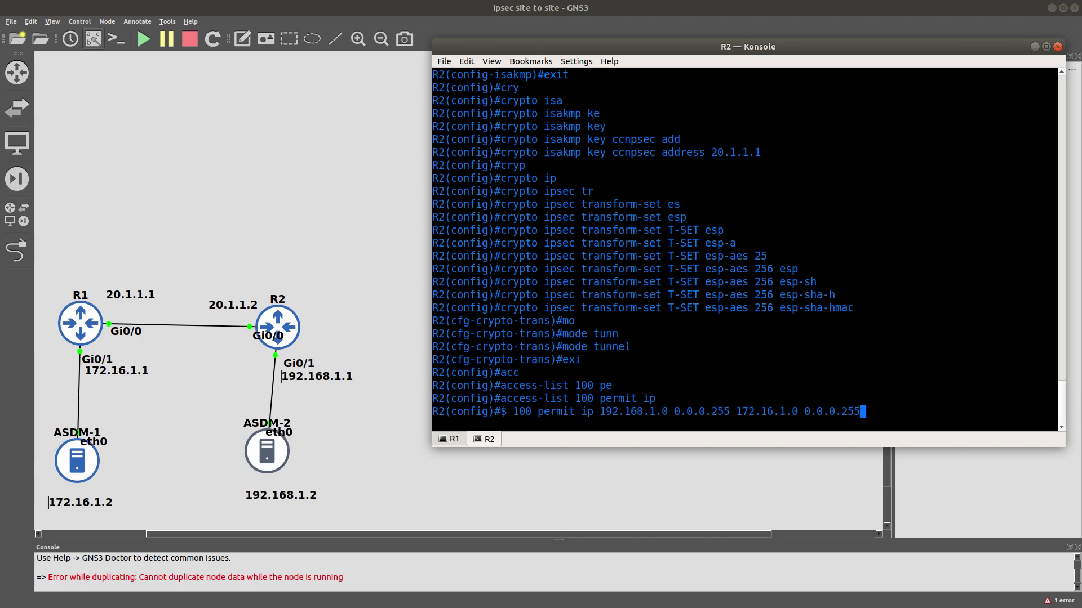
pyautogui.press('Return')
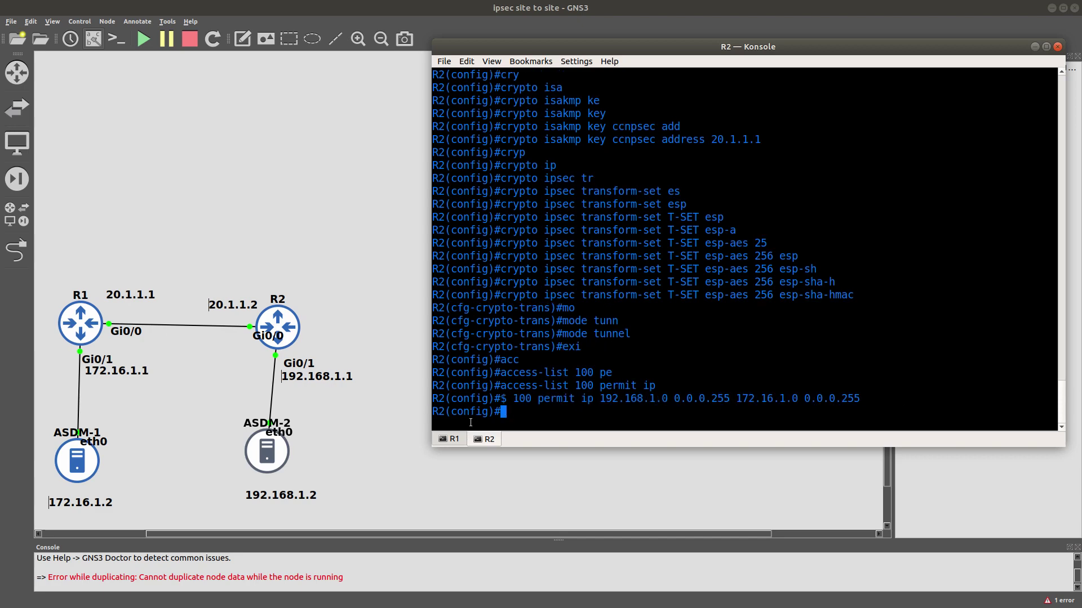
pyautogui.click(453, 439)
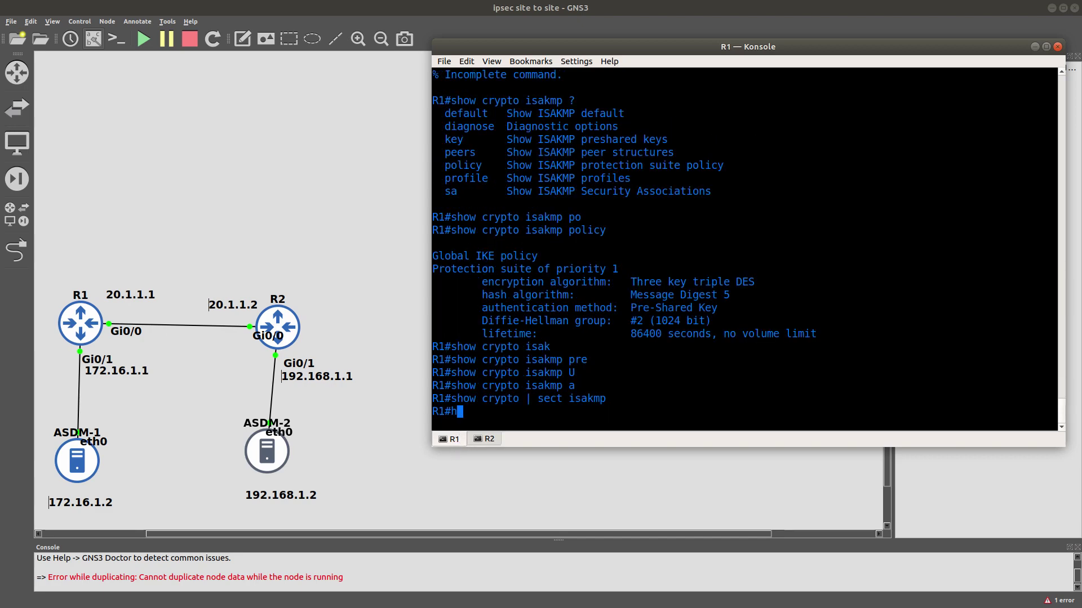
pyautogui.write('sho')
pyautogui.press('Tab')
pyautogui.write('acc')
pyautogui.press('Tab')
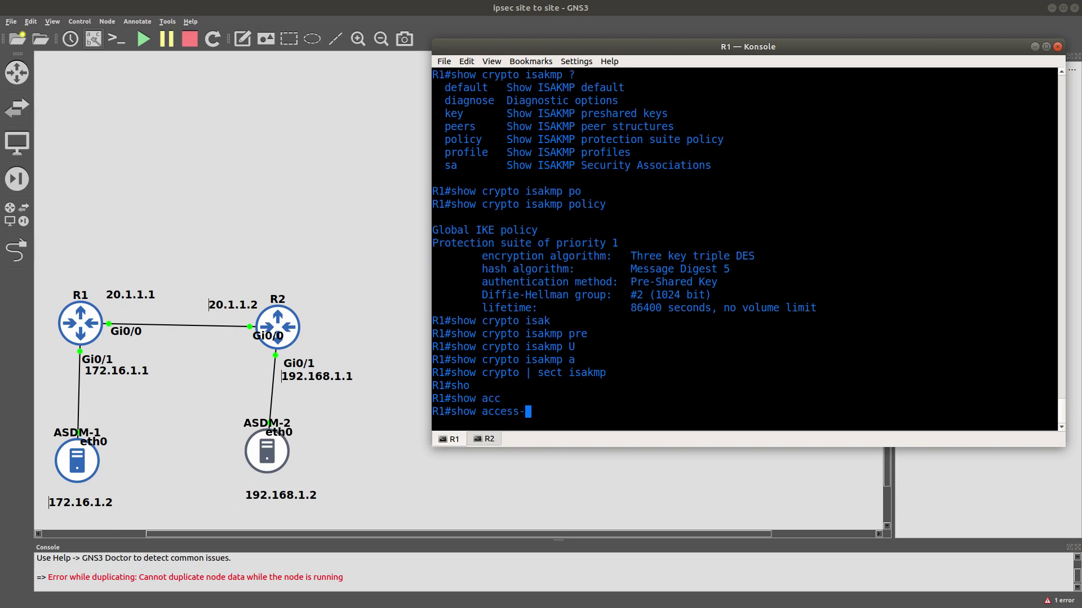
pyautogui.write('l')
pyautogui.press('Tab')
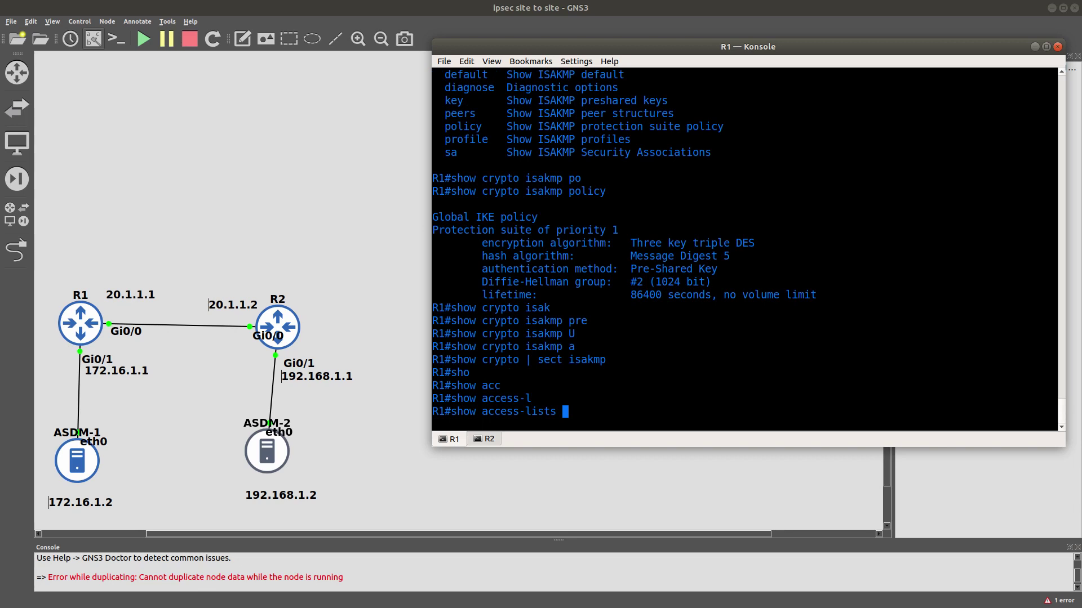
pyautogui.write('100')
pyautogui.press('Return')
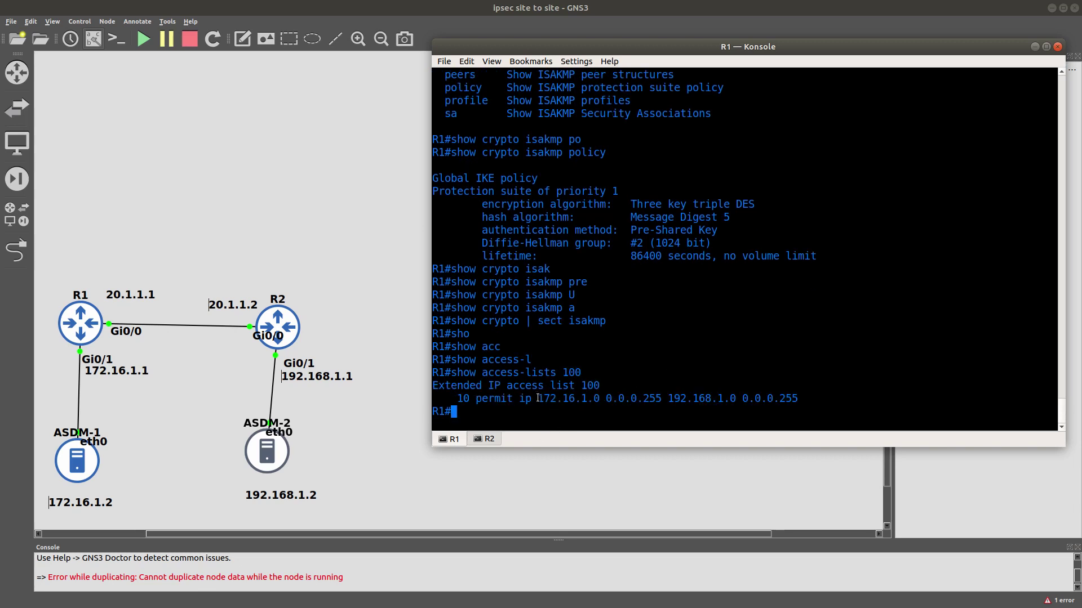
pyautogui.moveTo(538, 398); pyautogui.dragTo(636, 398)
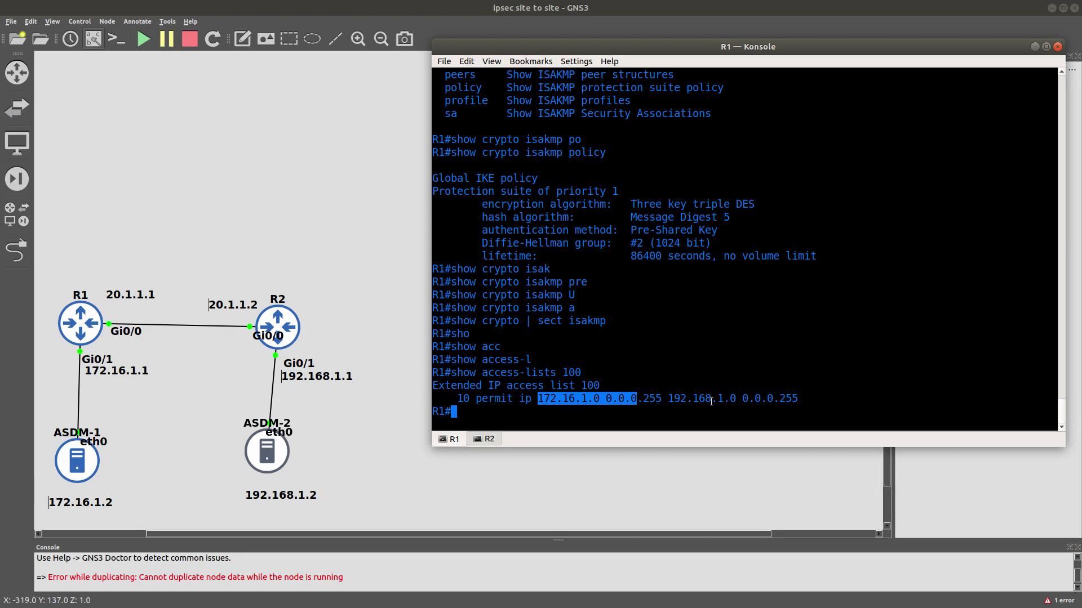
pyautogui.moveTo(667, 398); pyautogui.dragTo(730, 398)
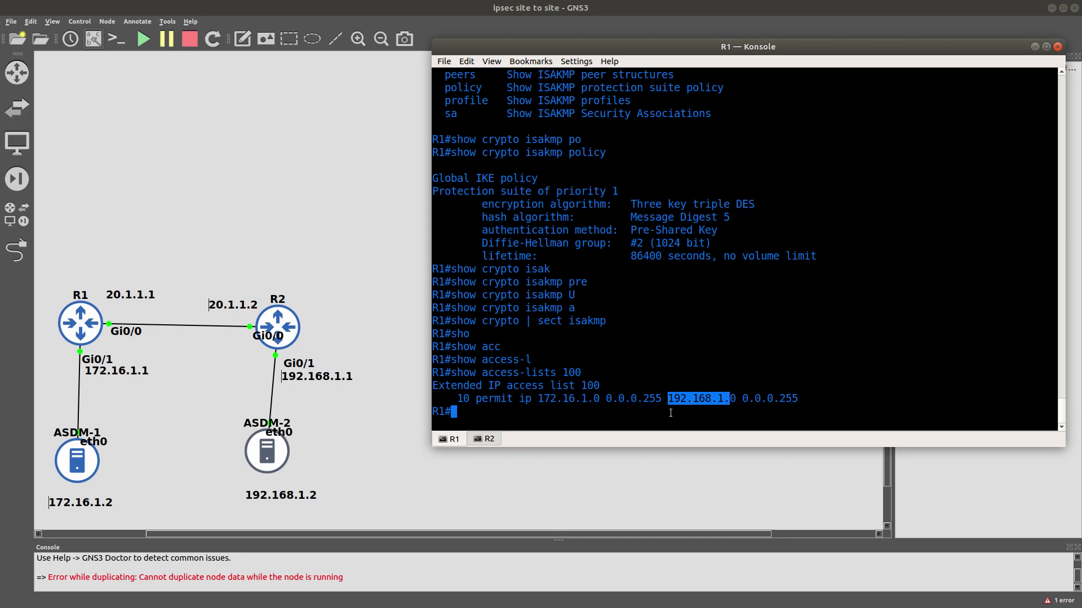
pyautogui.click(480, 440)
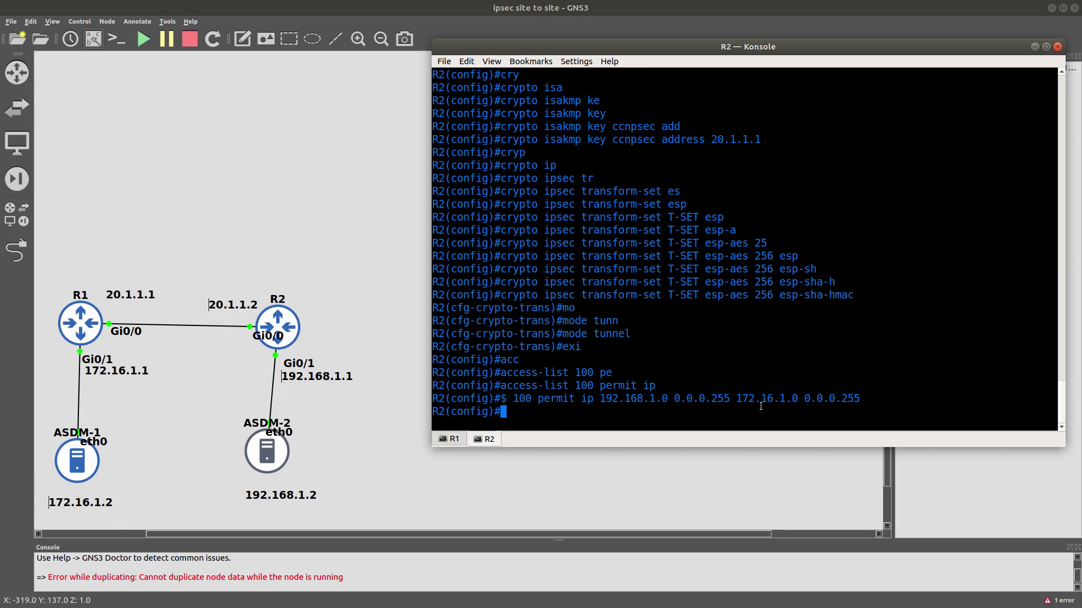
pyautogui.moveTo(735, 399); pyautogui.dragTo(784, 396)
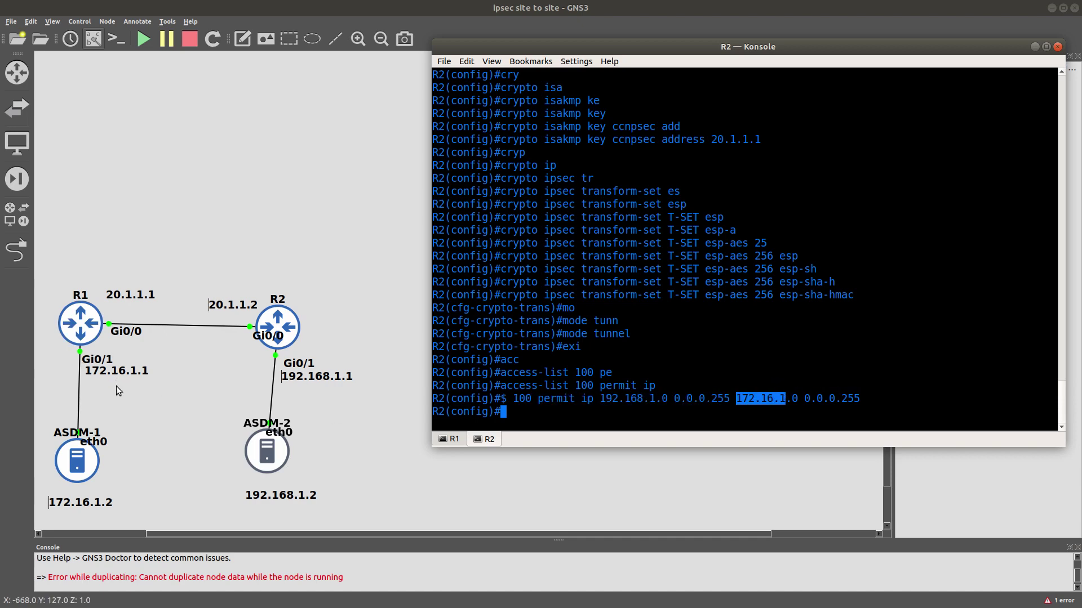
# Create crypto map CRYPTO-MAP entry 1 of type ipsec-isakmp on R2.
pyautogui.click(640, 426)
pyautogui.write('c')
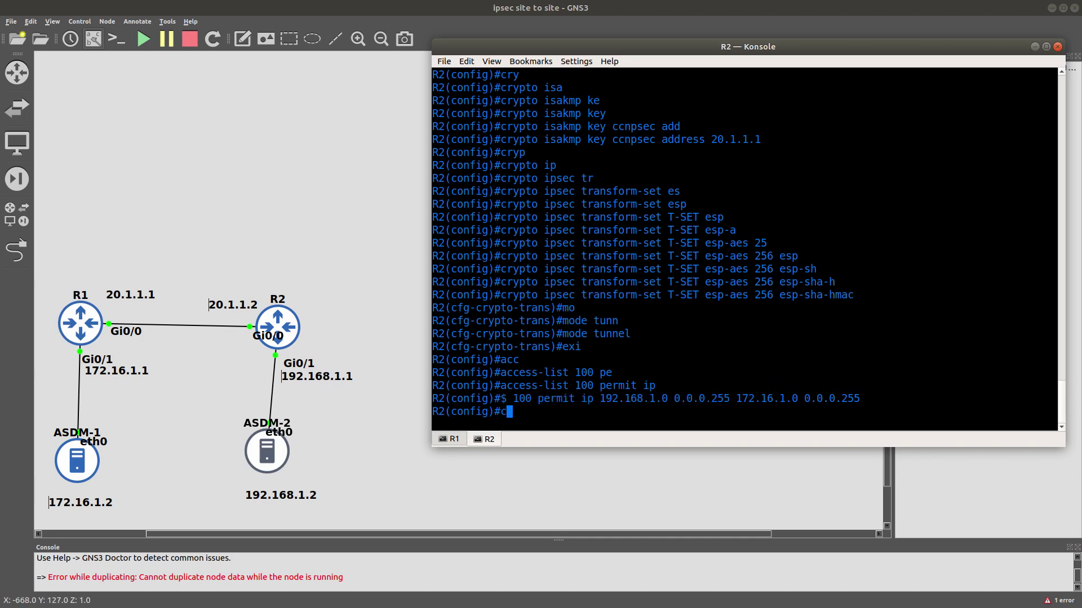
pyautogui.write('ryp')
pyautogui.press('Tab')
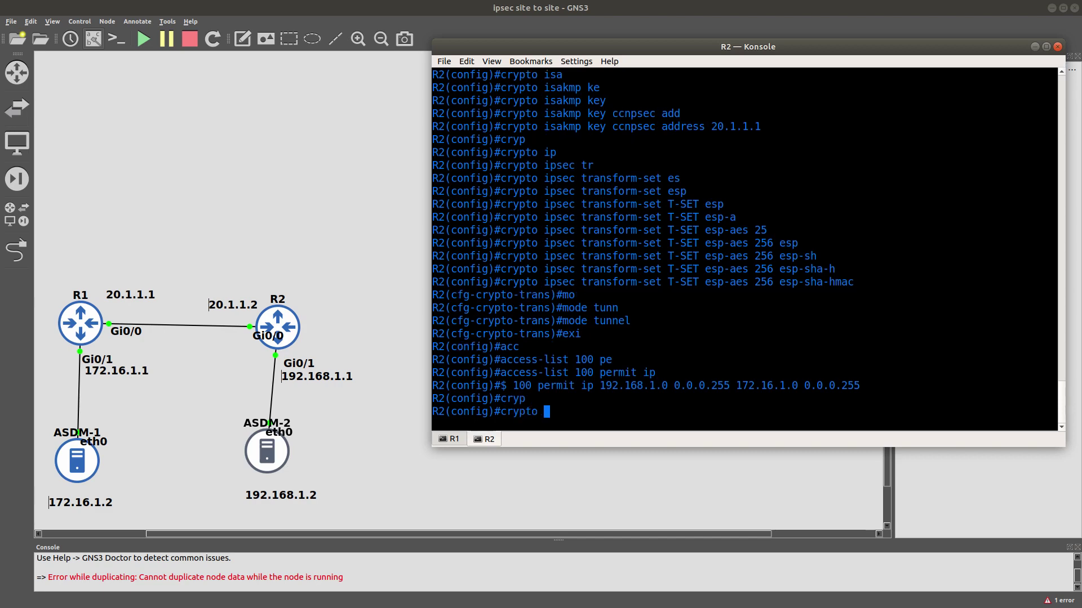
pyautogui.write('ma')
pyautogui.press('Tab')
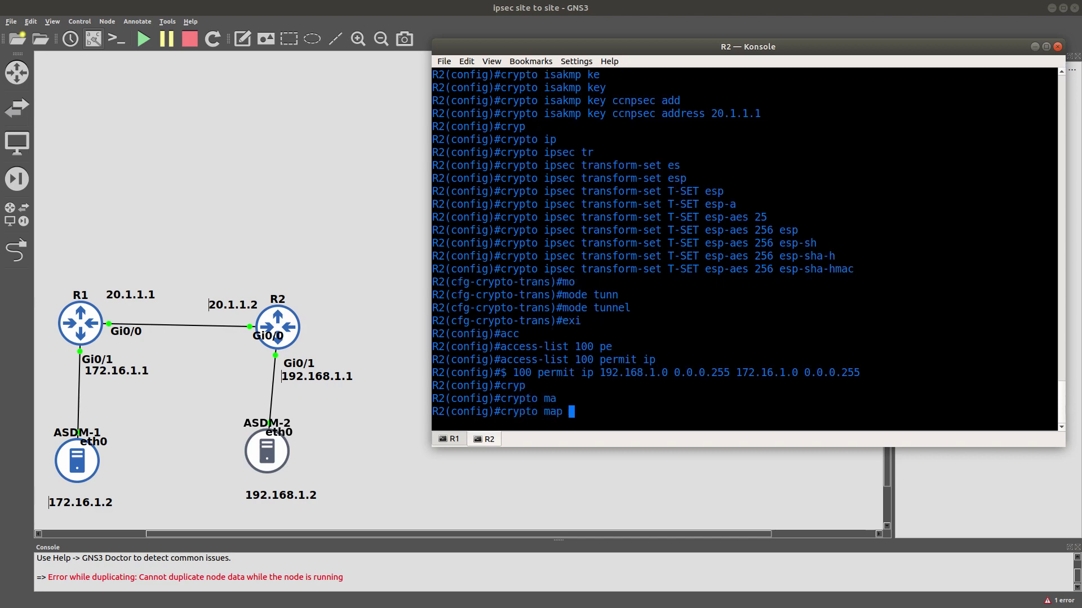
pyautogui.write('?')
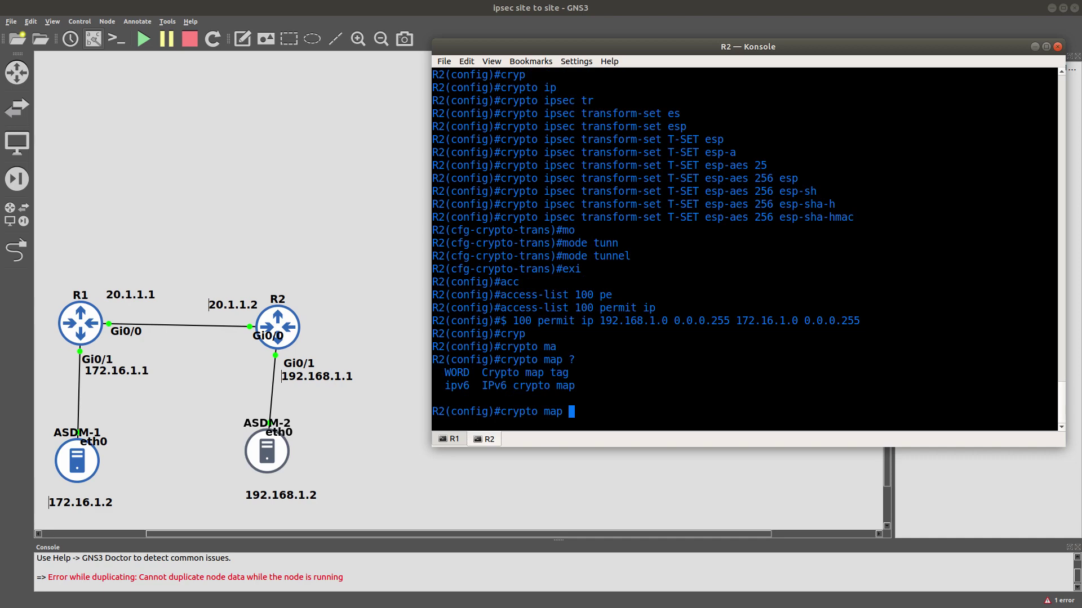
pyautogui.write('CRYPTO-MAP ?')
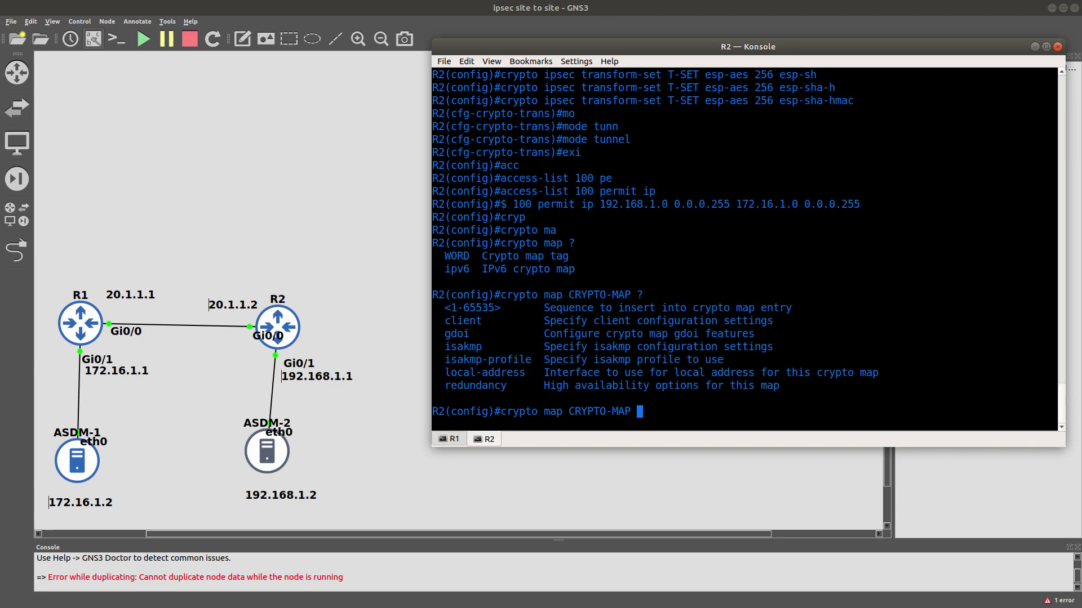
pyautogui.write('1 ')
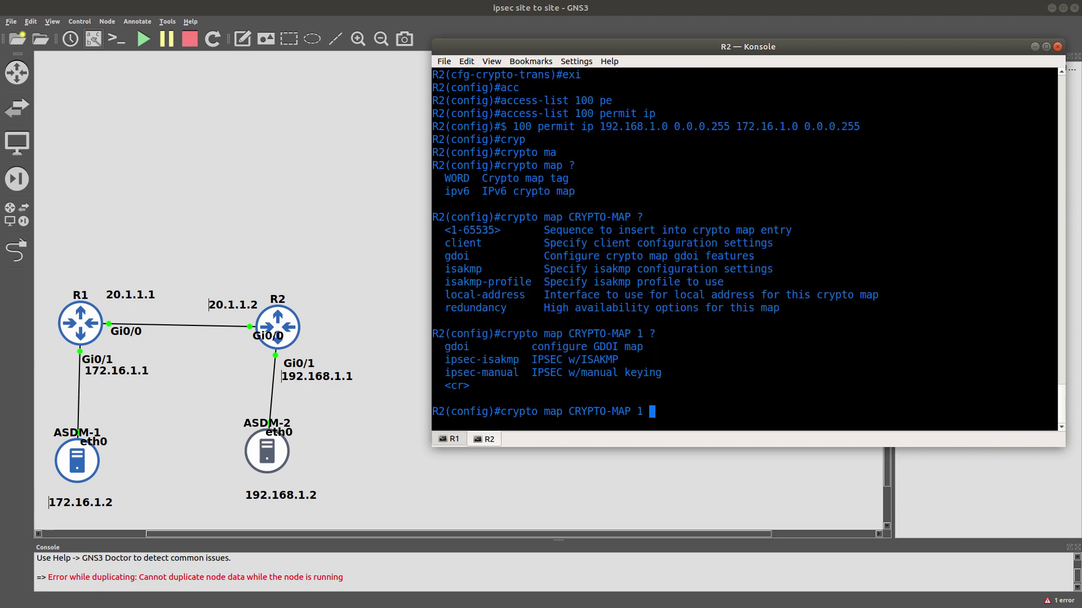
pyautogui.write('?ip')
pyautogui.press('Tab')
pyautogui.write('sec-i')
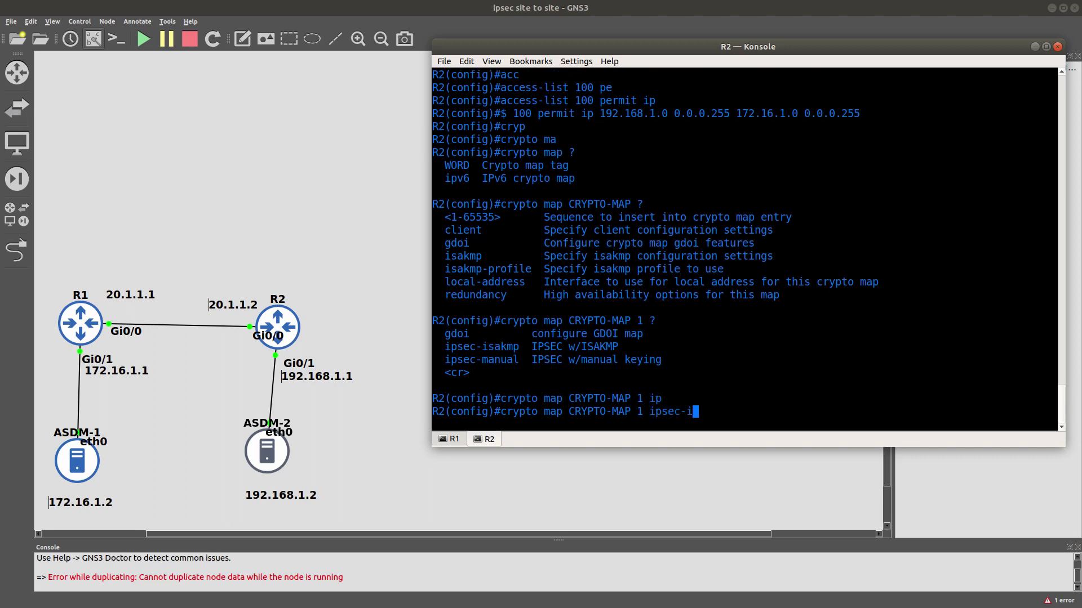
pyautogui.press('Tab')
pyautogui.press('Return')
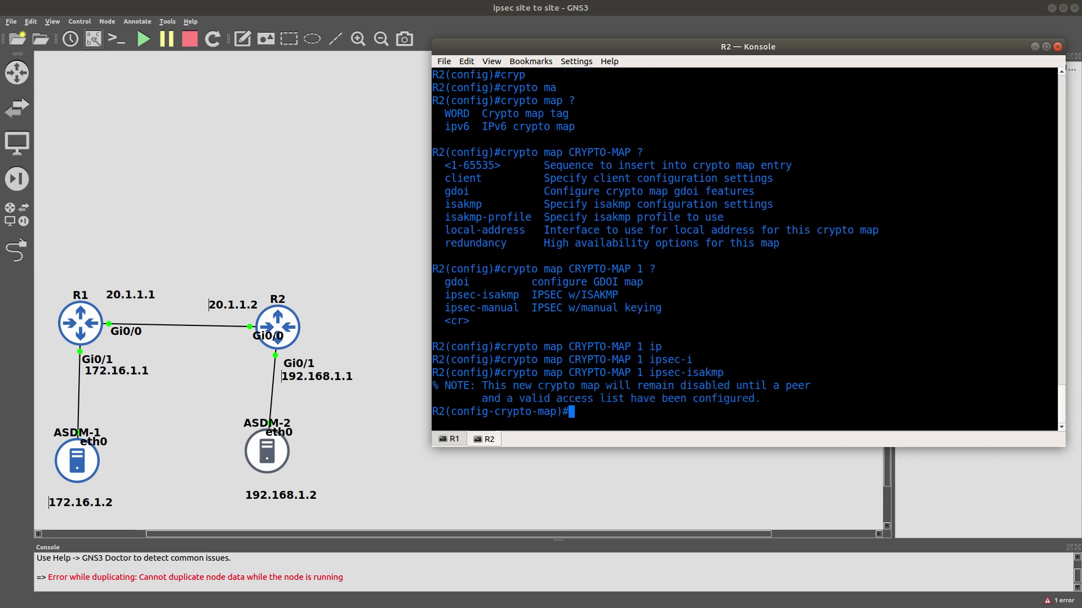
# Set the crypto map's peer to 20.1.1.1 and its transform set to T-SET.
pyautogui.write('set')
pyautogui.press('Tab')
pyautogui.write('pe')
pyautogui.press('Tab')
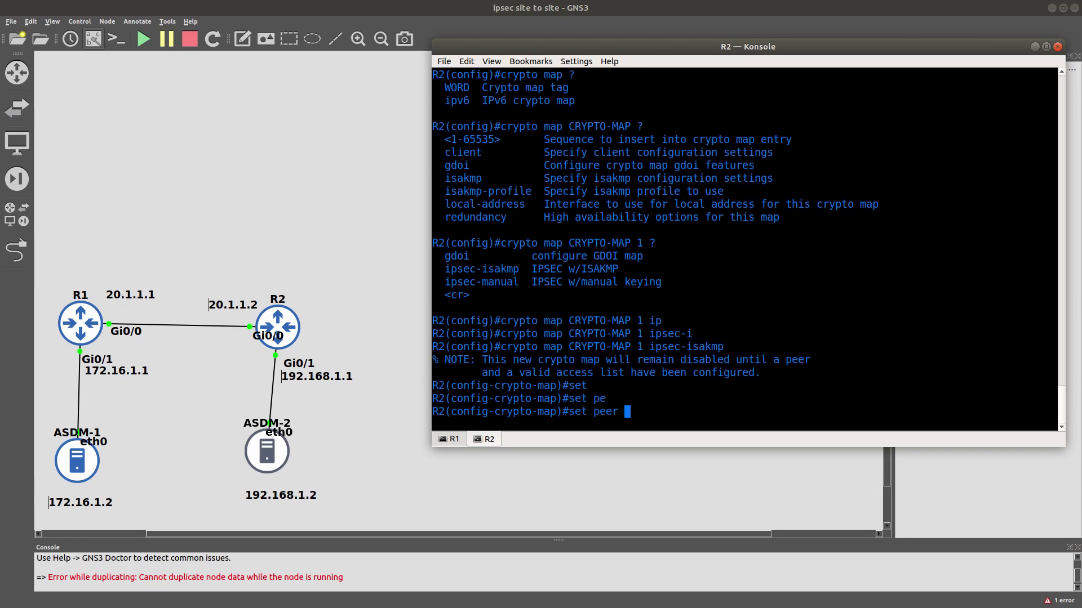
pyautogui.write('20.1.1.1')
pyautogui.press('Return')
pyautogui.write('set')
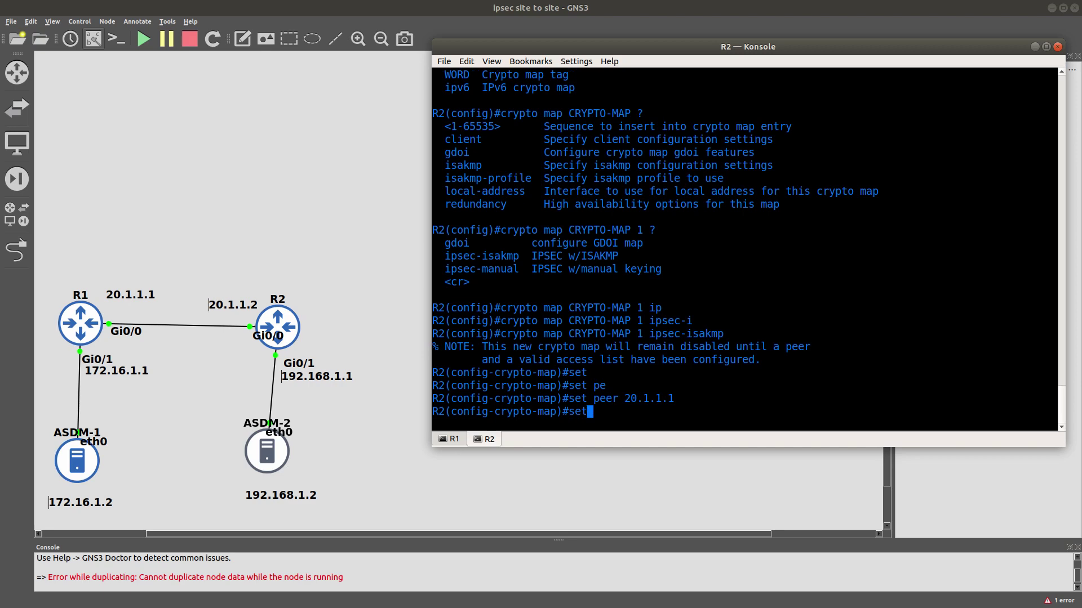
pyautogui.press('Tab')
pyautogui.write('tr')
pyautogui.press('Tab')
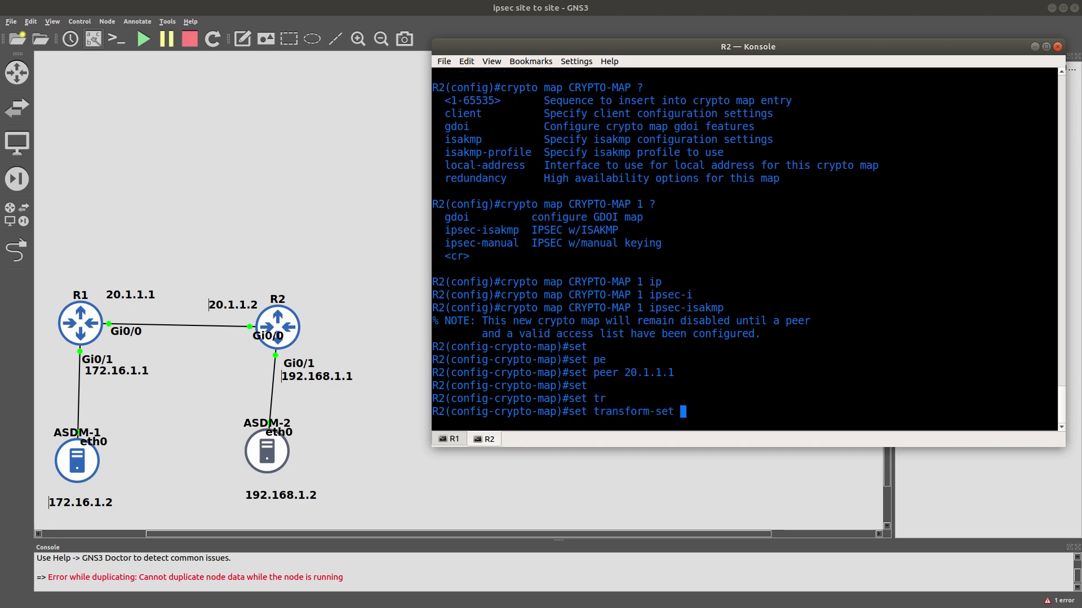
pyautogui.write('T-SET')
pyautogui.press('Return')
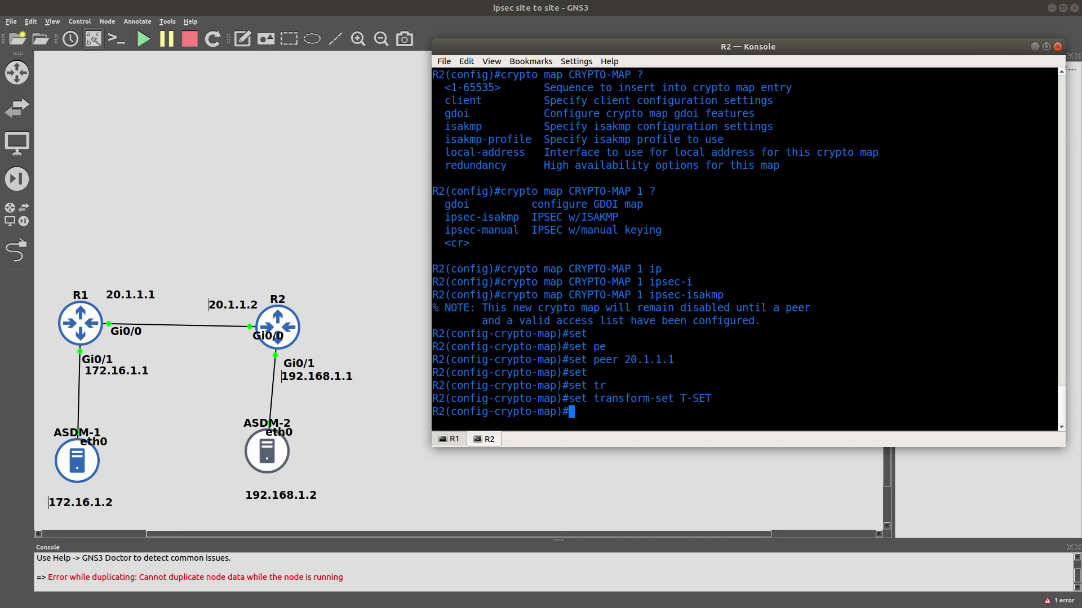
# Match the crypto map to access list 100 and exit crypto-map mode.
pyautogui.write('mat')
pyautogui.press('Tab')
pyautogui.write('add')
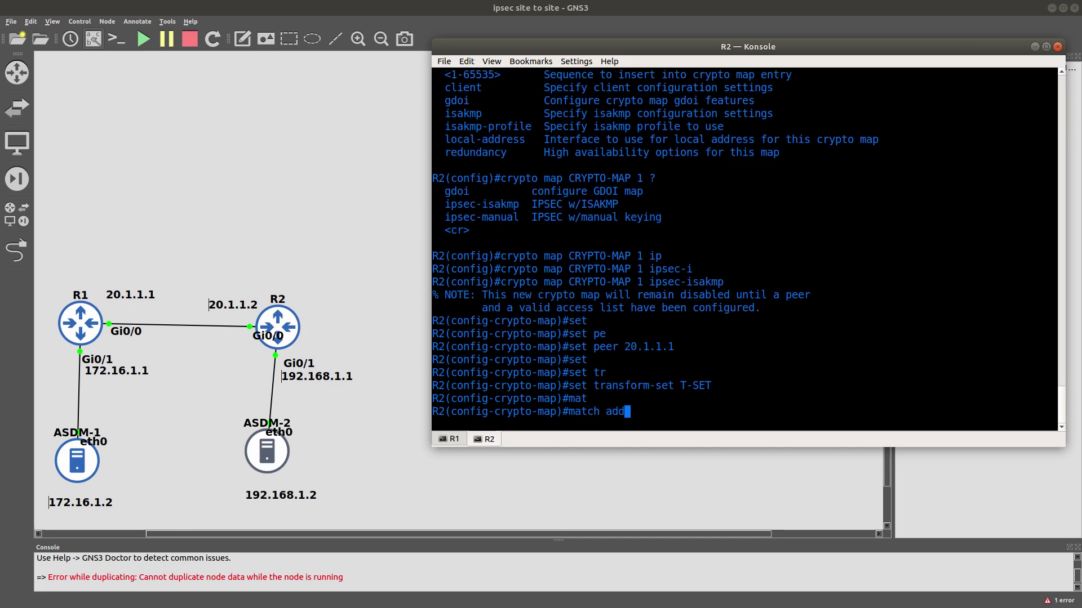
pyautogui.press('Tab')
pyautogui.write('100')
pyautogui.press('Return')
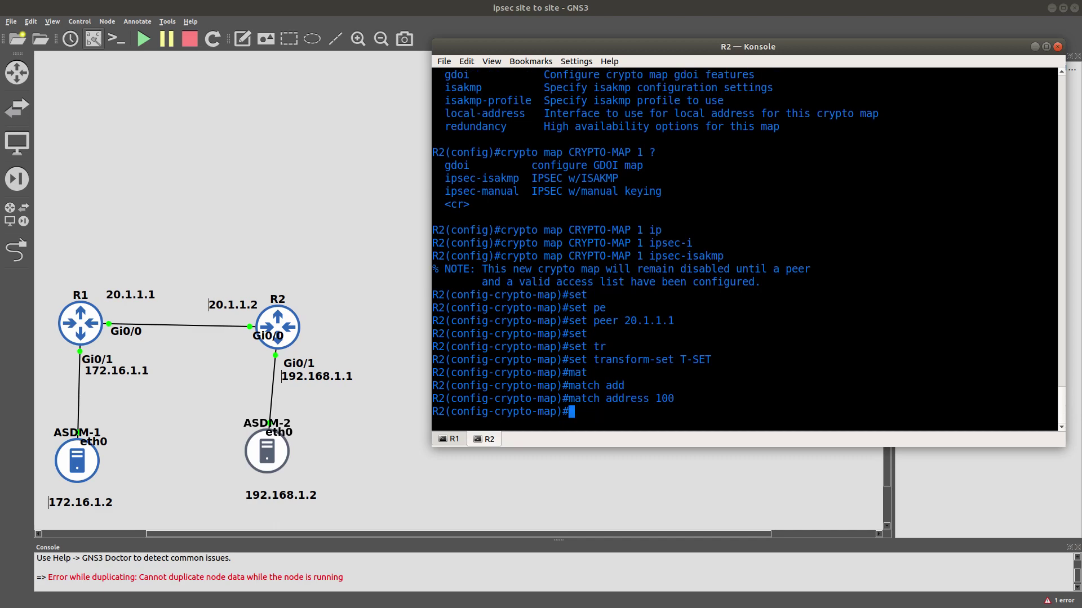
pyautogui.write('exit')
pyautogui.press('Return')
pyautogui.write('int')
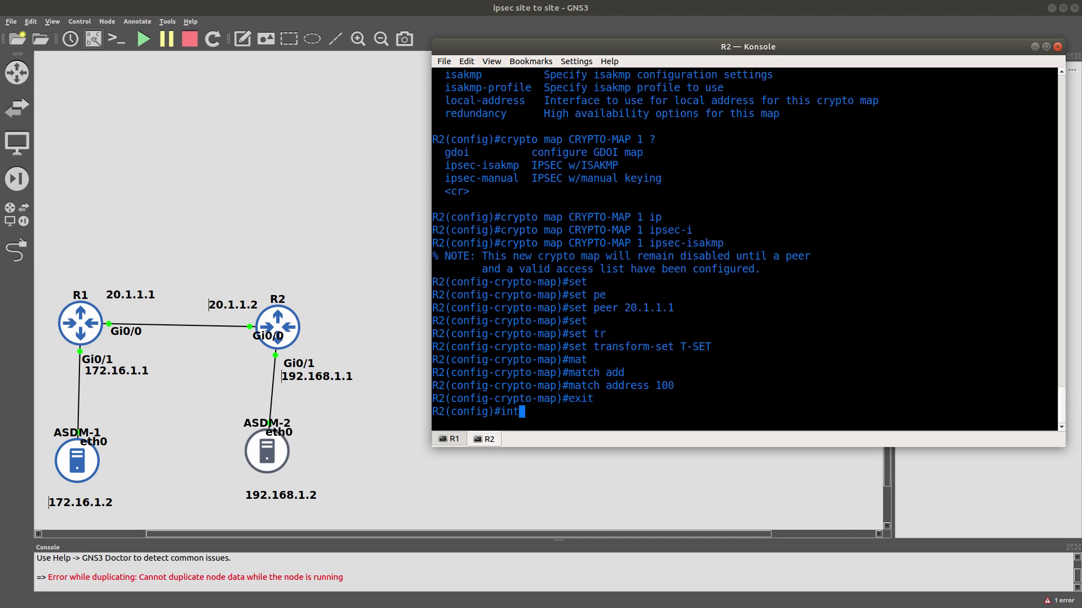
pyautogui.write(' g0/0')
# Apply CRYPTO-MAP to Gi0/0 and confirm the 'ISAKMP is ON' log message.
pyautogui.press('Return')
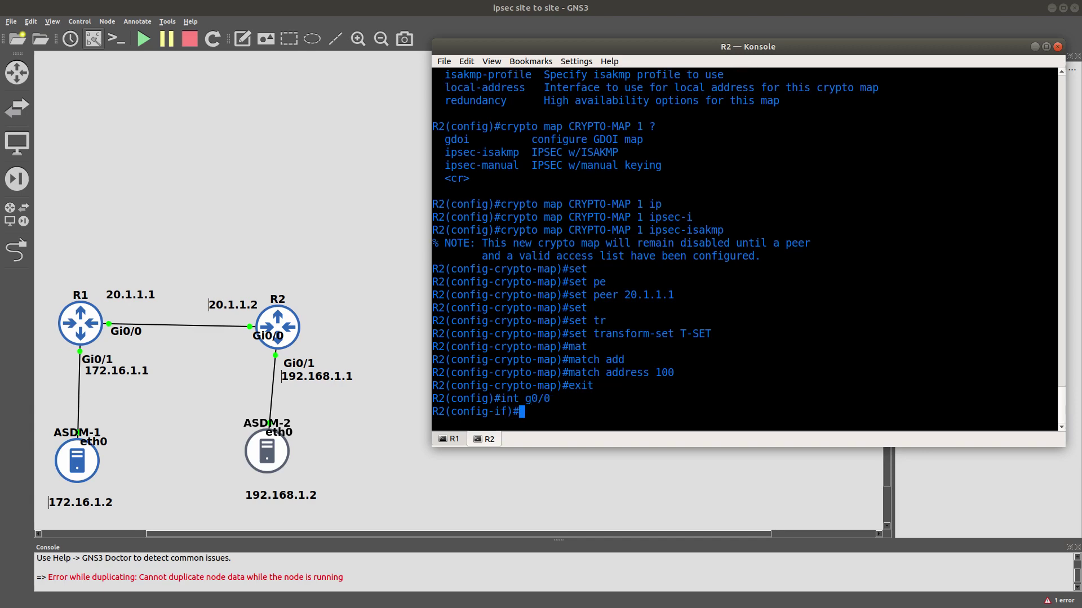
pyautogui.write('cry')
pyautogui.press('Tab')
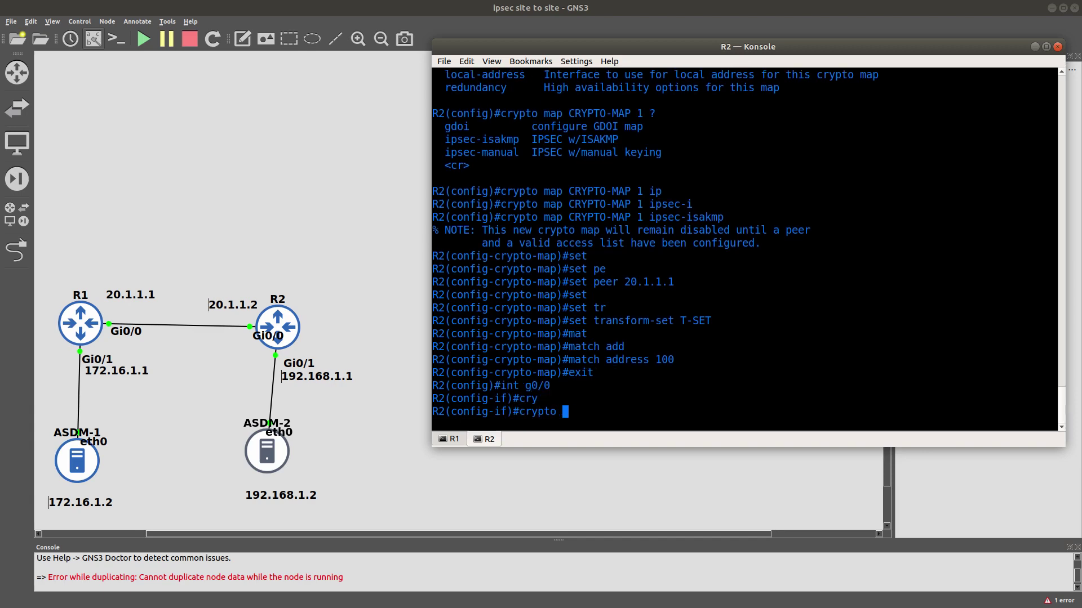
pyautogui.write('ma')
pyautogui.press('Tab')
pyautogui.write('C')
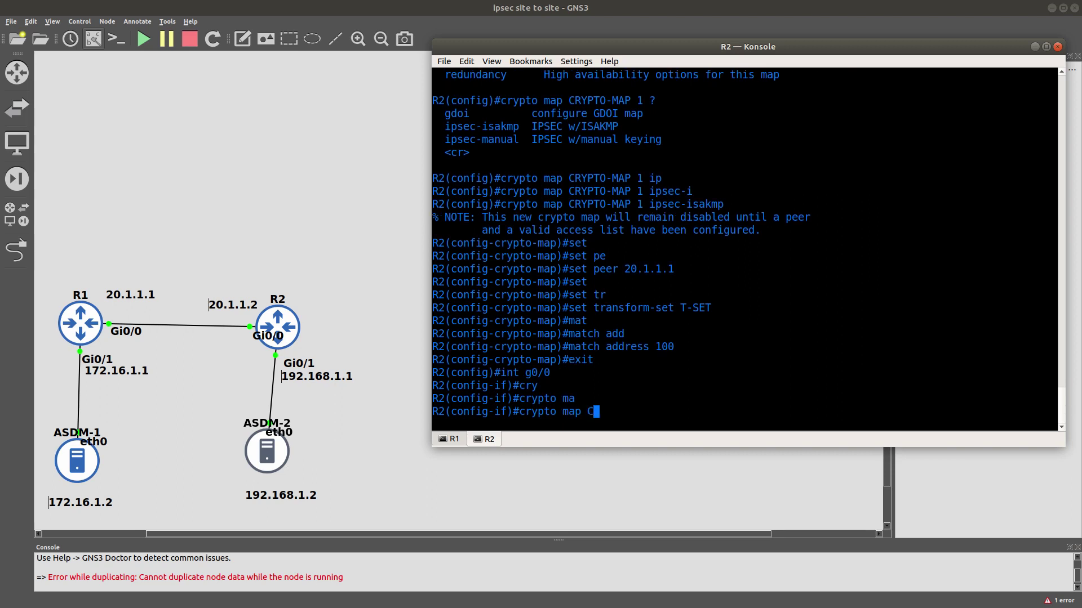
pyautogui.write('RYPTO-M')
pyautogui.write('AP')
pyautogui.press('Return')
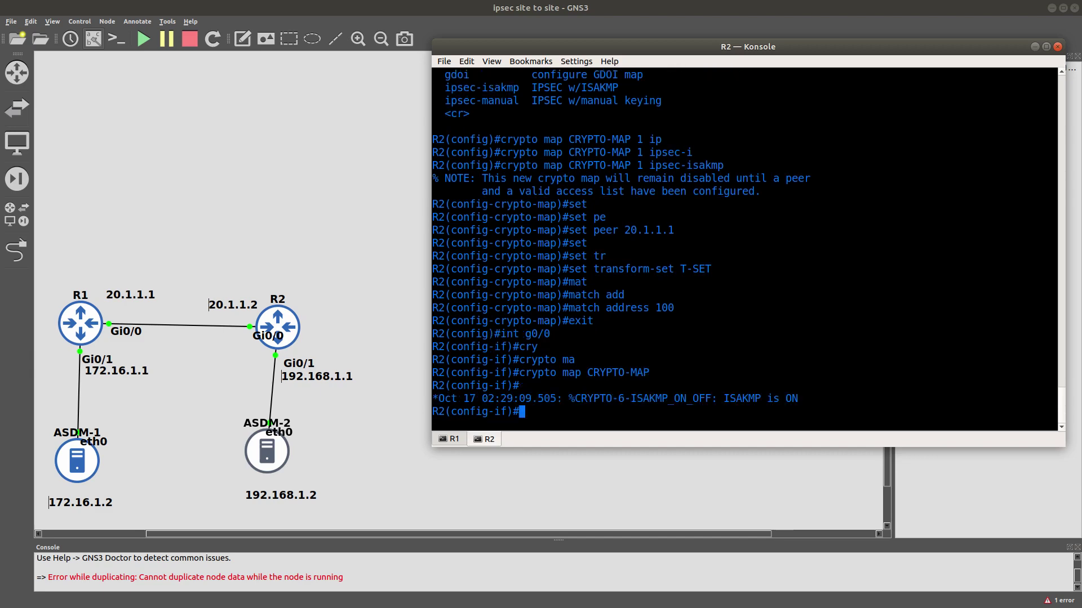
pyautogui.tripleClick(781, 399)
pyautogui.click(259, 454)
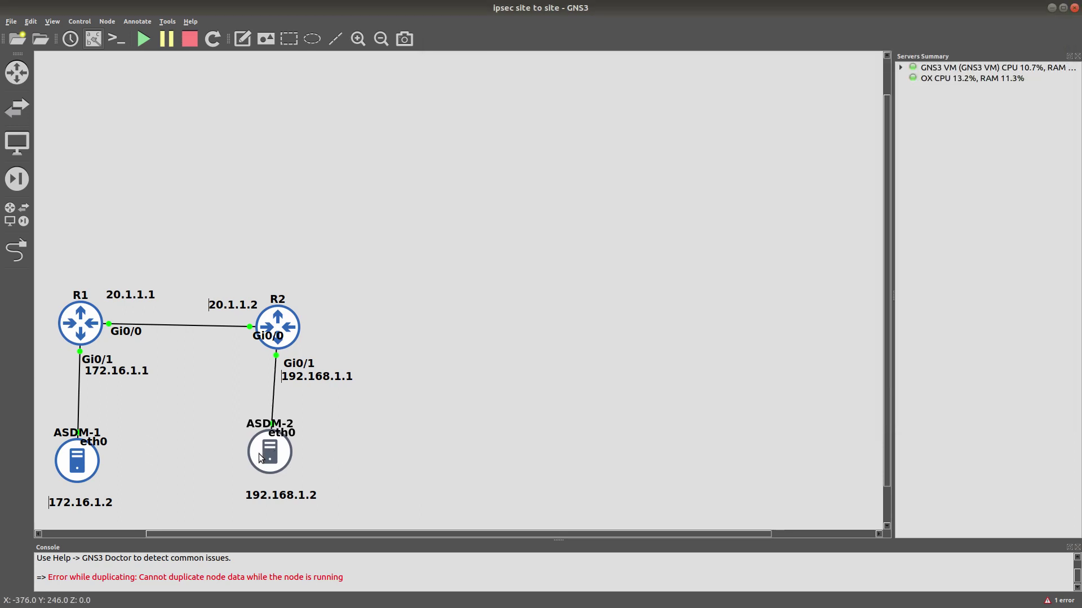
# Nudge the ASDM-2 node slightly, then leave configuration mode on R2 with end.
pyautogui.moveTo(258, 454); pyautogui.dragTo(263, 457)
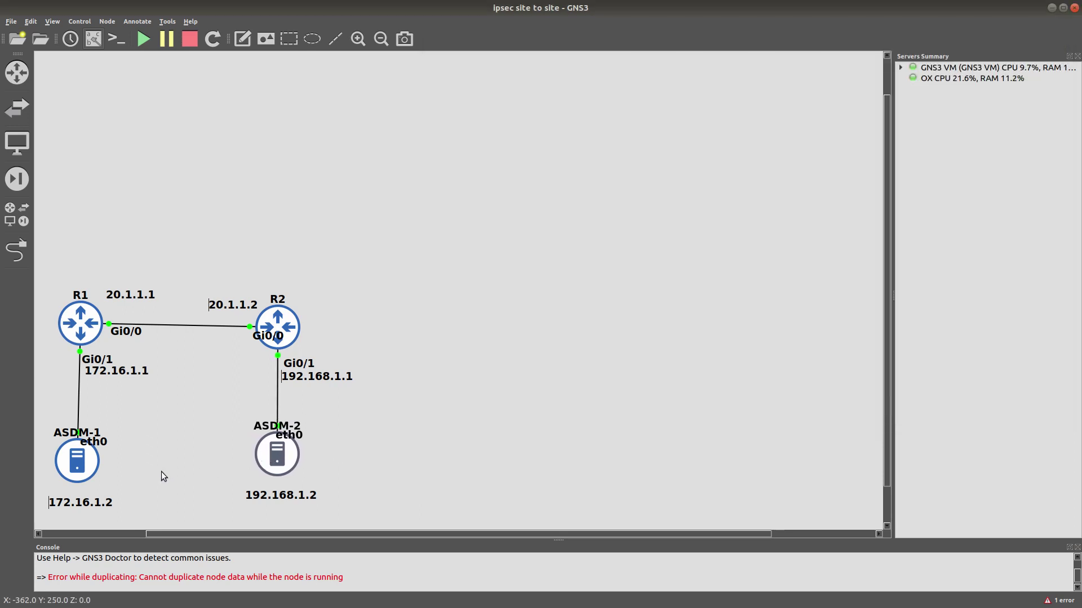
pyautogui.moveTo(277, 469)
pyautogui.hotkey('alt', 'Tab')
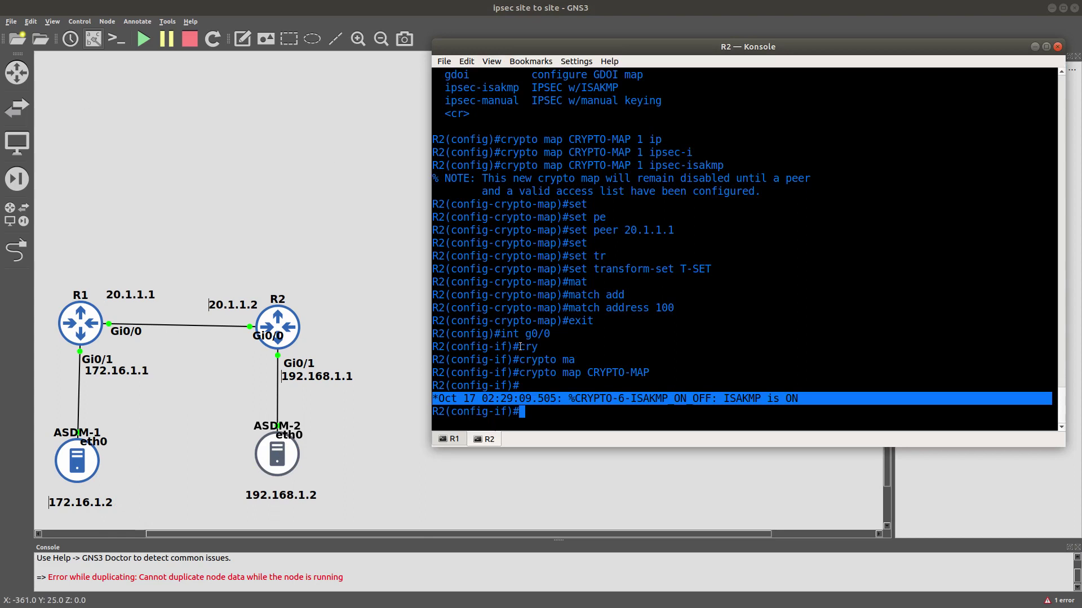
pyautogui.click(741, 337)
pyautogui.write('end')
pyautogui.press('Return')
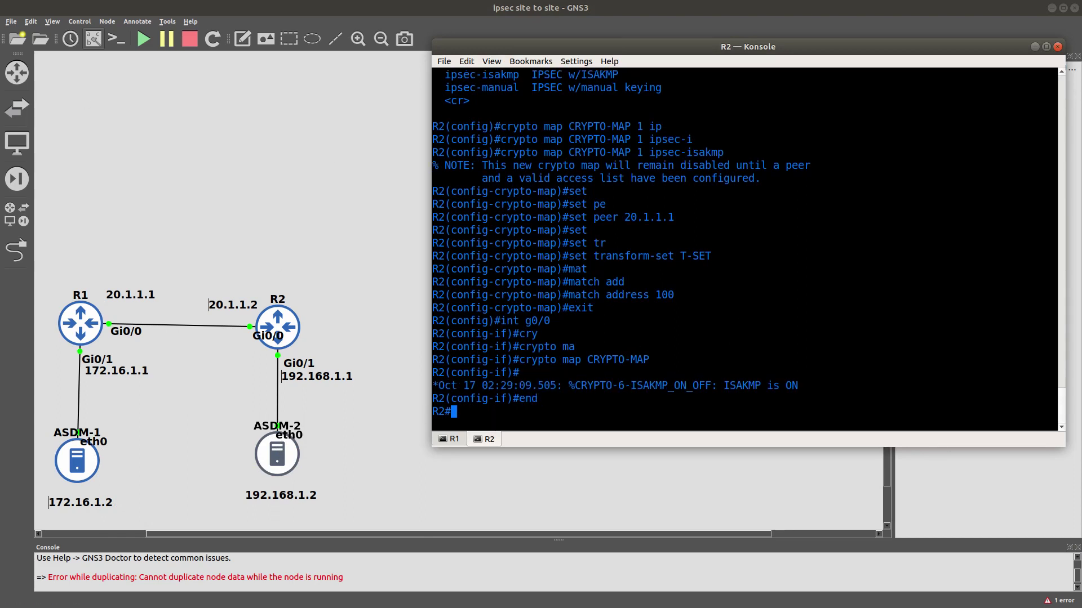
# Run show crypto isakmp sa on R2, which lists no security associations.
pyautogui.write('sho cryp')
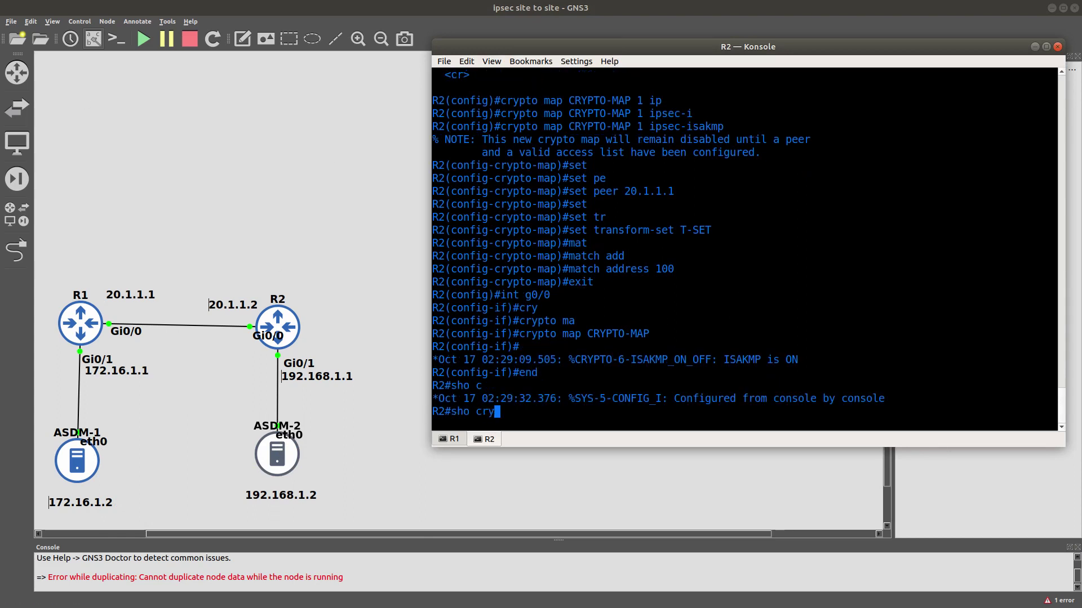
pyautogui.press('Tab')
pyautogui.write('is')
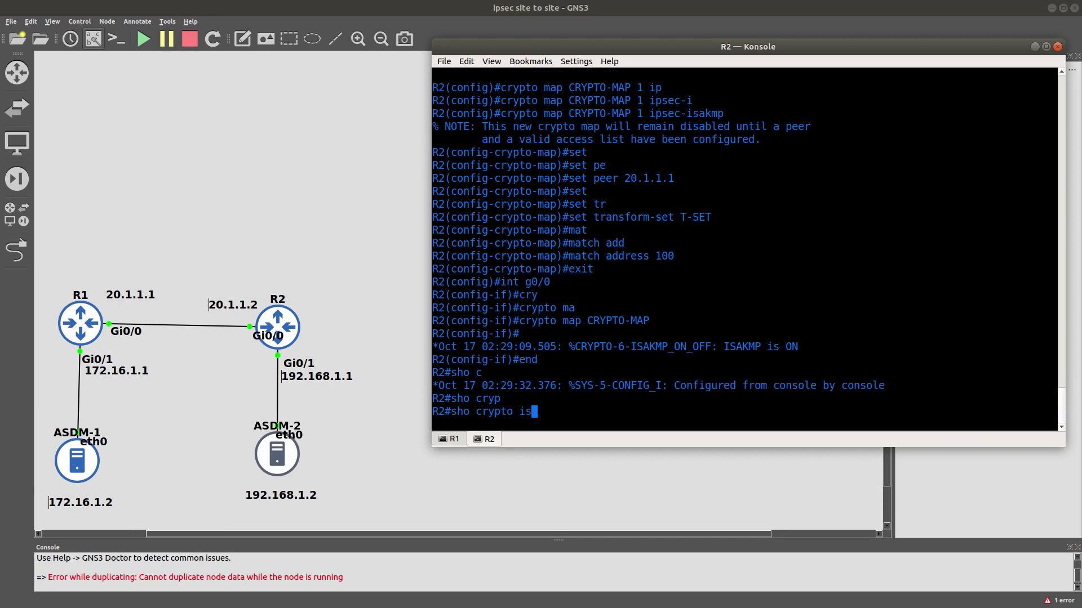
pyautogui.press('Tab')
pyautogui.write('sa')
pyautogui.press('Return')
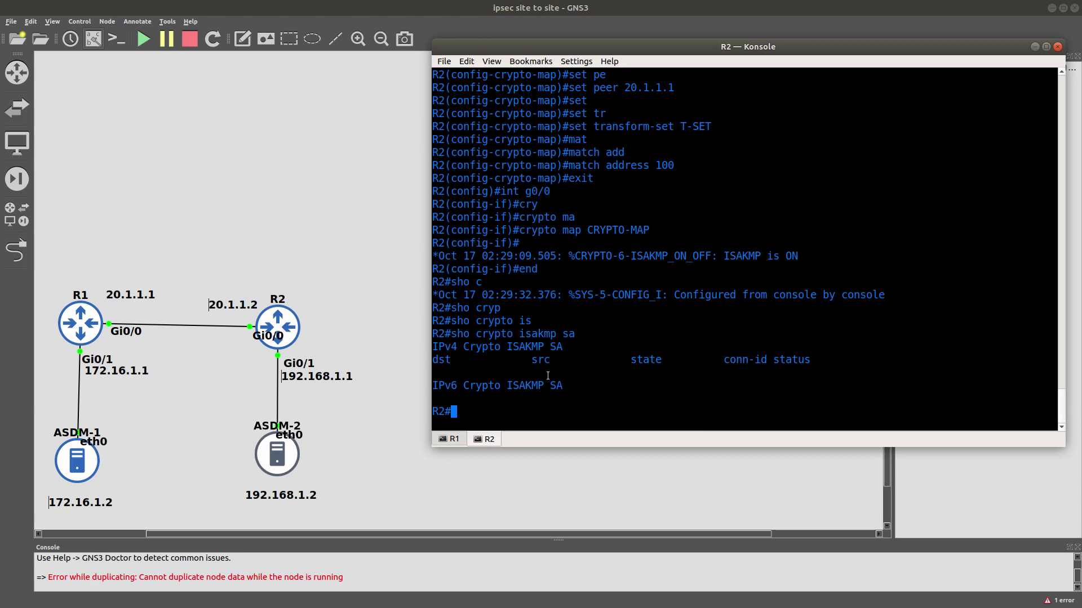
# Recall the last command and edit it toward show crypto ipsec sa.
pyautogui.press('Up')
pyautogui.press('BackSpace')
pyautogui.press('BackSpace')
pyautogui.press('BackSpace')
pyautogui.press('BackSpace')
pyautogui.press('BackSpace')
pyautogui.press('BackSpace')
pyautogui.press('BackSpace')
pyautogui.press('BackSpace')
pyautogui.press('BackSpace')
pyautogui.write('ip')
pyautogui.press('Tab')
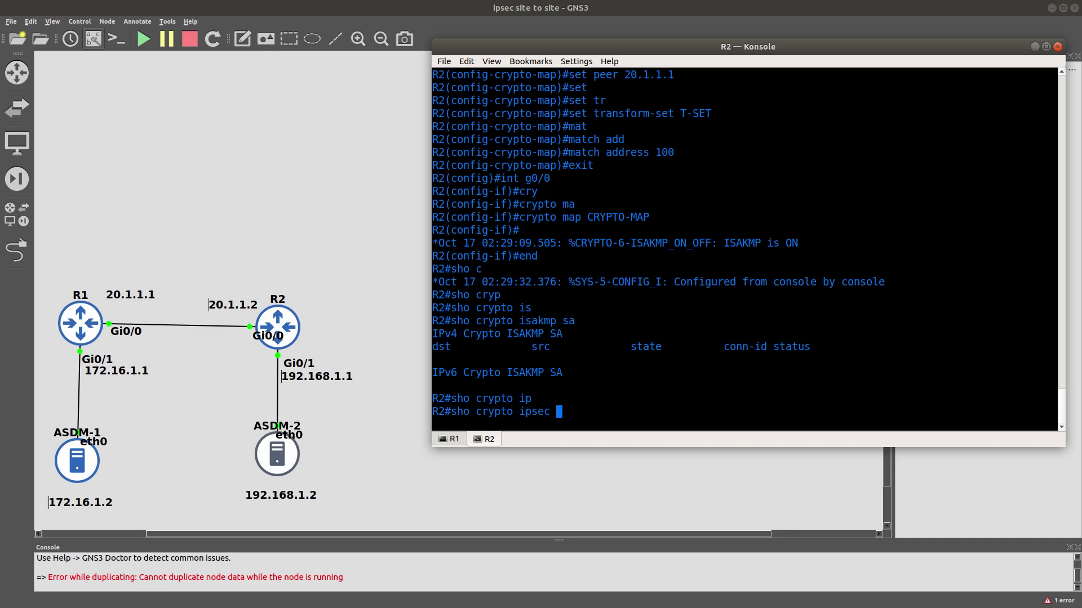
# Run show crypto ipsec sa on R2 and point out the zero encaps and decaps counters.
pyautogui.write('sa')
pyautogui.press('Return')
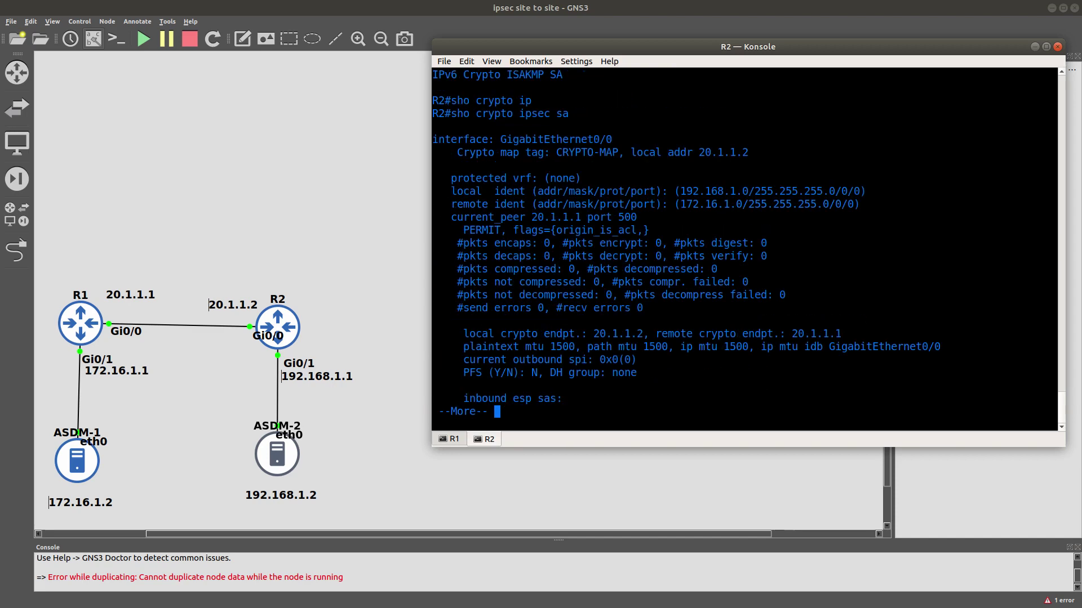
pyautogui.doubleClick(502, 245)
pyautogui.doubleClick(542, 244)
pyautogui.doubleClick(547, 259)
# Highlight local ident 192.168.1.0, remote 172.16.1.0, peer 20.1.1.1 and local endpoint 20.1.1.2.
pyautogui.doubleClick(462, 190)
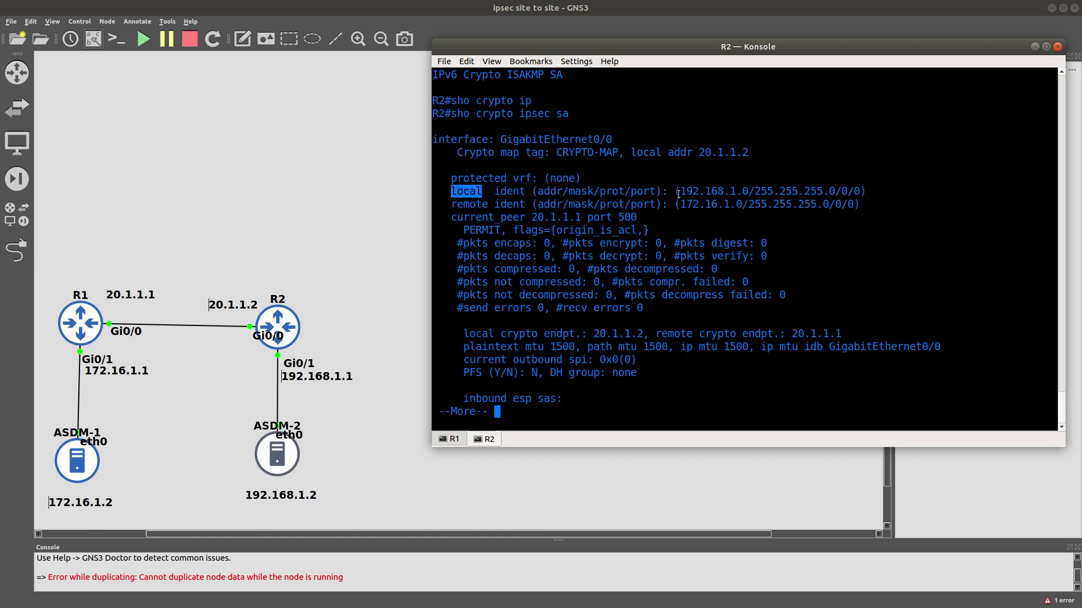
pyautogui.click(680, 194)
pyautogui.doubleClick(717, 194)
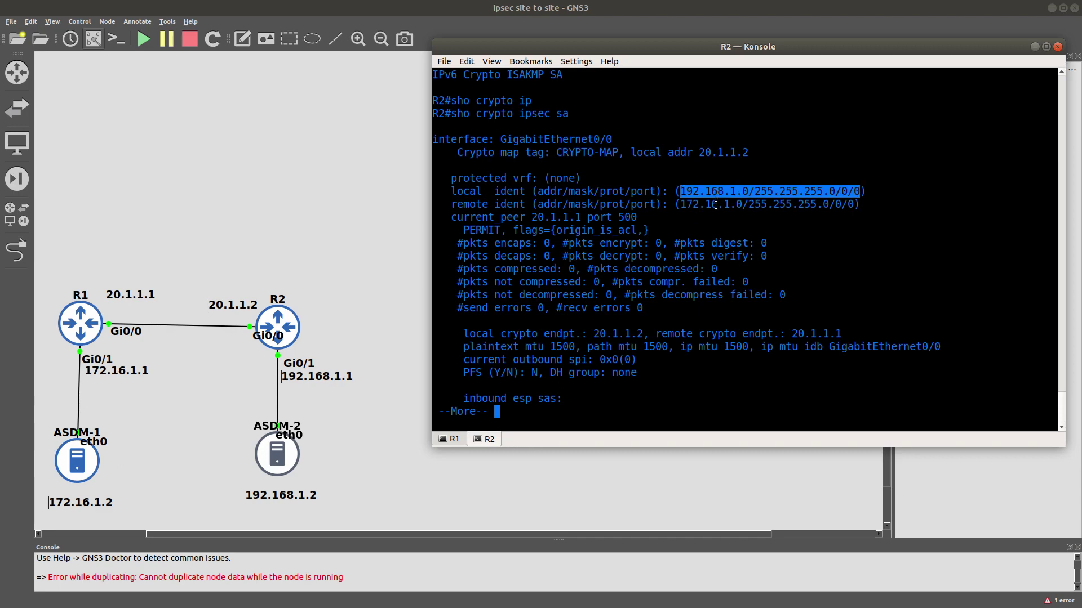
pyautogui.doubleClick(715, 205)
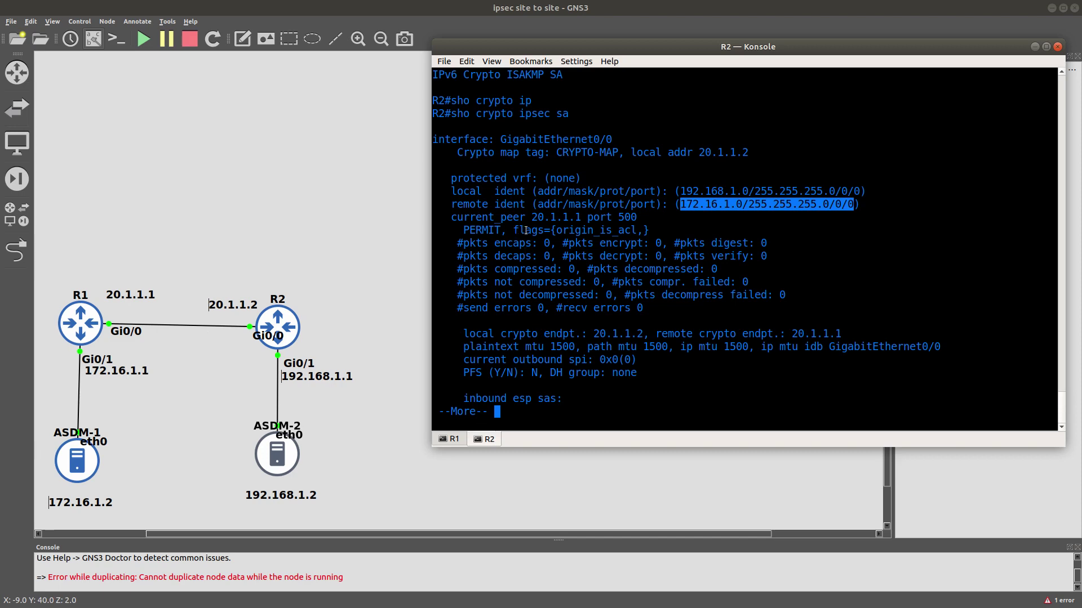
pyautogui.doubleClick(545, 218)
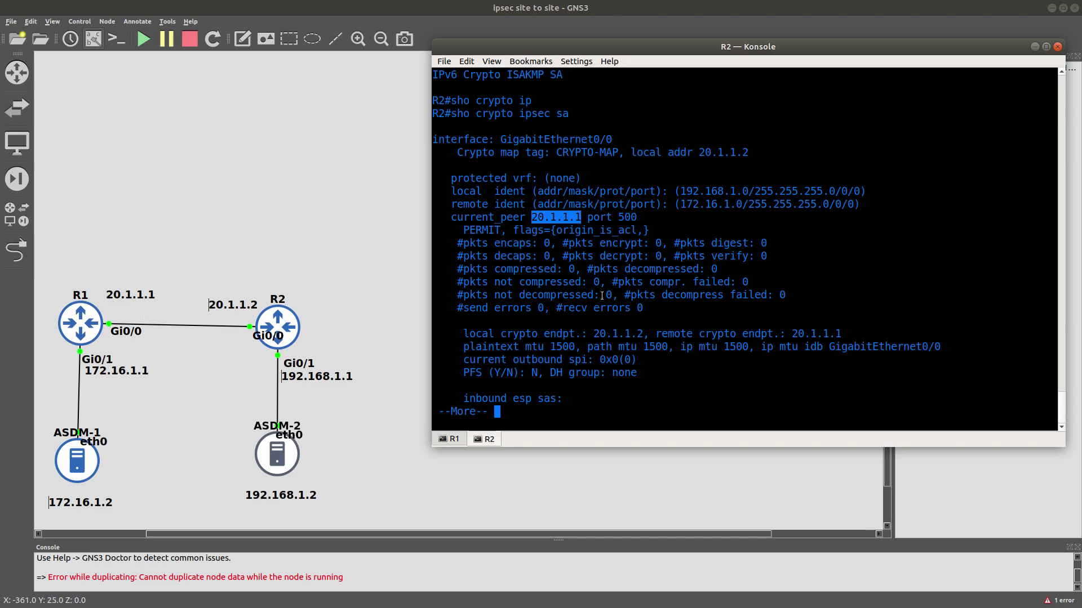
pyautogui.click(585, 338)
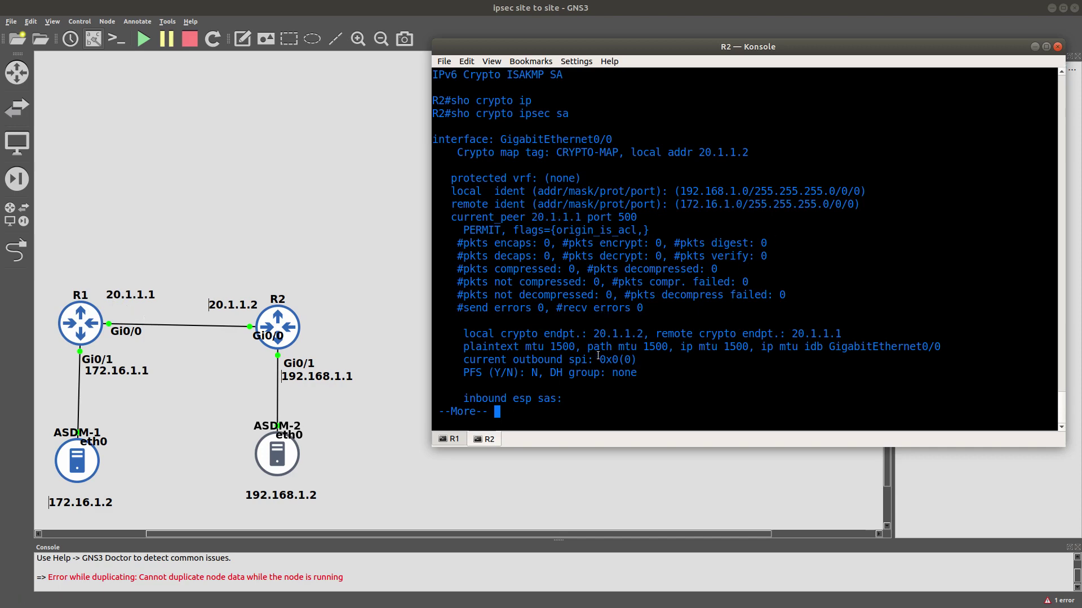
pyautogui.doubleClick(620, 334)
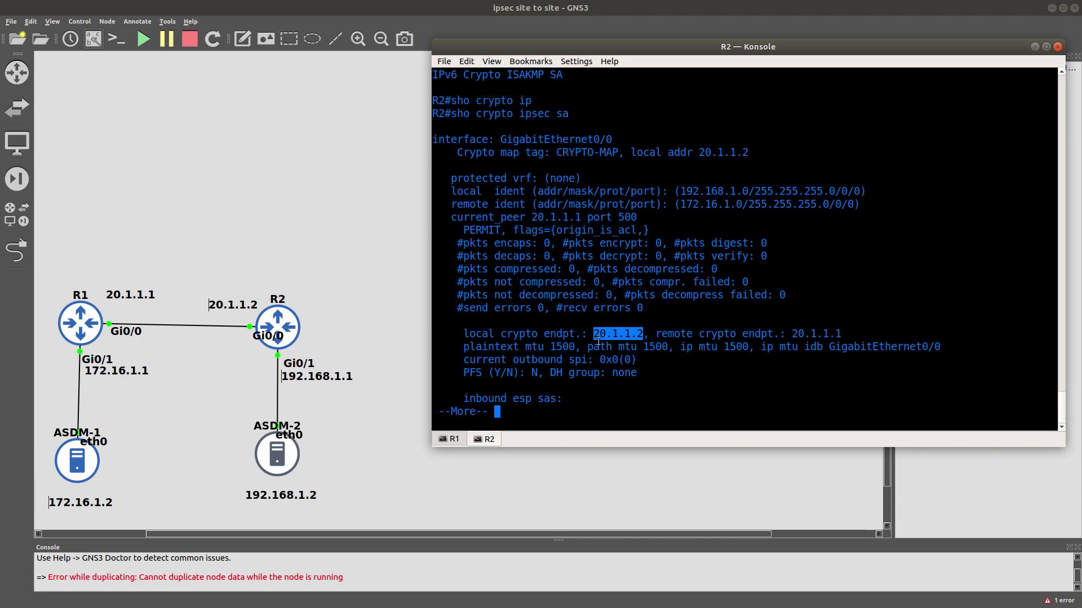
# On R1's console, run show crypto isakmp sa, which lists no SAs.
pyautogui.click(448, 439)
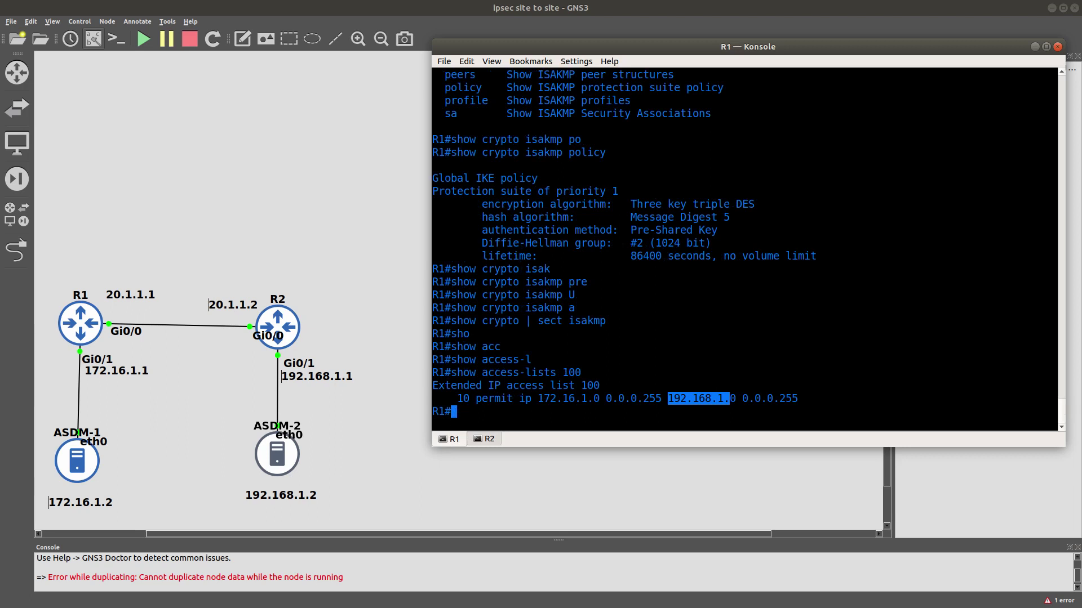
pyautogui.write('sho')
pyautogui.press('Tab')
pyautogui.write('cry')
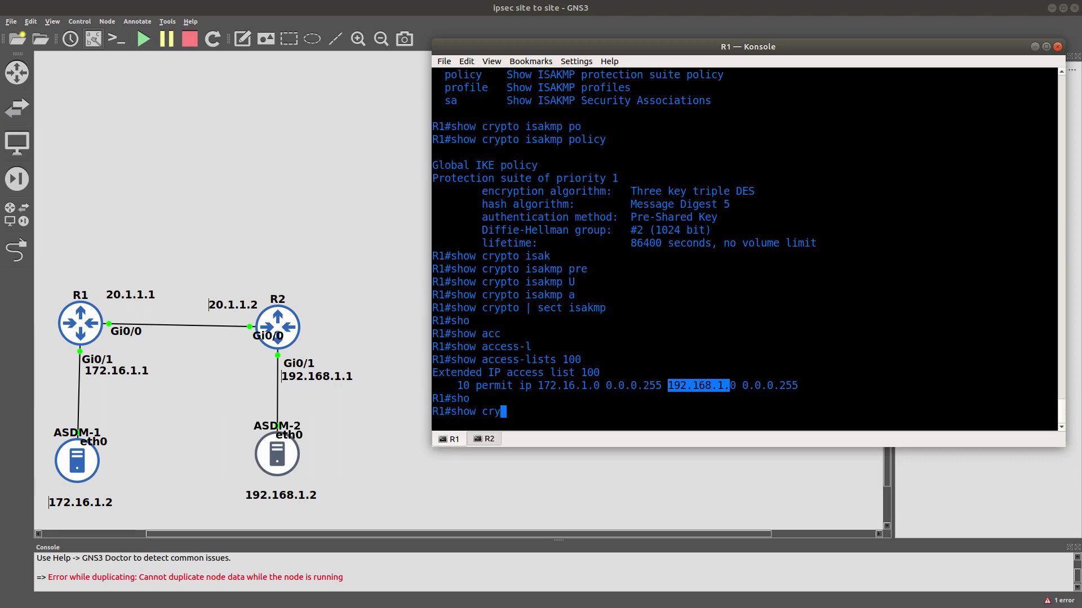
pyautogui.press('Tab')
pyautogui.write('is')
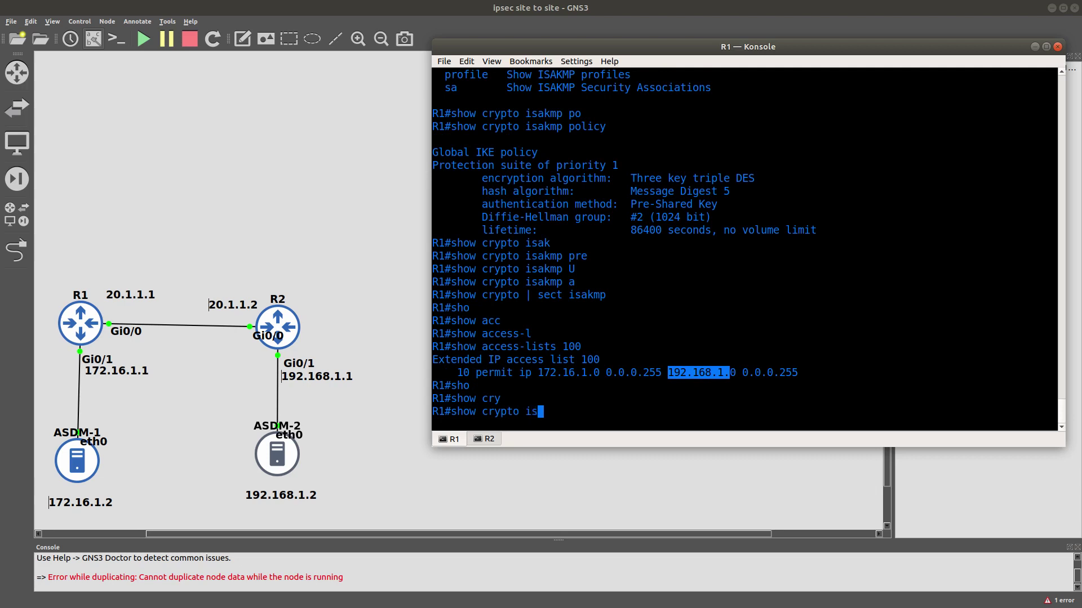
pyautogui.press('Tab')
pyautogui.write('sa')
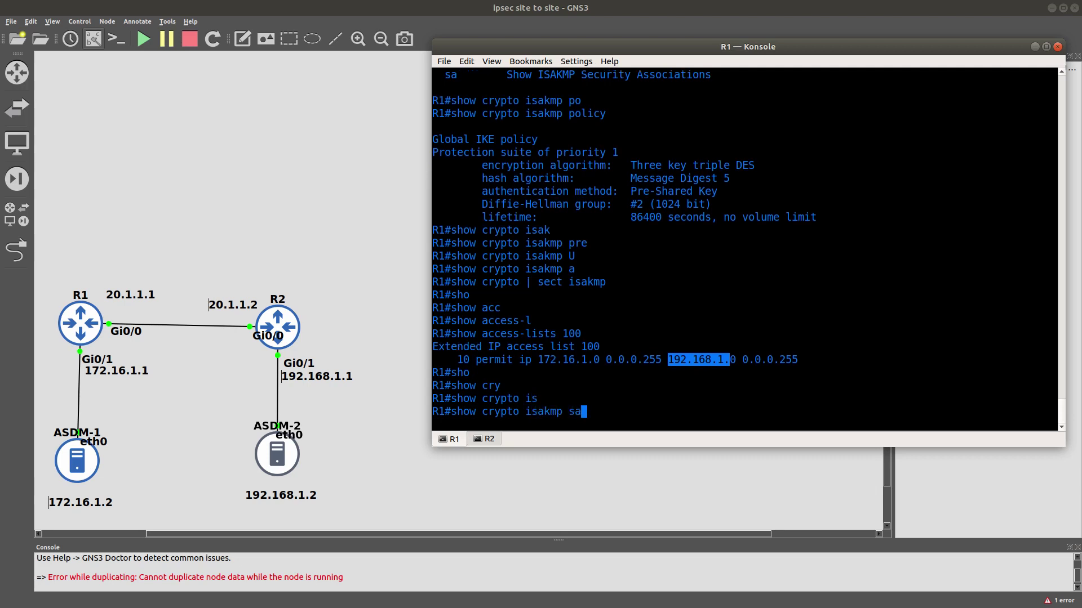
pyautogui.press('Return')
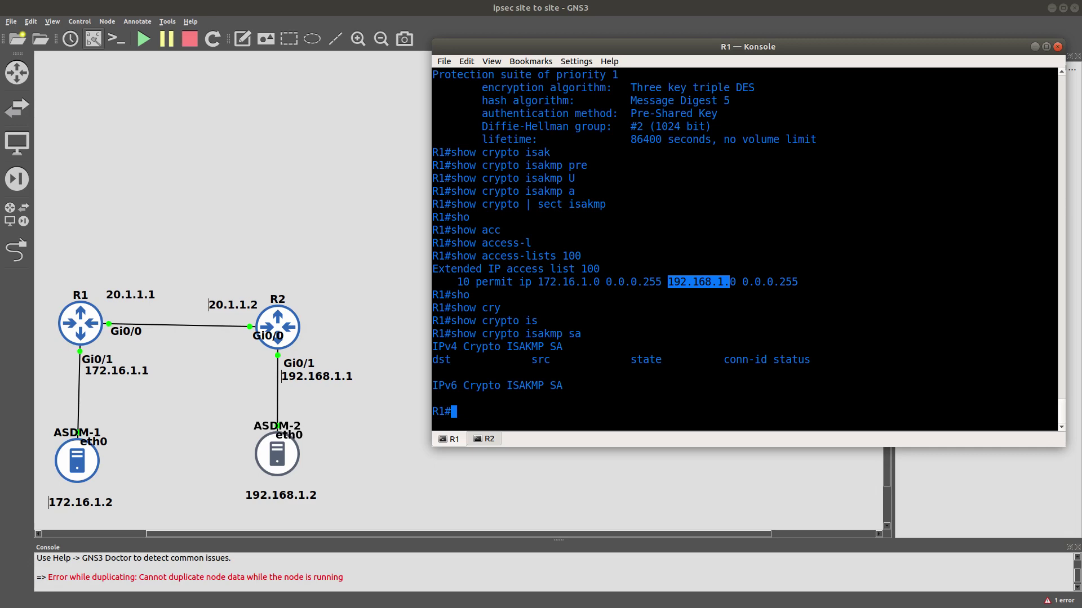
# Recall the last command and edit it to show crypto ipsec sa.
pyautogui.press('Up')
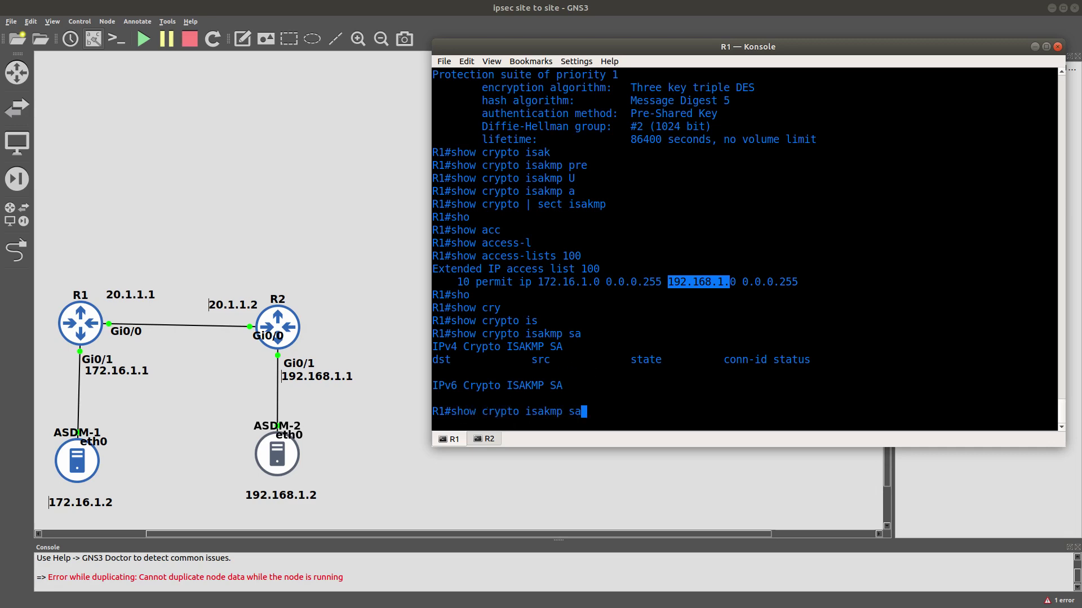
pyautogui.press('BackSpace')
pyautogui.press('BackSpace')
pyautogui.press('BackSpace')
pyautogui.press('BackSpace')
pyautogui.press('BackSpace')
pyautogui.press('BackSpace')
pyautogui.press('BackSpace')
pyautogui.press('BackSpace')
pyautogui.press('BackSpace')
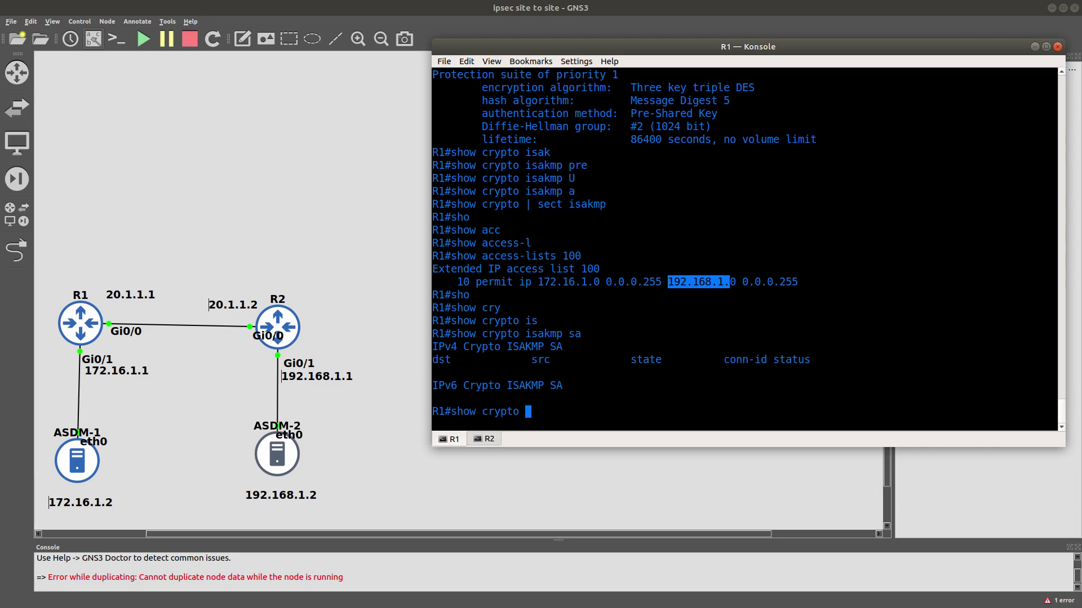
pyautogui.write('ip')
pyautogui.press('Tab')
# Run show crypto ipsec sa on R1 and compare peers: 20.1.1.2 on R1, 20.1.1.1 on R2.
pyautogui.write('sa')
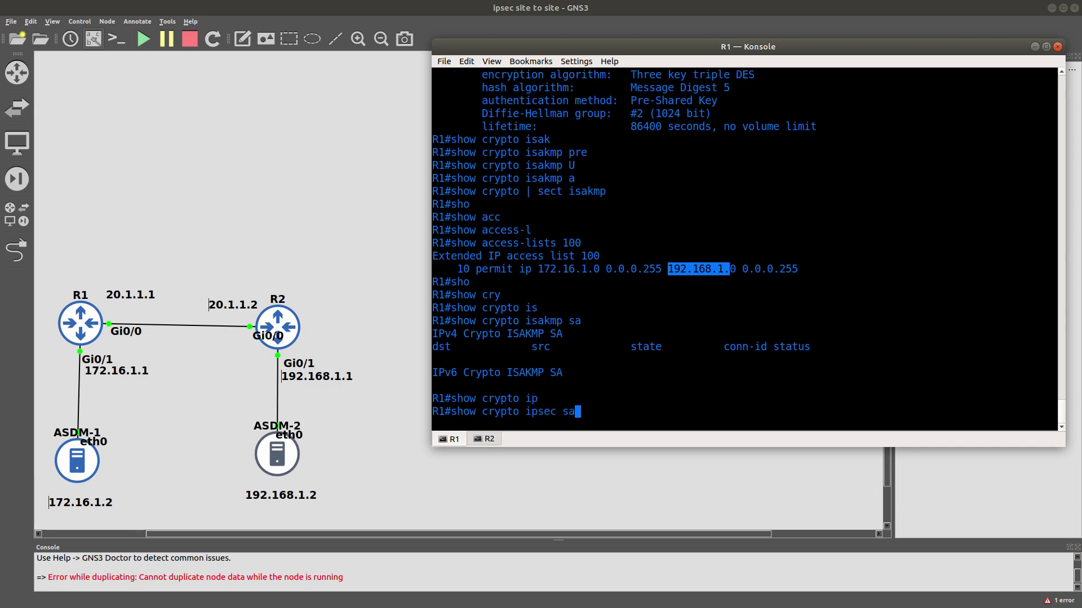
pyautogui.press('Return')
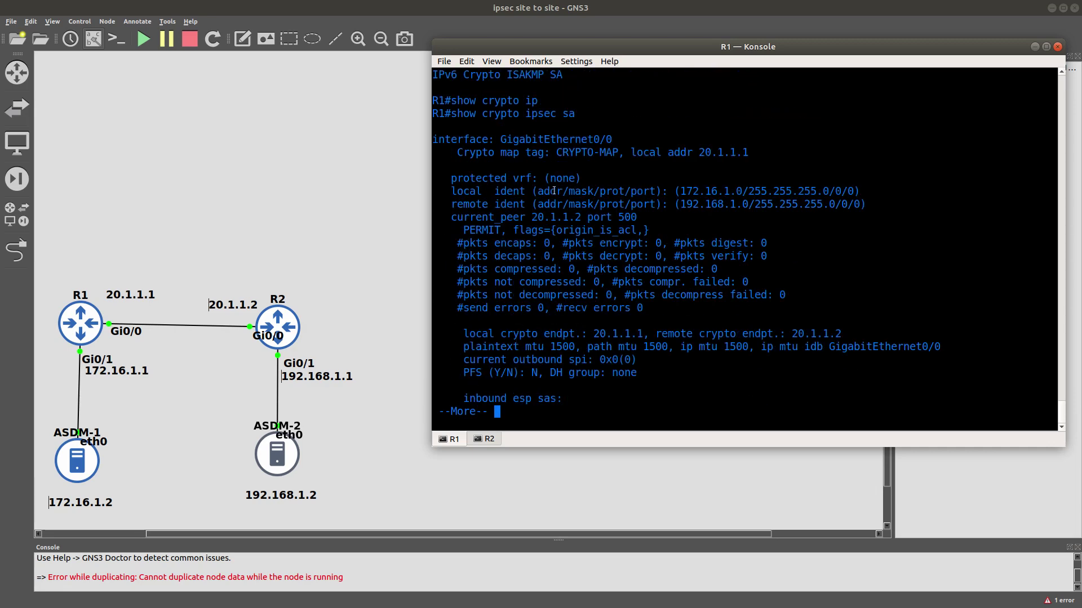
pyautogui.doubleClick(545, 215)
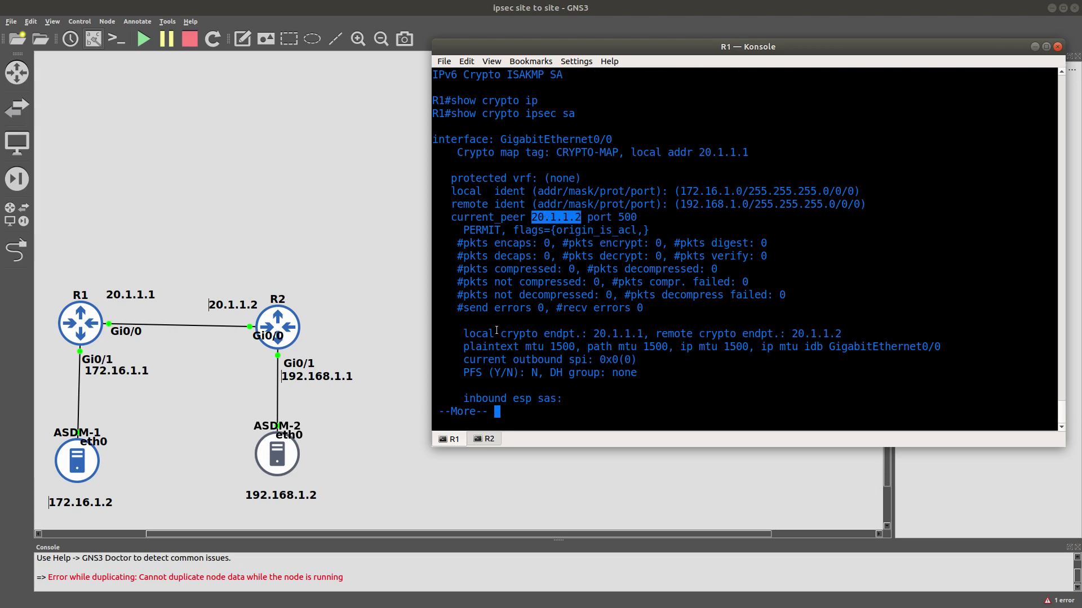
pyautogui.click(487, 439)
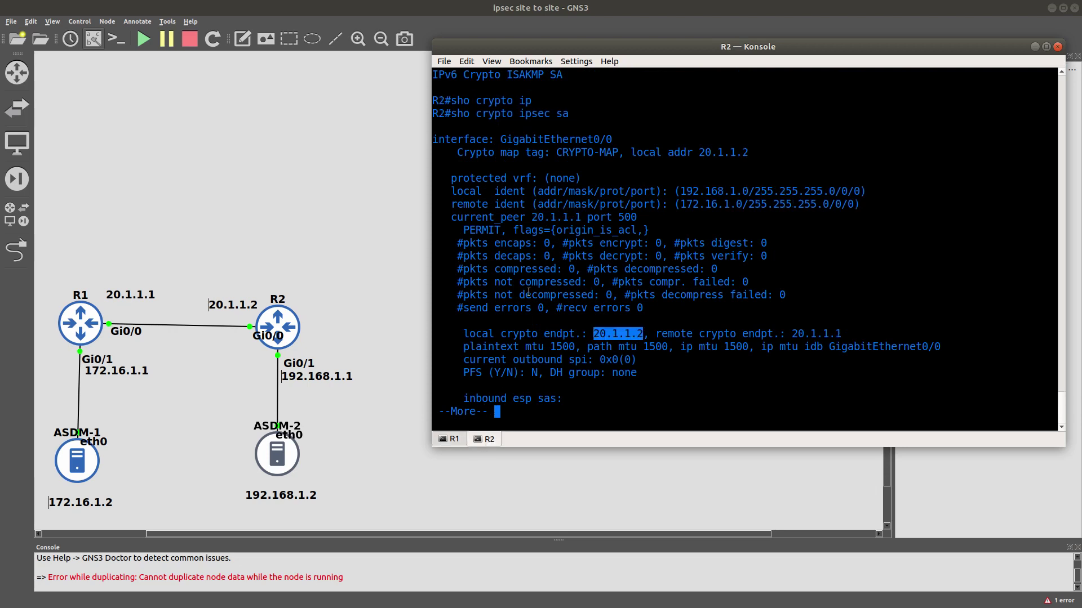
pyautogui.doubleClick(555, 218)
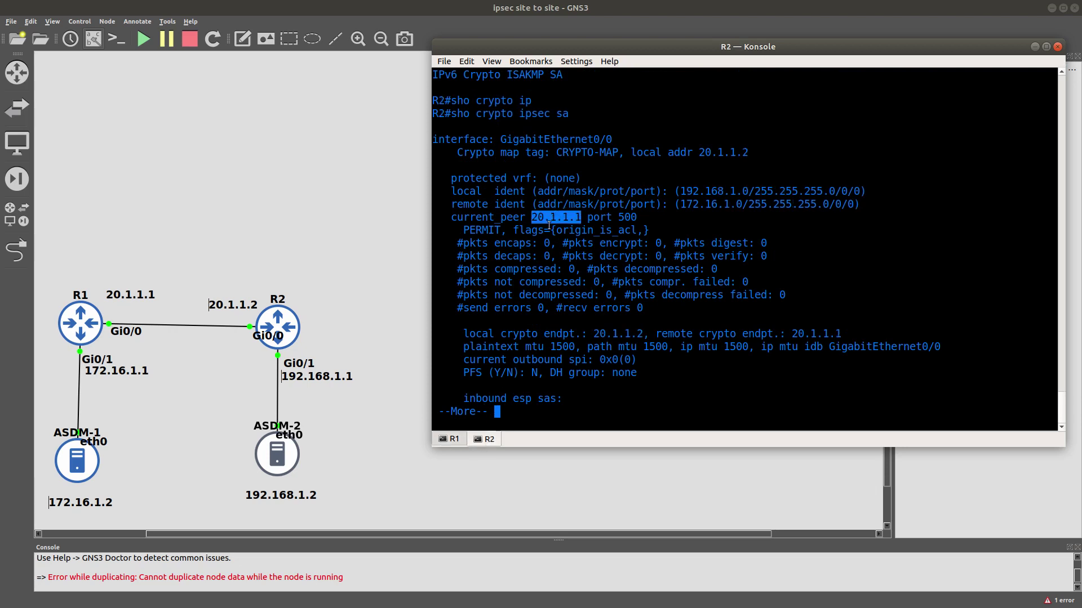
pyautogui.click(453, 439)
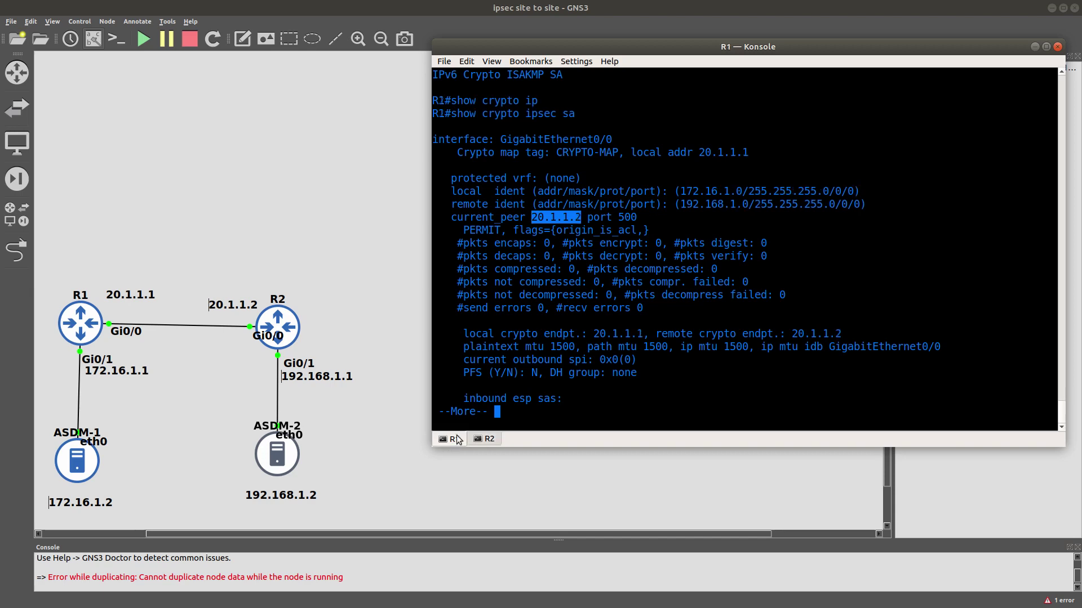
# Highlight R1's local subnet 172.16.1.0, remote 192.168.1.0, peer port 500 and peer 20.1.1.2.
pyautogui.doubleClick(701, 193)
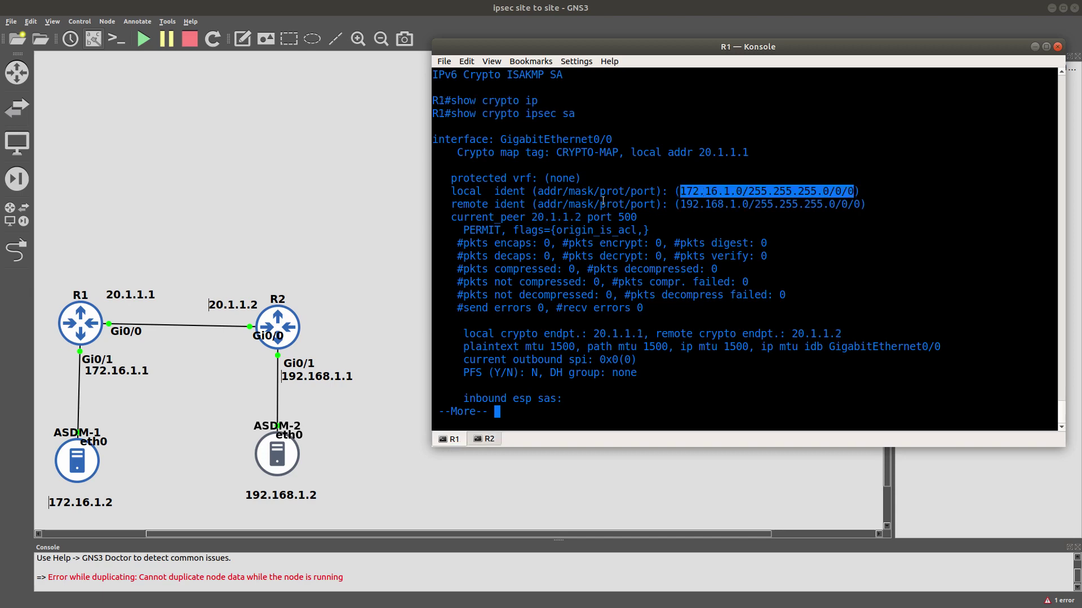
pyautogui.click(496, 192)
pyautogui.doubleClick(496, 192)
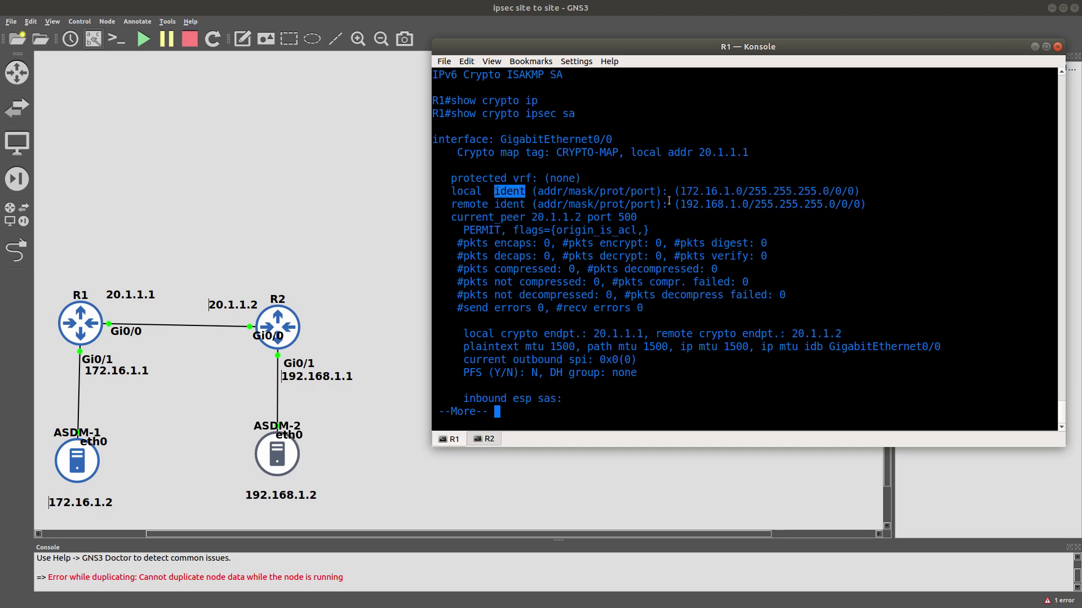
pyautogui.doubleClick(709, 192)
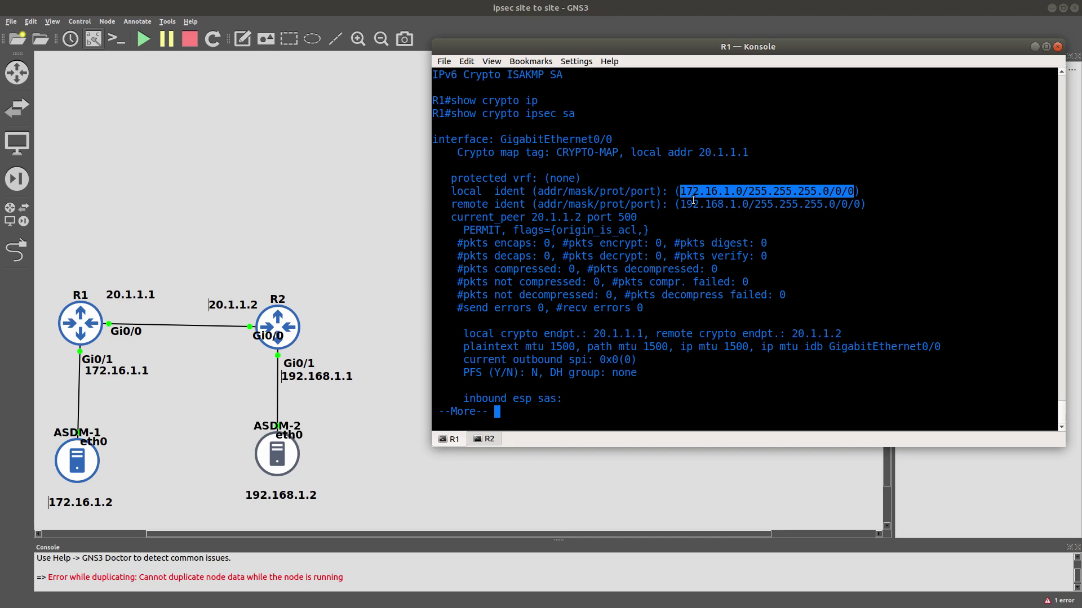
pyautogui.doubleClick(692, 204)
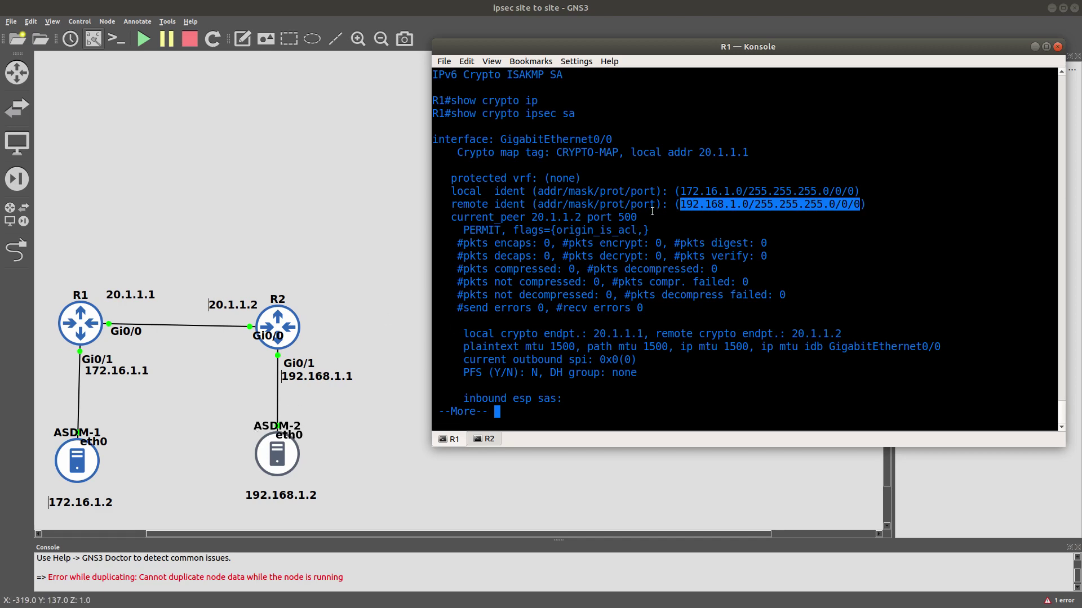
pyautogui.doubleClick(626, 216)
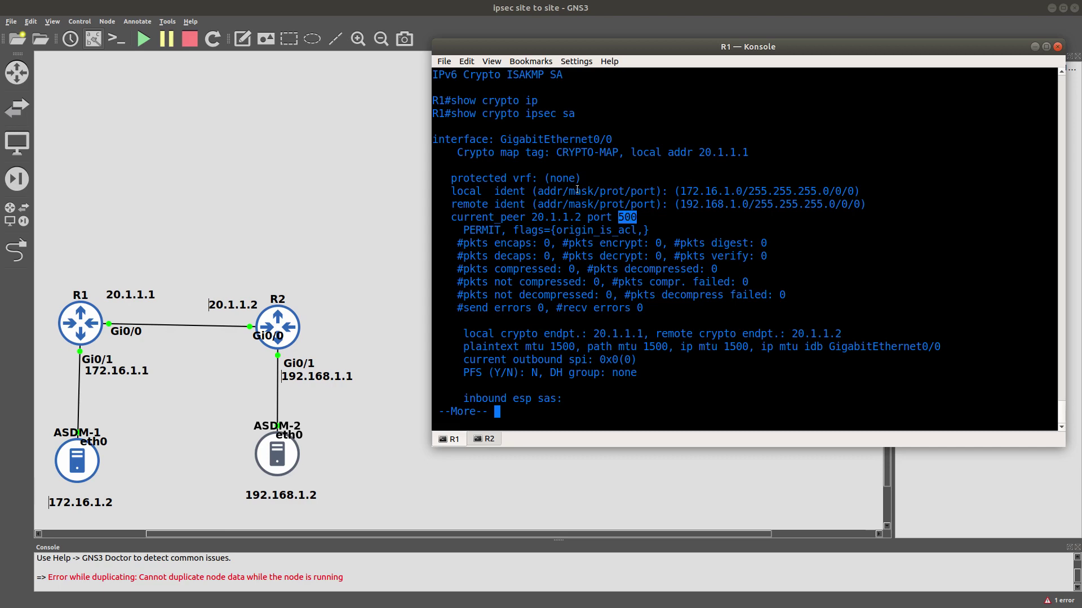
pyautogui.doubleClick(546, 216)
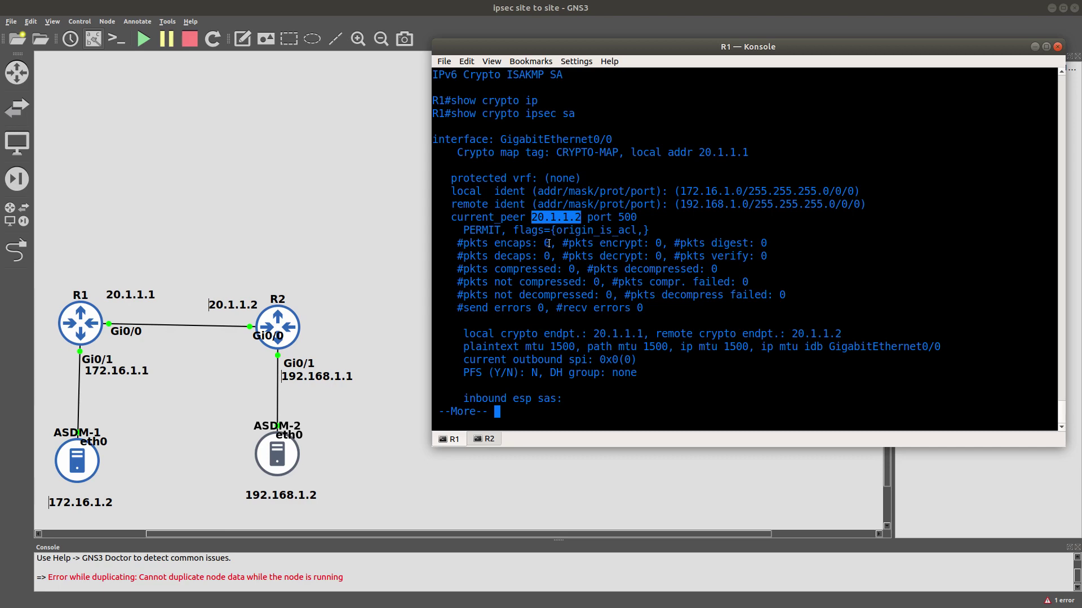
# Point out R1's packet counters and endpoints 20.1.1.1/20.1.1.2, then open ASDM-2's console.
pyautogui.moveTo(538, 244); pyautogui.dragTo(540, 248)
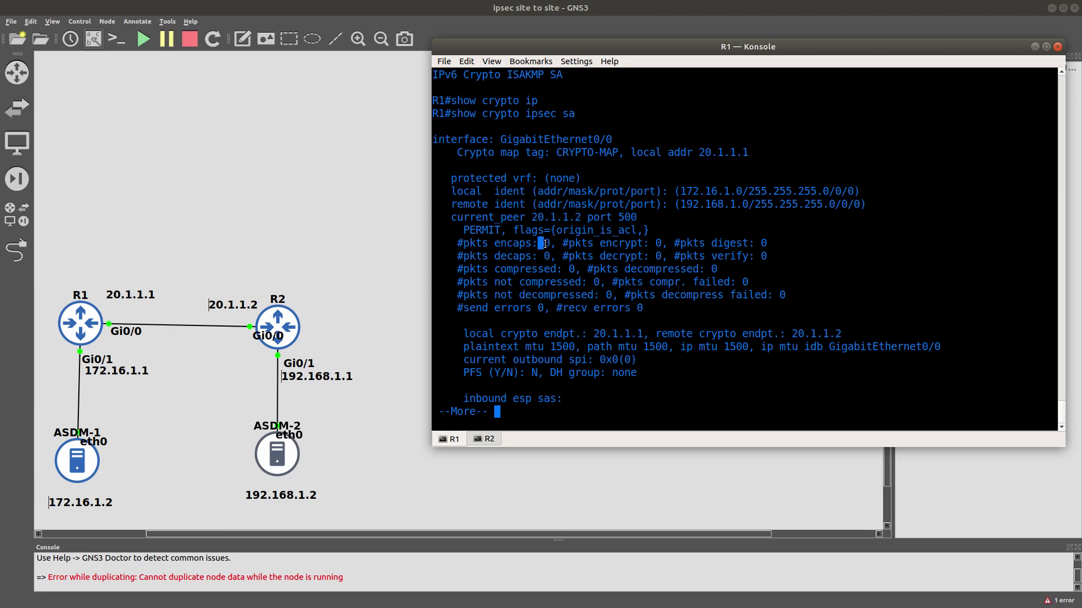
pyautogui.moveTo(544, 256); pyautogui.dragTo(545, 256)
pyautogui.doubleClick(628, 331)
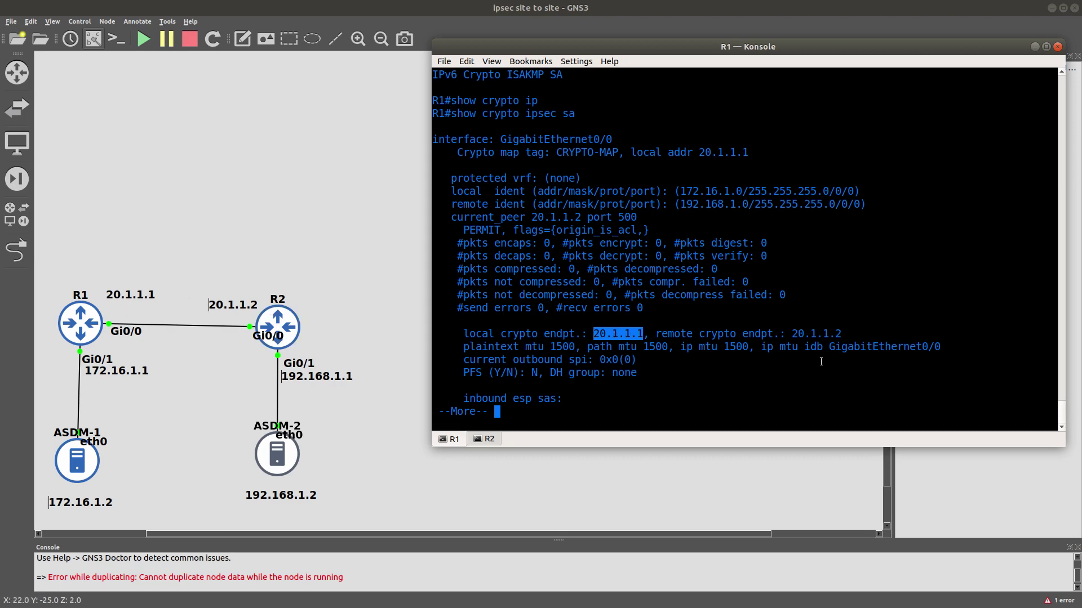
pyautogui.click(805, 336)
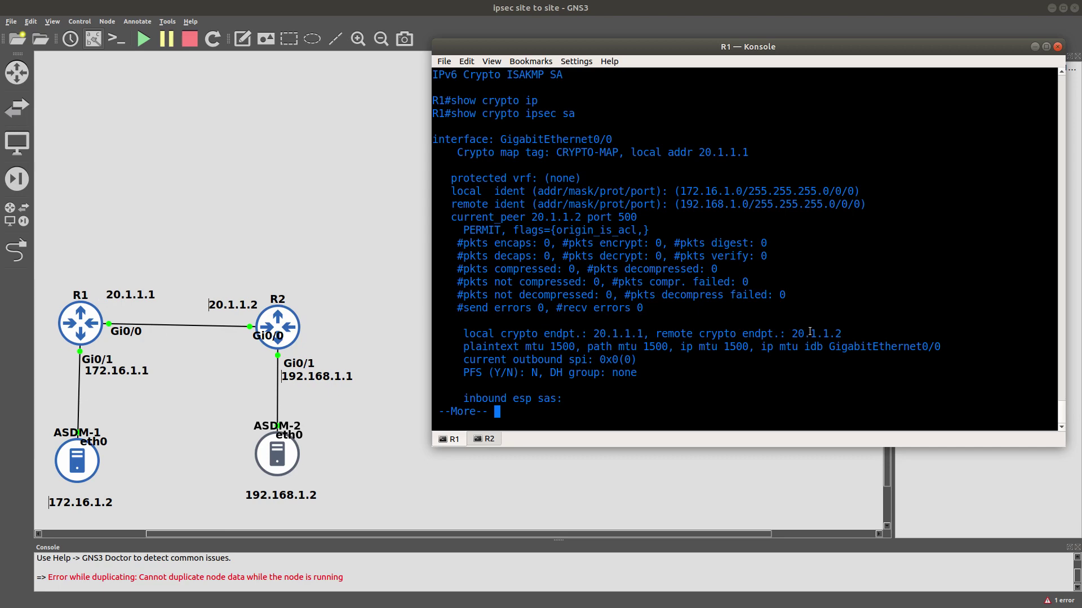
pyautogui.doubleClick(809, 332)
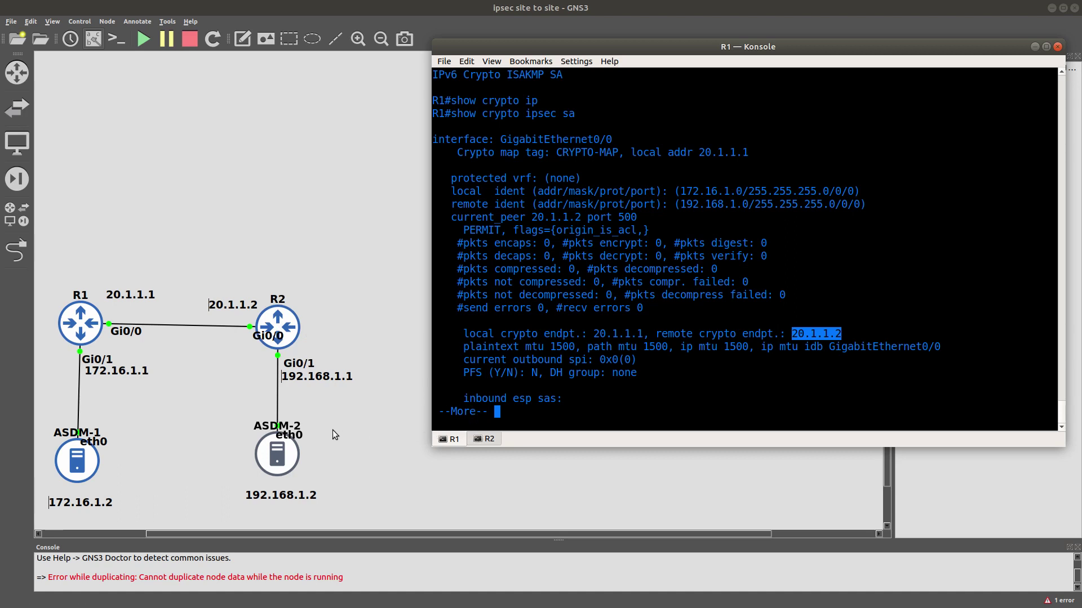
pyautogui.doubleClick(282, 452)
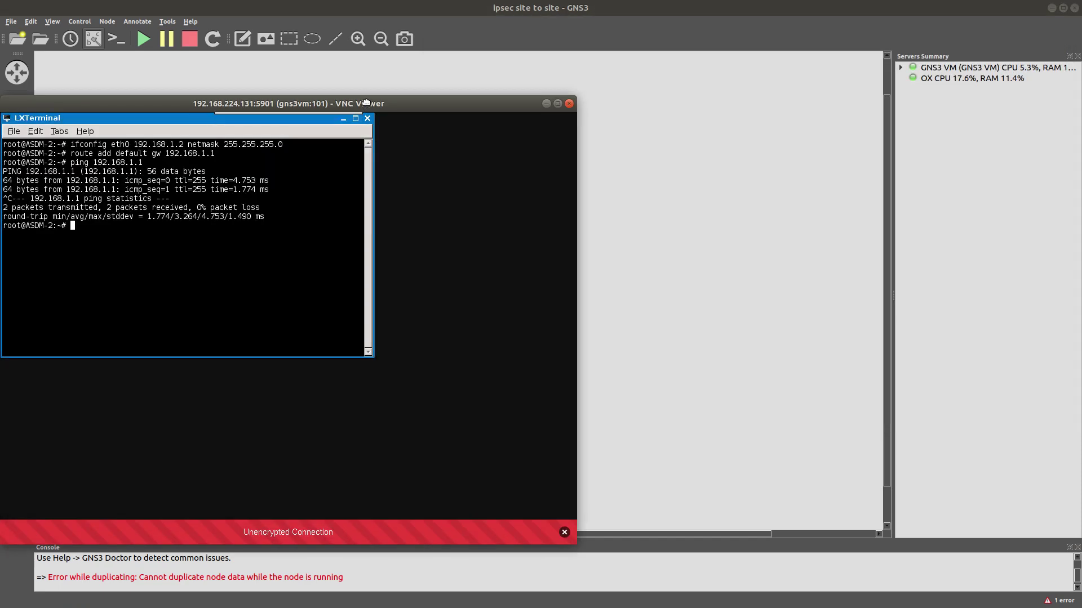
# Move ASDM-2's console aside and page R1's IPsec SA output to its empty inbound/outbound SAs.
pyautogui.moveTo(366, 104); pyautogui.dragTo(774, 84)
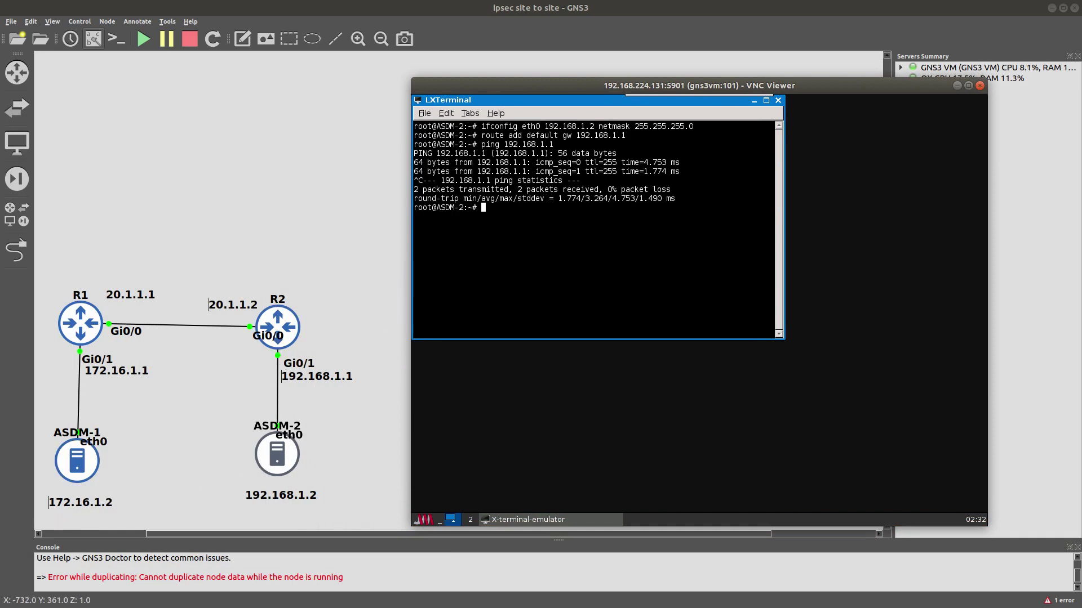
pyautogui.hotkey('alt', 'Tab')
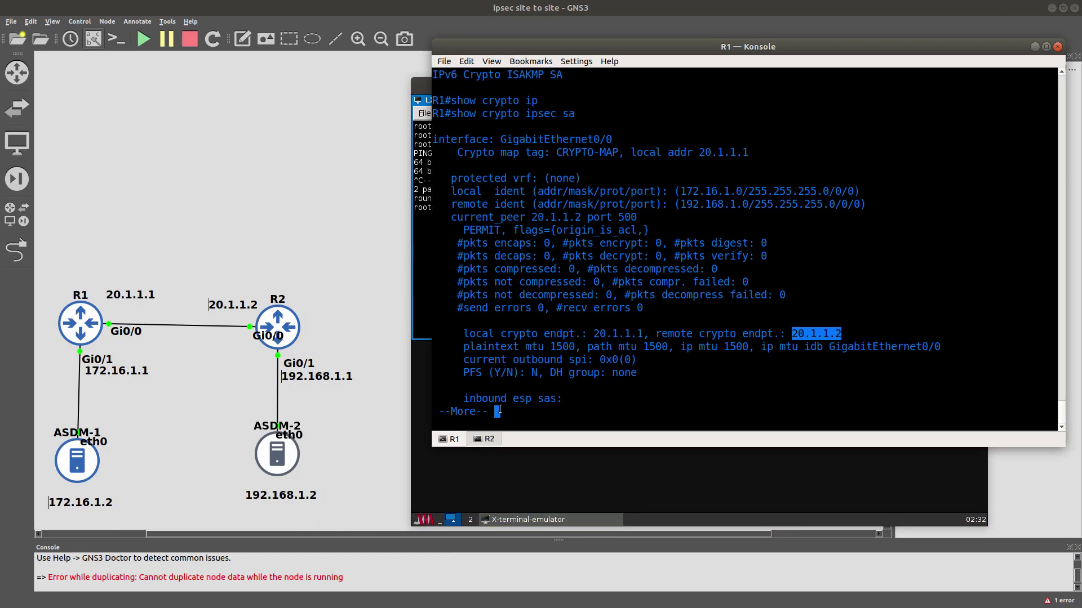
pyautogui.click(525, 396)
pyautogui.press('Return')
pyautogui.press('Return')
pyautogui.press('Return')
pyautogui.press('Return')
pyautogui.press('Return')
pyautogui.press('Return')
pyautogui.press('Return')
pyautogui.press('Return')
pyautogui.press('Return')
pyautogui.press('Return')
pyautogui.press('Return')
pyautogui.press('Return')
pyautogui.press('Return')
pyautogui.press('Return')
pyautogui.press('Return')
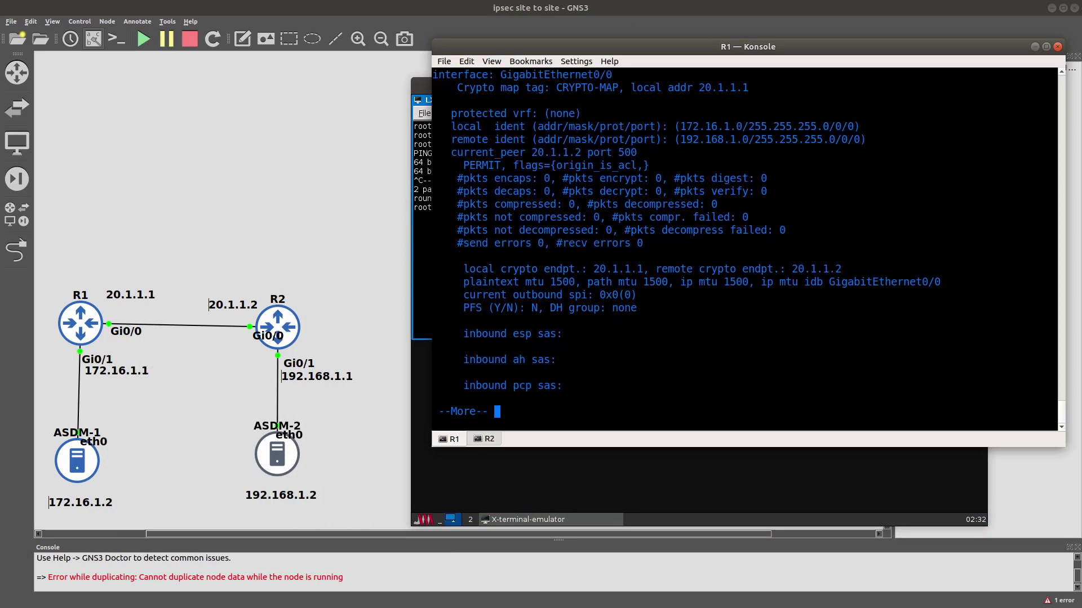
pyautogui.scroll(2, 642, 335)
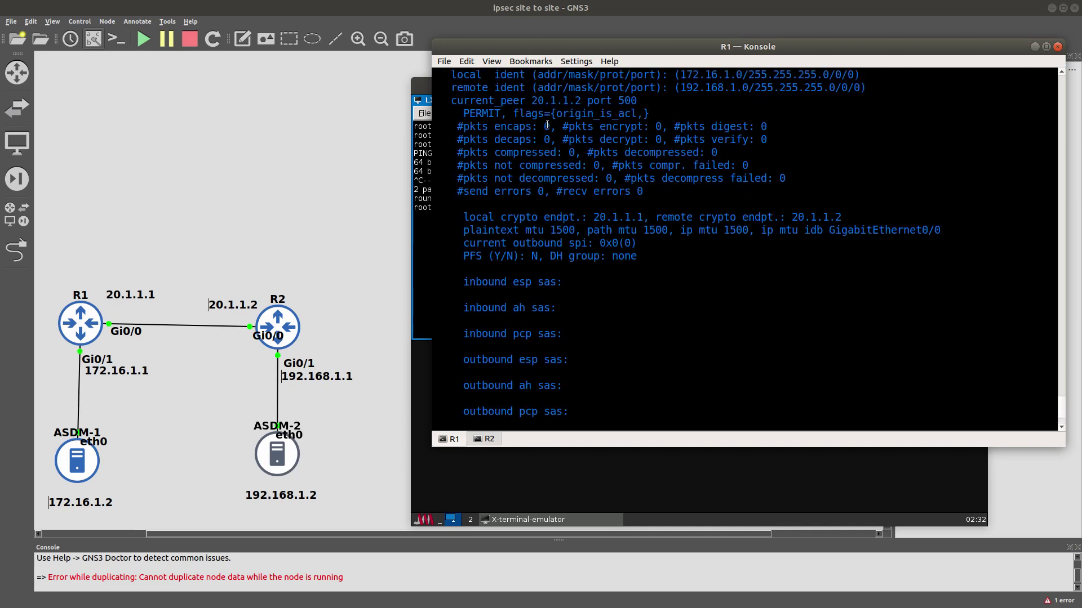
# Ping 172.16.1.2 from ASDM-2, get Destination Host Unreachable, stop it, and return to R1.
pyautogui.doubleClick(547, 139)
pyautogui.click(423, 301)
pyautogui.write('p')
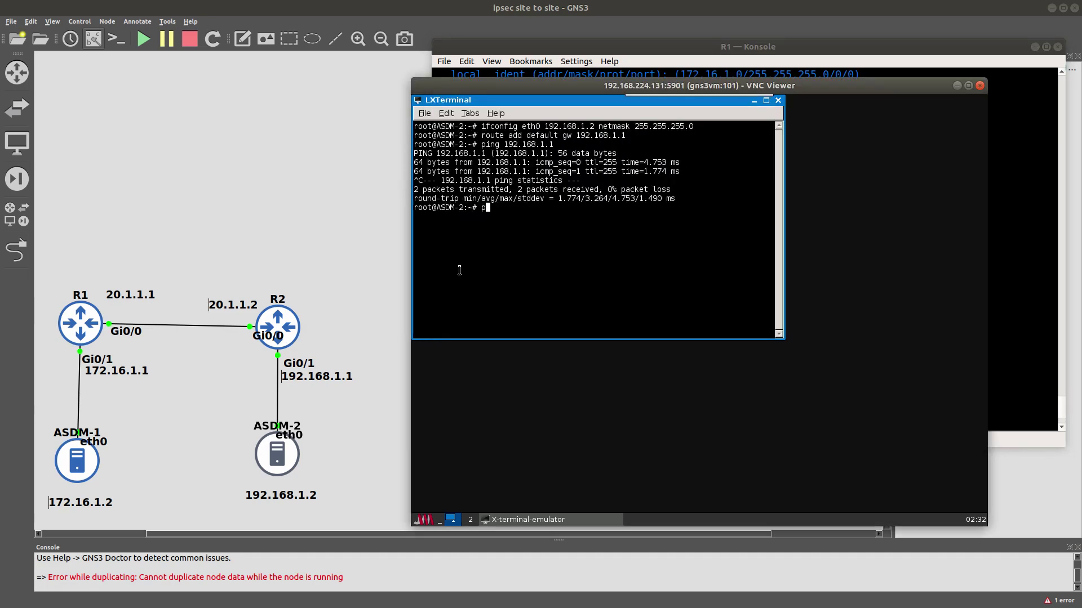
pyautogui.write('i')
pyautogui.write('ng')
pyautogui.write('172.16.1.2')
pyautogui.press('Return')
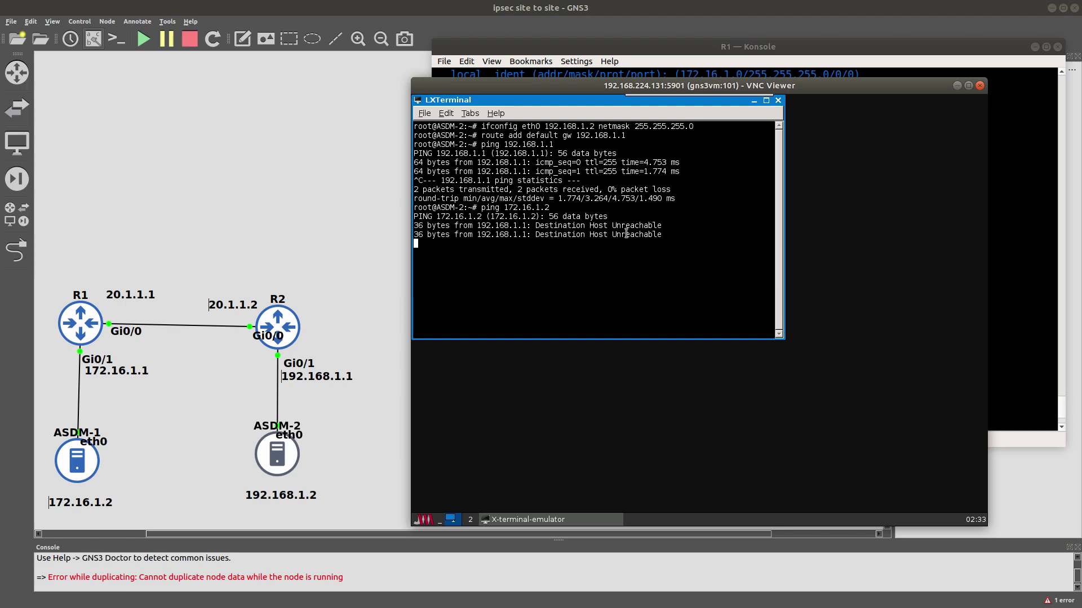
pyautogui.doubleClick(644, 226)
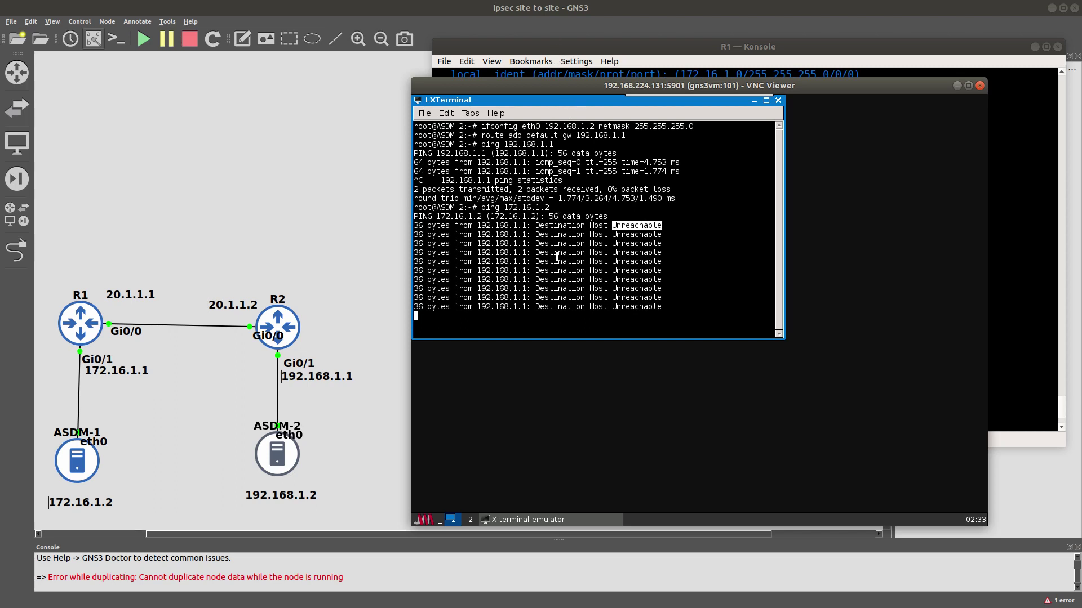
pyautogui.hotkey('ctrl', 'c')
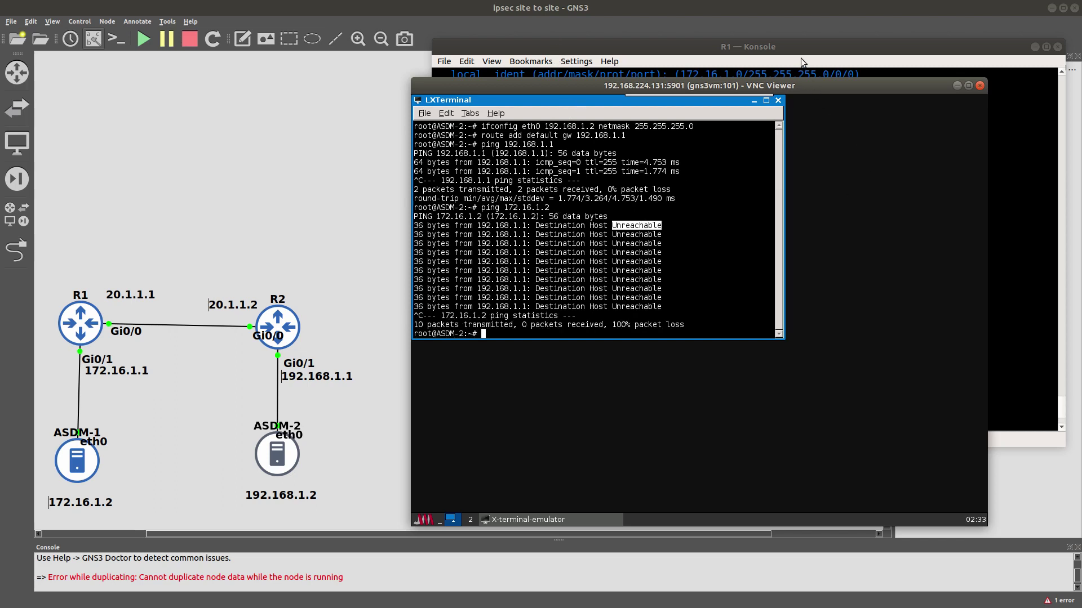
pyautogui.click(795, 45)
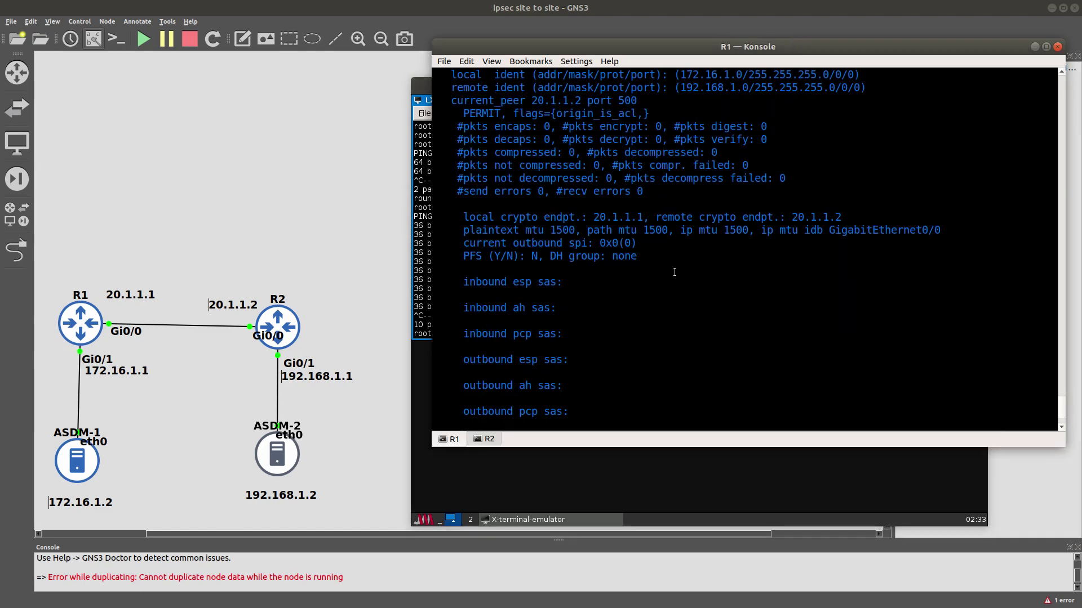
# Enter global configuration mode on R1 with conf t.
pyautogui.press('Return')
pyautogui.press('Return')
pyautogui.press('Return')
pyautogui.press('Return')
pyautogui.press('Return')
pyautogui.press('Return')
pyautogui.press('Return')
pyautogui.press('Return')
pyautogui.write('co')
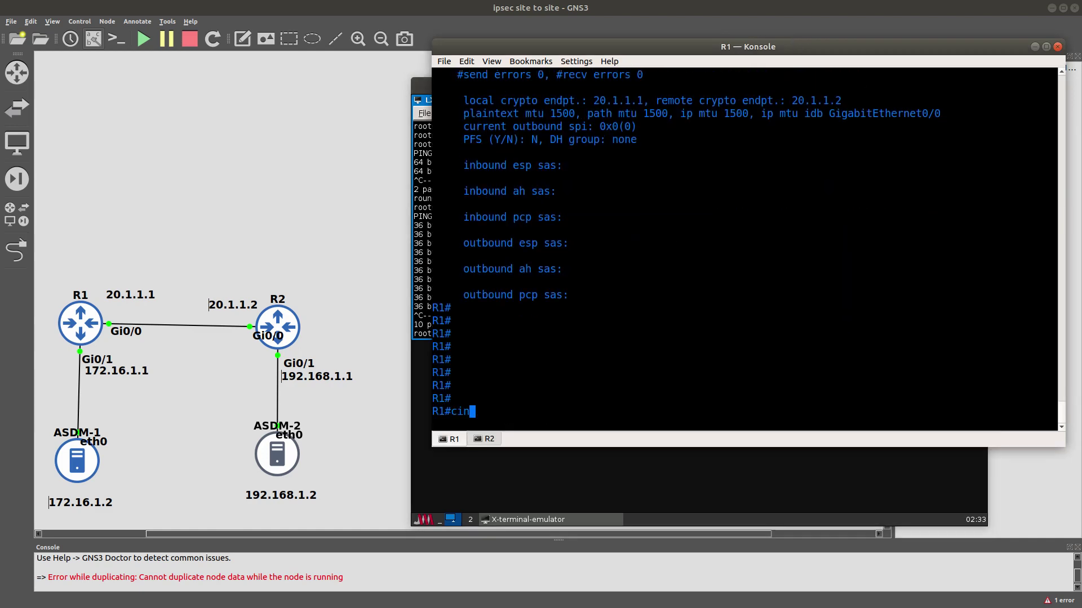
pyautogui.write('n')
pyautogui.press('Tab')
pyautogui.press('Tab')
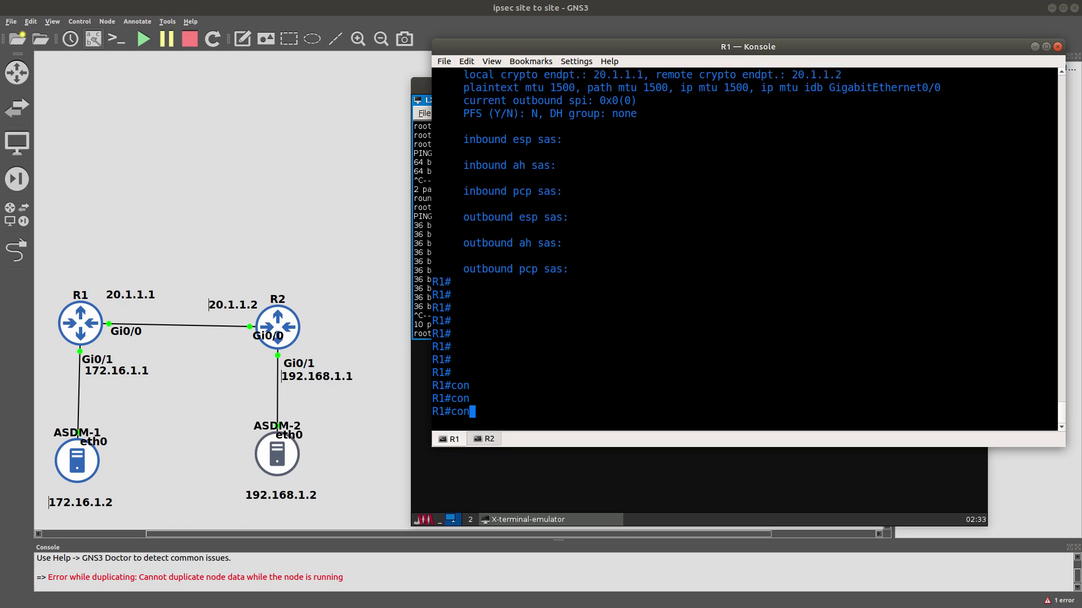
pyautogui.write('f')
pyautogui.press('Tab')
pyautogui.write('t')
pyautogui.press('Return')
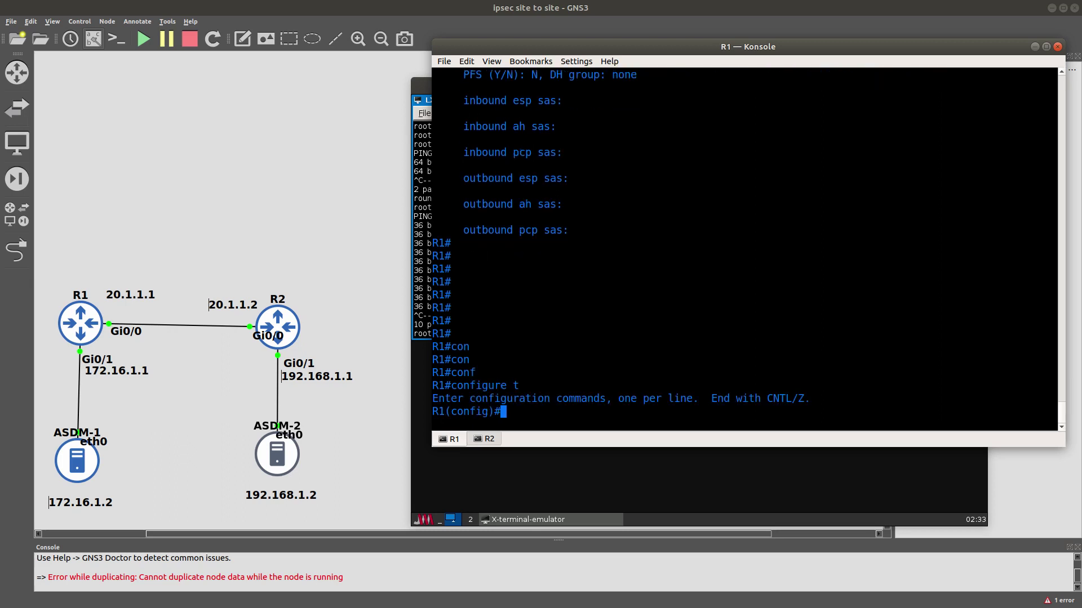
# Add the default route ip route 0.0.0.0 0.0.0.0 20.1.1.2 on R1 and copy that line.
pyautogui.write('ip rou')
pyautogui.press('Tab')
pyautogui.write('t')
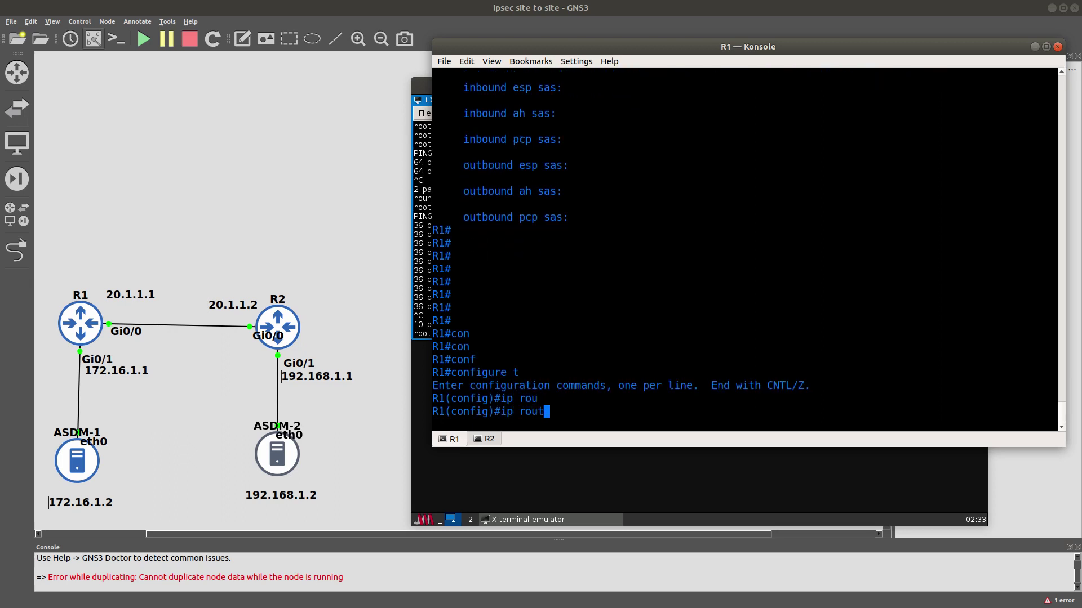
pyautogui.write('e 0.0.0.0 0.0.0.0')
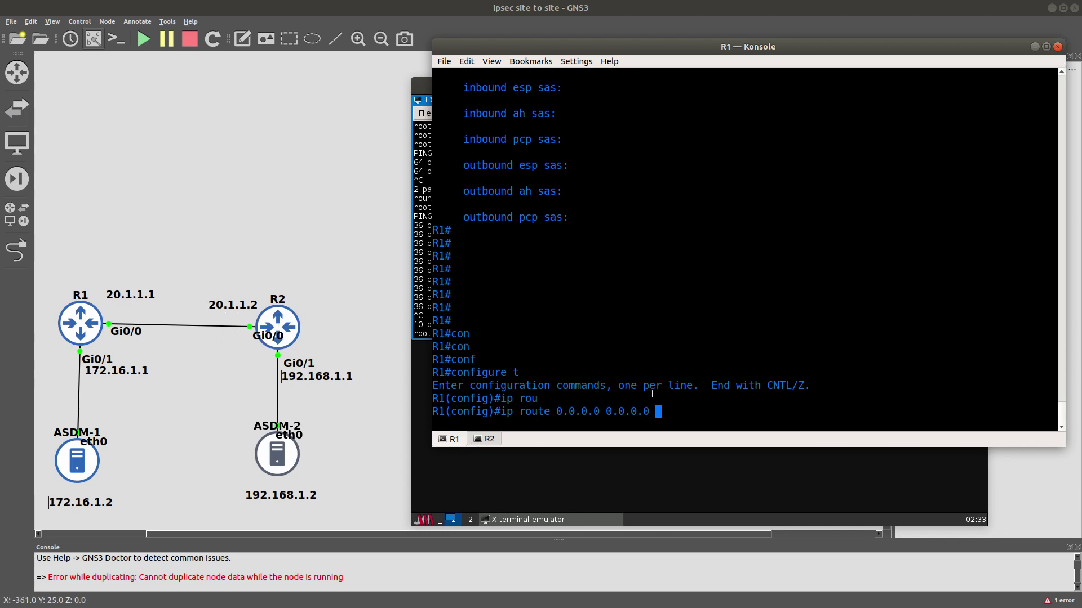
pyautogui.write('20.1.1.2')
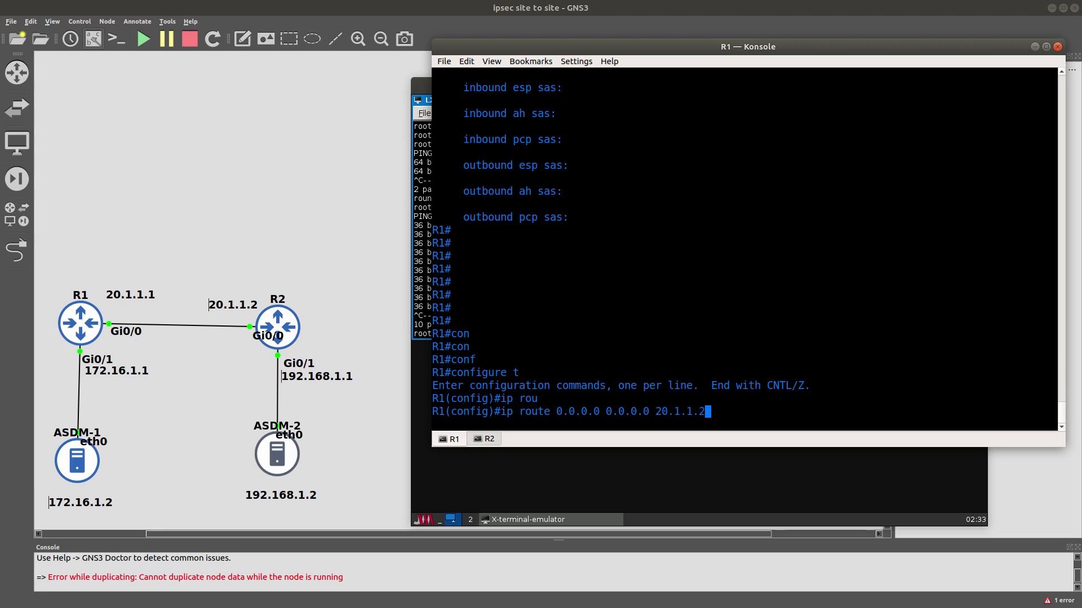
pyautogui.press('Return')
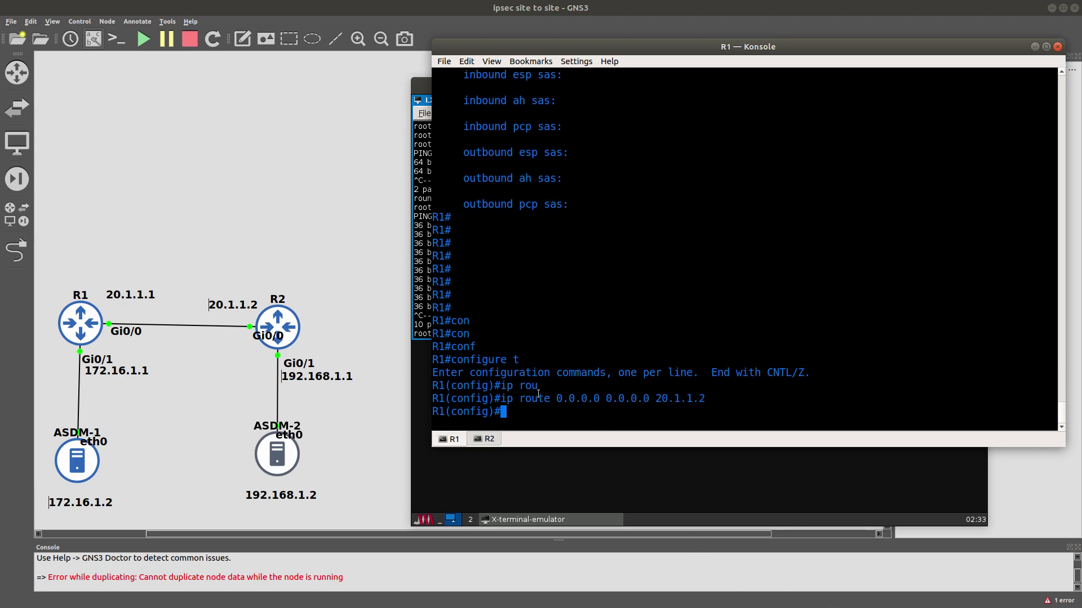
pyautogui.moveTo(501, 398); pyautogui.dragTo(704, 401)
pyautogui.rightClick(698, 399)
pyautogui.click(709, 406)
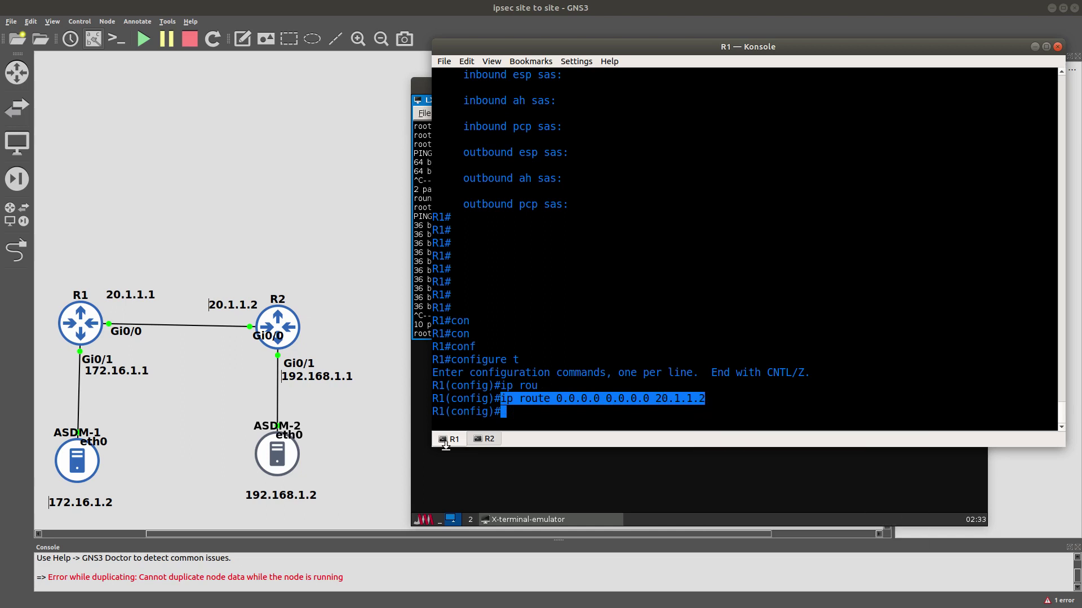
# On R2, paste the default route with its next hop changed to 20.1.1.1 in configuration mode.
pyautogui.click(484, 439)
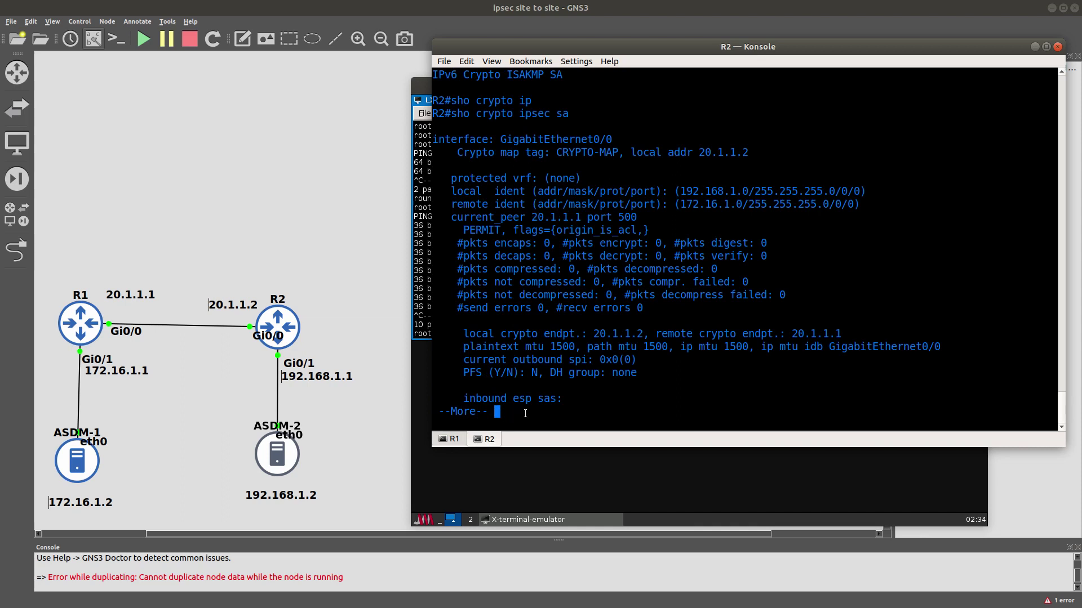
pyautogui.press('space')
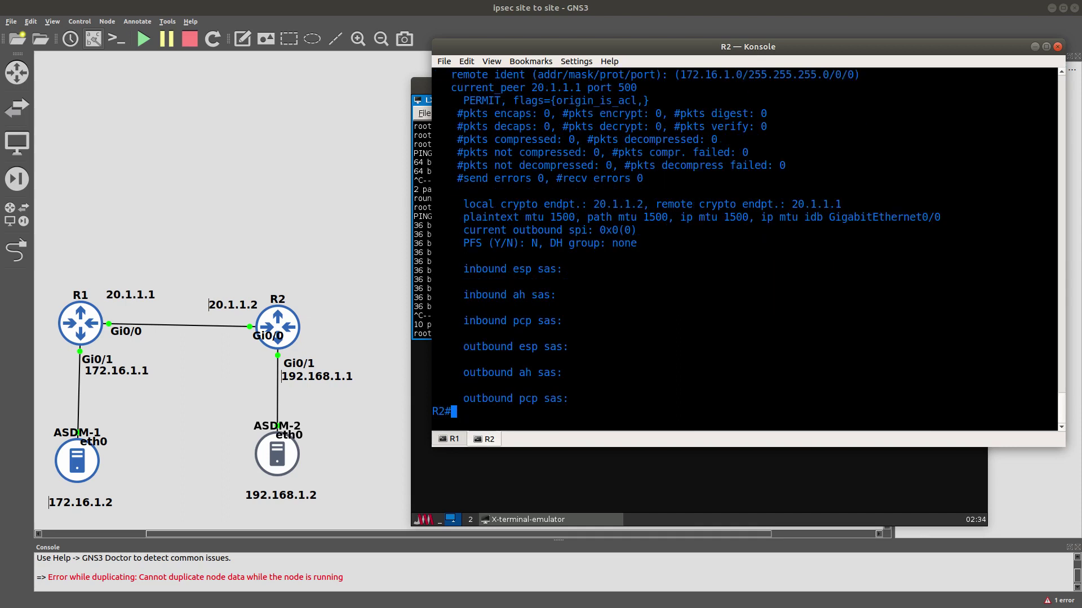
pyautogui.write('config t')
pyautogui.press('Return')
pyautogui.rightClick(590, 347)
pyautogui.click(609, 373)
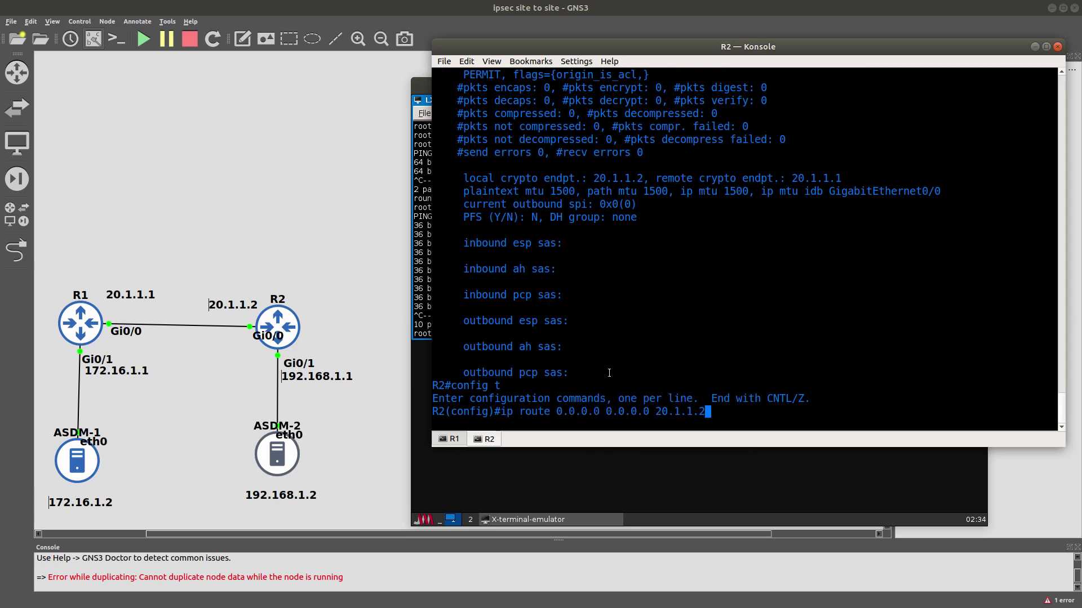
pyautogui.press('BackSpace')
pyautogui.write('1')
pyautogui.press('Return')
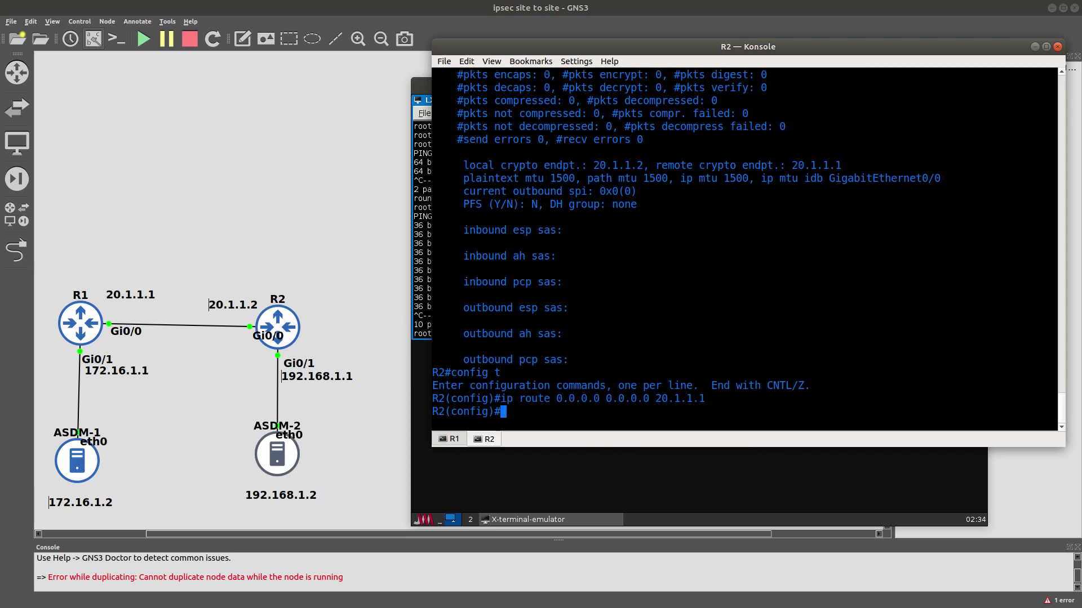
# Exit configuration on R2 and show its IPsec SAs, still 0 packets encapsulated.
pyautogui.write('end')
pyautogui.press('Return')
pyautogui.write('sho crypto ipsec sa')
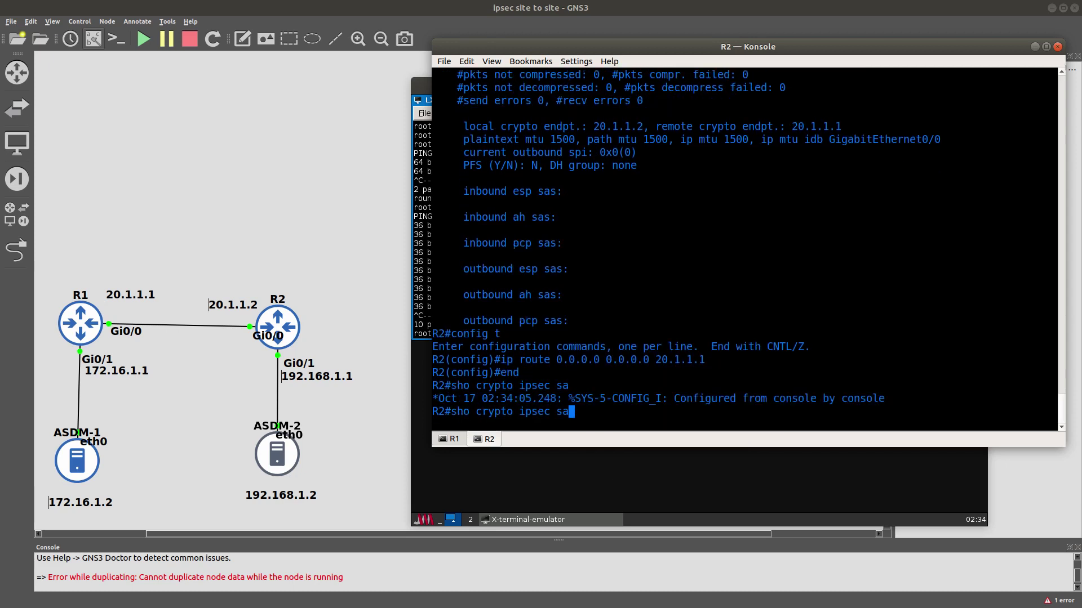
pyautogui.press('Return')
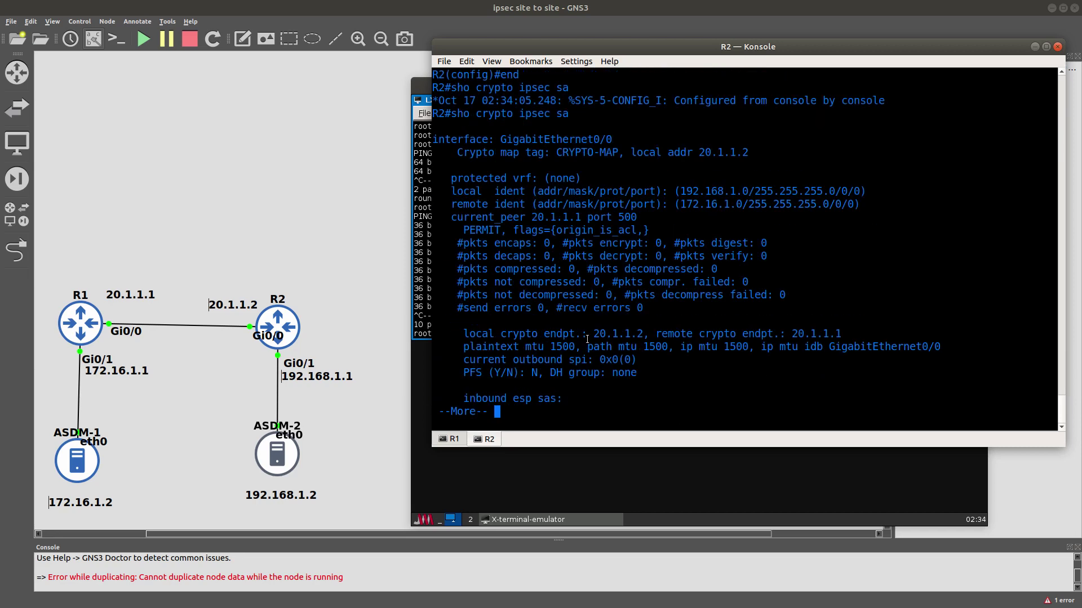
pyautogui.moveTo(542, 243); pyautogui.dragTo(552, 243)
# Exit configuration on R1, show its IPsec SAs, and bring ASDM-2's terminal forward.
pyautogui.click(456, 440)
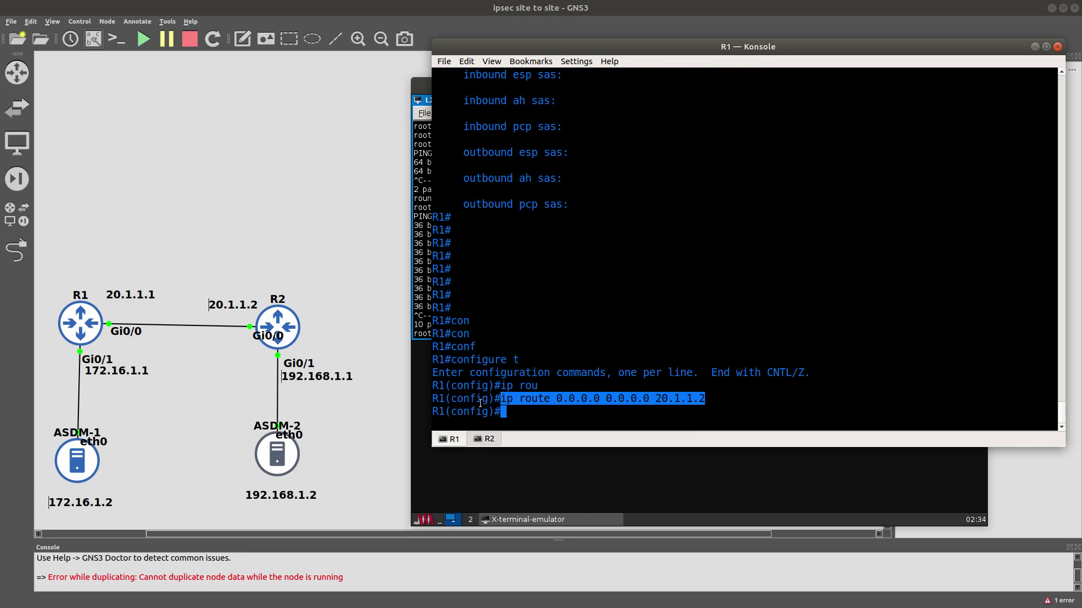
pyautogui.write('end')
pyautogui.press('Return')
pyautogui.write('show crypto ipsec sa')
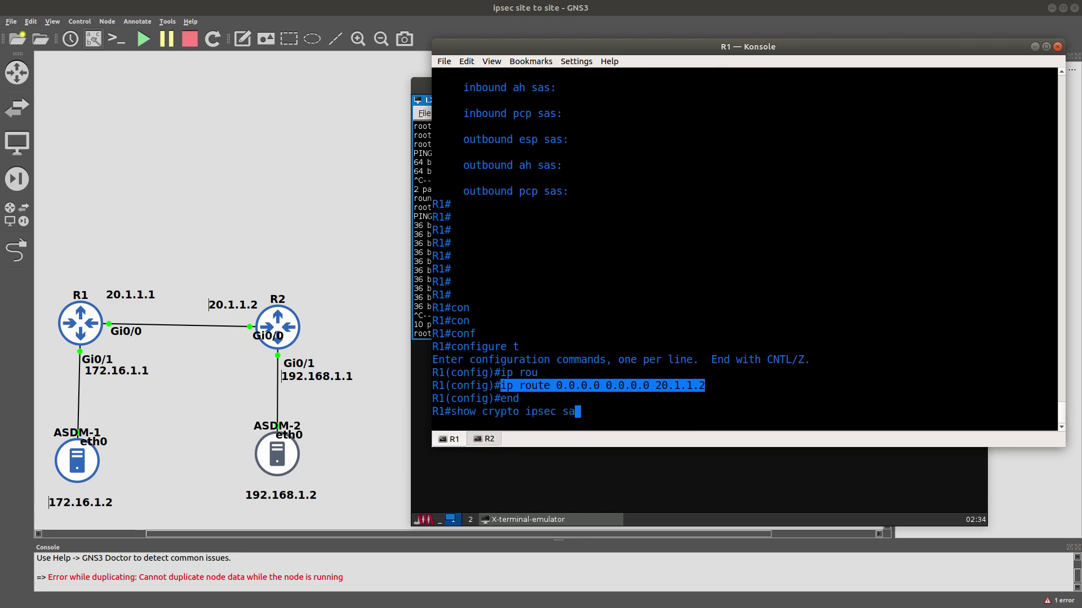
pyautogui.press('Return')
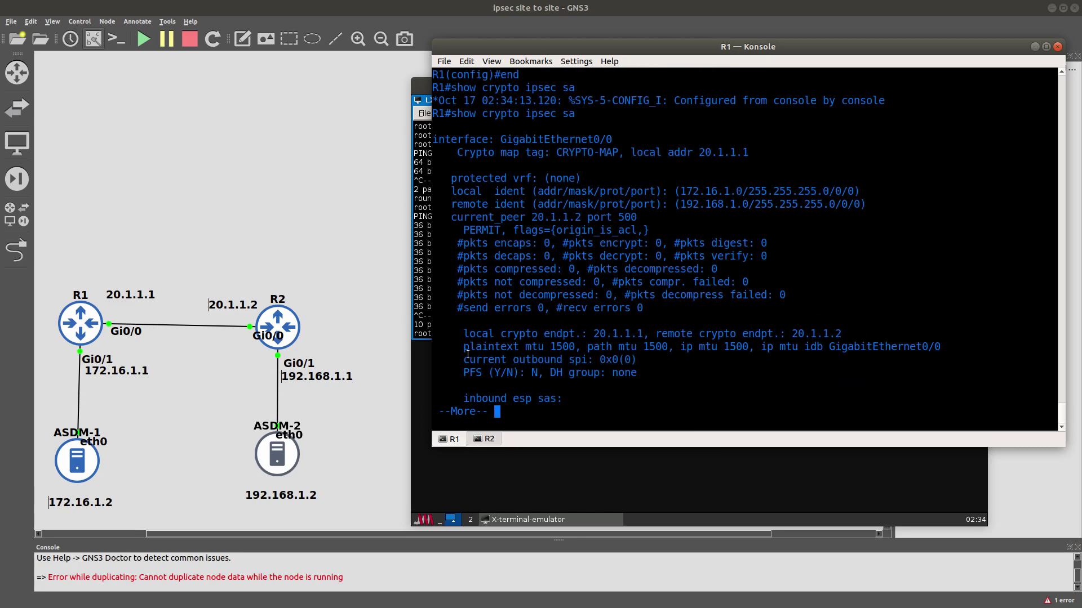
pyautogui.click(421, 304)
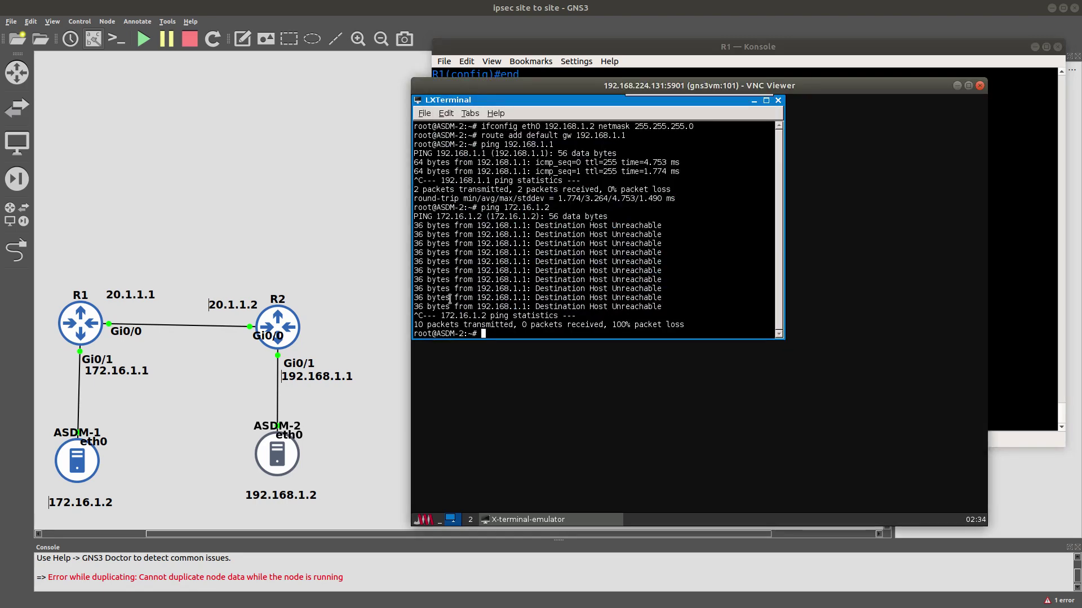
# Rerun ping 172.16.1.2 on ASDM-2, now getting 7 of 8 replies, then return to R1.
pyautogui.press('Up')
pyautogui.press('Return')
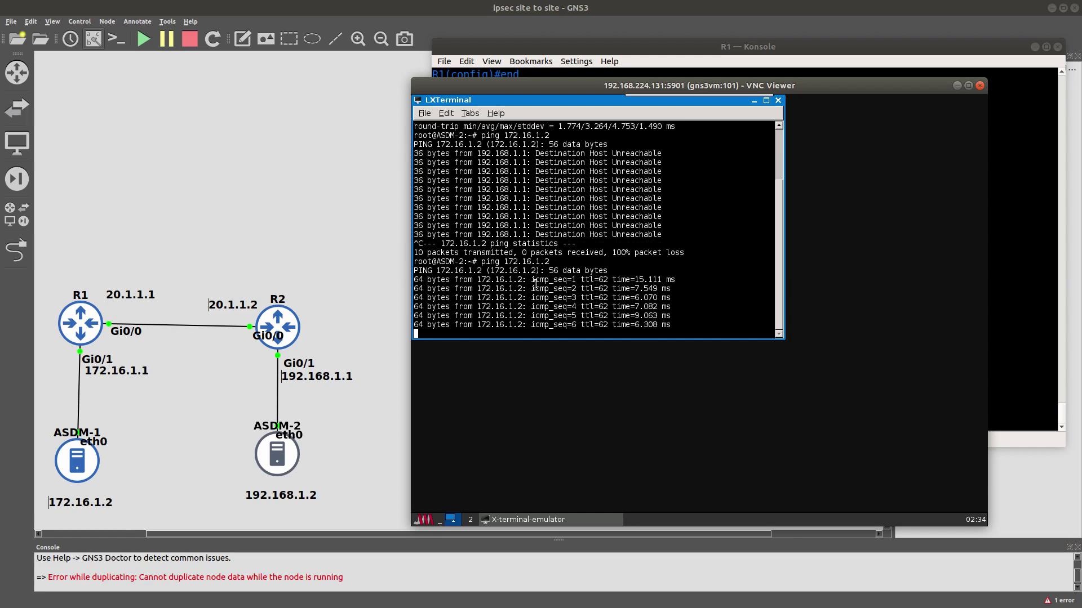
pyautogui.hotkey('ctrl', 'c')
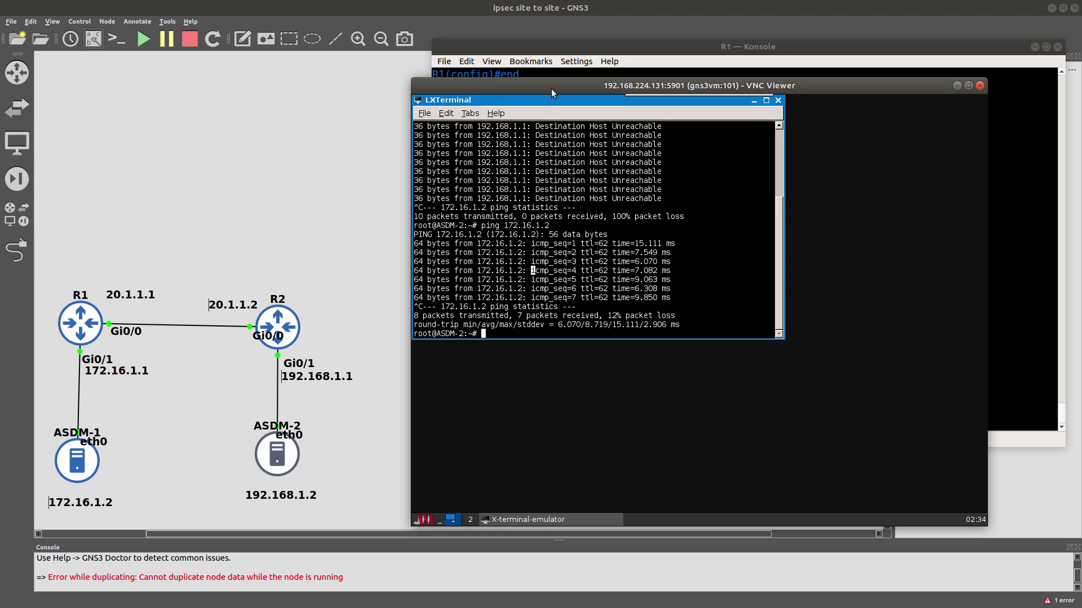
pyautogui.click(558, 48)
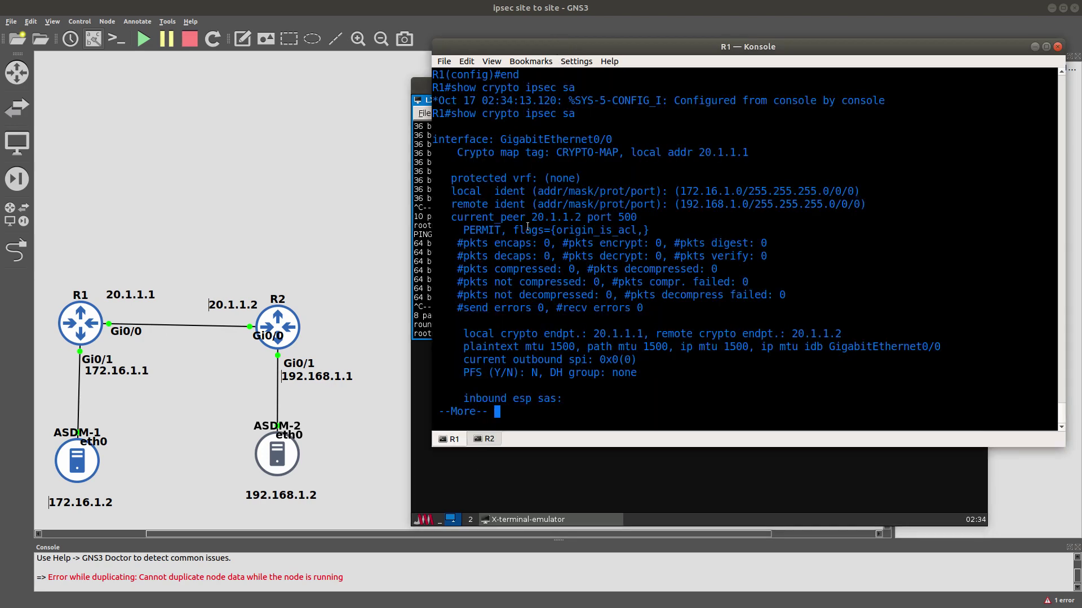
# Rerun show crypto ipsec sa on R1, showing 7 packets encrypted and decrypted.
pyautogui.press('space')
pyautogui.press('Up')
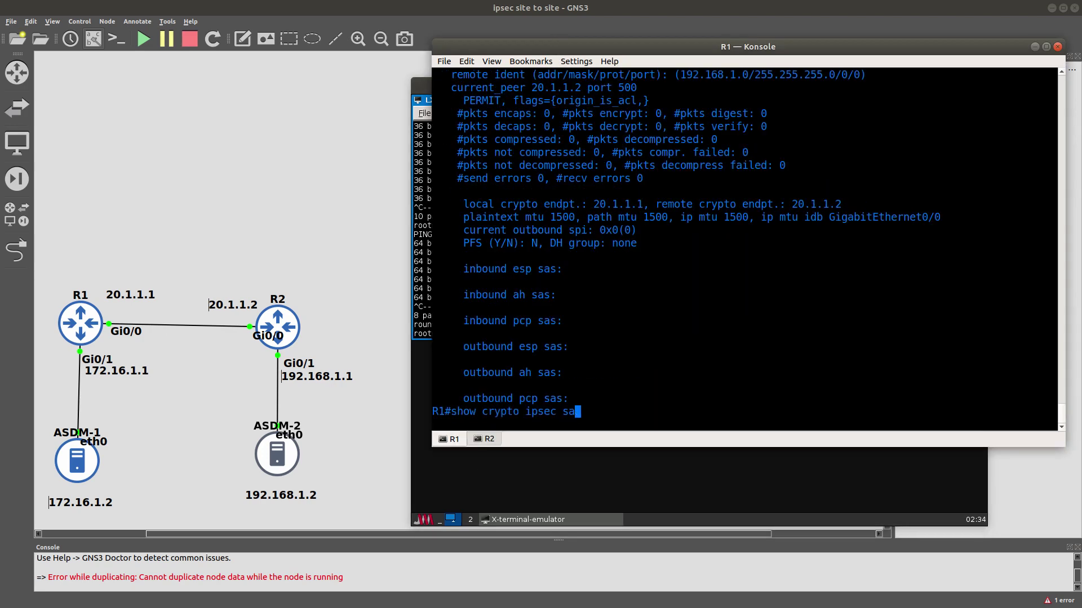
pyautogui.press('Return')
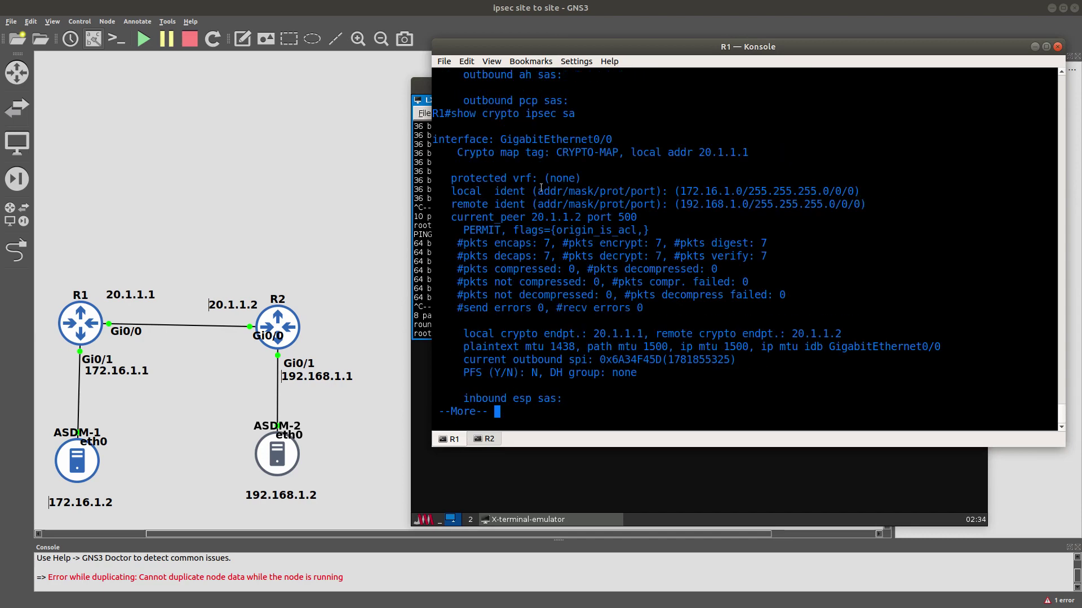
pyautogui.moveTo(537, 243); pyautogui.dragTo(555, 256)
pyautogui.press('space')
pyautogui.press('space')
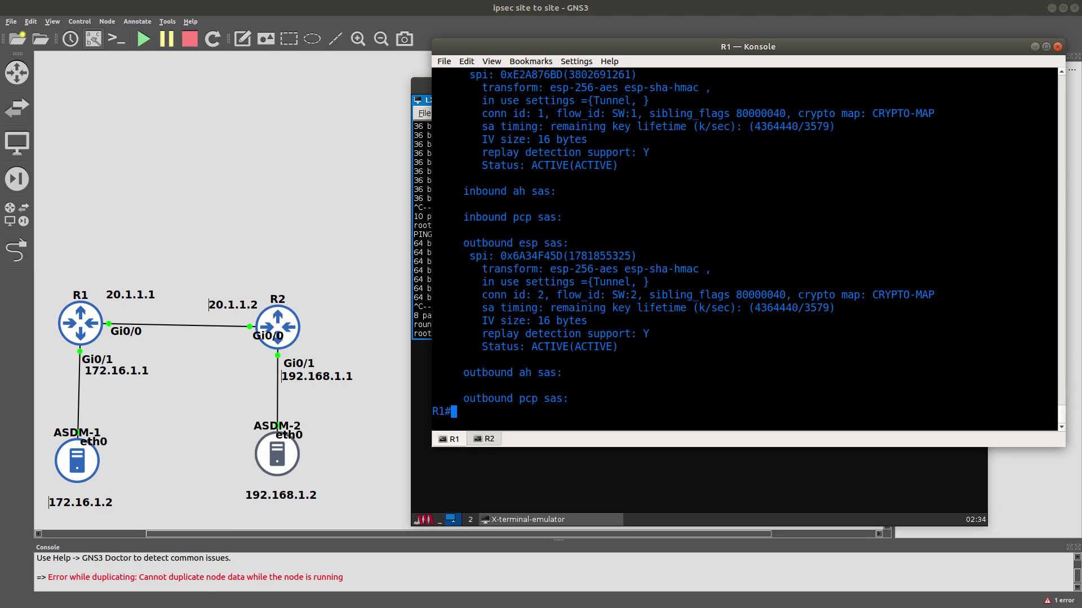
# Edit the recalled command into show crypto isakmp sa and run it on R1.
pyautogui.press('Up')
pyautogui.press('BackSpace')
pyautogui.press('BackSpace')
pyautogui.press('BackSpace')
pyautogui.press('BackSpace')
pyautogui.press('BackSpace')
pyautogui.press('BackSpace')
pyautogui.press('BackSpace')
pyautogui.press('BackSpace')
pyautogui.write('i')
pyautogui.press('Tab')
pyautogui.write('s')
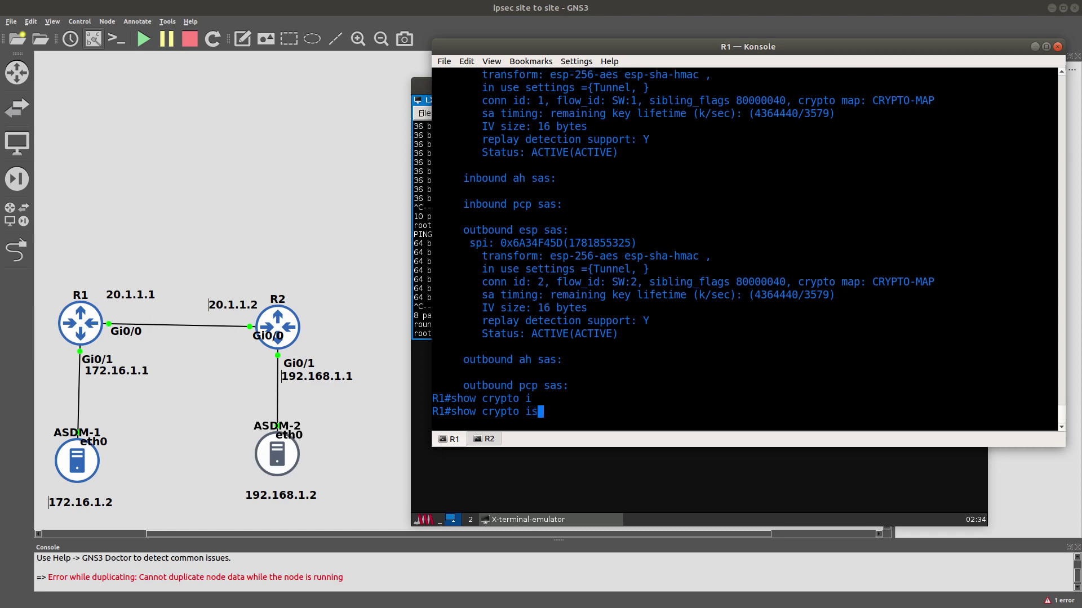
pyautogui.press('Tab')
pyautogui.write('akmp sa')
pyautogui.press('Return')
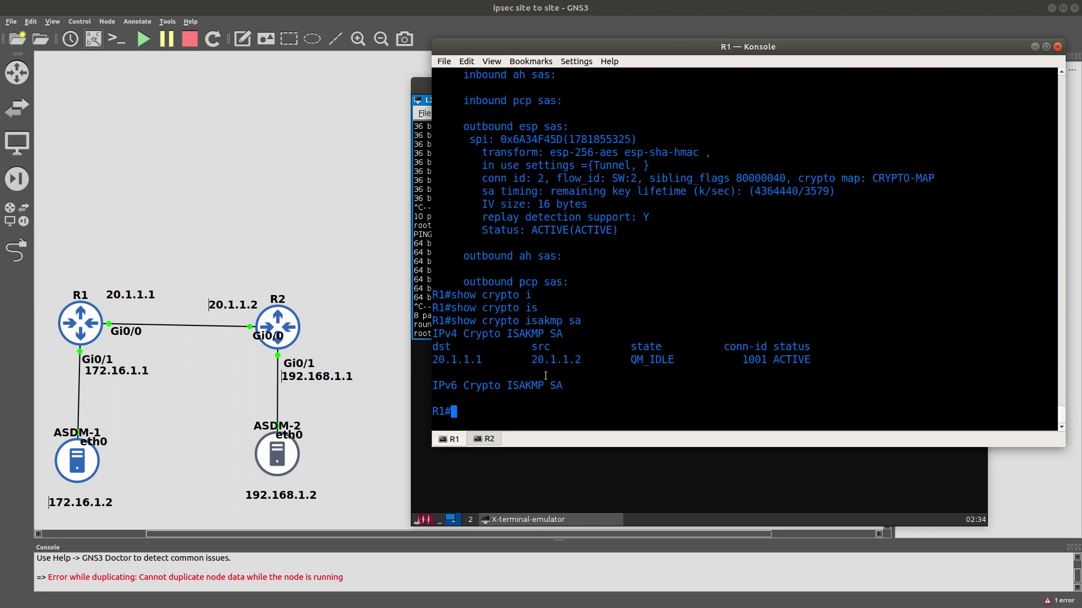
# Highlight the ACTIVE QM_IDLE ISAKMP SA between 20.1.1.1 and 20.1.1.2.
pyautogui.tripleClick(553, 359)
pyautogui.click(634, 359)
pyautogui.doubleClick(633, 359)
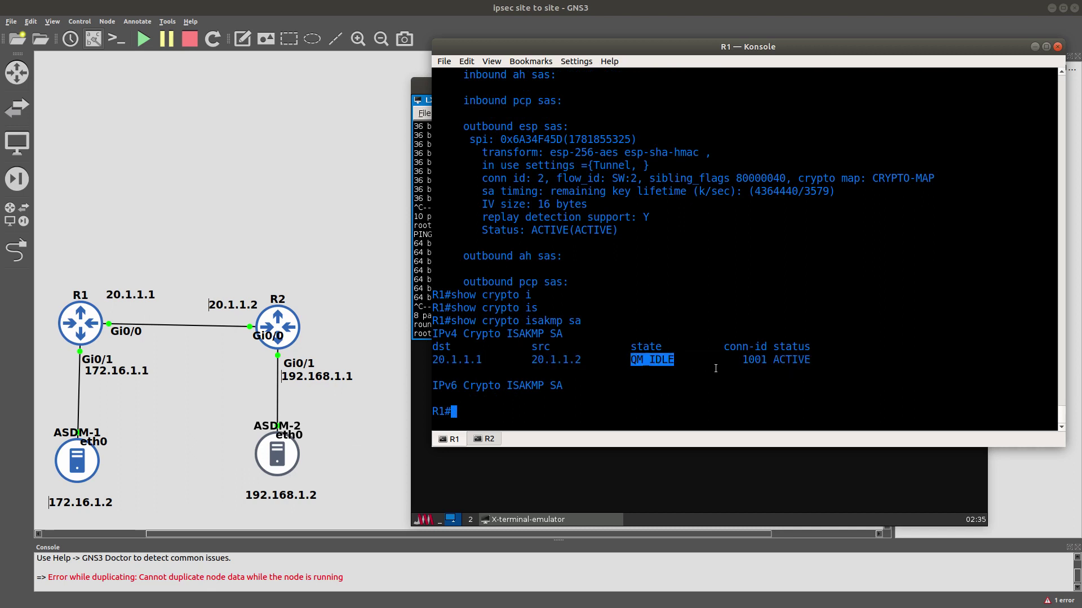
pyautogui.doubleClick(444, 359)
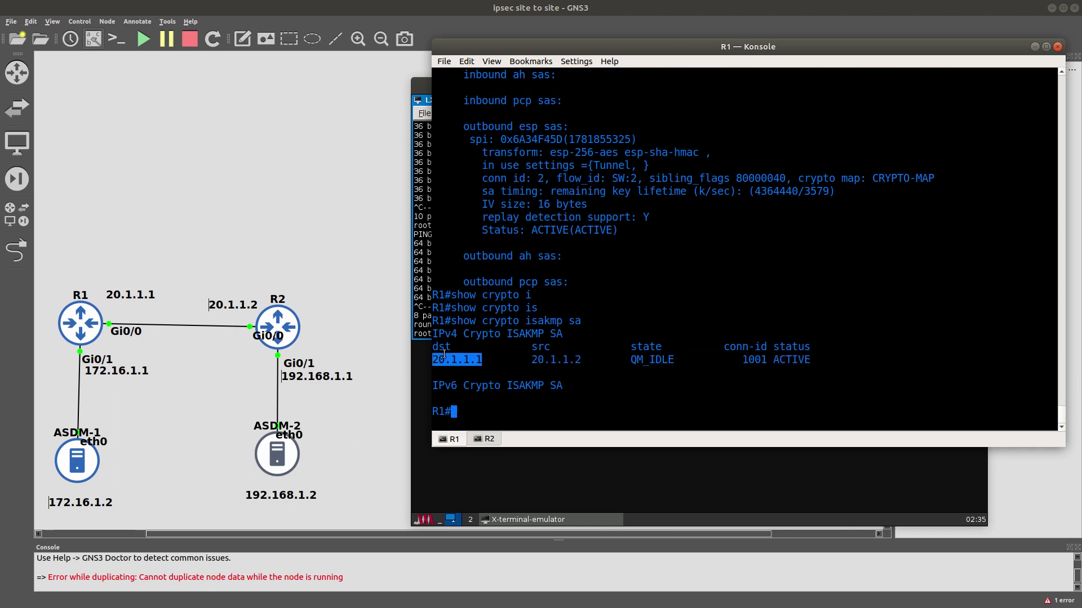
pyautogui.doubleClick(556, 359)
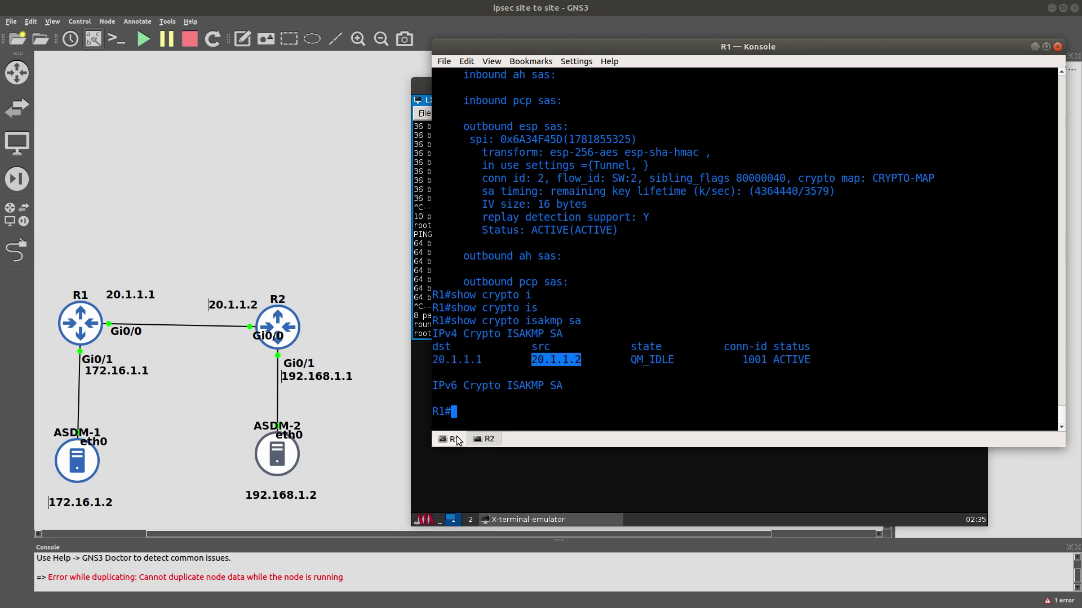
# Rerun show crypto ipsec sa on R2 to see 7 packets encrypted and decrypted.
pyautogui.click(488, 439)
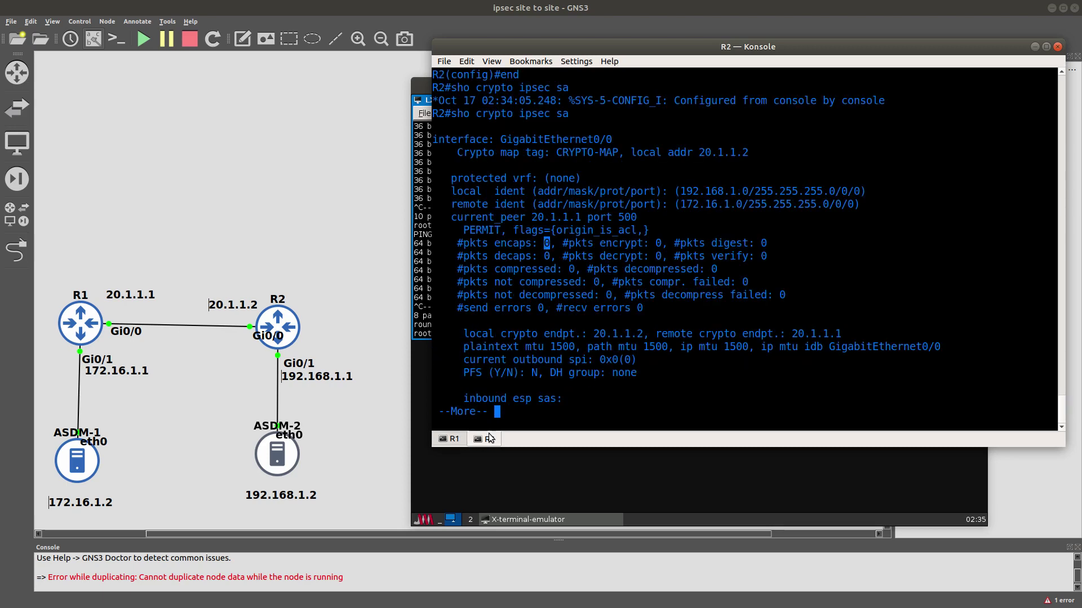
pyautogui.press('space')
pyautogui.press('Up')
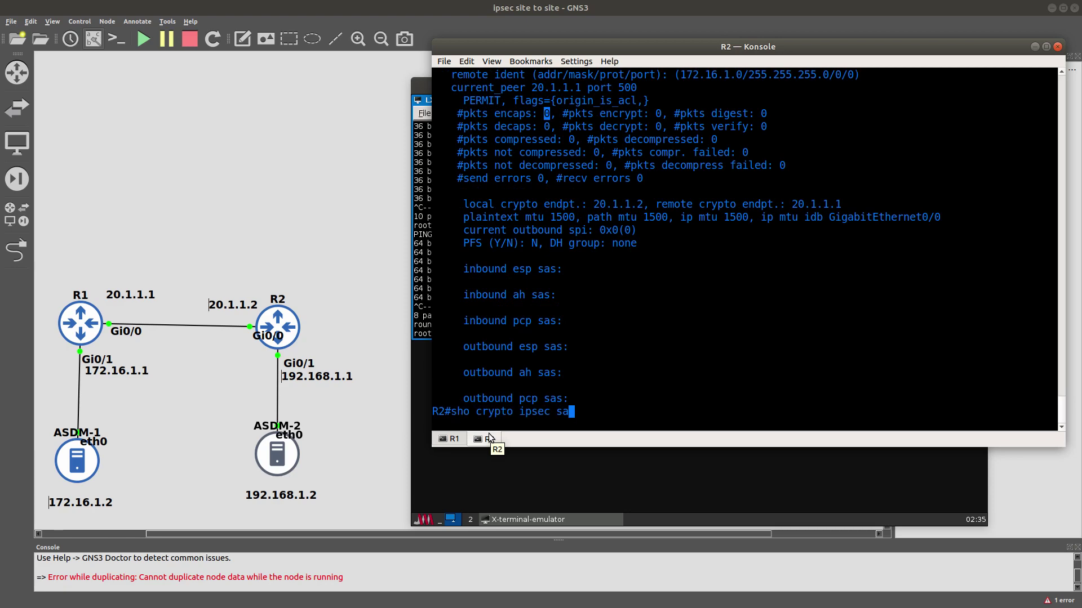
pyautogui.press('Return')
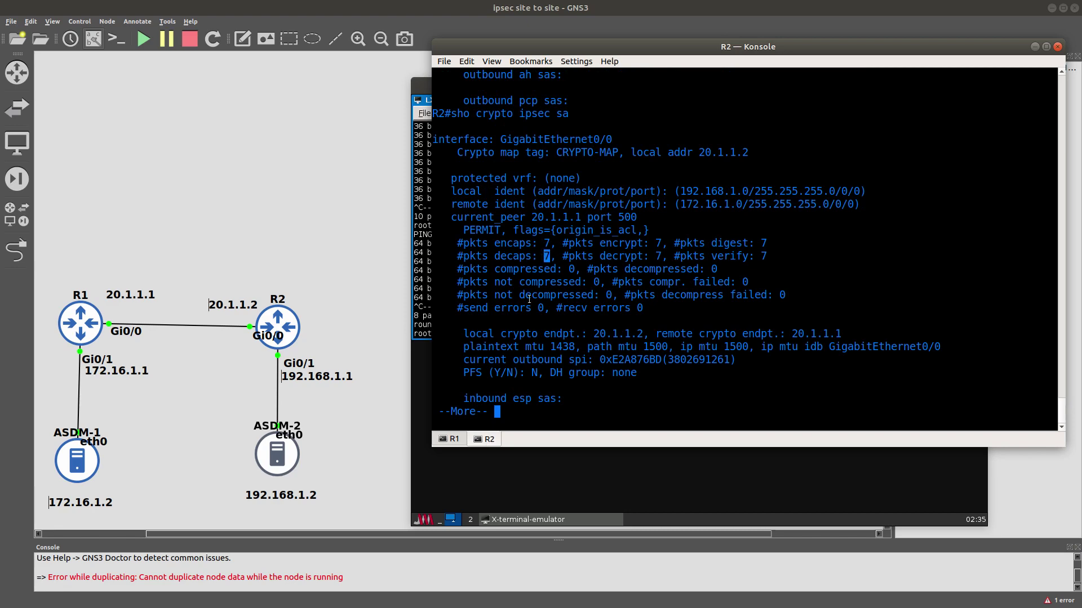
pyautogui.press('space')
pyautogui.press('space')
pyautogui.press('Up')
pyautogui.press('Up')
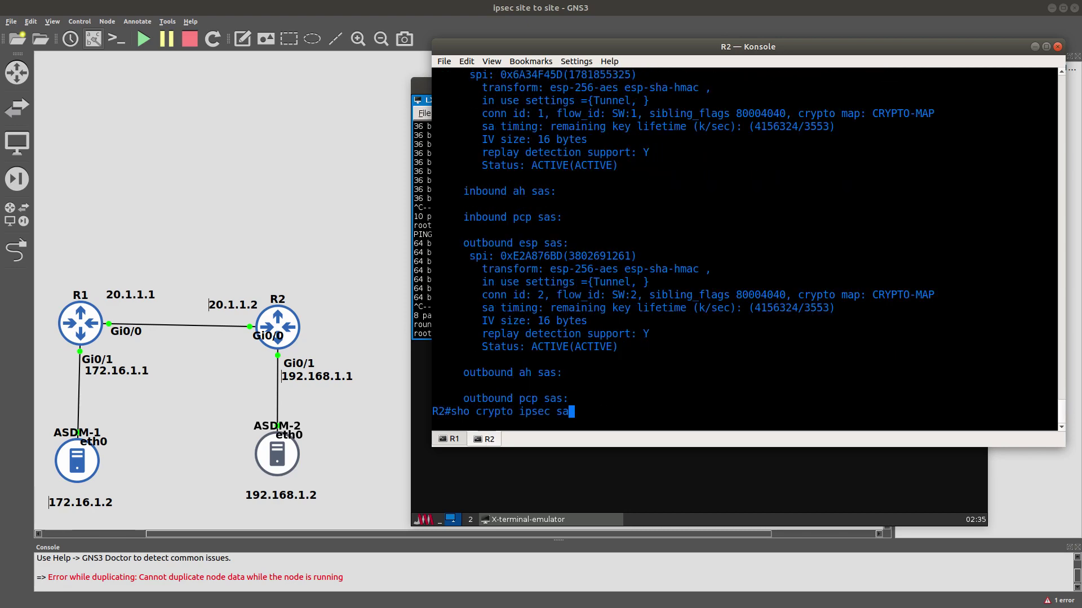
# Show R2's ISAKMP SA, ACTIVE QM_IDLE from 20.1.1.2 to 20.1.1.1, highlighting 20.1.1.1.
pyautogui.press('Down')
pyautogui.press('BackSpace')
pyautogui.press('BackSpace')
pyautogui.press('BackSpace')
pyautogui.press('BackSpace')
pyautogui.press('BackSpace')
pyautogui.press('BackSpace')
pyautogui.press('BackSpace')
pyautogui.press('Tab')
pyautogui.write('sa')
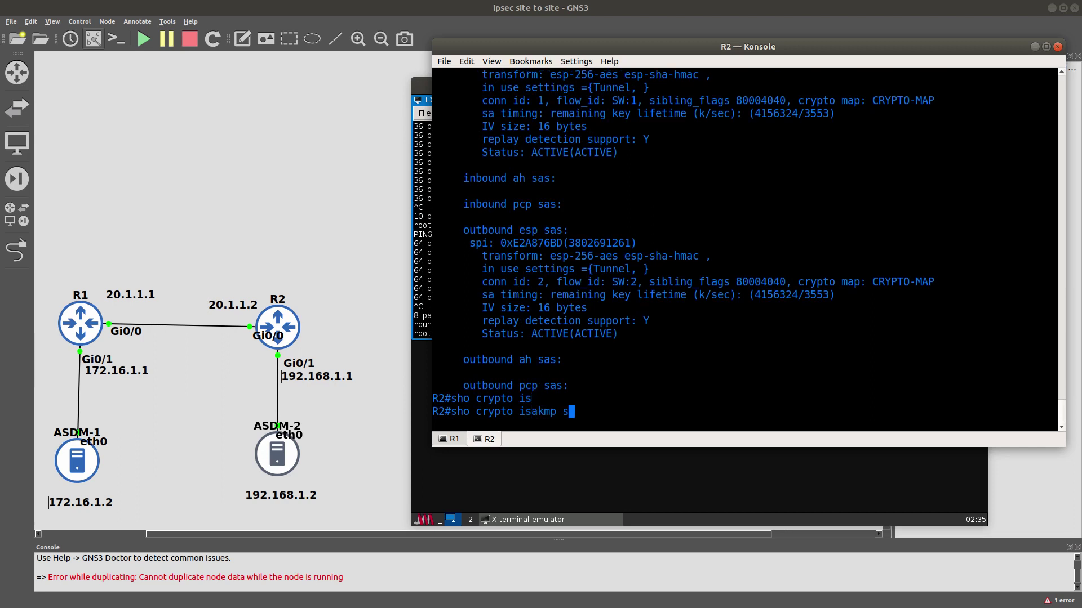
pyautogui.press('Return')
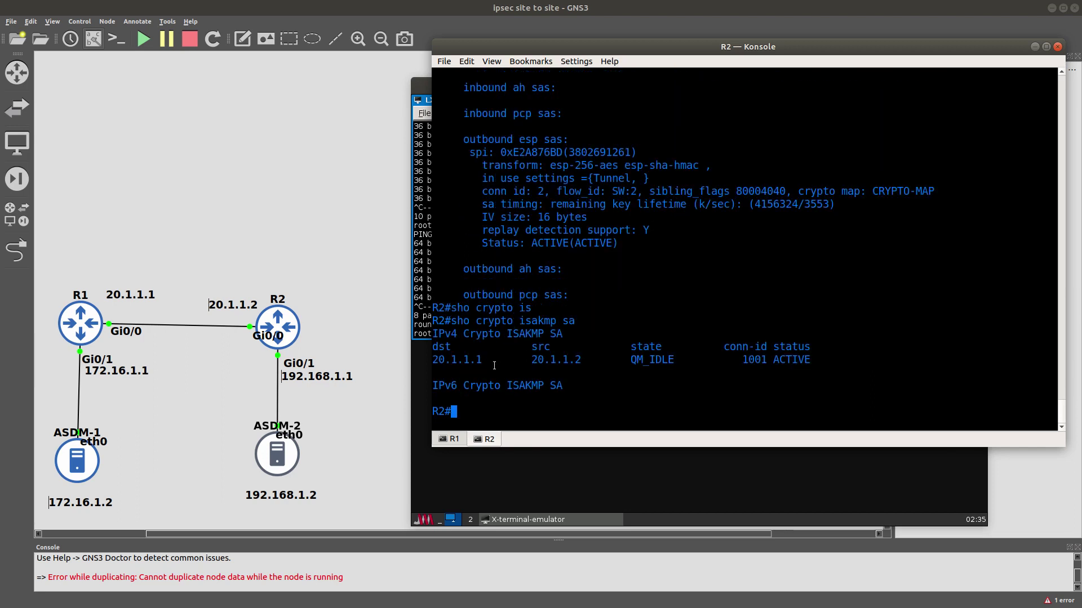
pyautogui.doubleClick(473, 361)
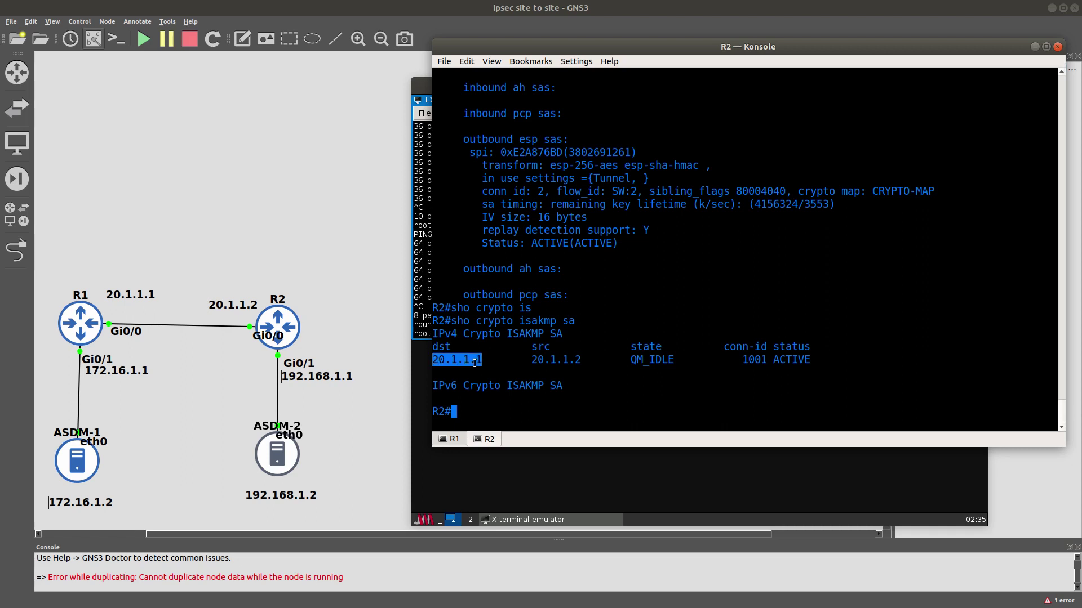